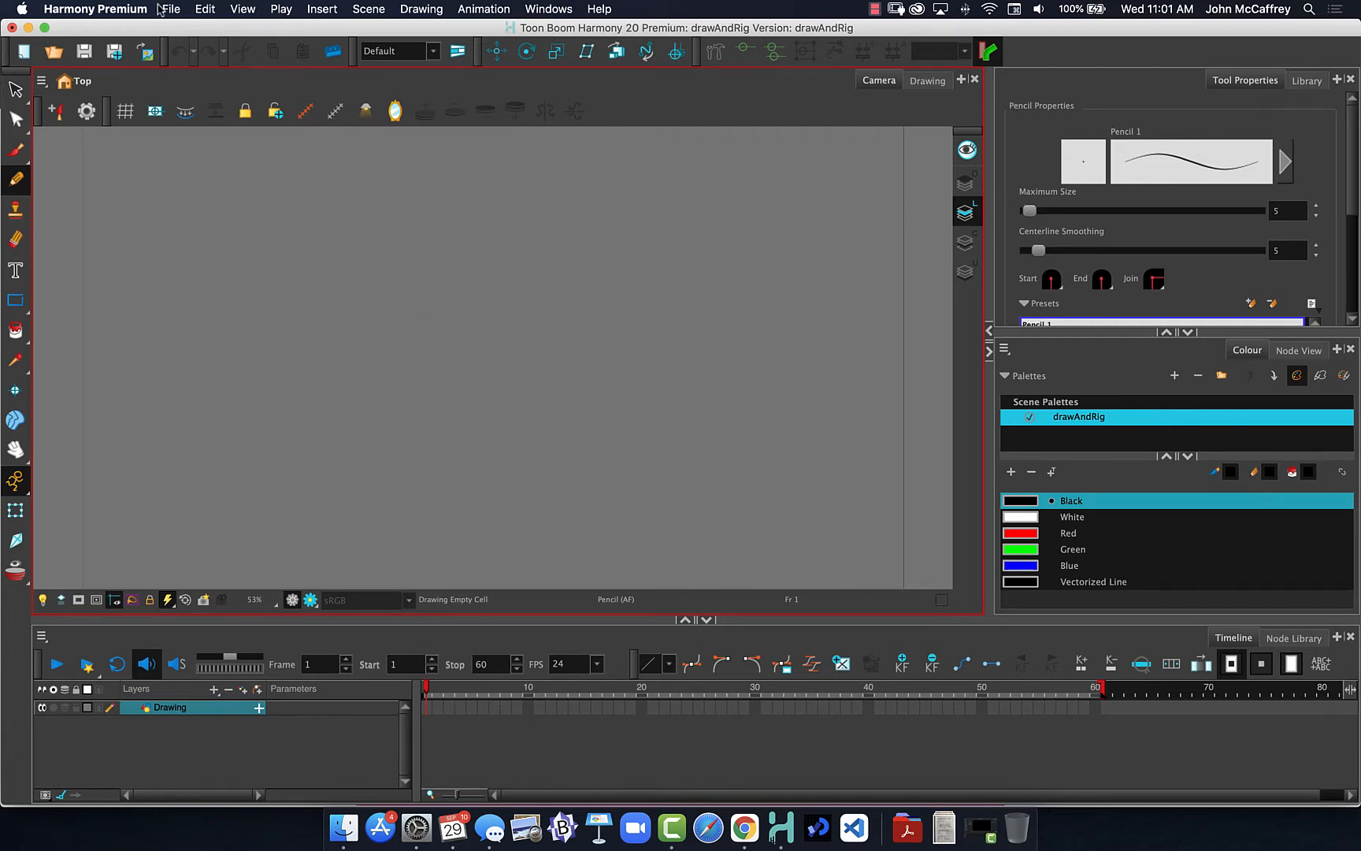
Step: Review the General options in the application preferences and accept them as they are
{"action": "left_click", "coordinate": [114, 9]}
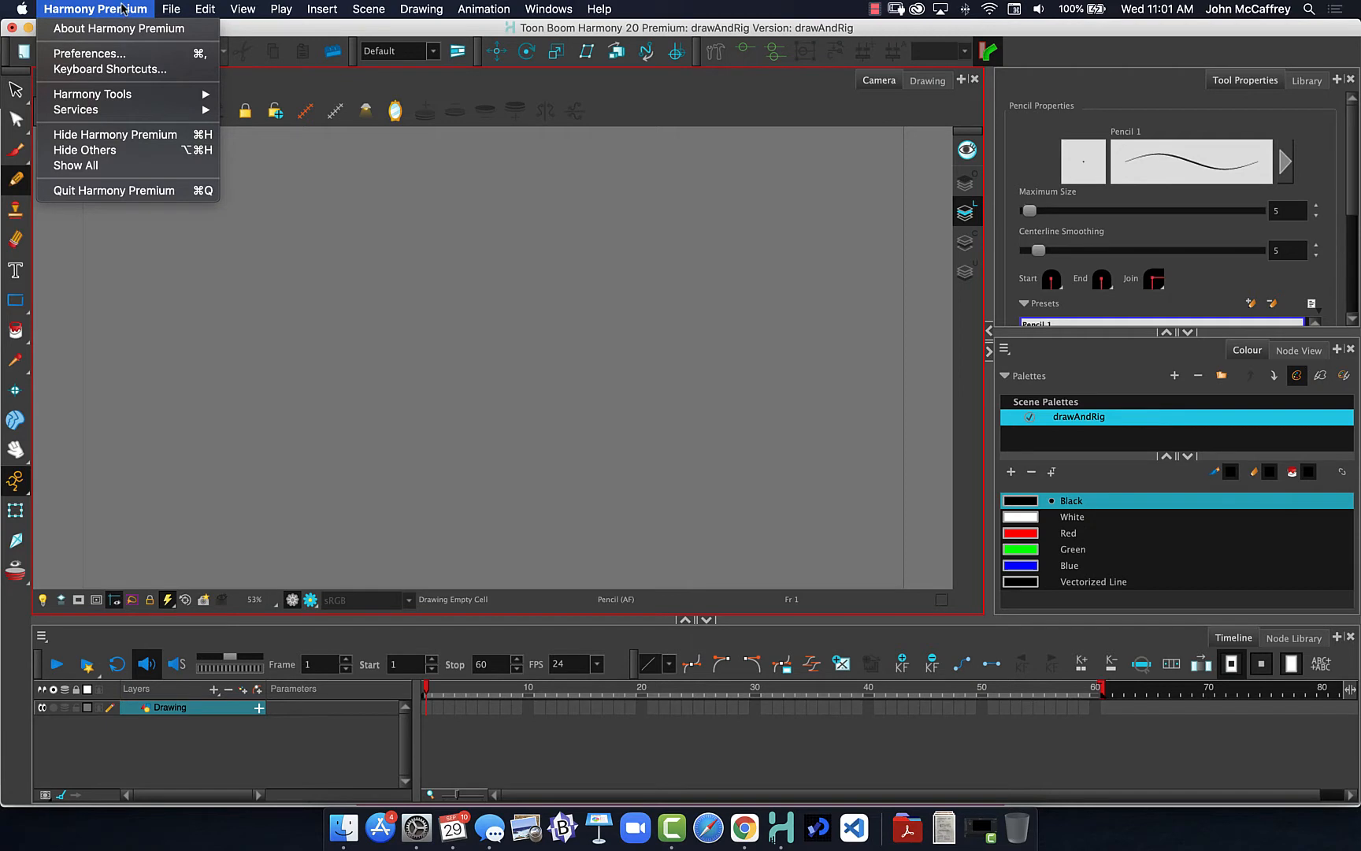
{"action": "left_click", "coordinate": [108, 51]}
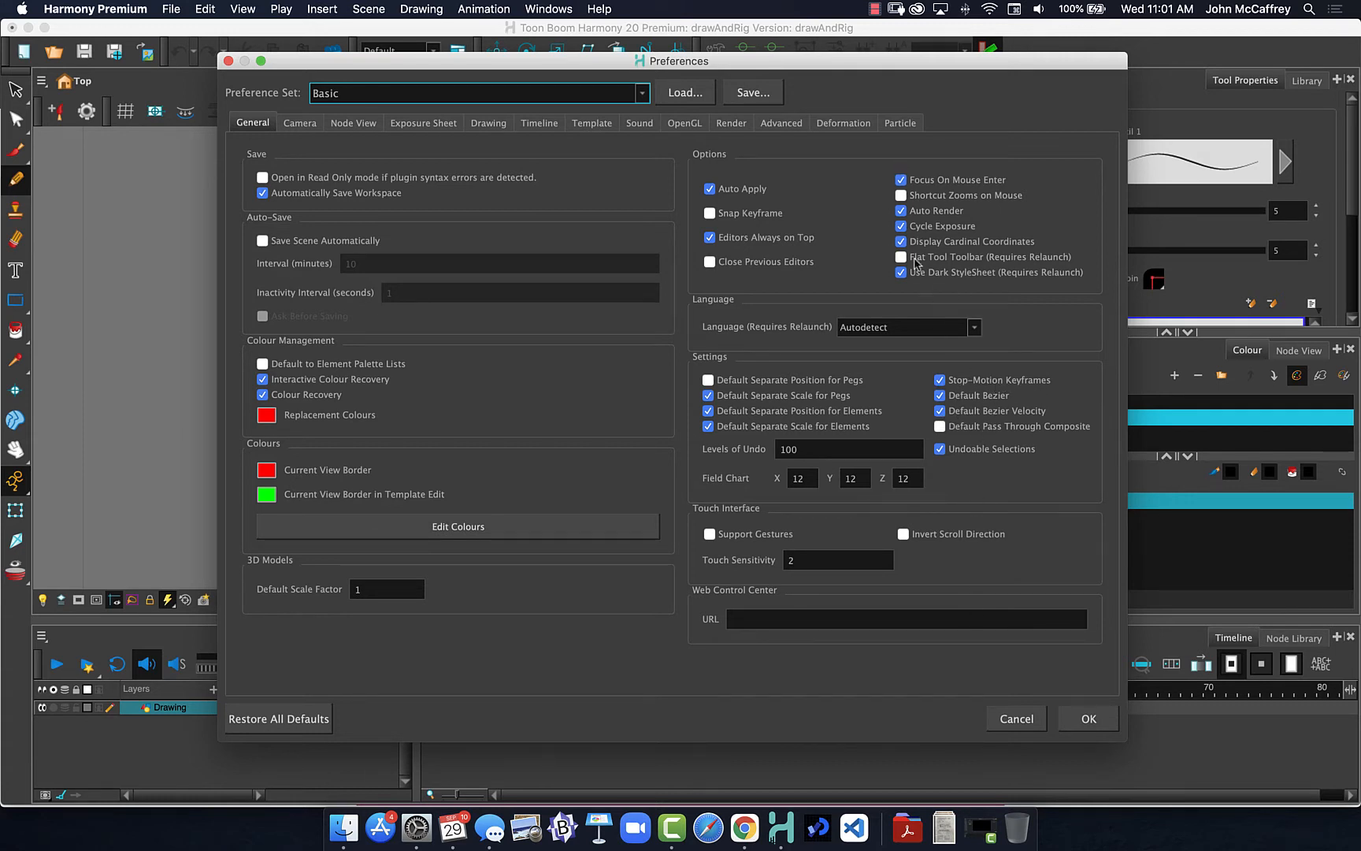
{"action": "left_click", "coordinate": [1090, 718]}
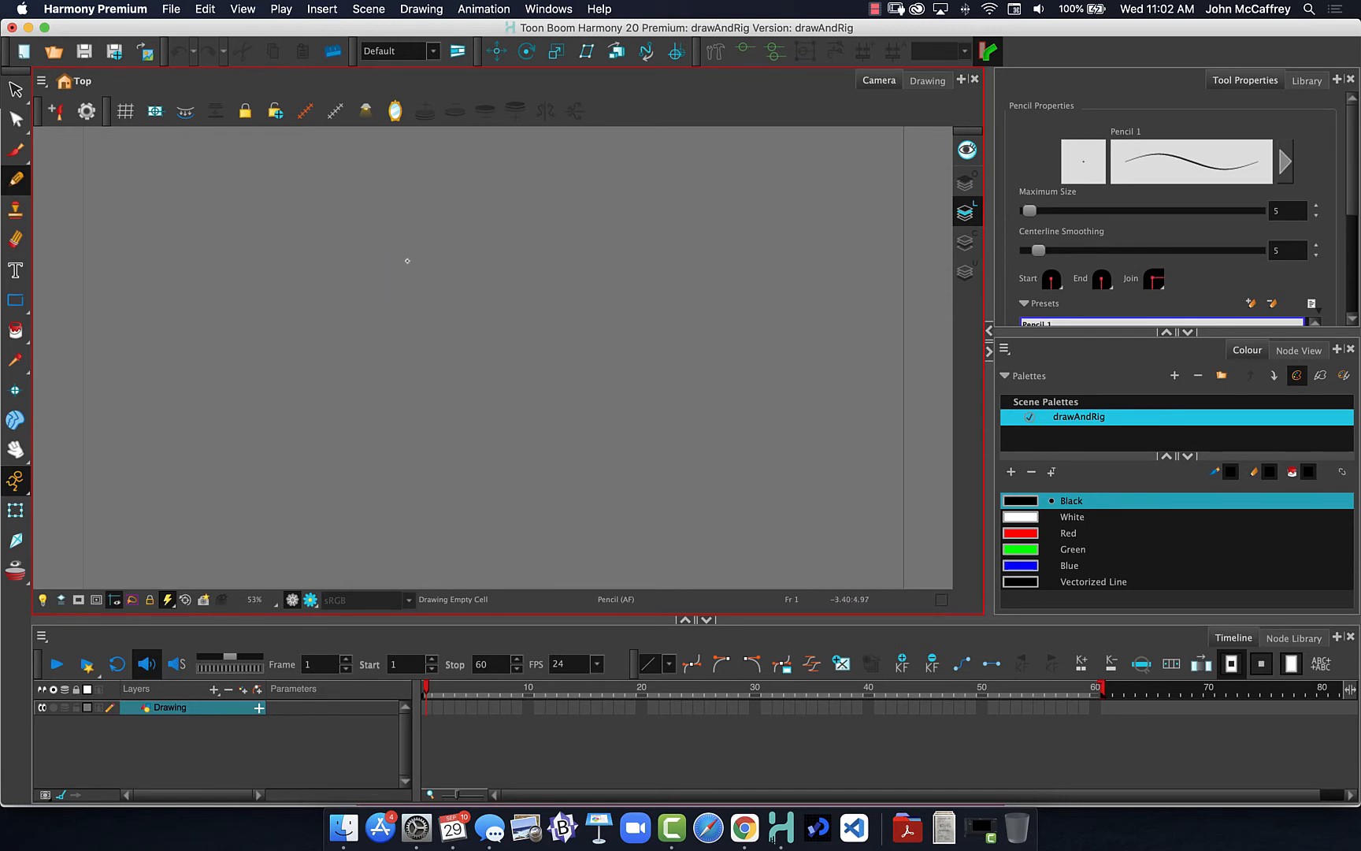
Step: Draw a thin wavy pencil scribble on the canvas, then enlarge the pencil to about 76.3 and draw thick zigzag strokes beside it
{"action": "mouse_move", "coordinate": [407, 260]}
{"action": "left_mouse_down"}
{"action": "mouse_move", "coordinate": [451, 320]}
{"action": "mouse_move", "coordinate": [491, 281]}
{"action": "mouse_move", "coordinate": [544, 295]}
{"action": "left_mouse_up"}
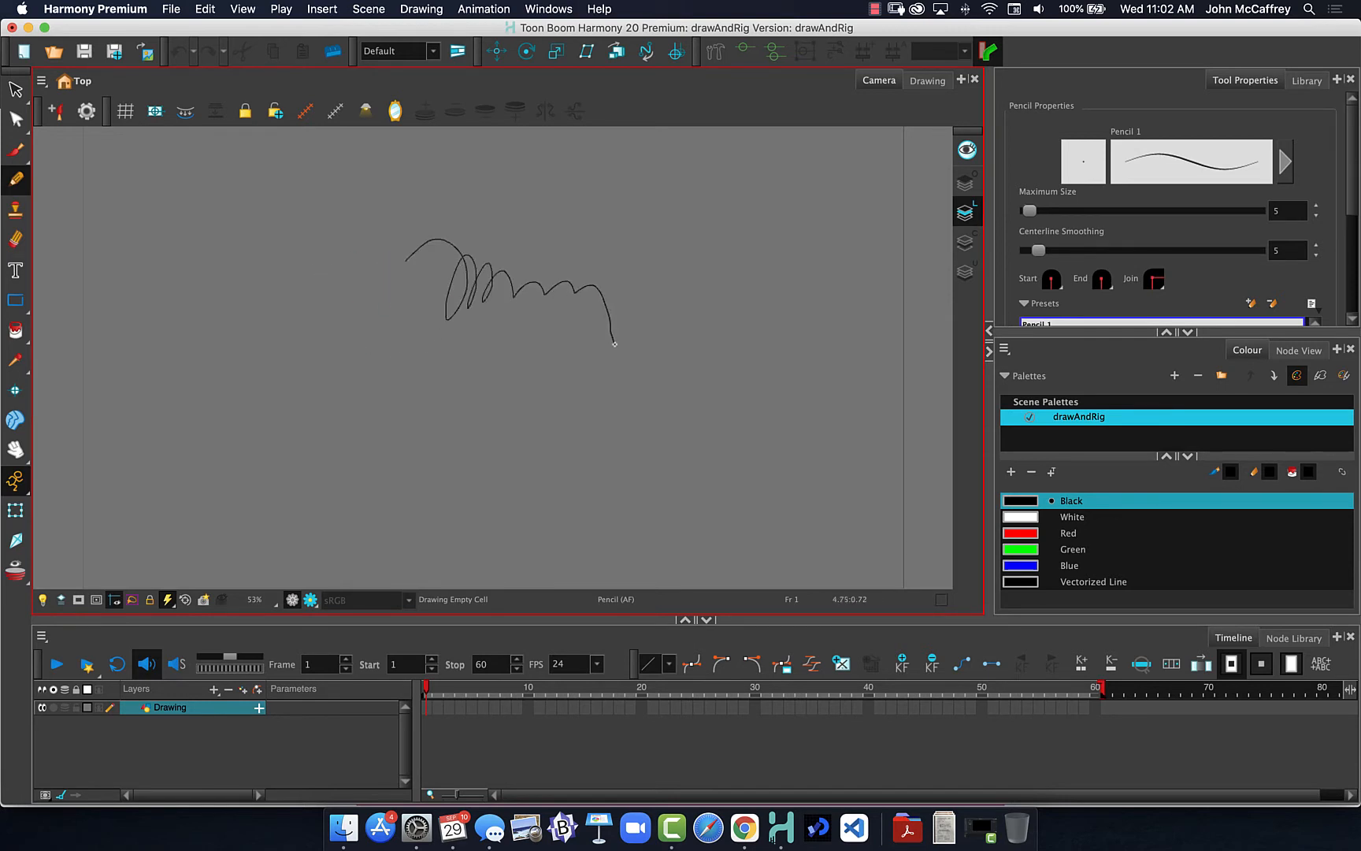
{"action": "left_click_drag", "start_coordinate": [615, 343], "coordinate": [615, 344]}
{"action": "key", "text": "o"}
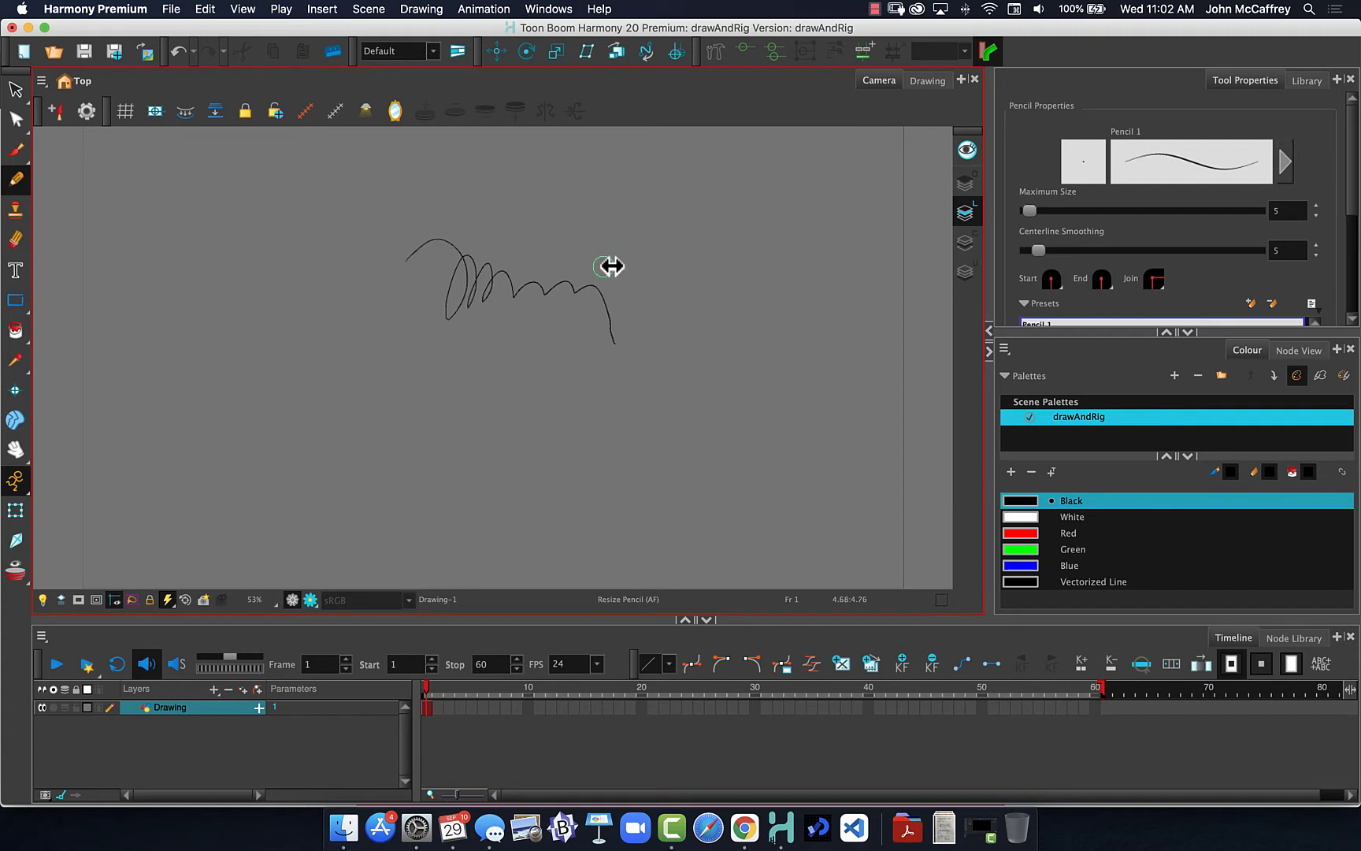
{"action": "mouse_move", "coordinate": [609, 267]}
{"action": "left_mouse_down"}
{"action": "mouse_move", "coordinate": [619, 234]}
{"action": "mouse_move", "coordinate": [599, 252]}
{"action": "mouse_move", "coordinate": [692, 359]}
{"action": "mouse_move", "coordinate": [581, 314]}
{"action": "mouse_move", "coordinate": [505, 330]}
{"action": "mouse_move", "coordinate": [500, 357]}
{"action": "left_mouse_up"}
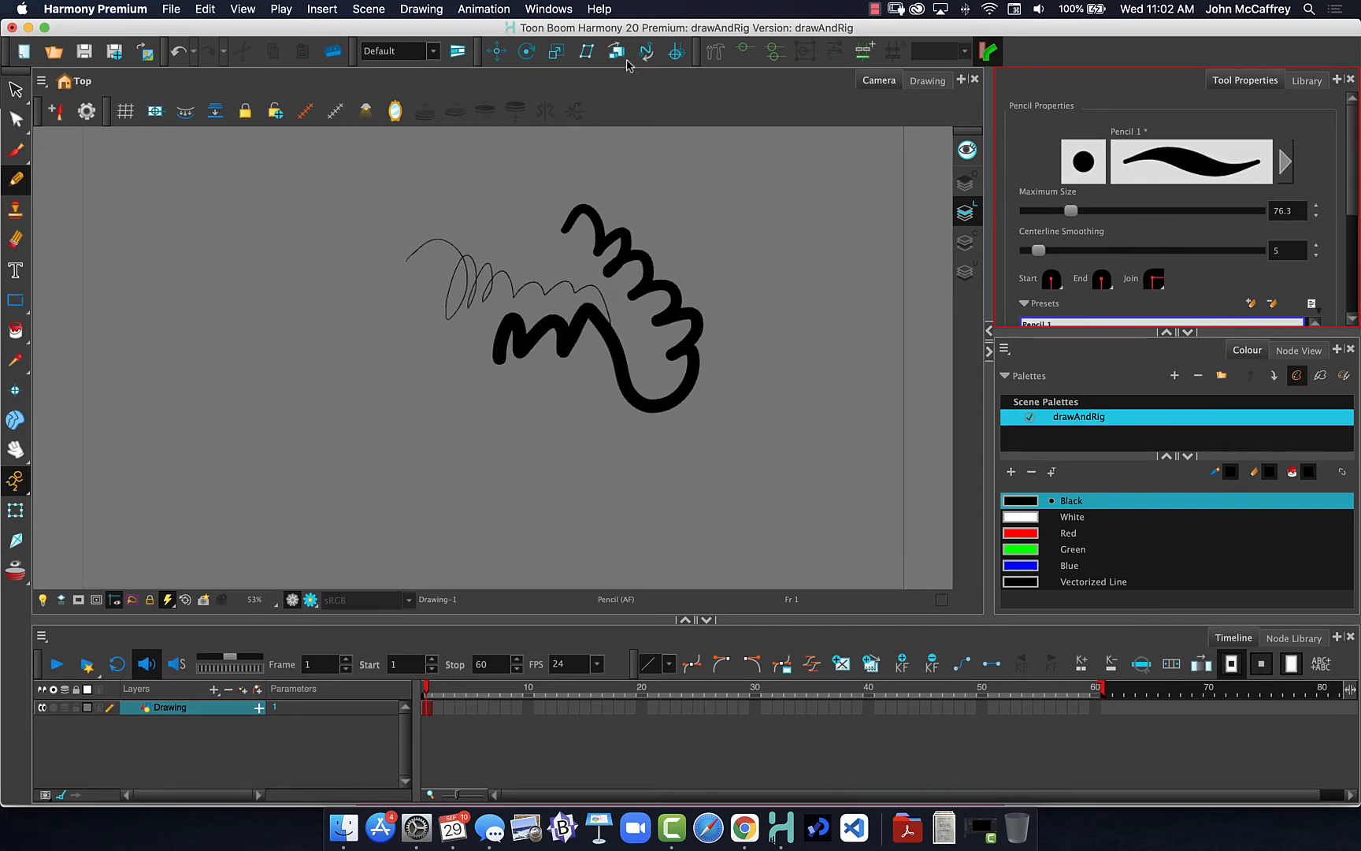
Step: Turn on Show Strokes so the vector lines of the drawing are displayed
{"action": "left_click", "coordinate": [243, 10]}
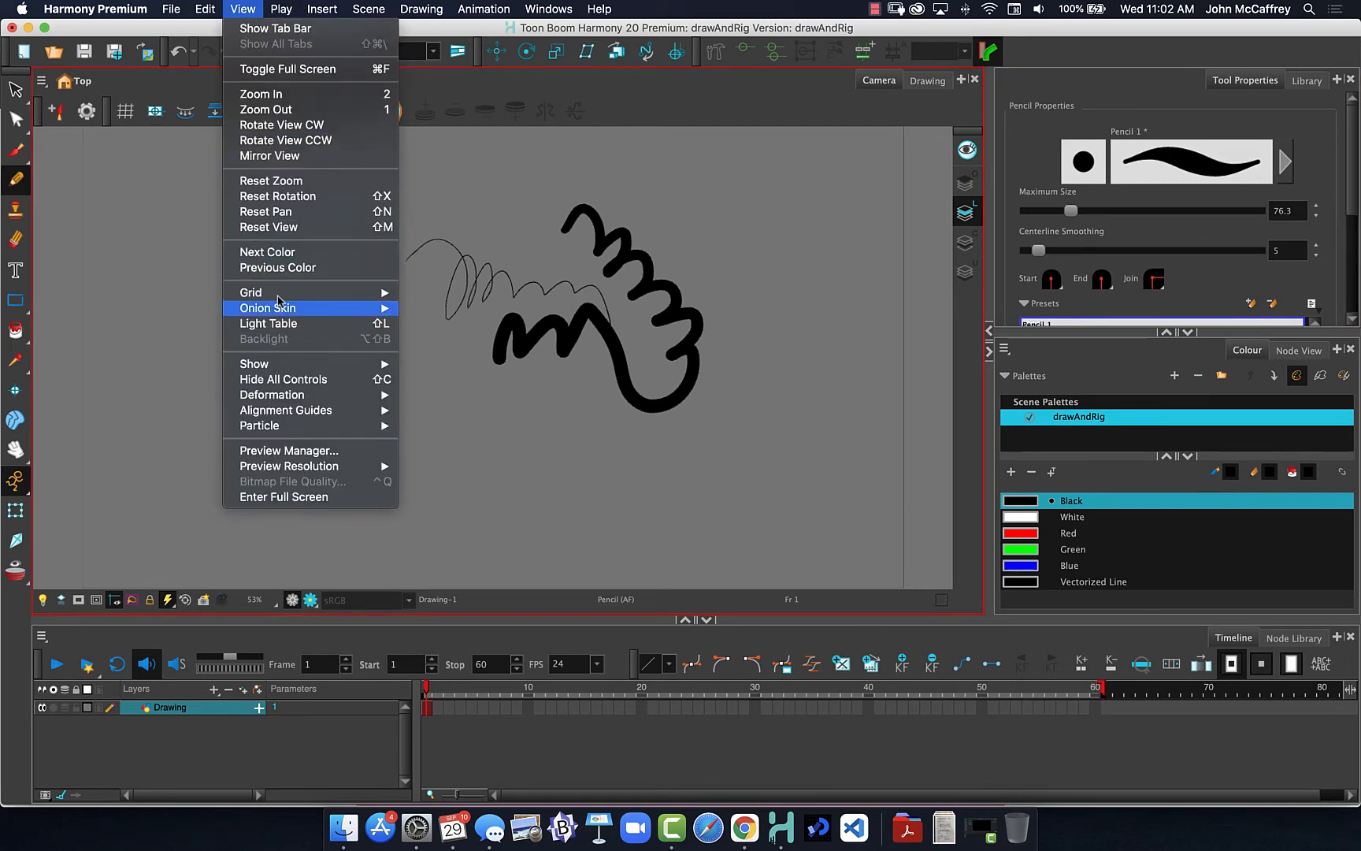
{"action": "mouse_move", "coordinate": [312, 370]}
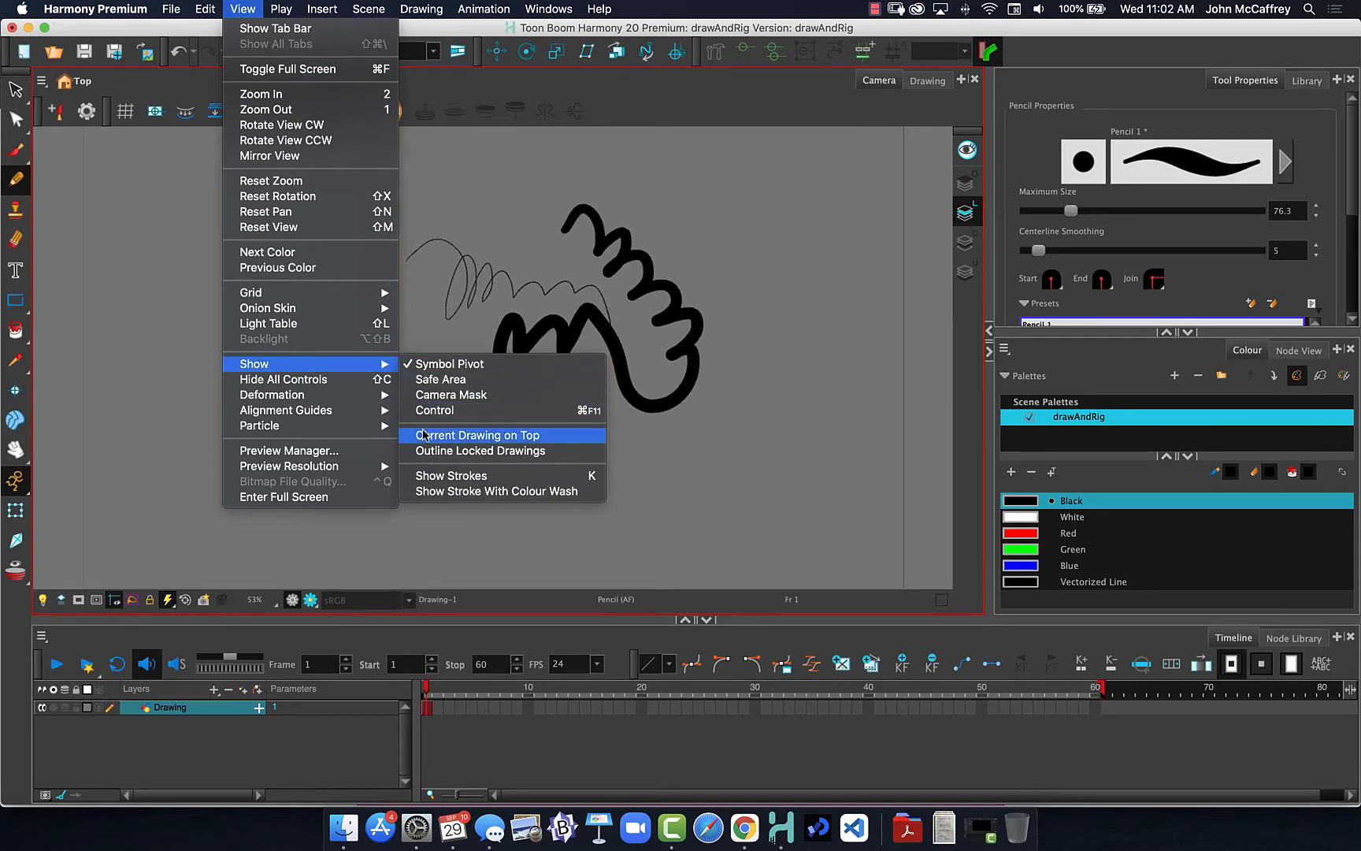
{"action": "left_click", "coordinate": [445, 477]}
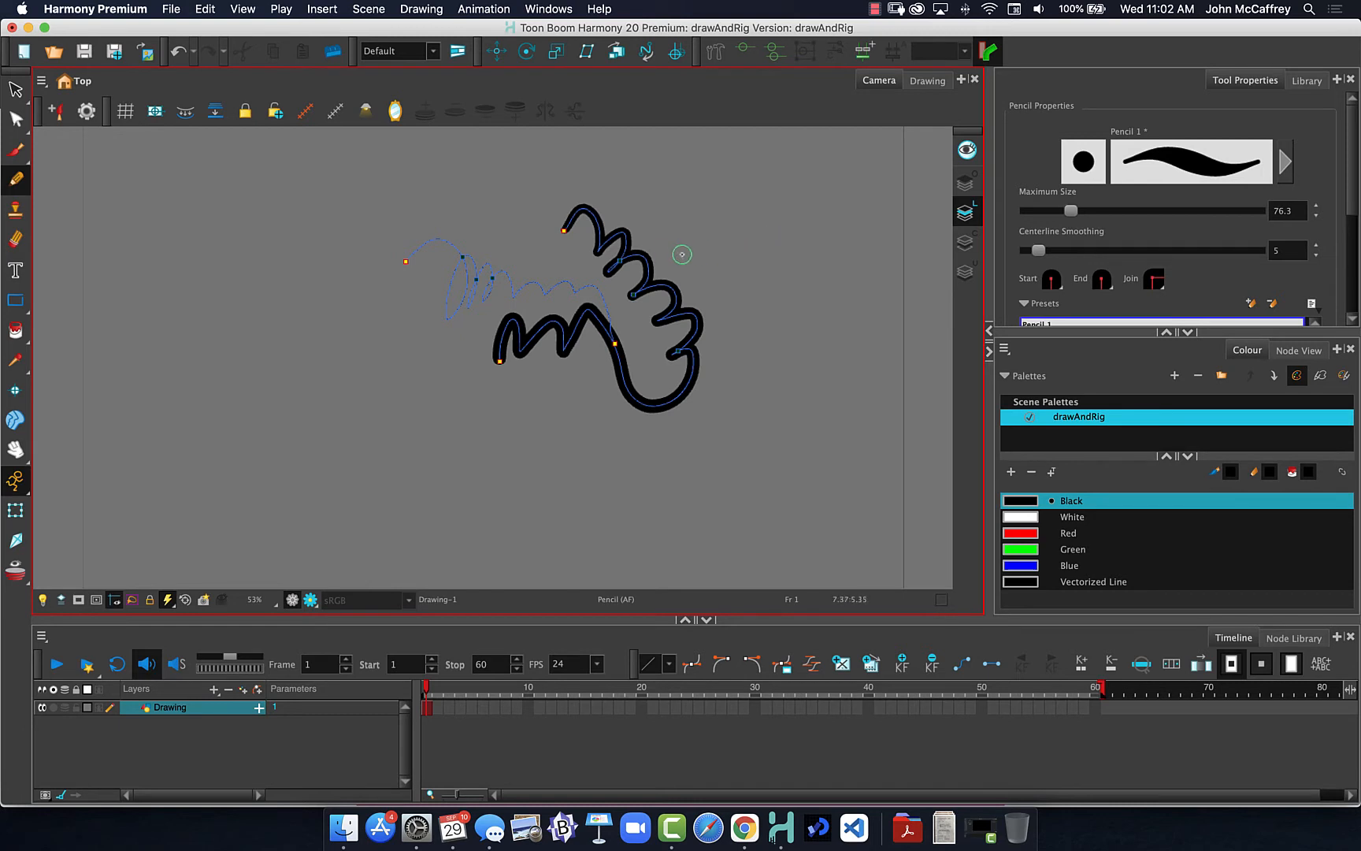
Step: Set the pencil's minimum size to 0% and draw curved test strokes of varying pressure around the existing scribbles
{"action": "left_click", "coordinate": [1085, 164]}
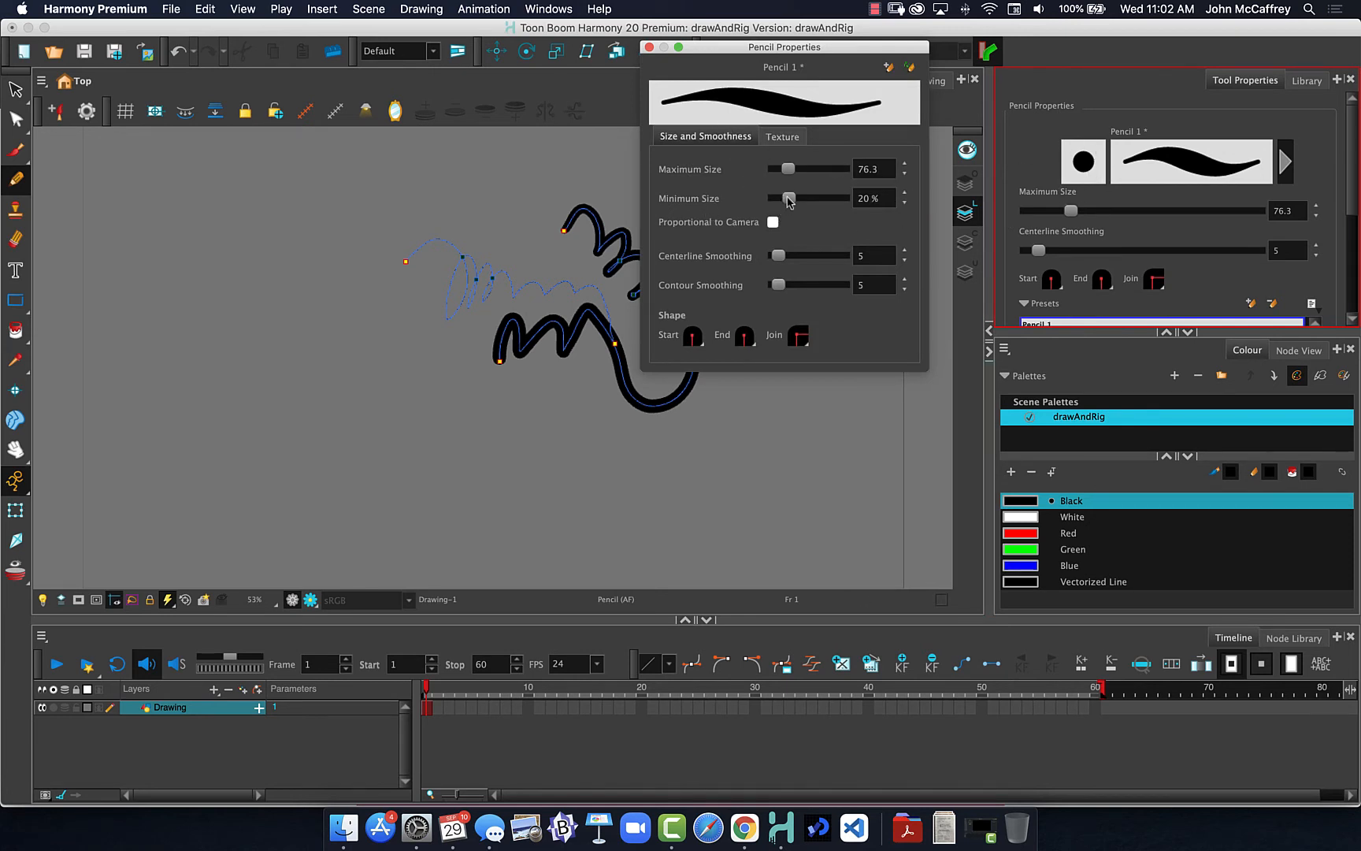
{"action": "left_click_drag", "start_coordinate": [784, 196], "coordinate": [769, 193]}
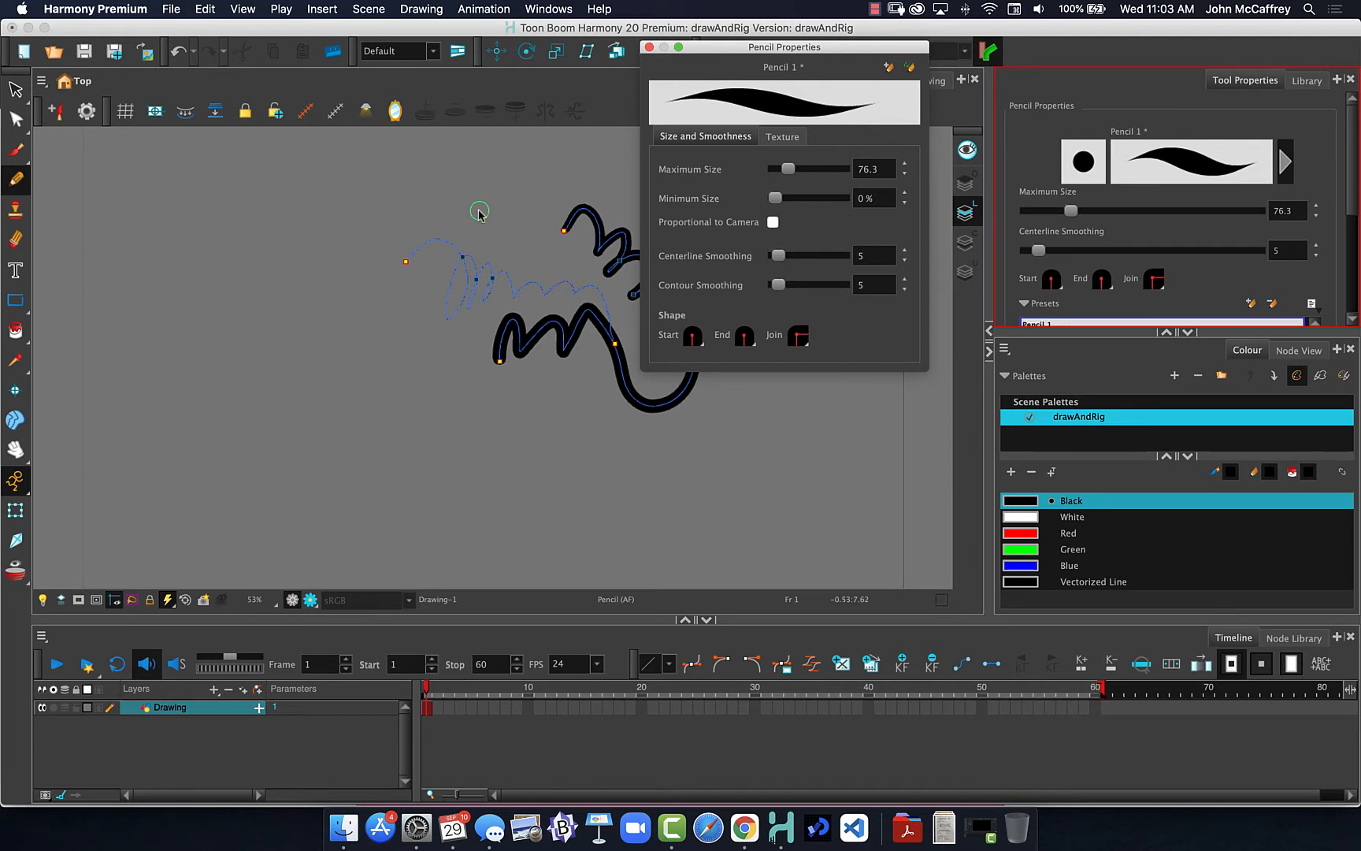
{"action": "mouse_move", "coordinate": [478, 206]}
{"action": "left_mouse_down"}
{"action": "mouse_move", "coordinate": [546, 250]}
{"action": "mouse_move", "coordinate": [430, 311]}
{"action": "mouse_move", "coordinate": [438, 390]}
{"action": "mouse_move", "coordinate": [516, 390]}
{"action": "mouse_move", "coordinate": [574, 438]}
{"action": "mouse_move", "coordinate": [541, 479]}
{"action": "left_mouse_up"}
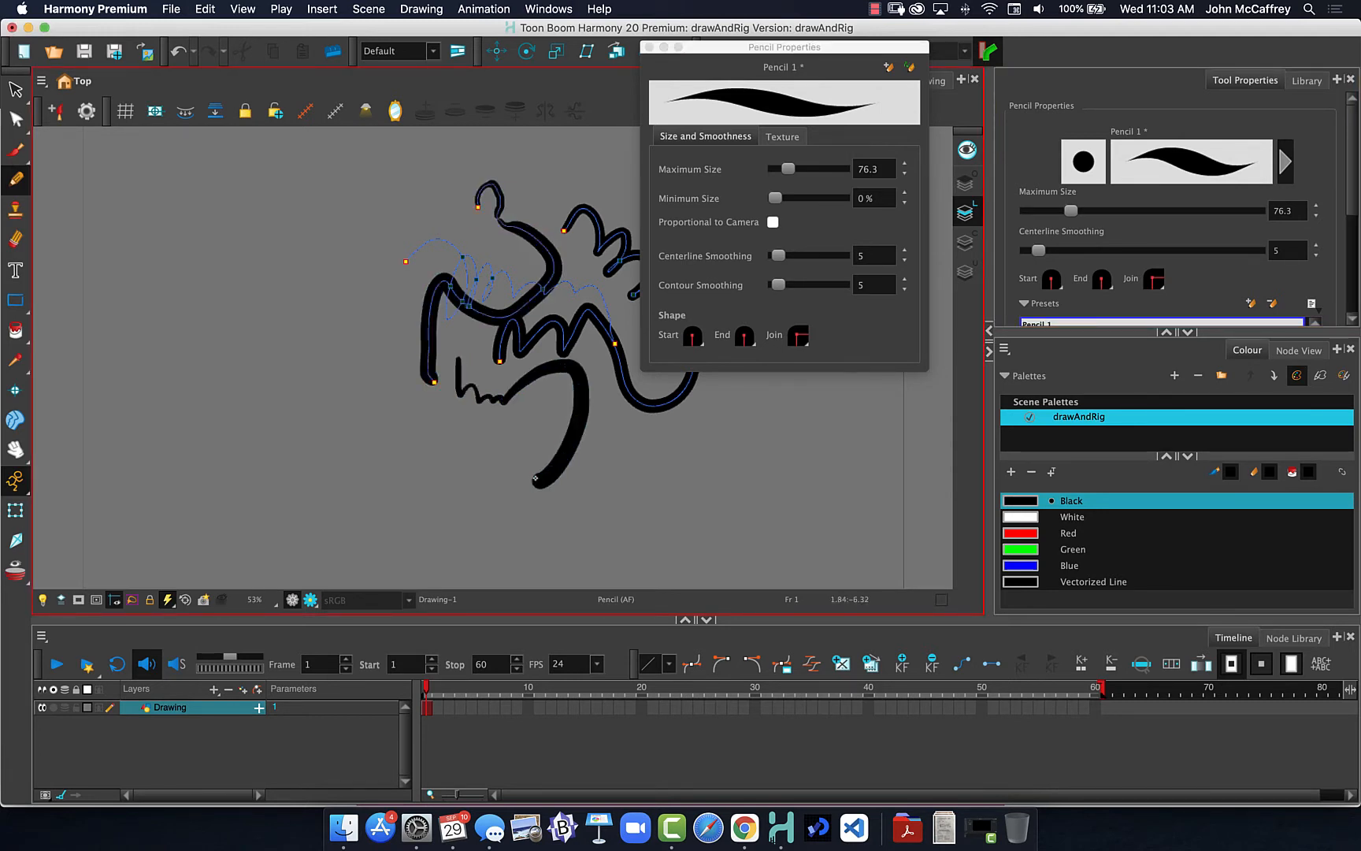
{"action": "mouse_move", "coordinate": [506, 432]}
{"action": "left_mouse_down"}
{"action": "mouse_move", "coordinate": [550, 447]}
{"action": "mouse_move", "coordinate": [444, 476]}
{"action": "left_mouse_up"}
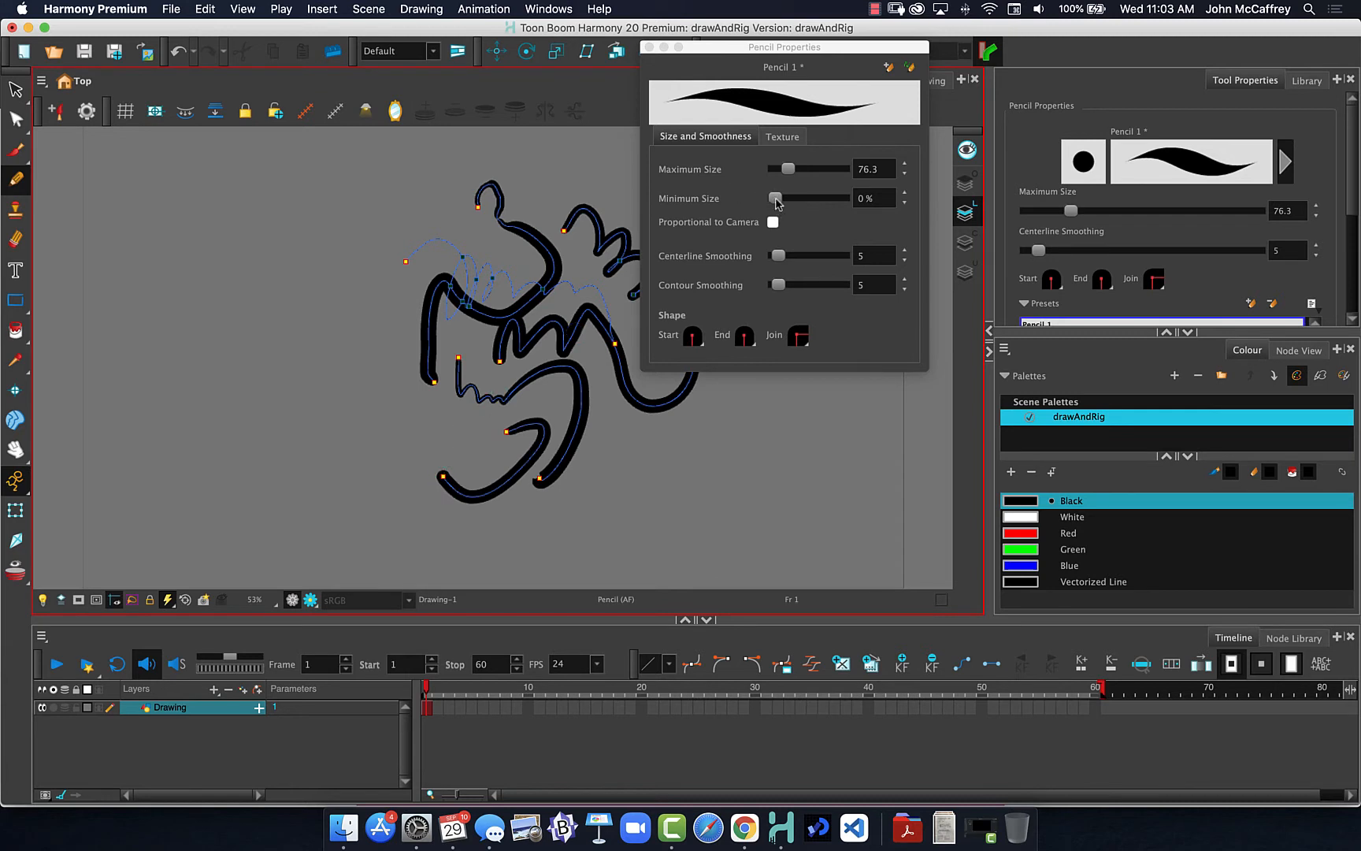
Step: Set the pencil's minimum size to 20% and draw several wavy test strokes around the existing scribbles
{"action": "left_click_drag", "start_coordinate": [776, 204], "coordinate": [788, 204]}
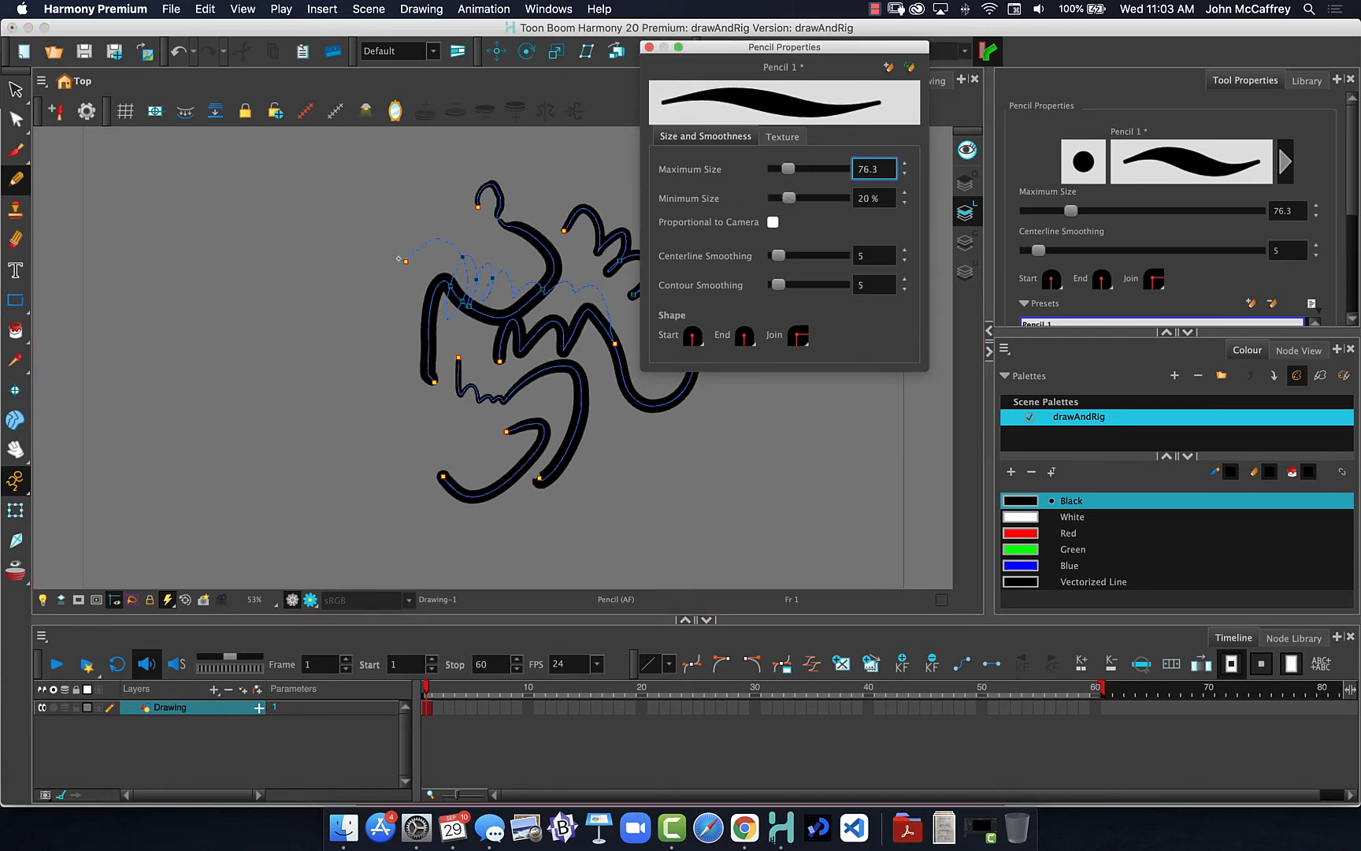
{"action": "mouse_move", "coordinate": [384, 197]}
{"action": "left_mouse_down"}
{"action": "mouse_move", "coordinate": [324, 312]}
{"action": "mouse_move", "coordinate": [329, 355]}
{"action": "left_mouse_up"}
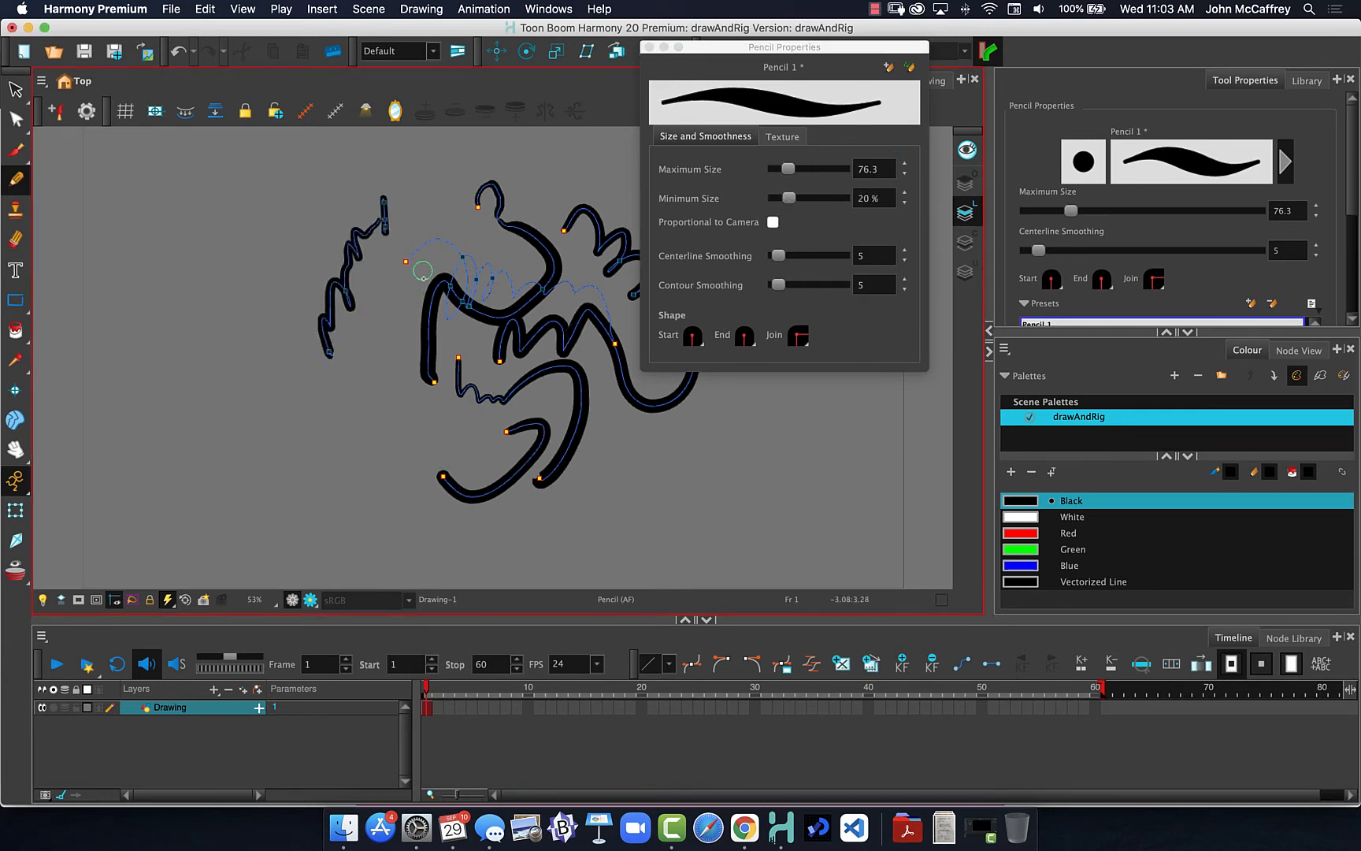
{"action": "mouse_move", "coordinate": [435, 231]}
{"action": "left_mouse_down"}
{"action": "mouse_move", "coordinate": [433, 203]}
{"action": "mouse_move", "coordinate": [367, 185]}
{"action": "mouse_move", "coordinate": [315, 207]}
{"action": "mouse_move", "coordinate": [301, 277]}
{"action": "left_mouse_up"}
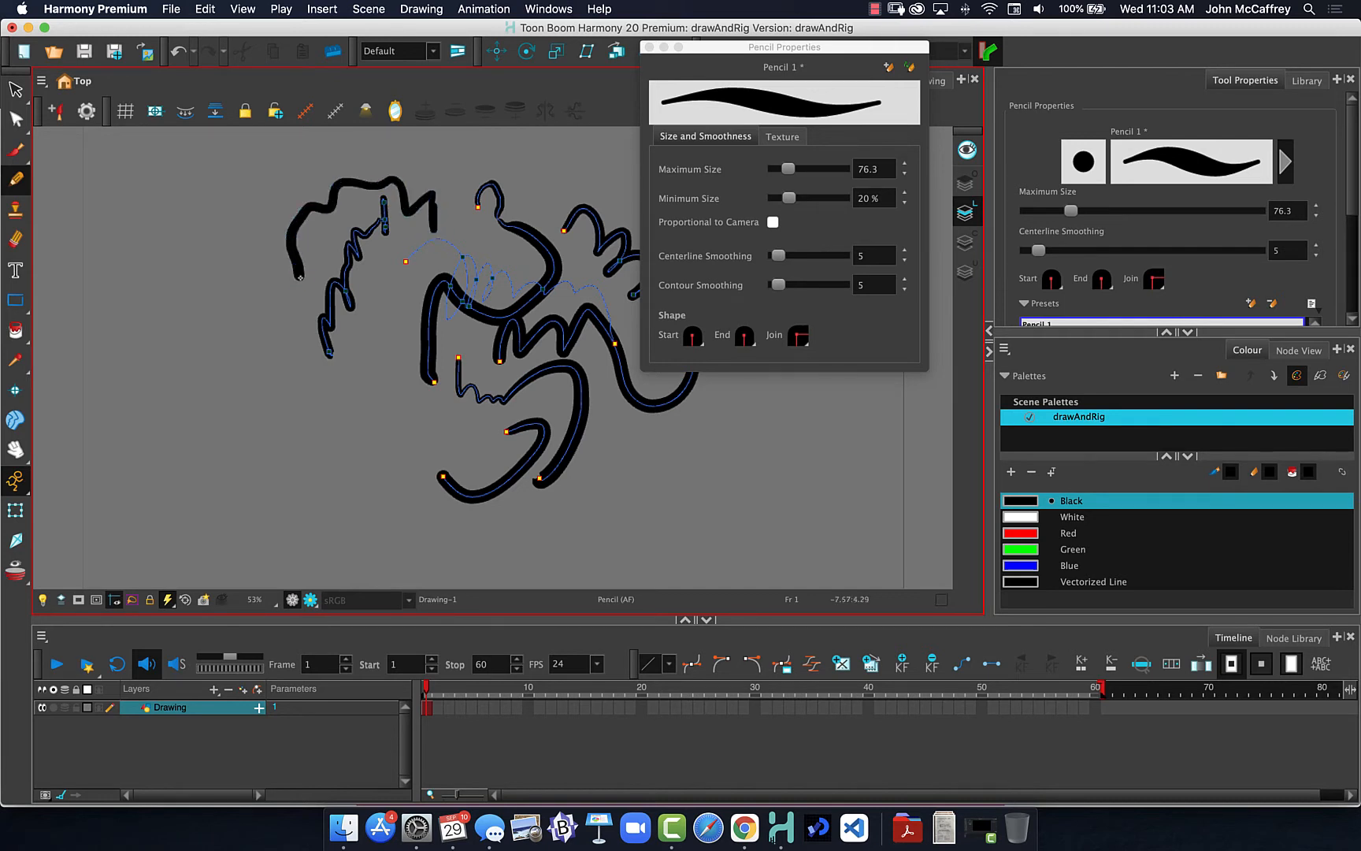
{"action": "left_click_drag", "start_coordinate": [379, 298], "coordinate": [350, 423]}
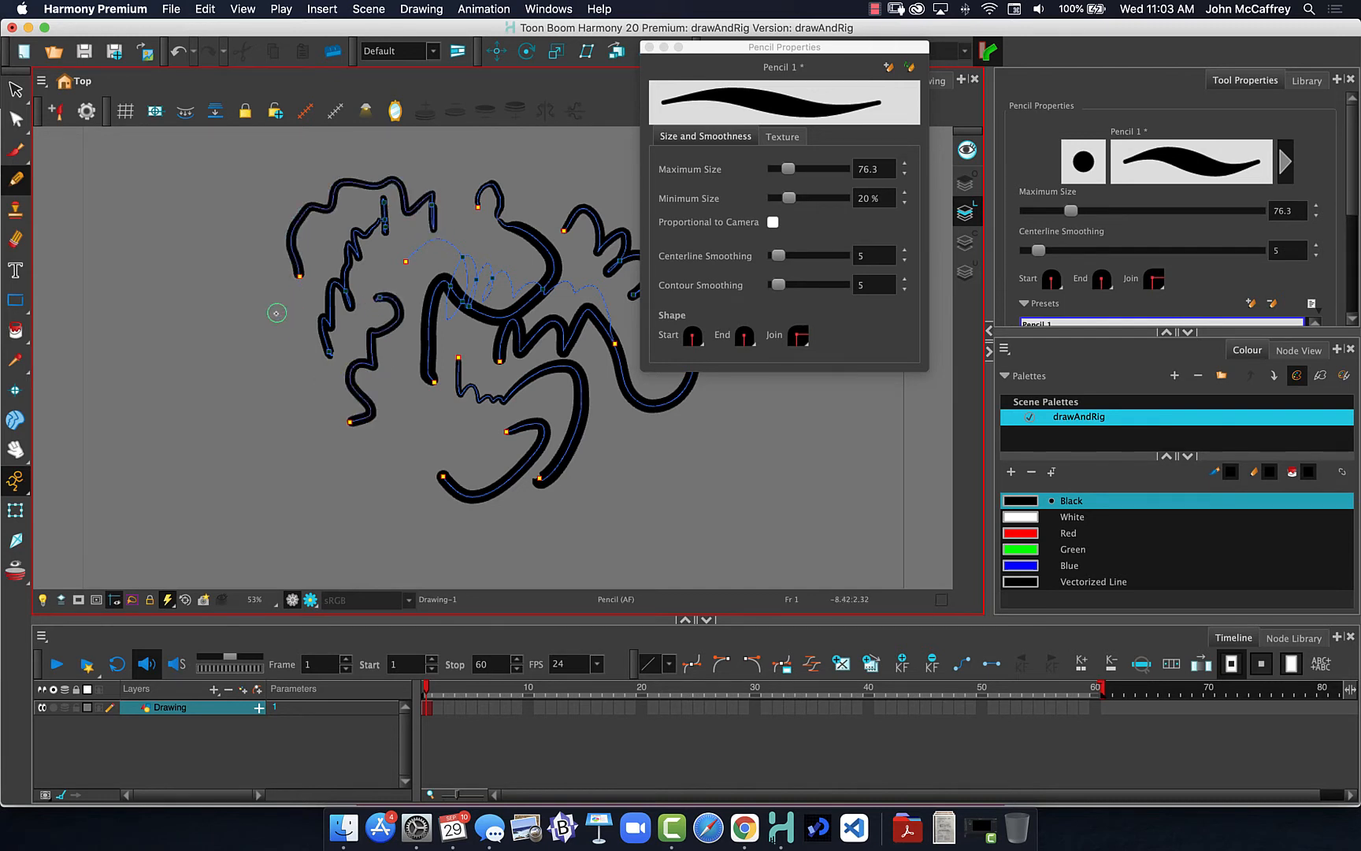
{"action": "mouse_move", "coordinate": [269, 332]}
{"action": "left_mouse_down"}
{"action": "mouse_move", "coordinate": [311, 402]}
{"action": "mouse_move", "coordinate": [295, 456]}
{"action": "left_mouse_up"}
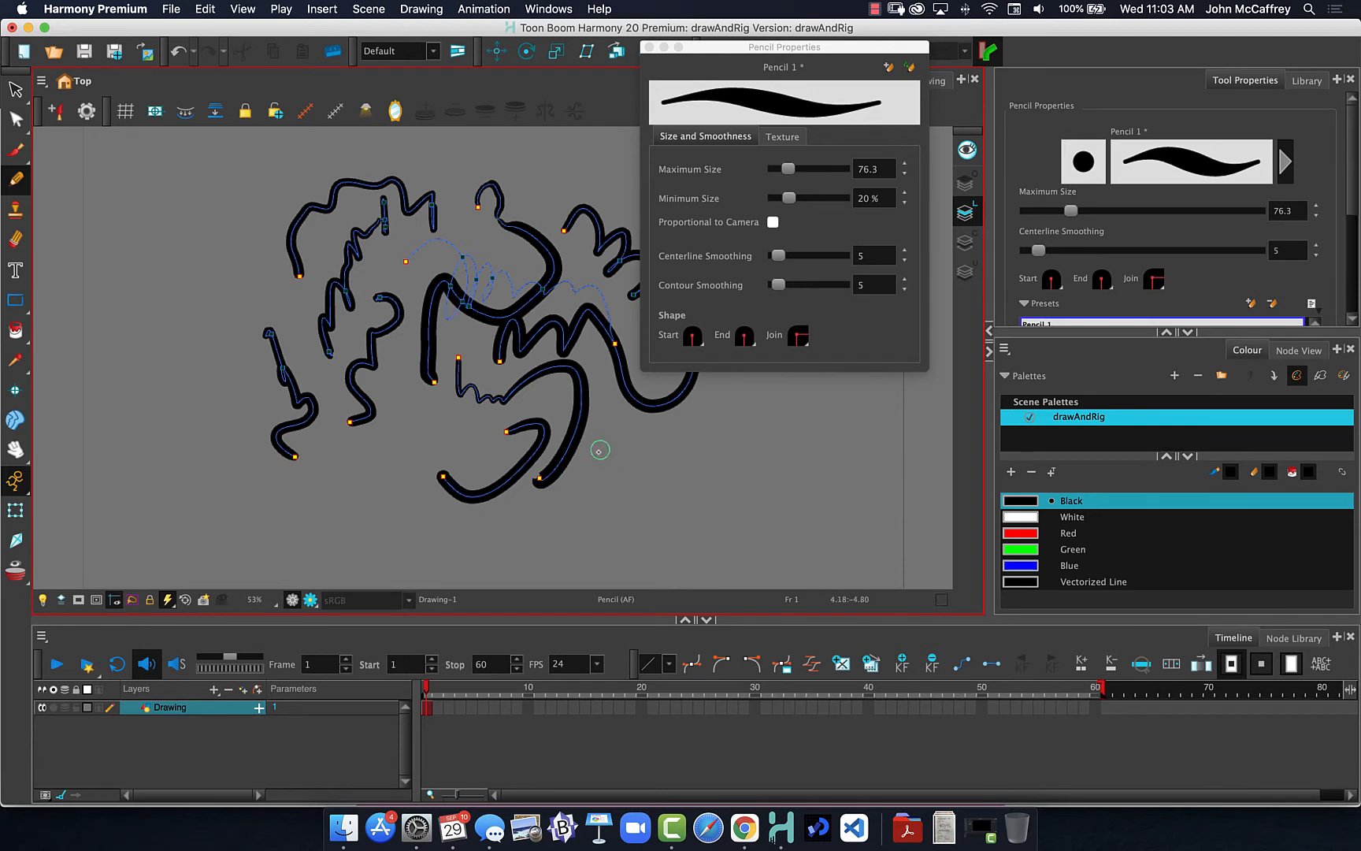
{"action": "mouse_move", "coordinate": [600, 449]}
{"action": "left_mouse_down"}
{"action": "mouse_move", "coordinate": [676, 470]}
{"action": "mouse_move", "coordinate": [681, 437]}
{"action": "mouse_move", "coordinate": [710, 486]}
{"action": "mouse_move", "coordinate": [803, 427]}
{"action": "mouse_move", "coordinate": [786, 473]}
{"action": "mouse_move", "coordinate": [873, 506]}
{"action": "left_mouse_up"}
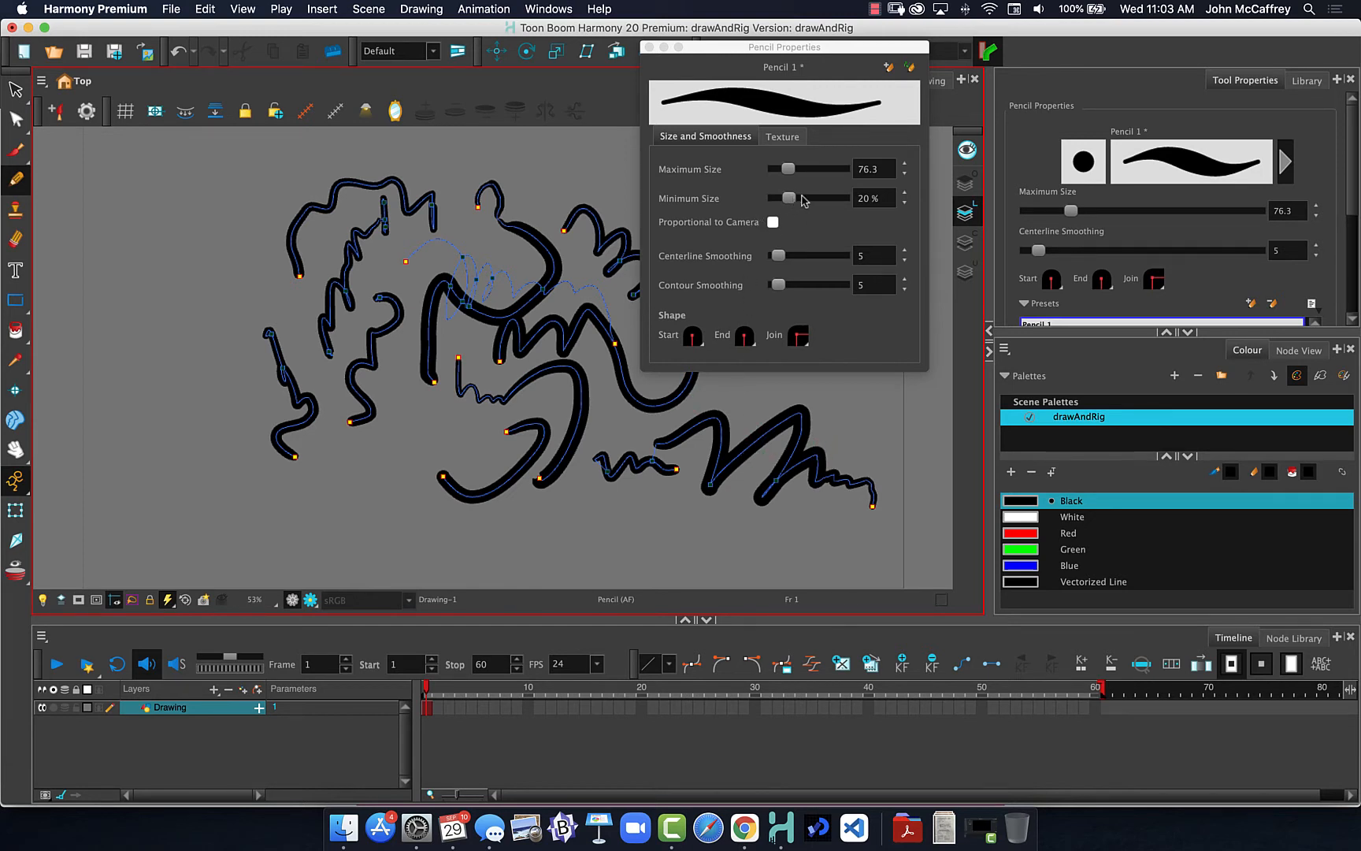
Step: Set the pencil's minimum size to 100% and draw thick, overlapping uniform-width strokes across the existing scribbles
{"action": "left_click_drag", "start_coordinate": [803, 200], "coordinate": [888, 220]}
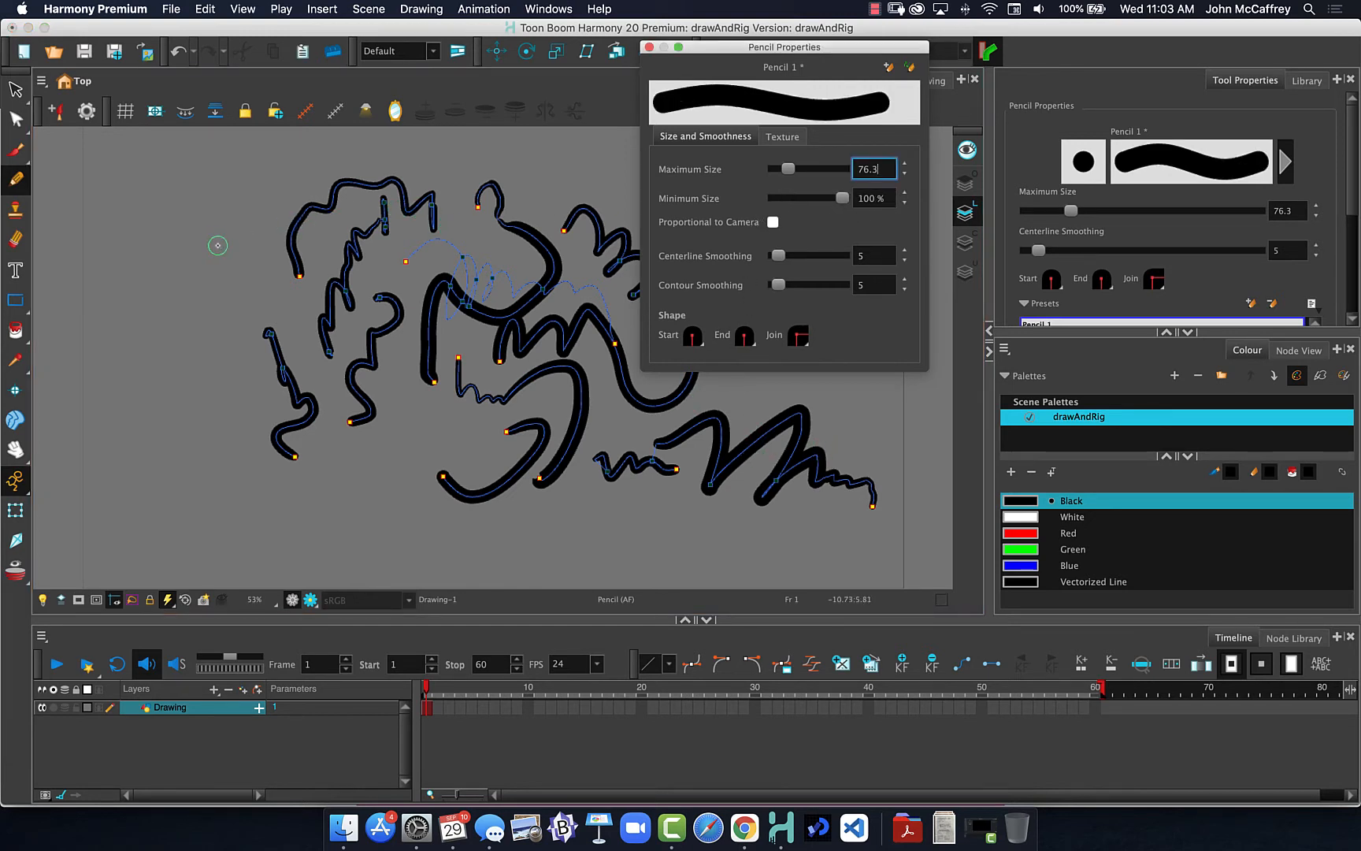
{"action": "mouse_move", "coordinate": [215, 226]}
{"action": "left_mouse_down"}
{"action": "mouse_move", "coordinate": [192, 288]}
{"action": "mouse_move", "coordinate": [204, 321]}
{"action": "mouse_move", "coordinate": [265, 307]}
{"action": "mouse_move", "coordinate": [253, 264]}
{"action": "mouse_move", "coordinate": [296, 316]}
{"action": "mouse_move", "coordinate": [328, 323]}
{"action": "mouse_move", "coordinate": [384, 216]}
{"action": "mouse_move", "coordinate": [413, 330]}
{"action": "mouse_move", "coordinate": [444, 268]}
{"action": "mouse_move", "coordinate": [371, 330]}
{"action": "left_mouse_up"}
{"action": "mouse_move", "coordinate": [358, 391]}
{"action": "left_mouse_down"}
{"action": "mouse_move", "coordinate": [398, 450]}
{"action": "mouse_move", "coordinate": [327, 503]}
{"action": "left_mouse_up"}
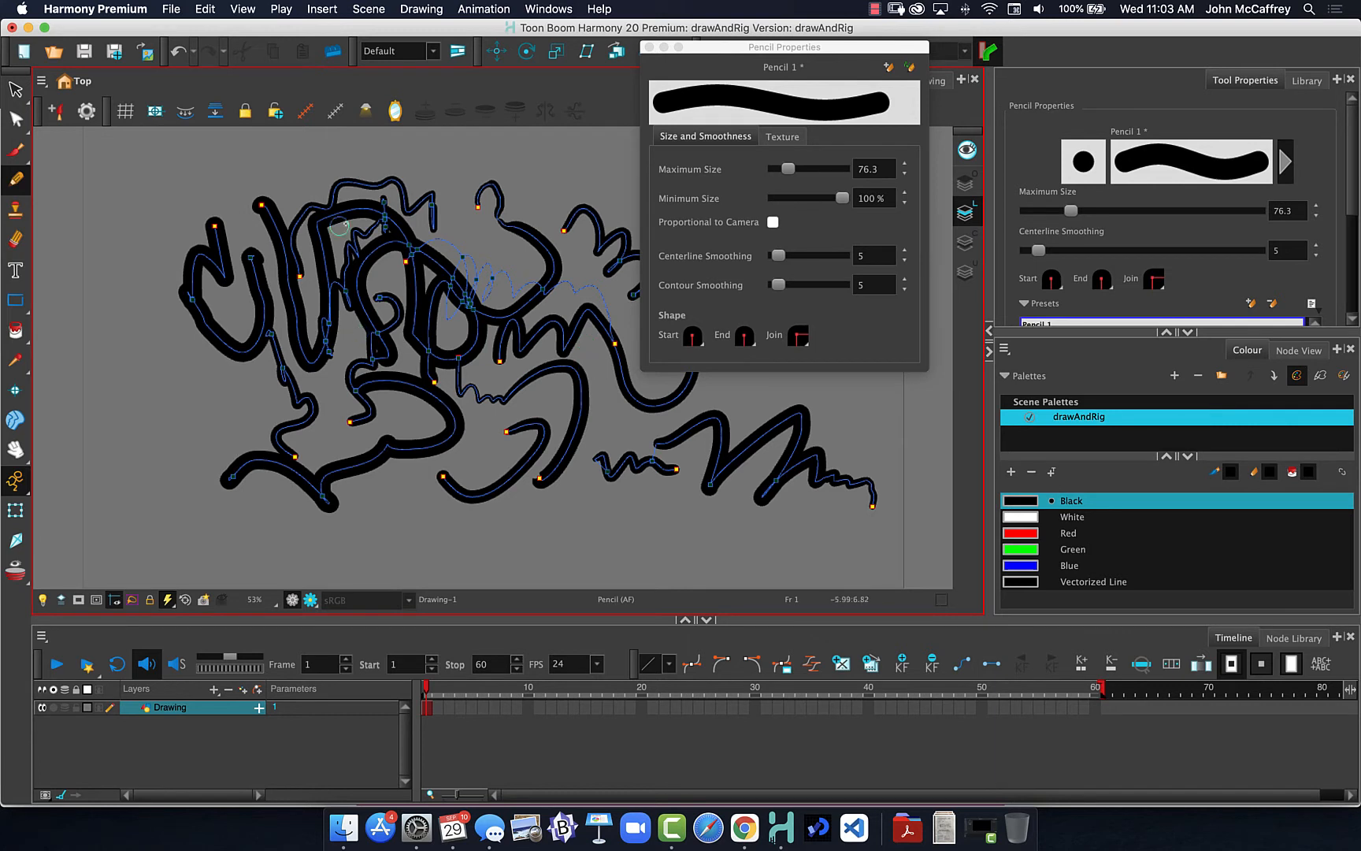
{"action": "mouse_move", "coordinate": [618, 418]}
{"action": "left_mouse_down"}
{"action": "mouse_move", "coordinate": [546, 427]}
{"action": "mouse_move", "coordinate": [463, 526]}
{"action": "left_mouse_up"}
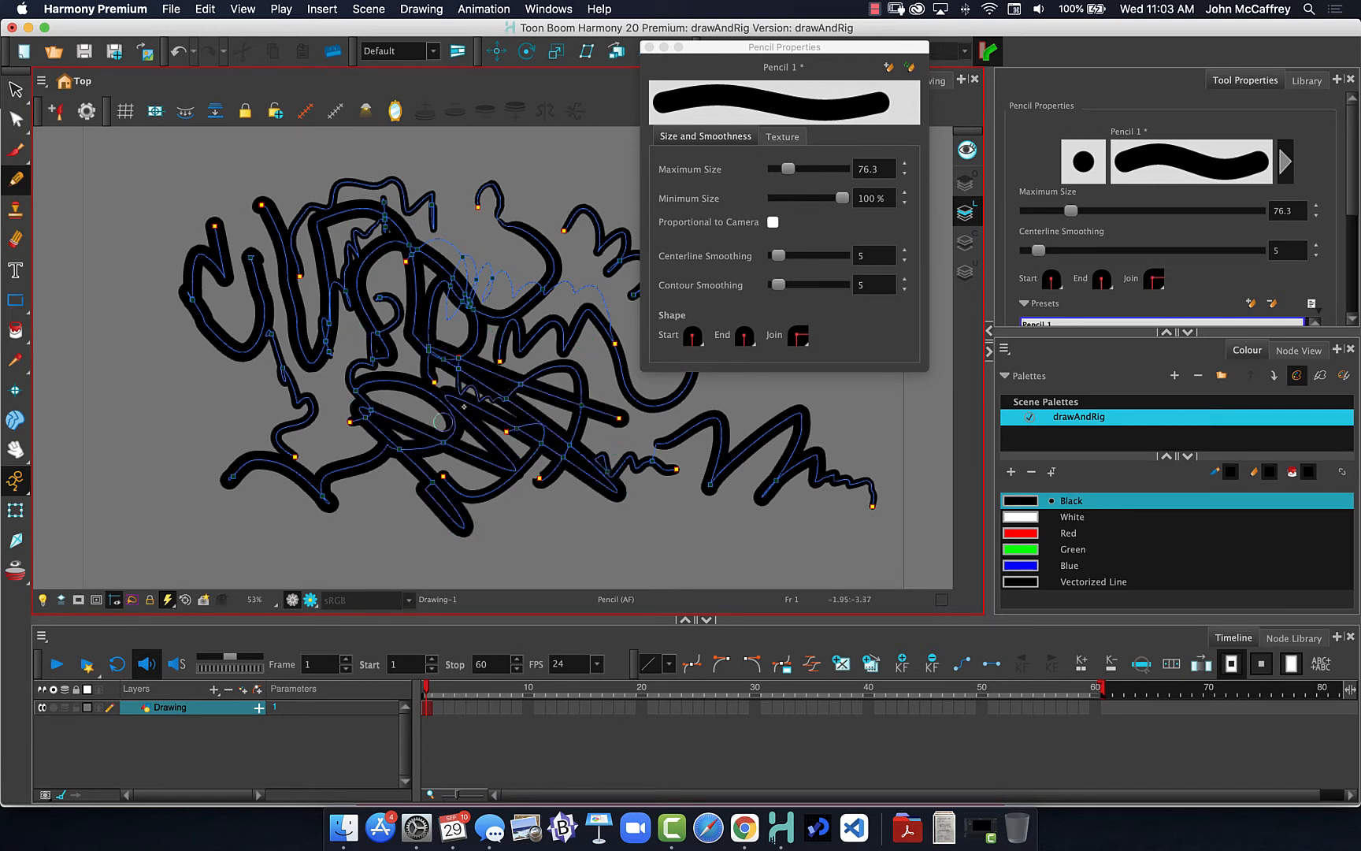
{"action": "mouse_move", "coordinate": [501, 345]}
{"action": "left_mouse_down"}
{"action": "mouse_move", "coordinate": [492, 394]}
{"action": "mouse_move", "coordinate": [562, 418]}
{"action": "mouse_move", "coordinate": [595, 532]}
{"action": "left_mouse_up"}
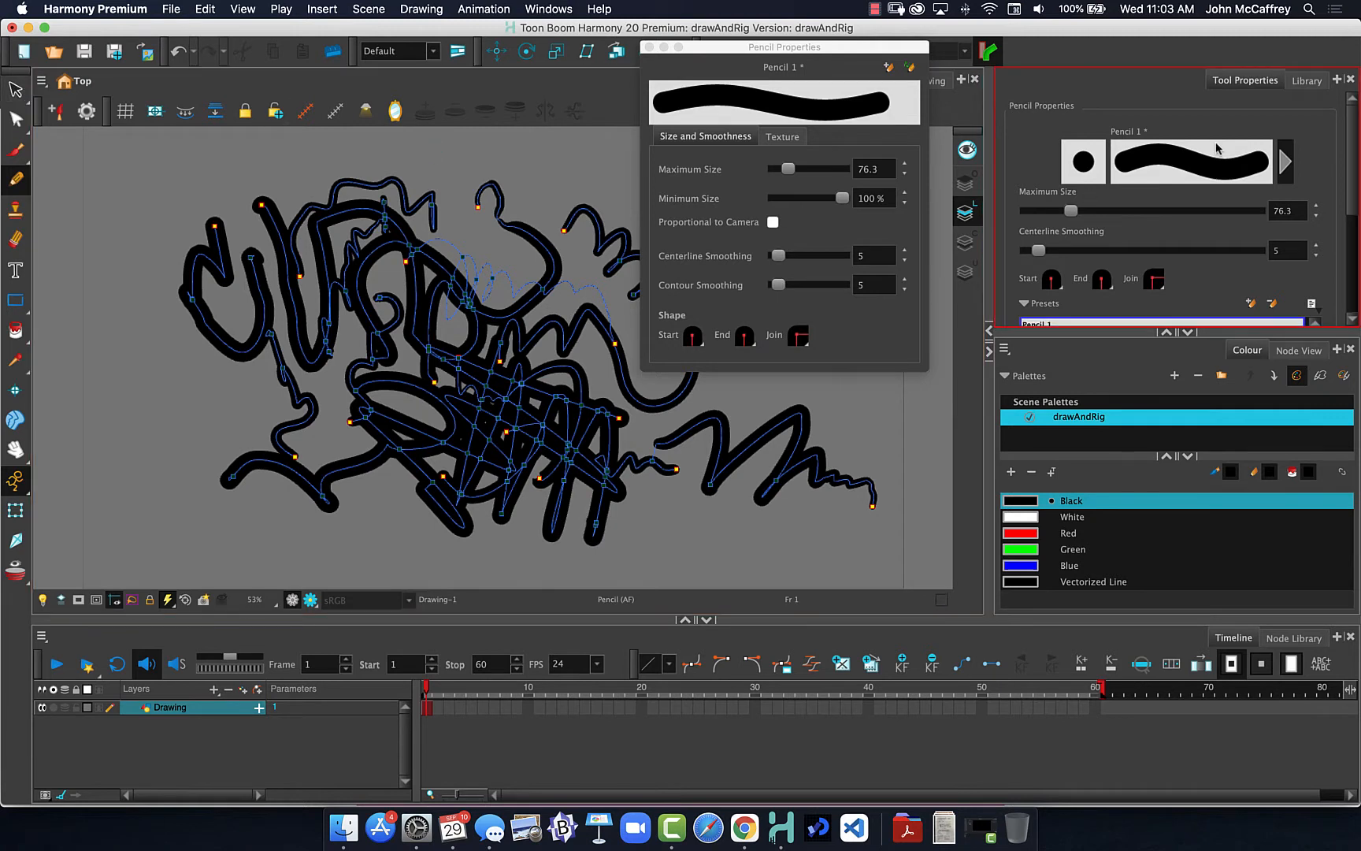
Step: Use the Select tool to examine how the overlapping thick strokes and the lower-right zigzag are selected
{"action": "left_click_drag", "start_coordinate": [1348, 150], "coordinate": [1314, 298]}
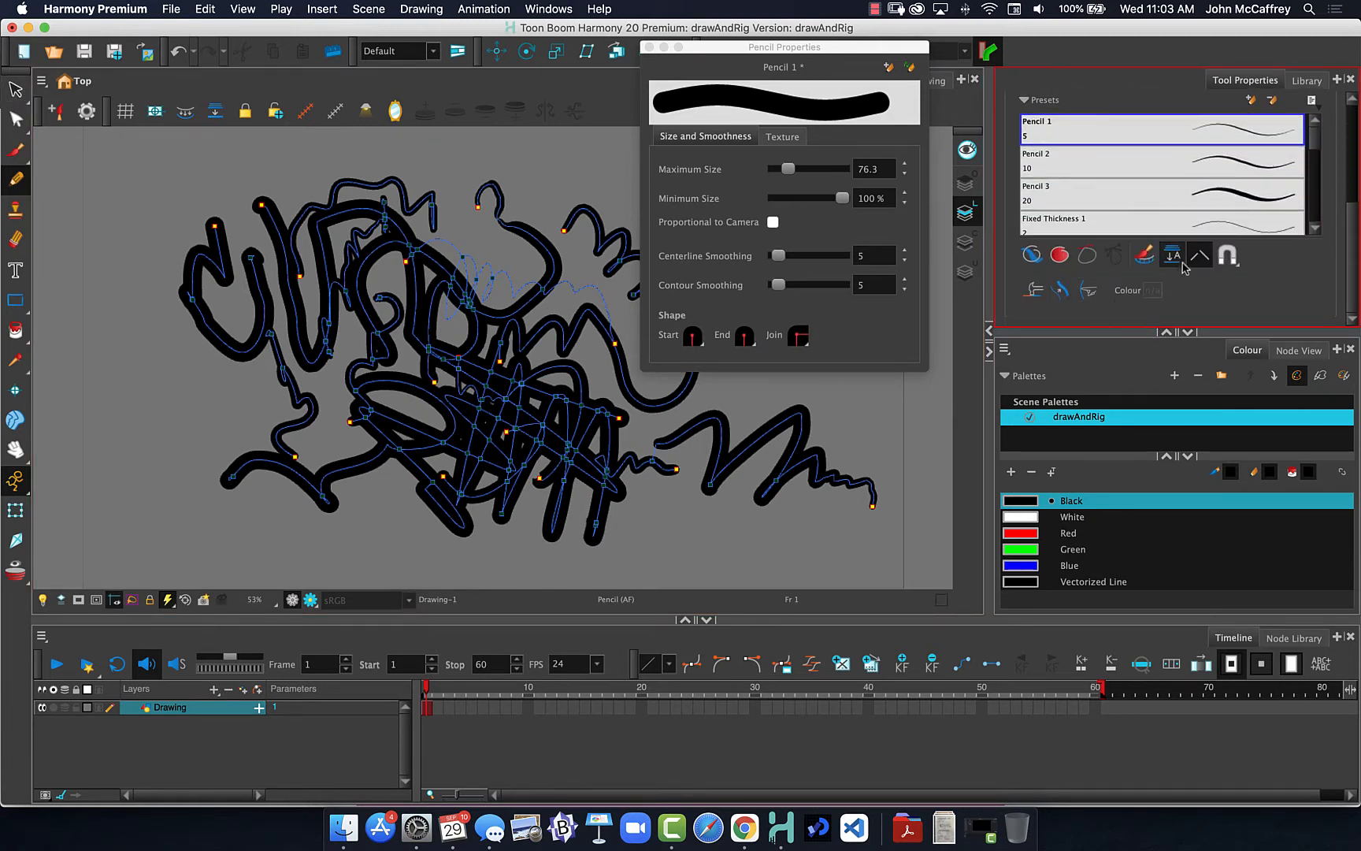
{"action": "left_click", "coordinate": [15, 89]}
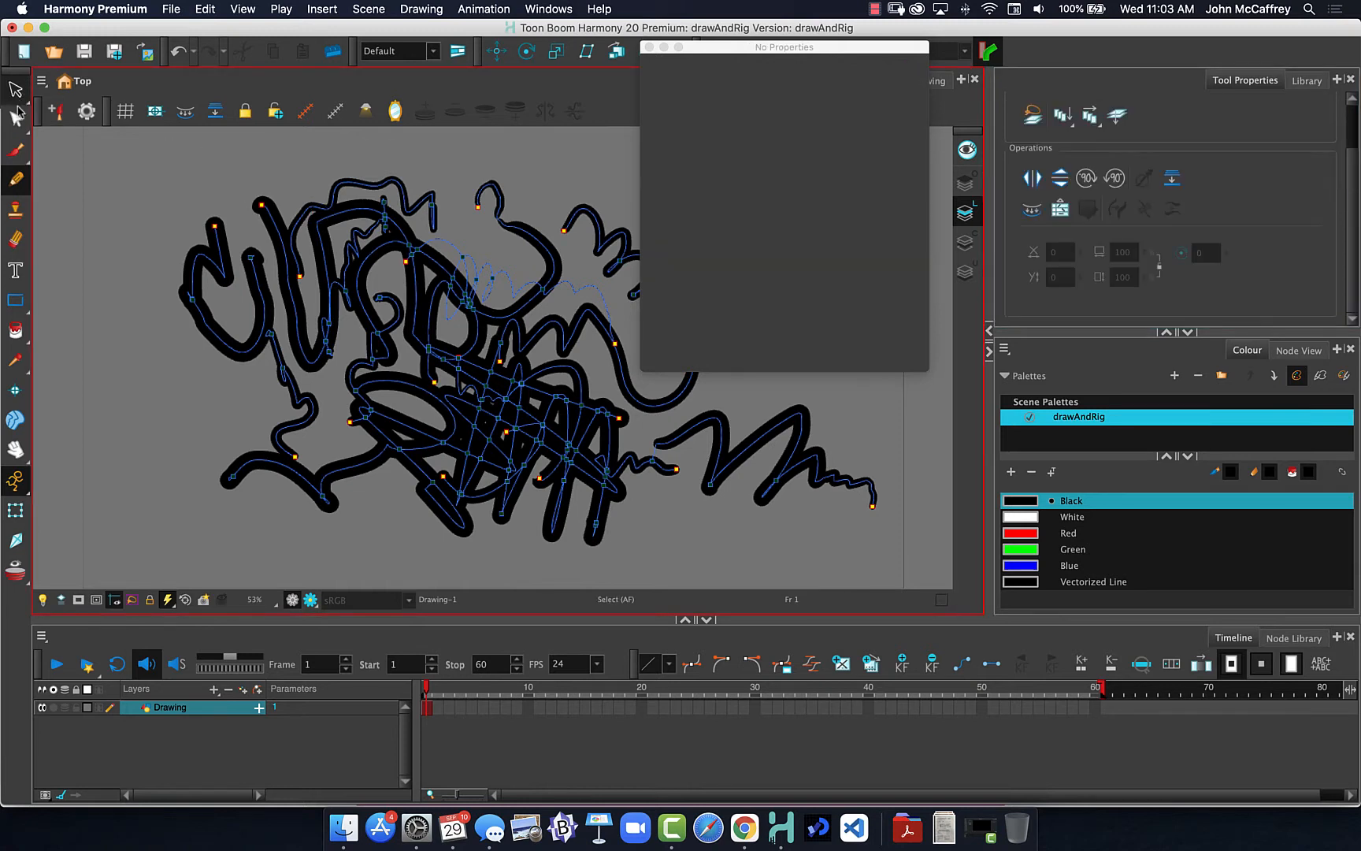
{"action": "mouse_move", "coordinate": [134, 176]}
{"action": "left_mouse_down"}
{"action": "mouse_move", "coordinate": [232, 364]}
{"action": "mouse_move", "coordinate": [283, 398]}
{"action": "mouse_move", "coordinate": [520, 465]}
{"action": "left_mouse_up"}
{"action": "left_click_drag", "start_coordinate": [390, 514], "coordinate": [360, 453]}
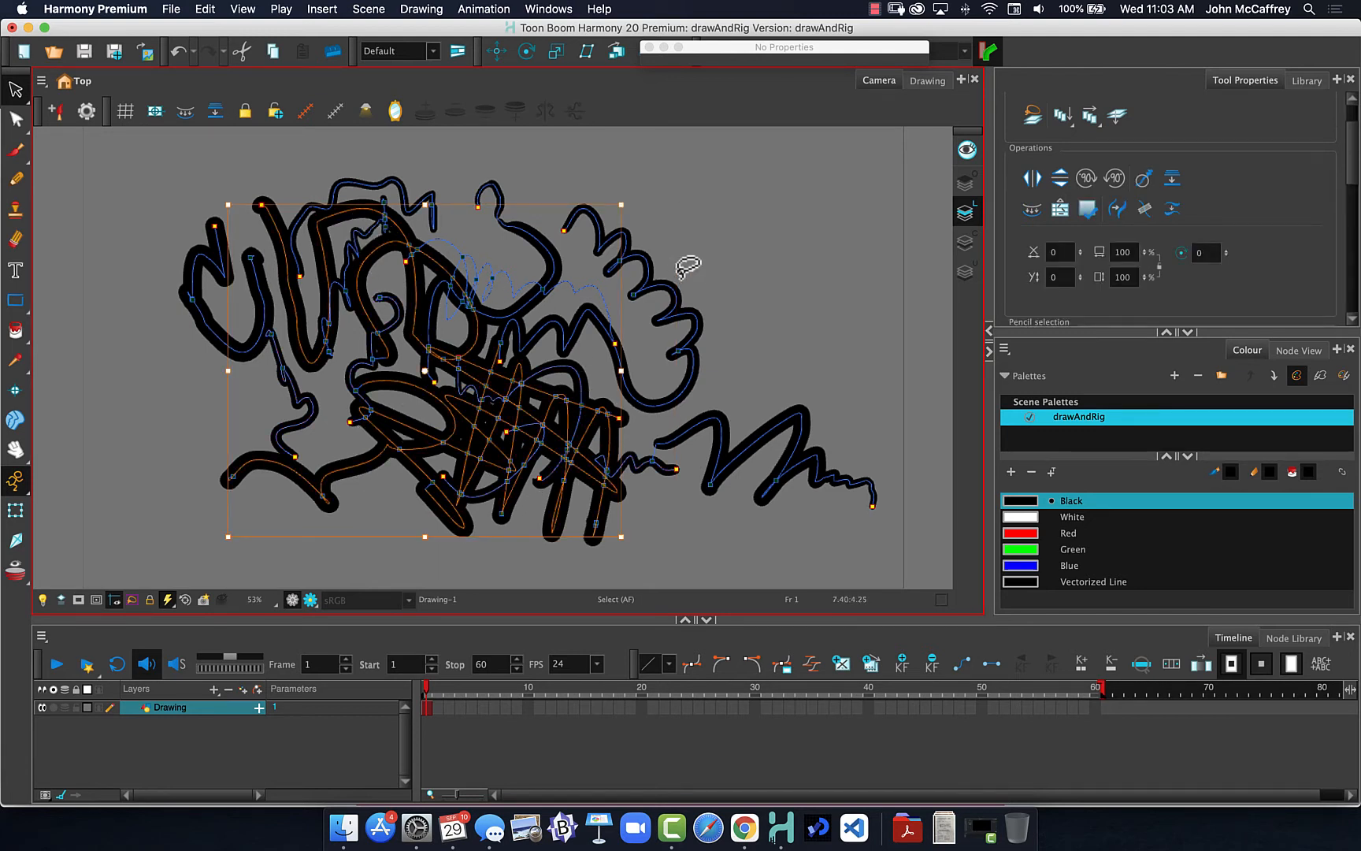
{"action": "left_click_drag", "start_coordinate": [761, 357], "coordinate": [775, 476]}
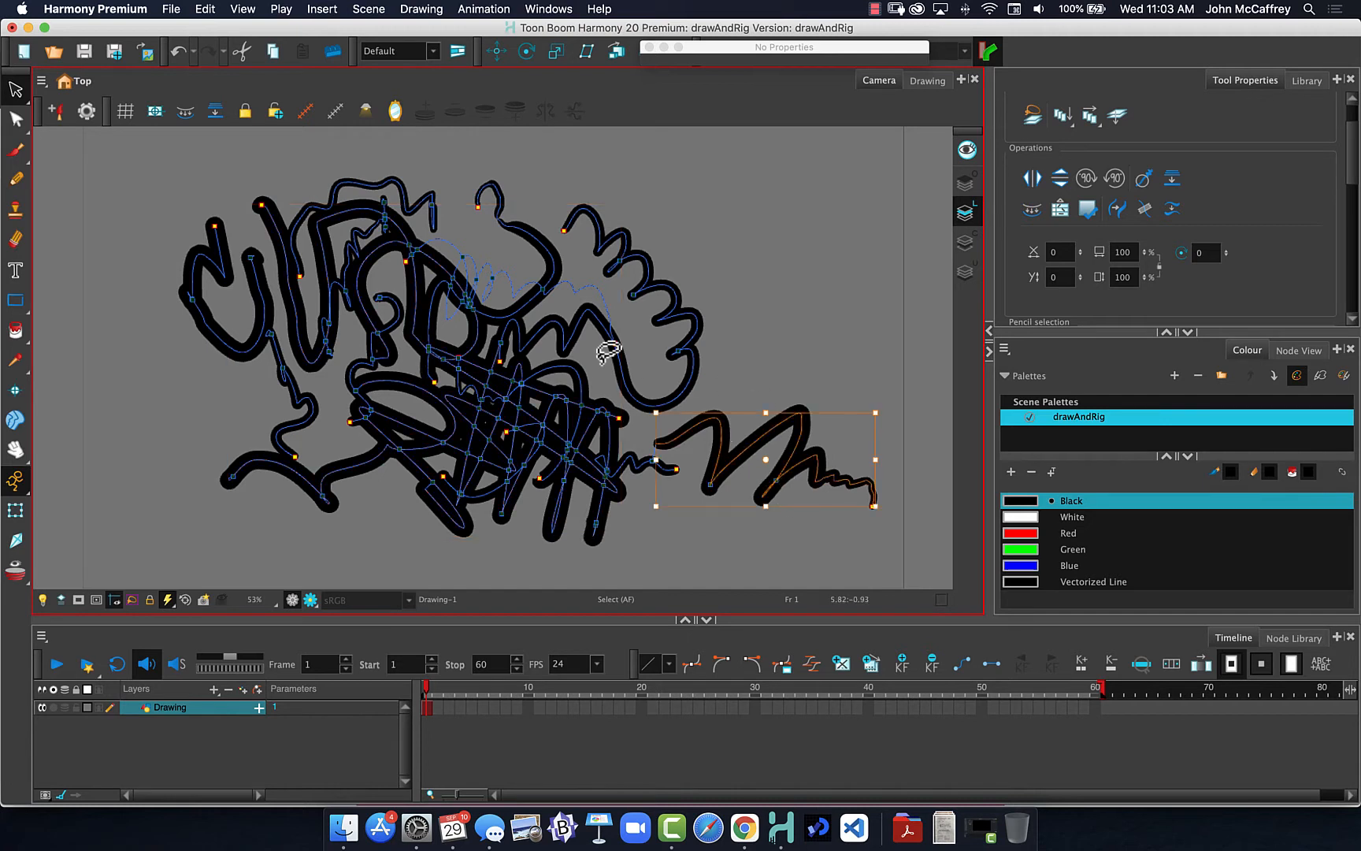
Step: Return to the Pencil tool, close the floating Pencil Properties window, and draw a short stroke across the right-hand thick zigzag
{"action": "left_click", "coordinate": [15, 179]}
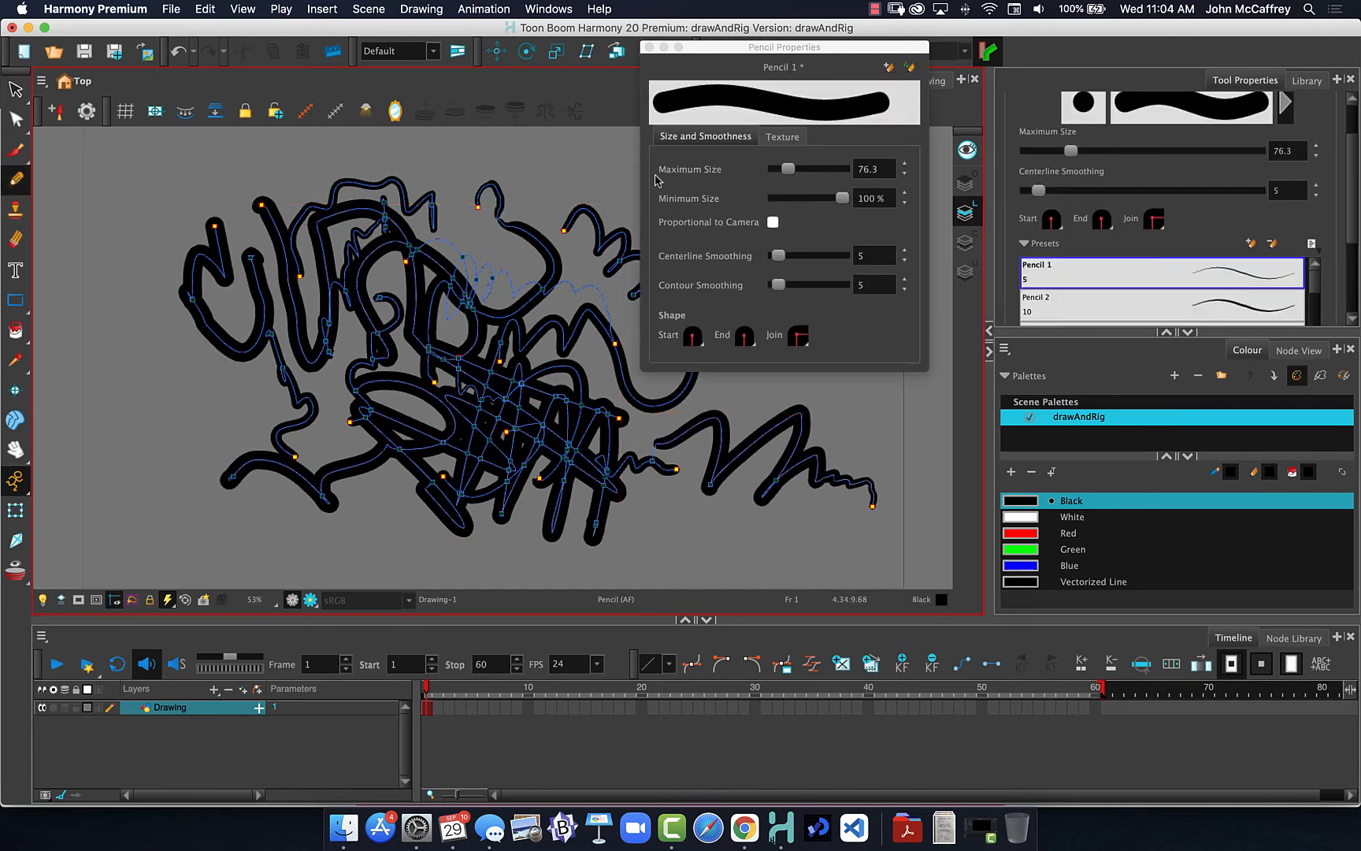
{"action": "left_click", "coordinate": [649, 48]}
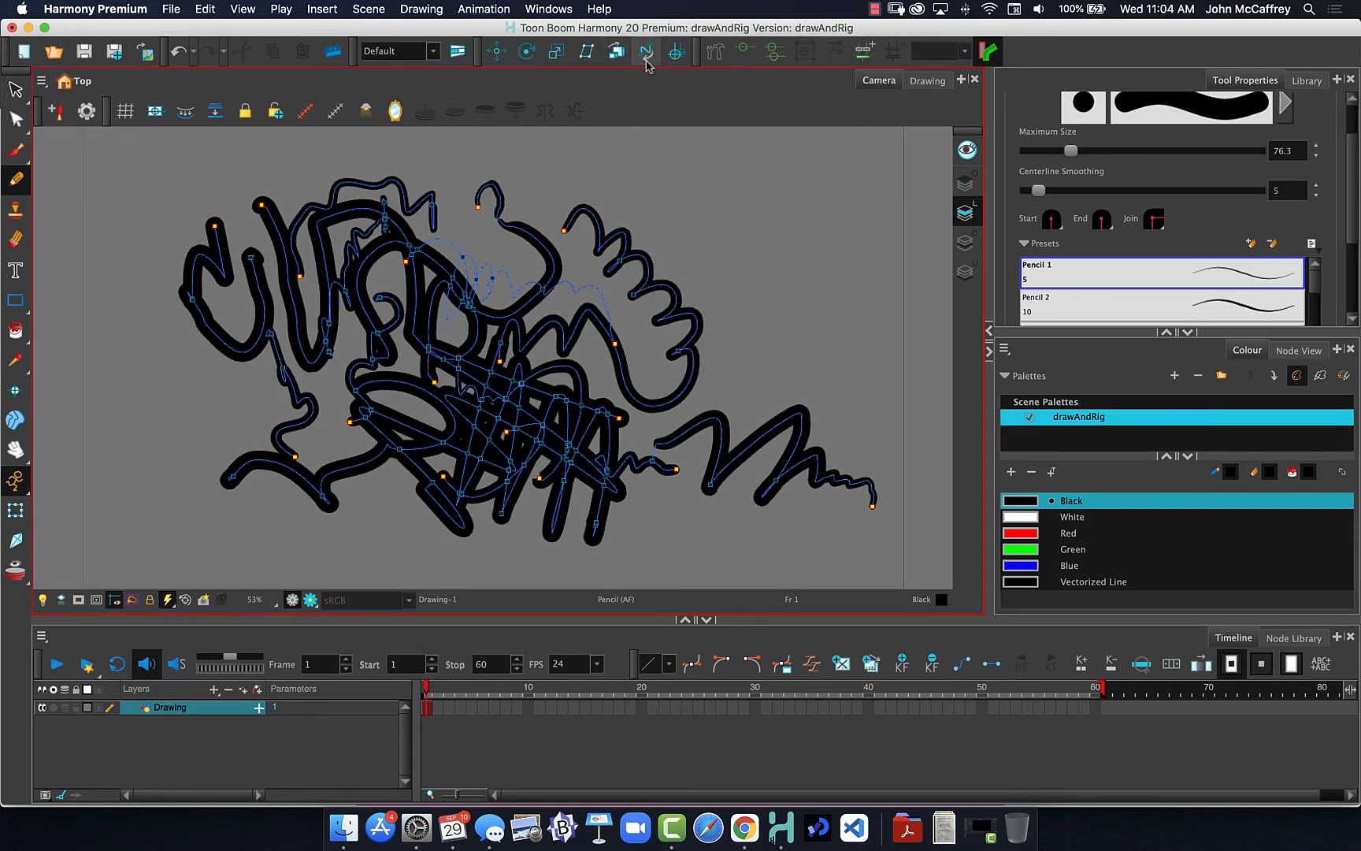
{"action": "left_click_drag", "start_coordinate": [674, 228], "coordinate": [658, 329]}
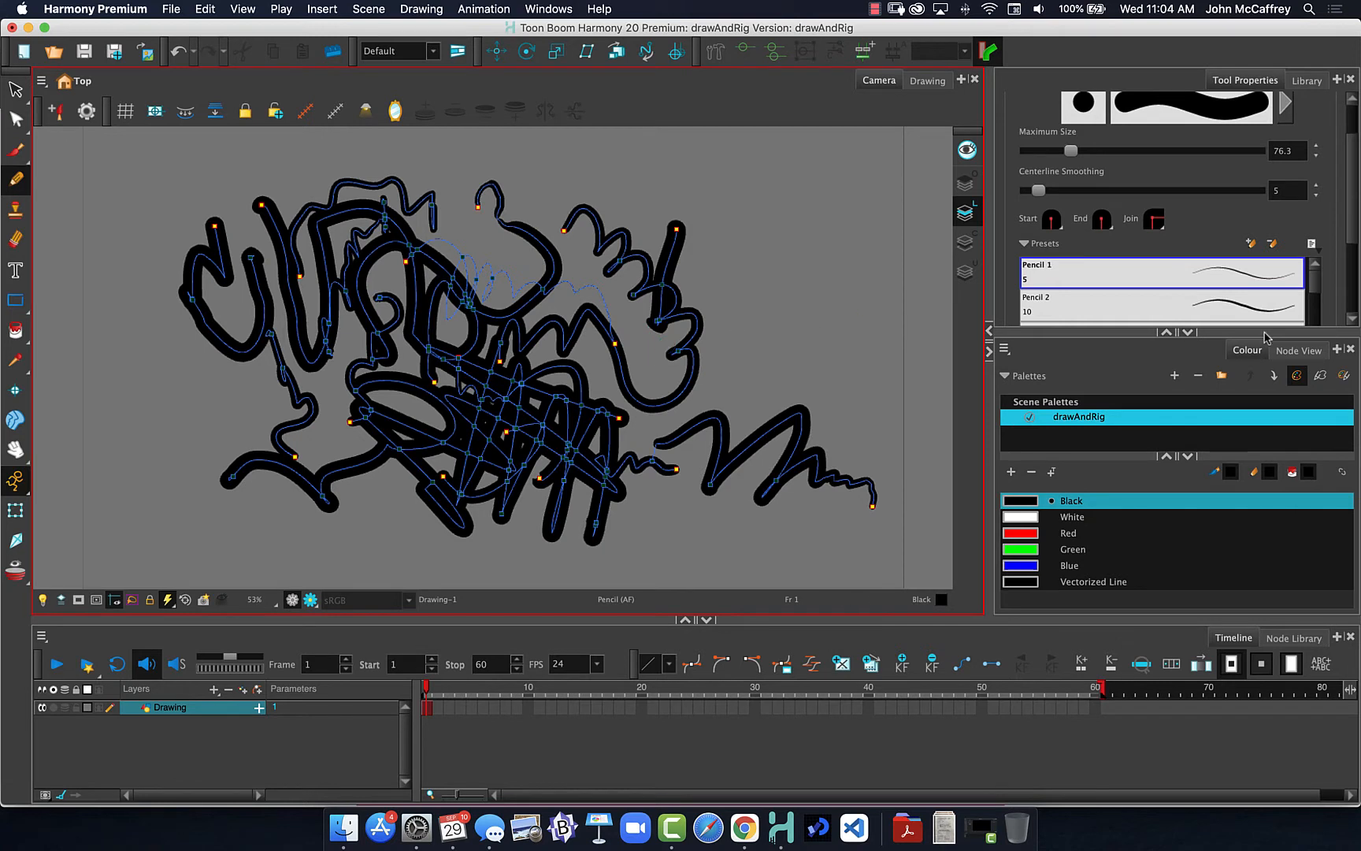
Step: Draw two near-vertical overlapping pencil strokes in the empty upper-right area of the canvas with auto-flatten on
{"action": "left_click_drag", "start_coordinate": [1353, 194], "coordinate": [1357, 271]}
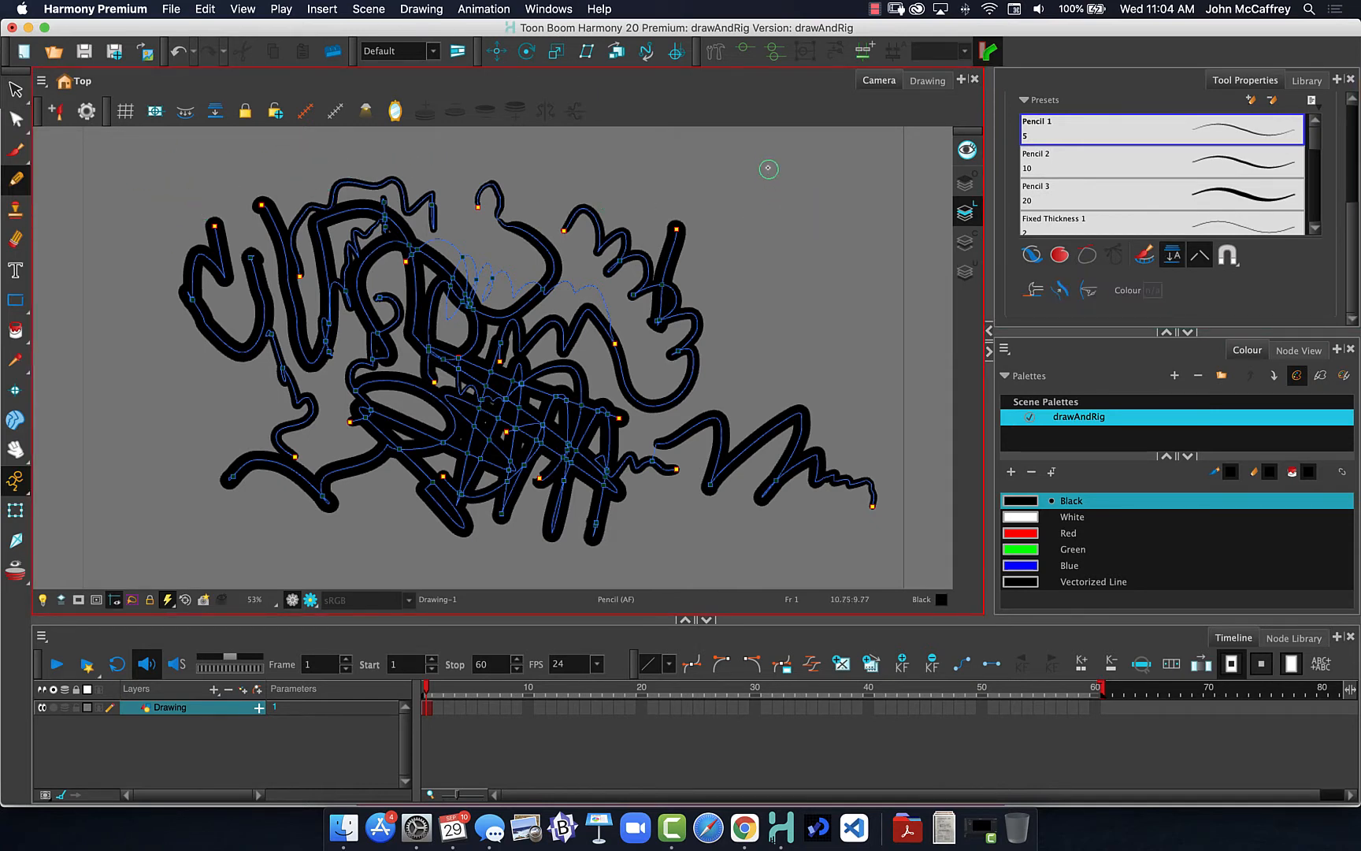
{"action": "left_click_drag", "start_coordinate": [769, 169], "coordinate": [768, 307]}
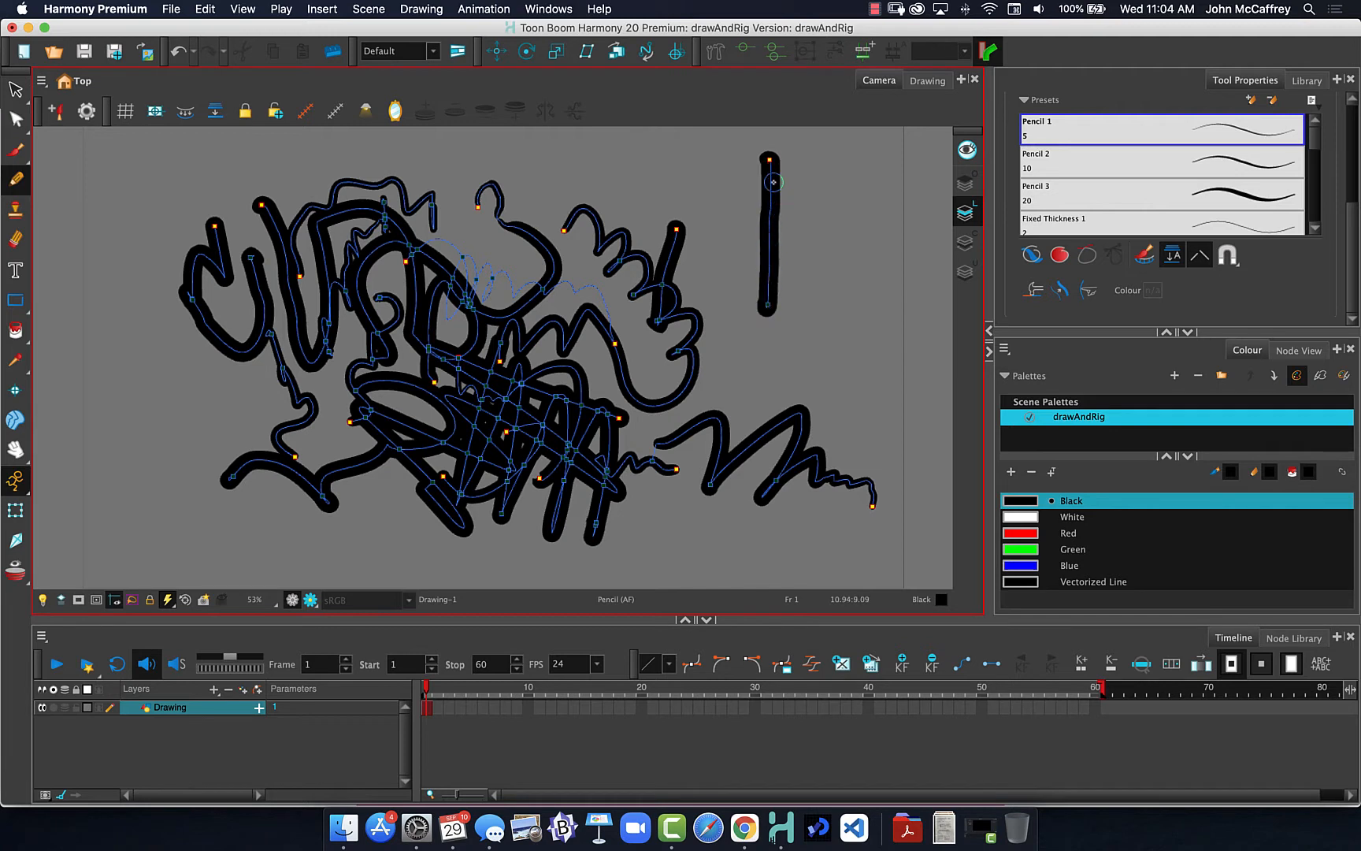
{"action": "mouse_move", "coordinate": [790, 158]}
{"action": "left_mouse_down"}
{"action": "mouse_move", "coordinate": [781, 256]}
{"action": "mouse_move", "coordinate": [746, 290]}
{"action": "left_mouse_up"}
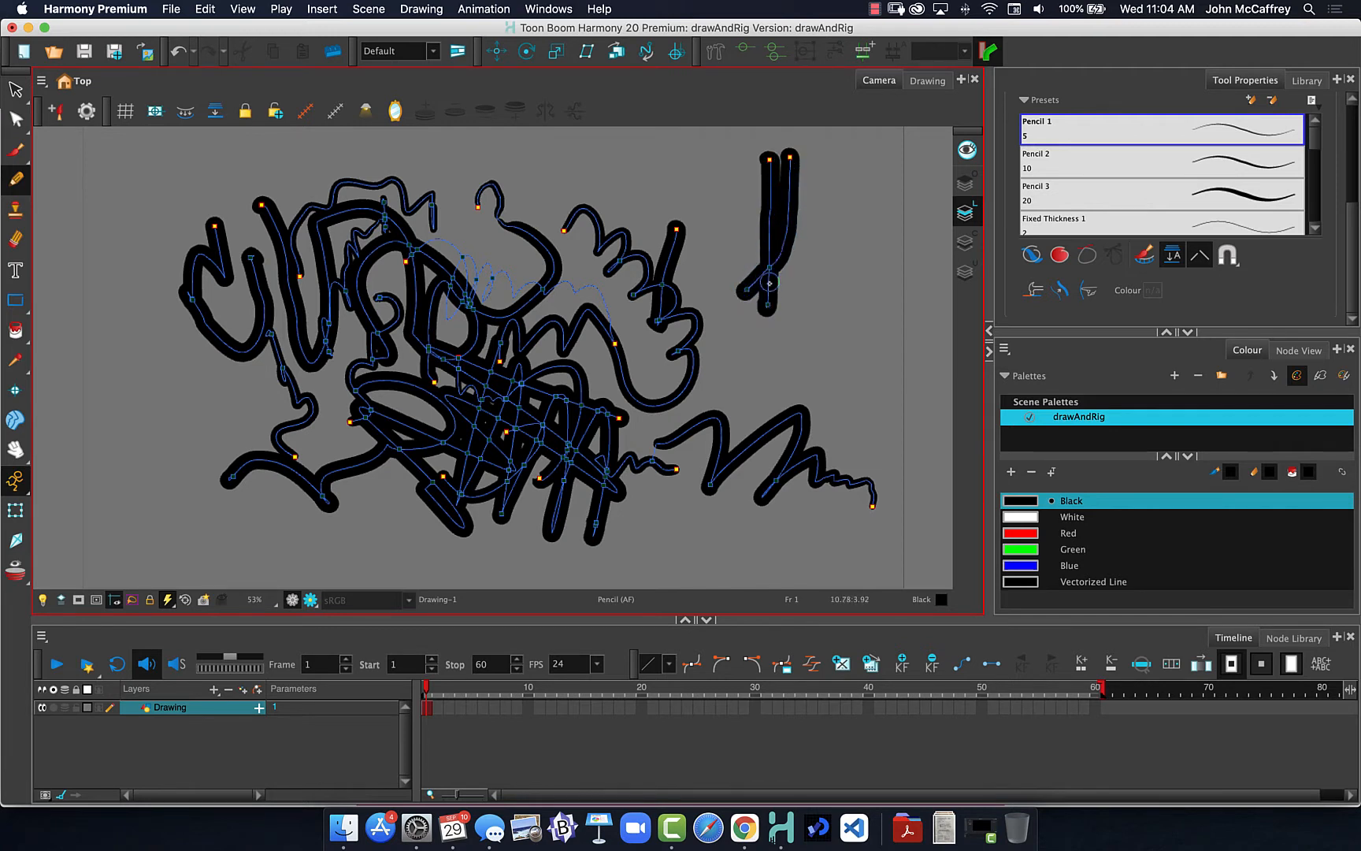
Step: Turn off auto-flatten for the Pencil and draw a vertical stroke crossed by two separate strokes beside the previous pair
{"action": "left_click", "coordinate": [1172, 256]}
{"action": "left_click_drag", "start_coordinate": [847, 169], "coordinate": [844, 351]}
{"action": "left_click_drag", "start_coordinate": [874, 286], "coordinate": [820, 285]}
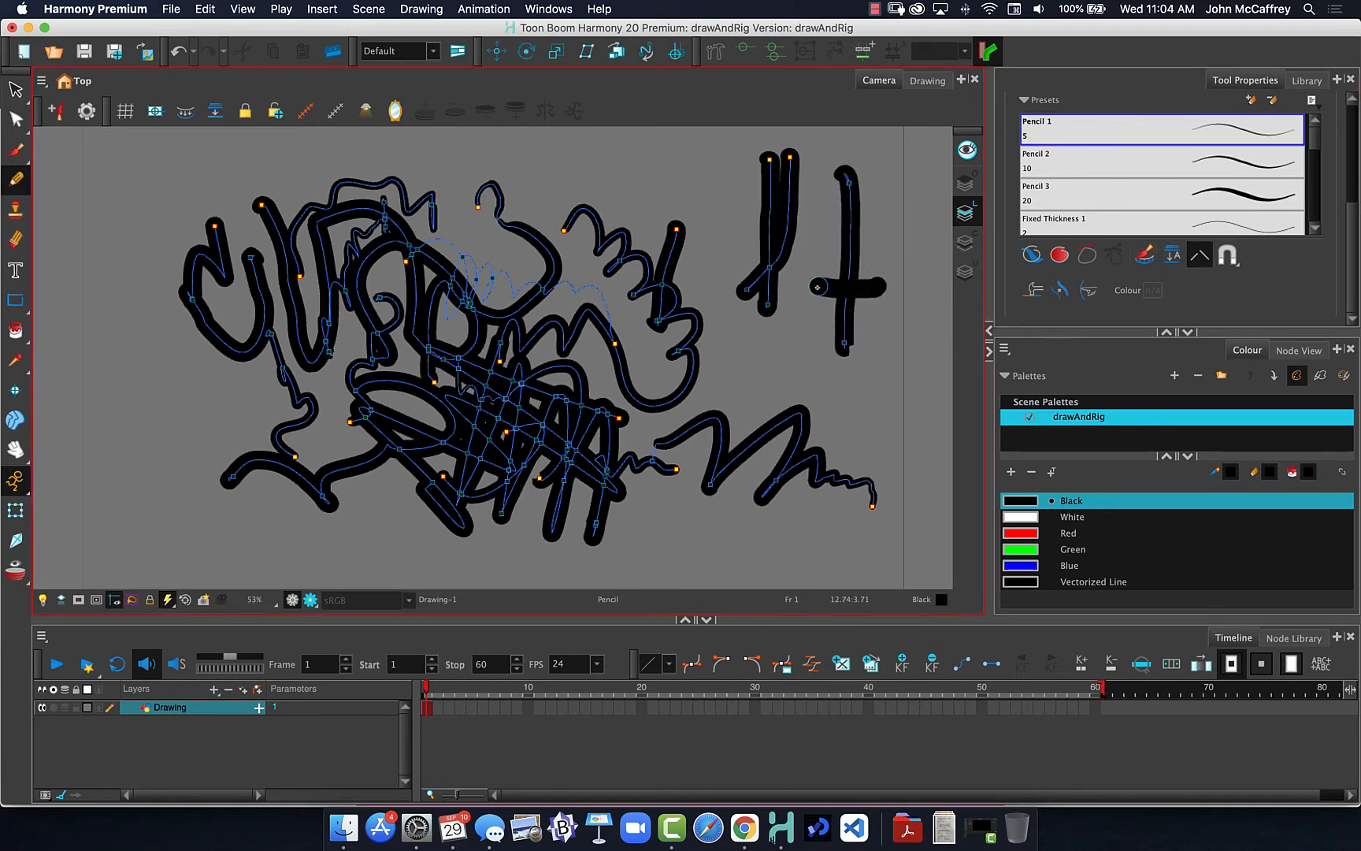
{"action": "left_click_drag", "start_coordinate": [895, 215], "coordinate": [817, 246]}
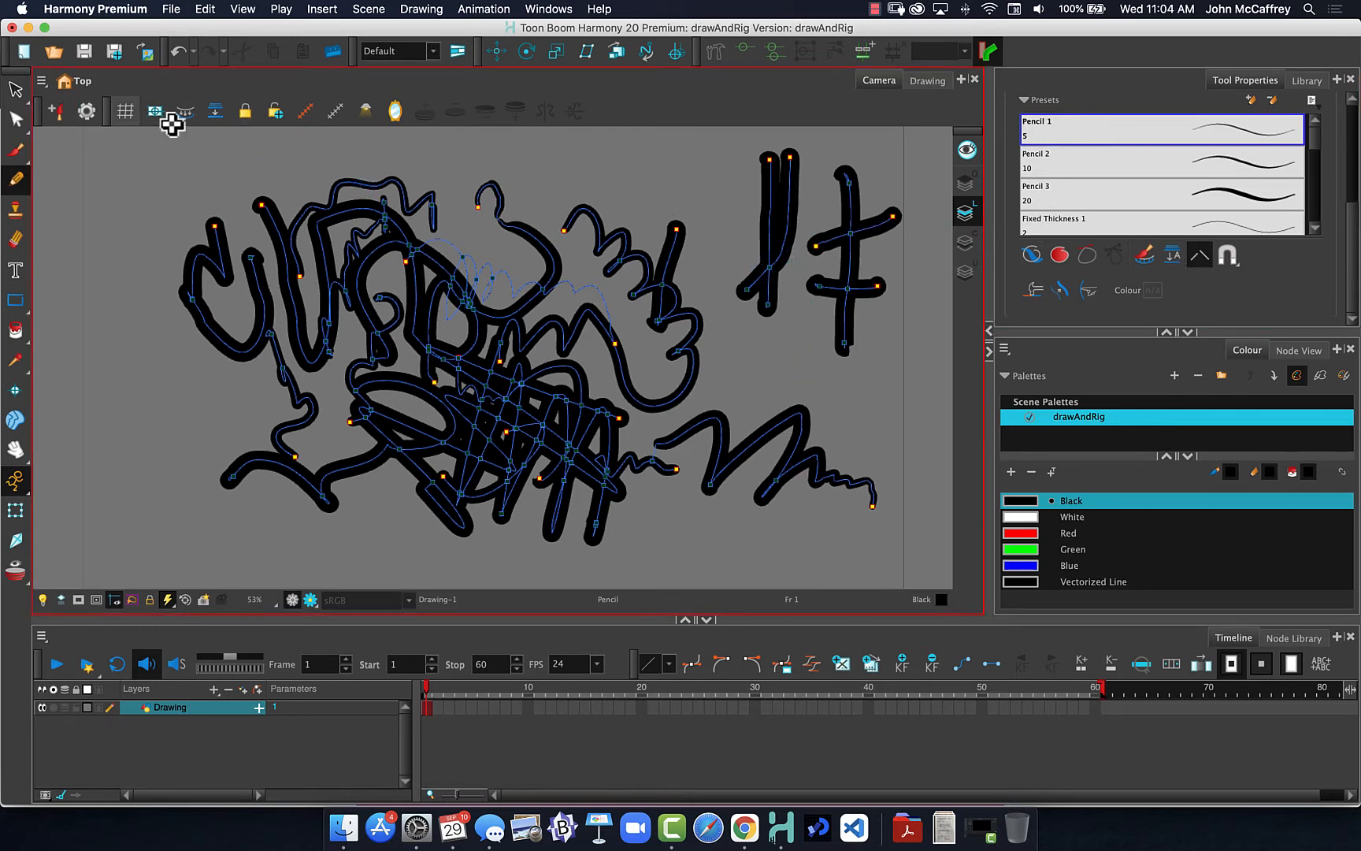
Step: Use the Select tool to examine how the crossed strokes and the auto-flattened pair beside them are selected
{"action": "left_click", "coordinate": [15, 88]}
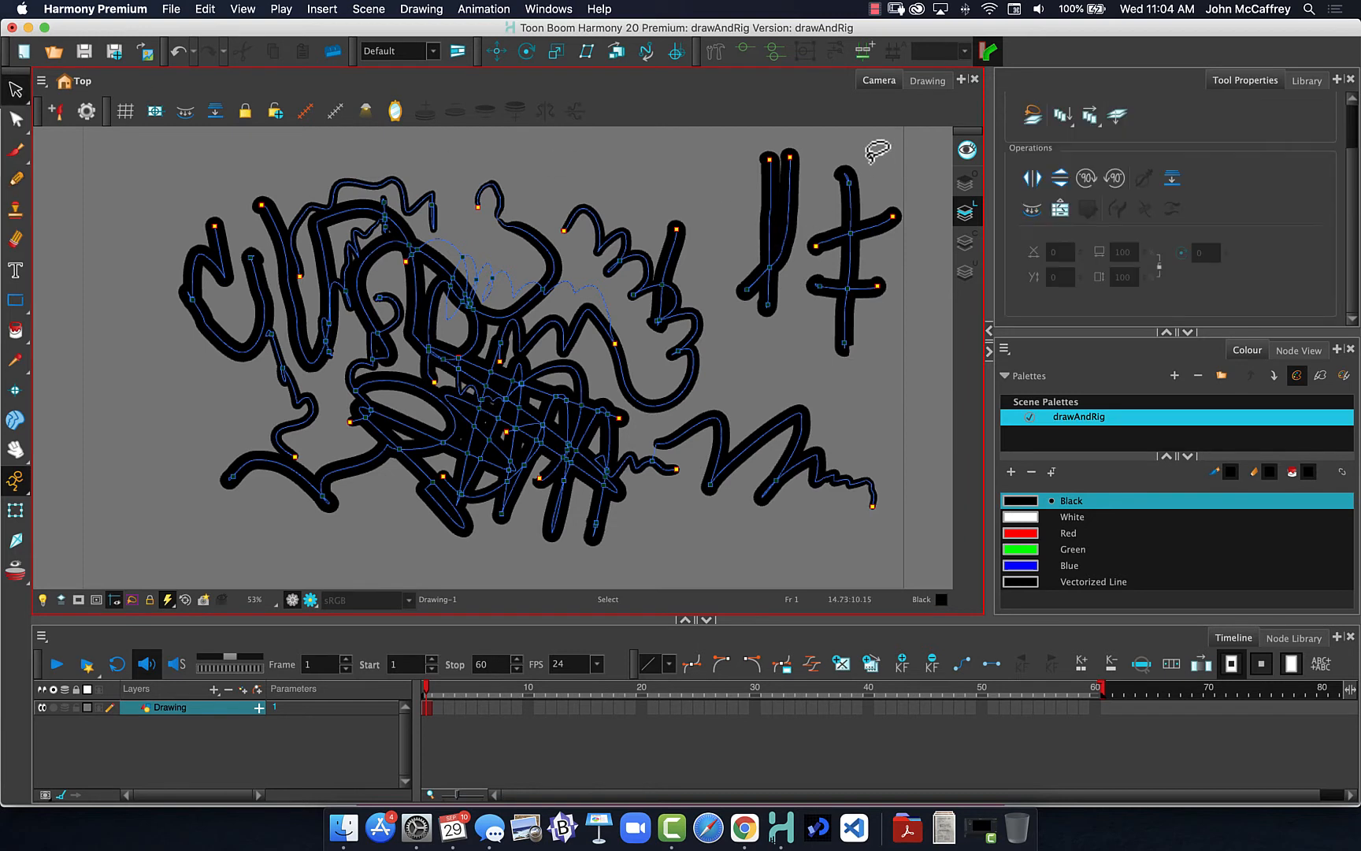
{"action": "left_click", "coordinate": [876, 229]}
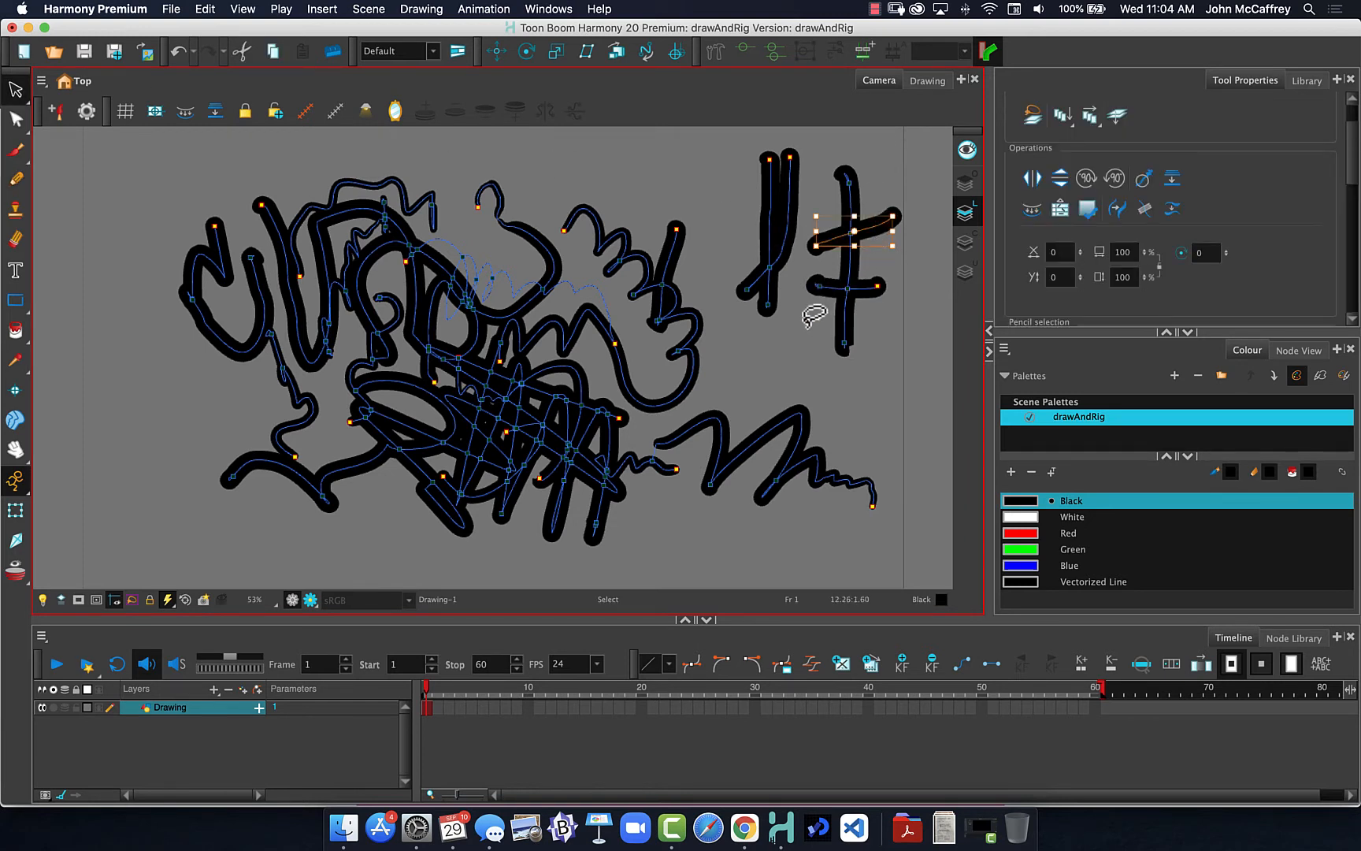
{"action": "left_click", "coordinate": [843, 264]}
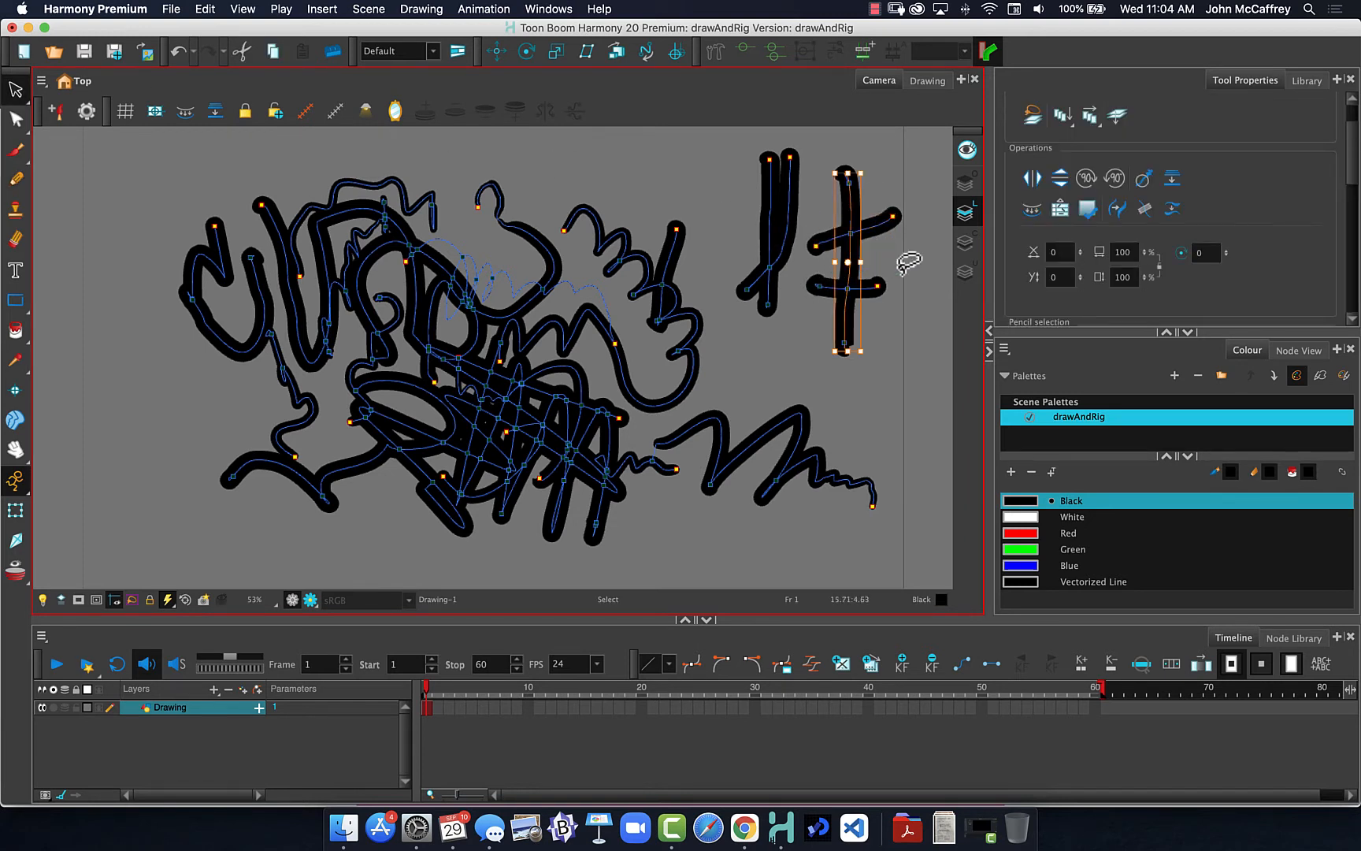
{"action": "left_click", "coordinate": [788, 175]}
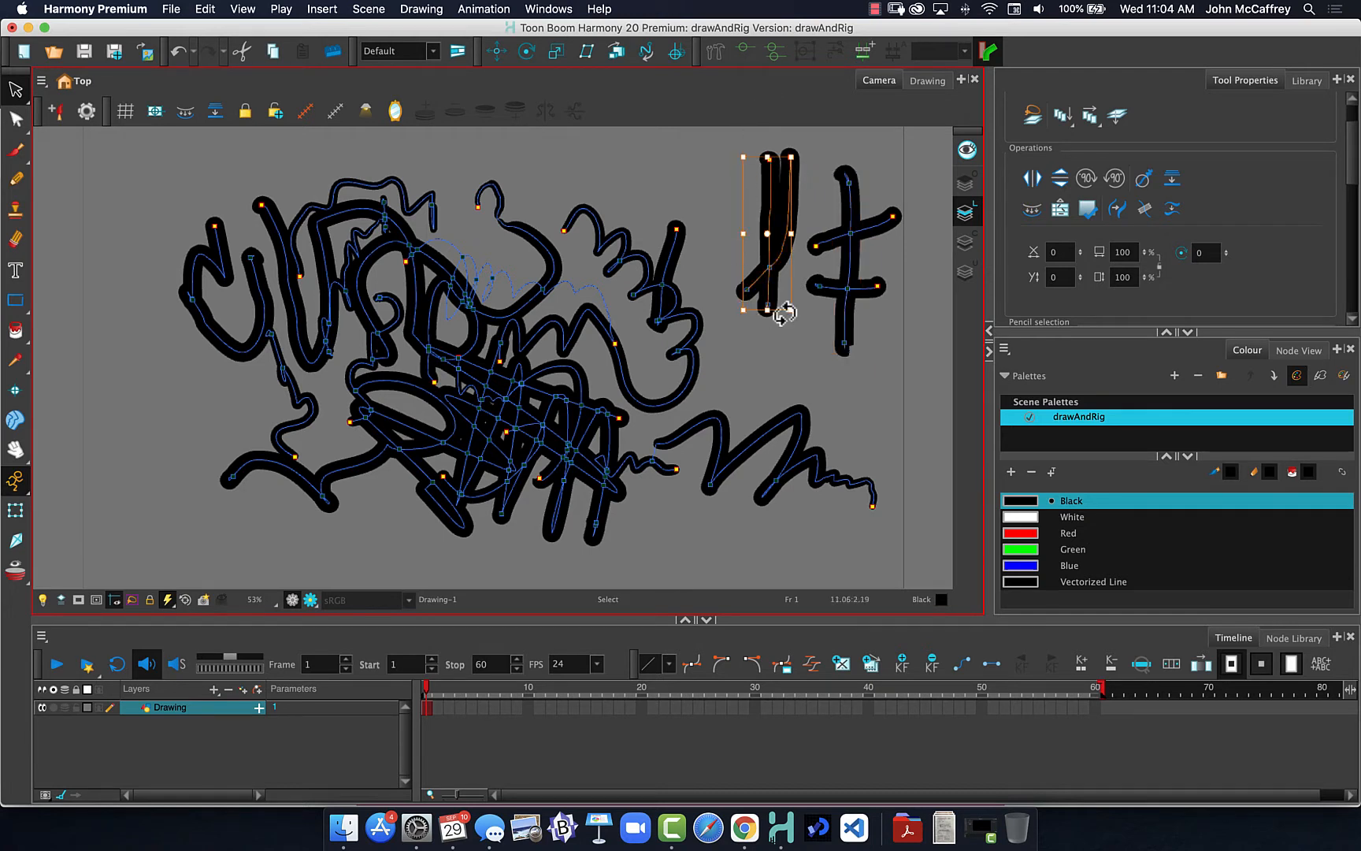
Step: Return to the Pencil tool and delete all the strokes in the drawing
{"action": "left_click", "coordinate": [15, 178]}
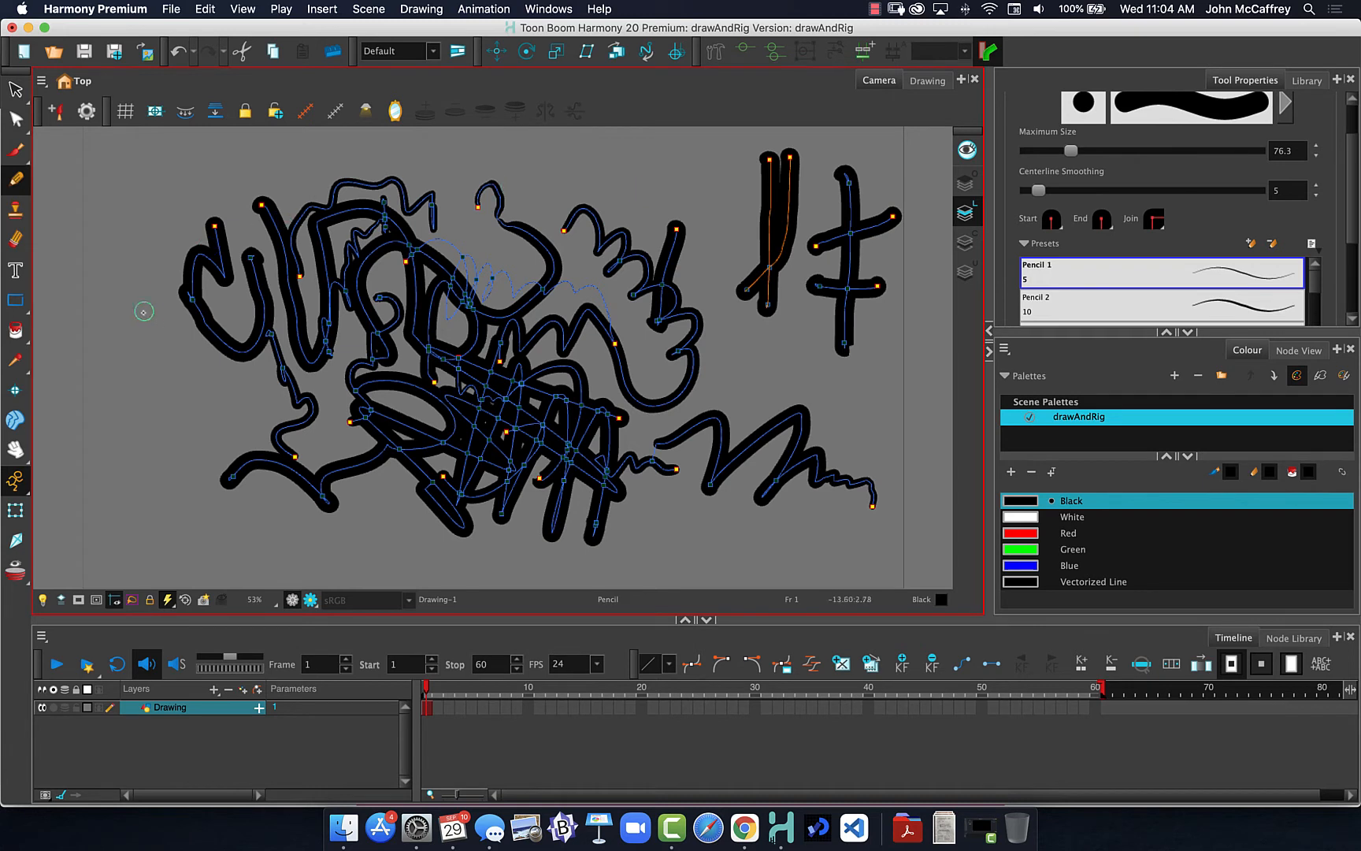
{"action": "key", "text": "super+a"}
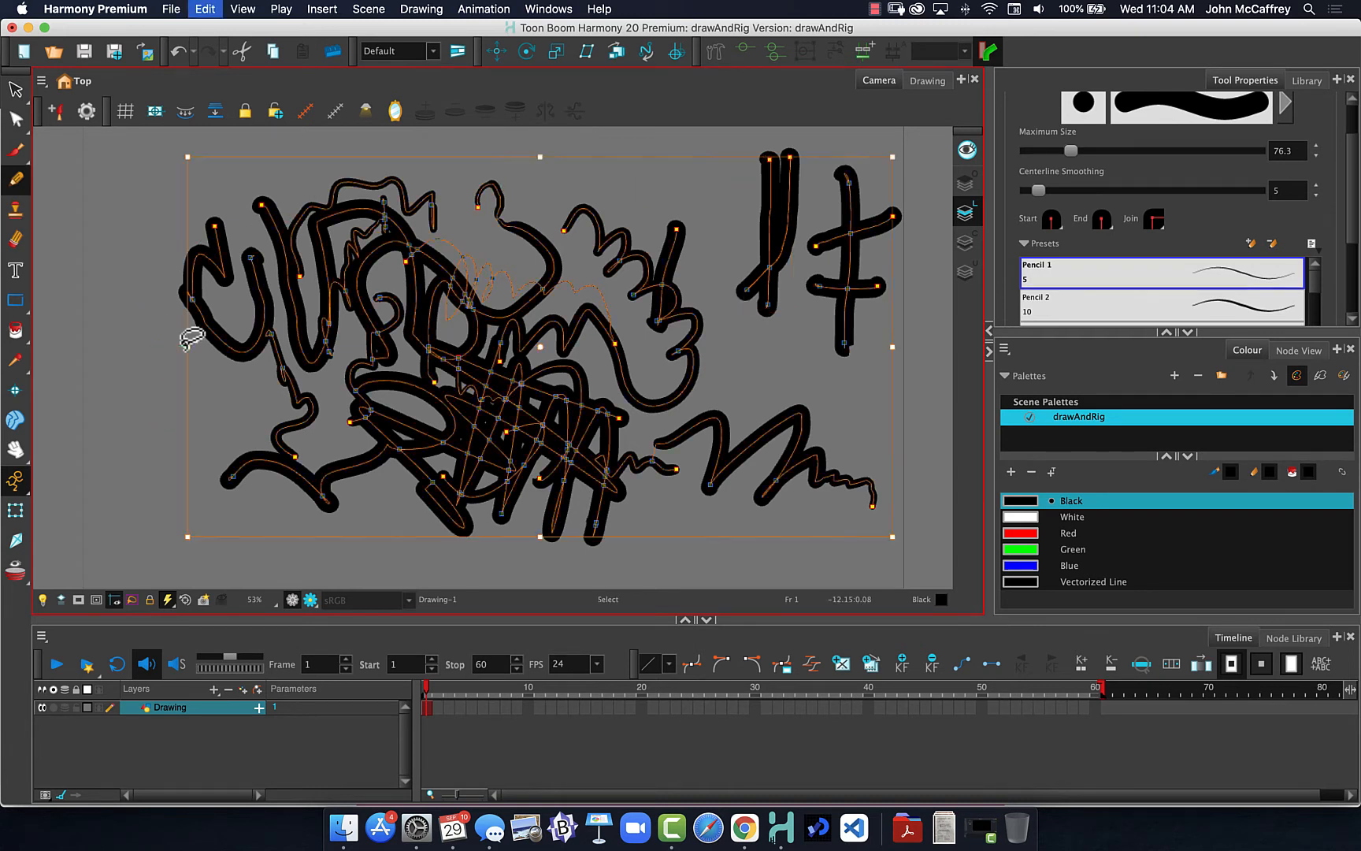
{"action": "key", "text": "Delete"}
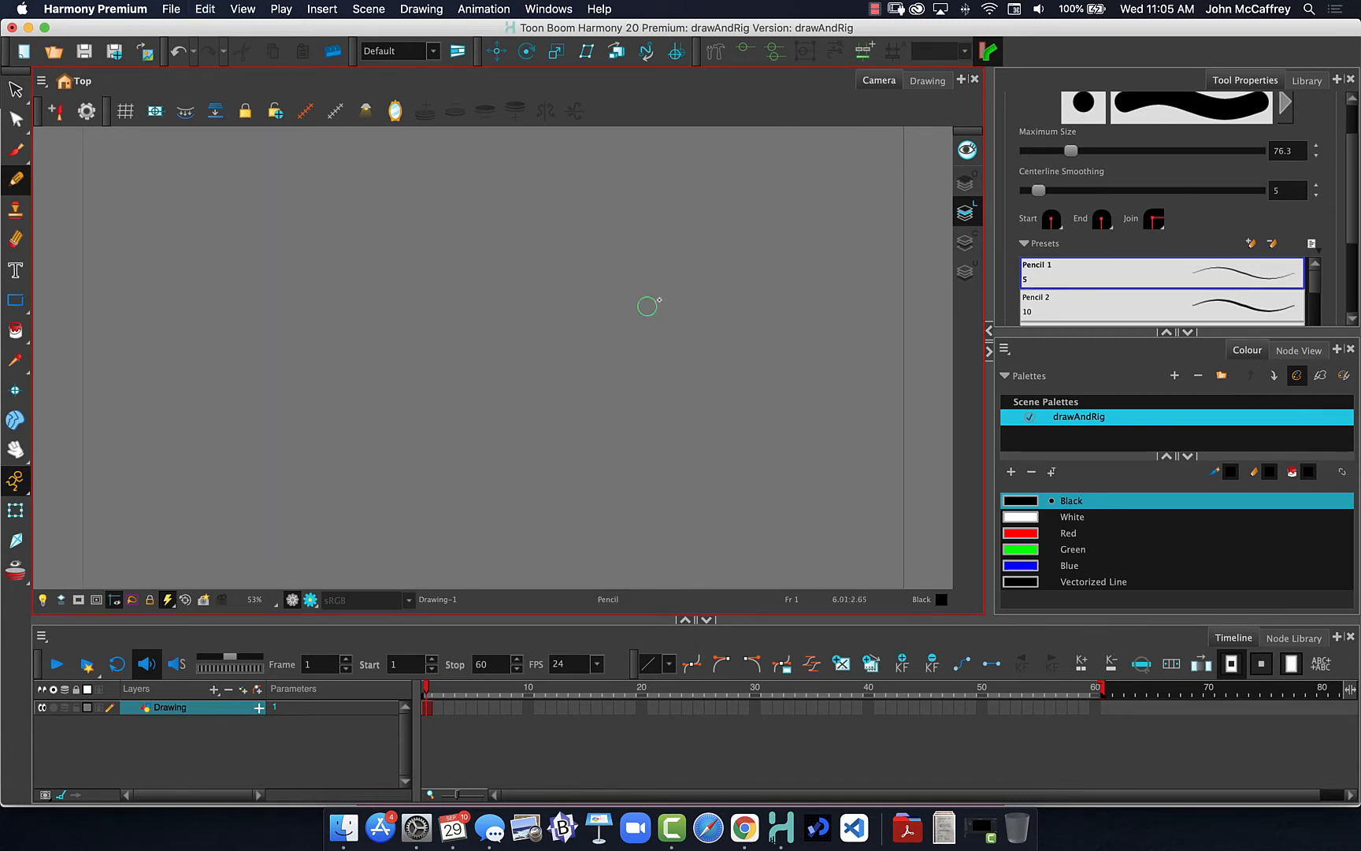
Step: With auto-flatten off, draw a near-vertical pencil stroke in the upper middle of the canvas, crossed by two horizontal strokes
{"action": "left_click_drag", "start_coordinate": [520, 192], "coordinate": [530, 373]}
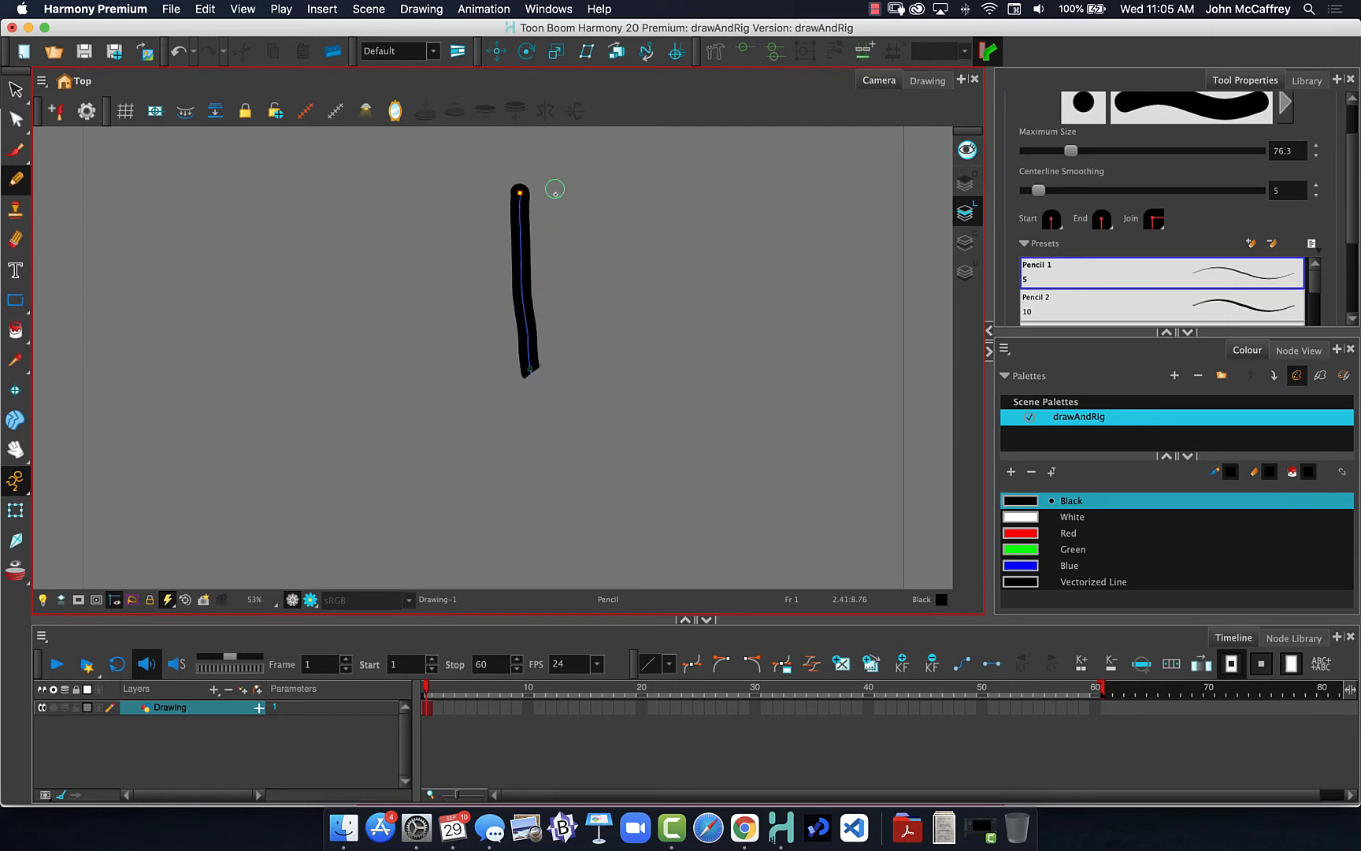
{"action": "left_click_drag", "start_coordinate": [561, 227], "coordinate": [452, 238]}
{"action": "left_click_drag", "start_coordinate": [561, 290], "coordinate": [434, 295]}
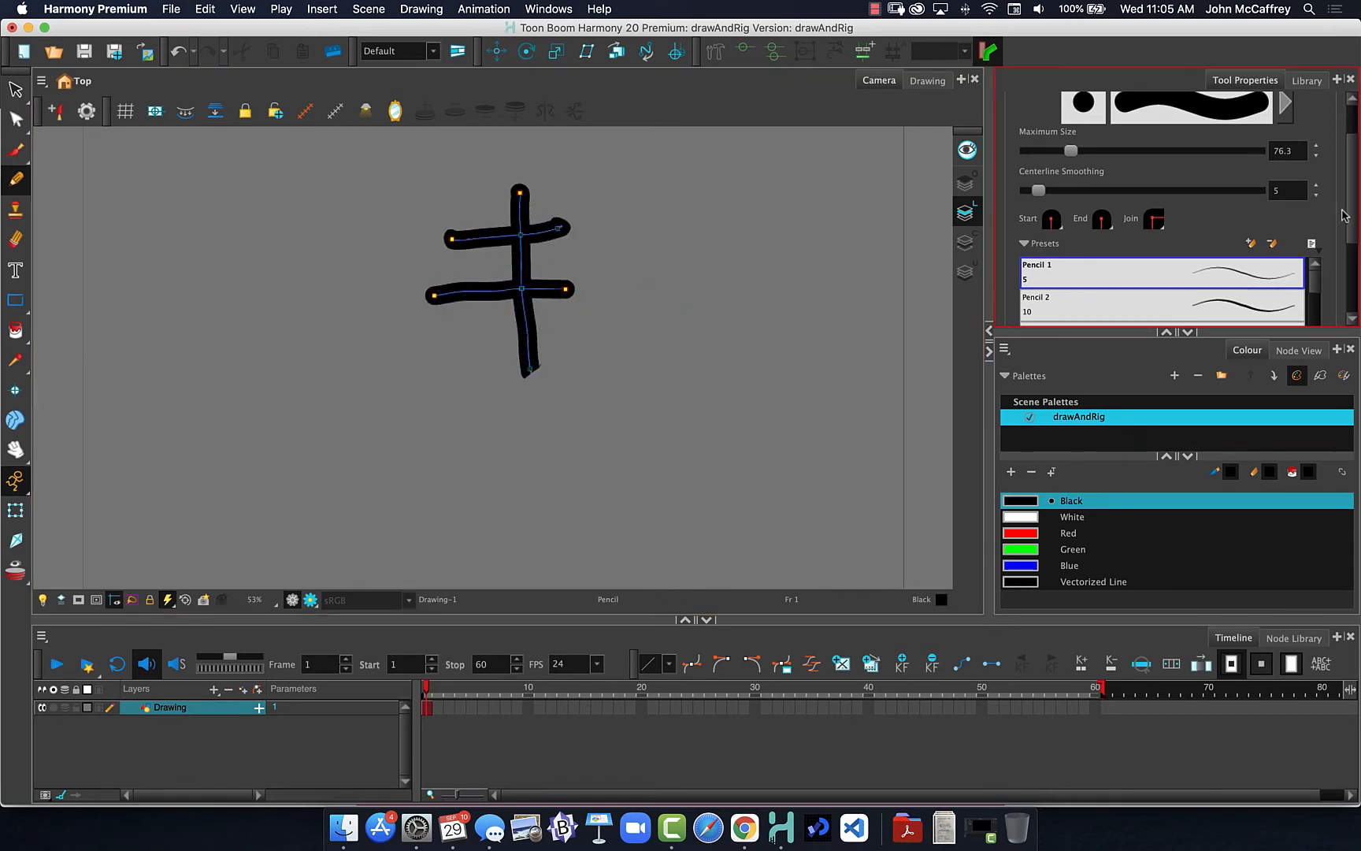
{"action": "scroll", "coordinate": [1072, 284], "scroll_direction": "down", "scroll_amount": 5}
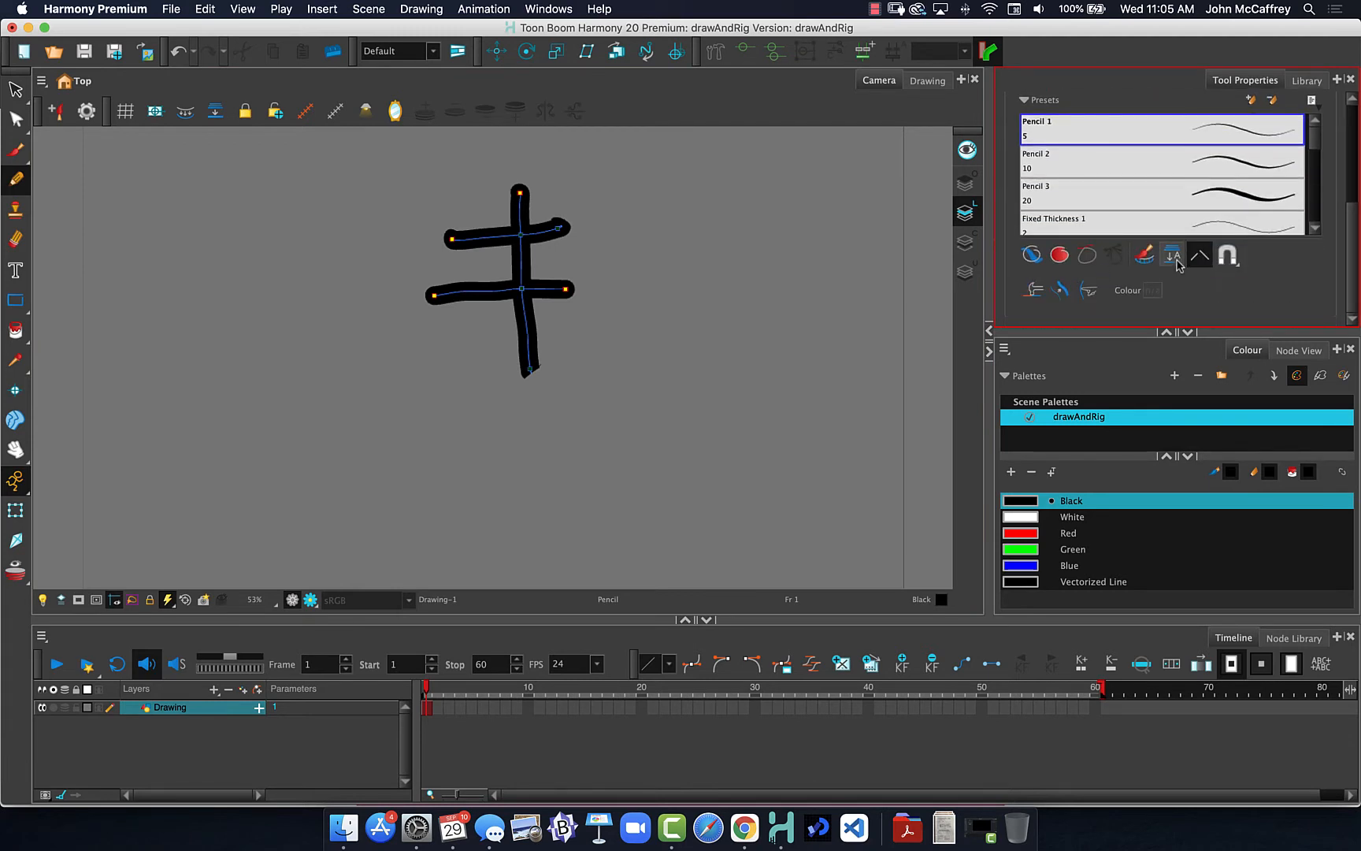
{"action": "left_click_drag", "start_coordinate": [747, 187], "coordinate": [760, 363]}
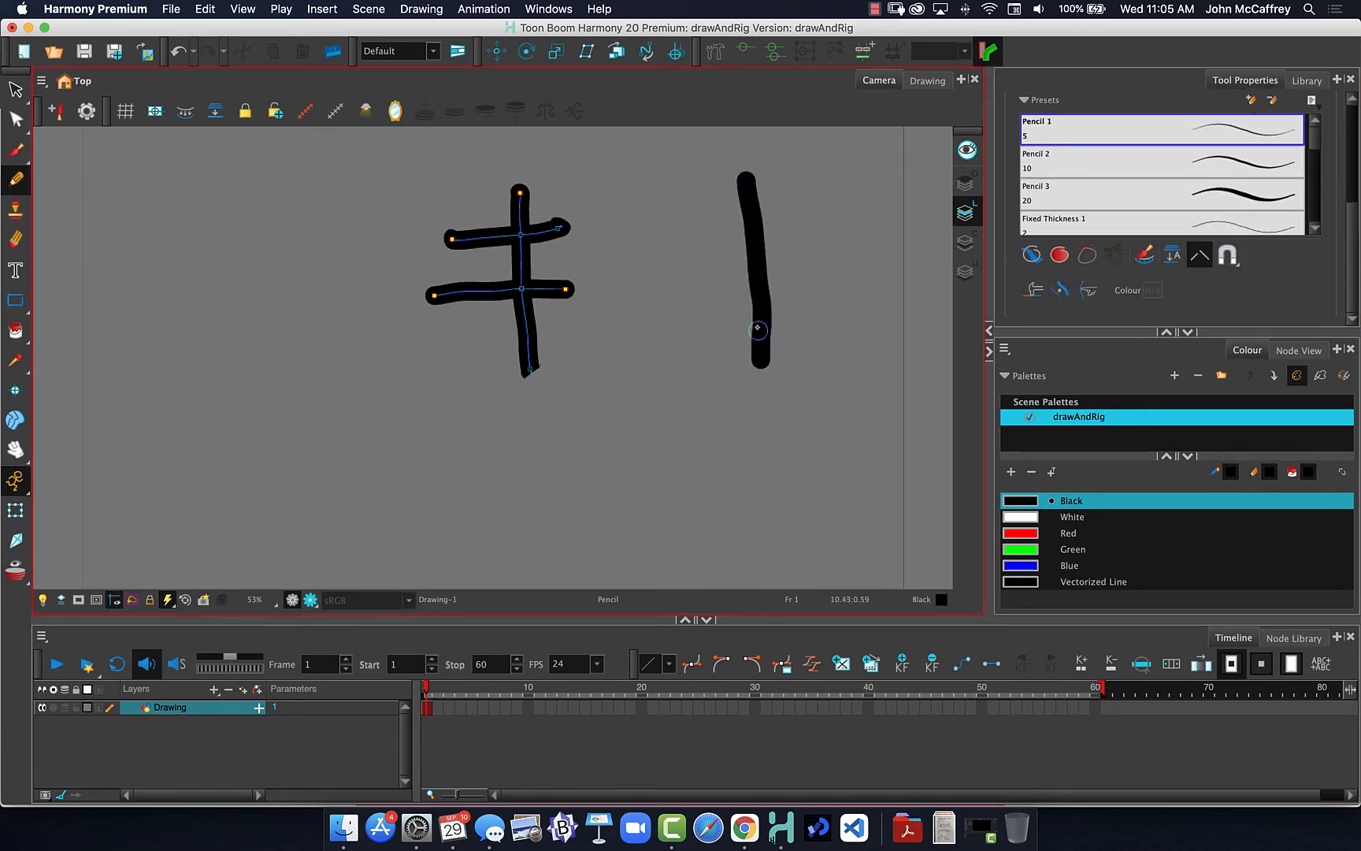
{"action": "left_click_drag", "start_coordinate": [807, 231], "coordinate": [665, 230]}
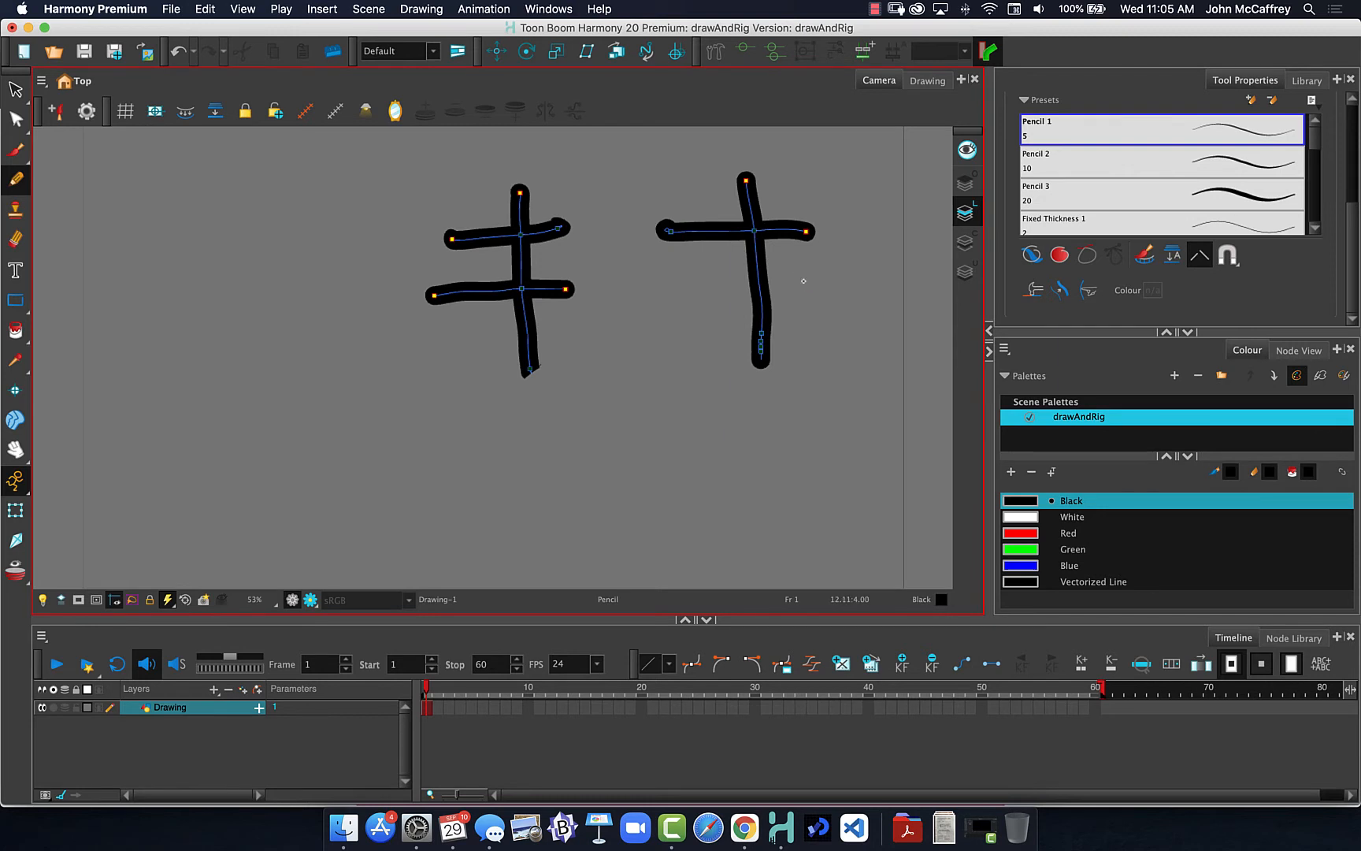
{"action": "key", "text": "super+z"}
{"action": "key", "text": "super+z"}
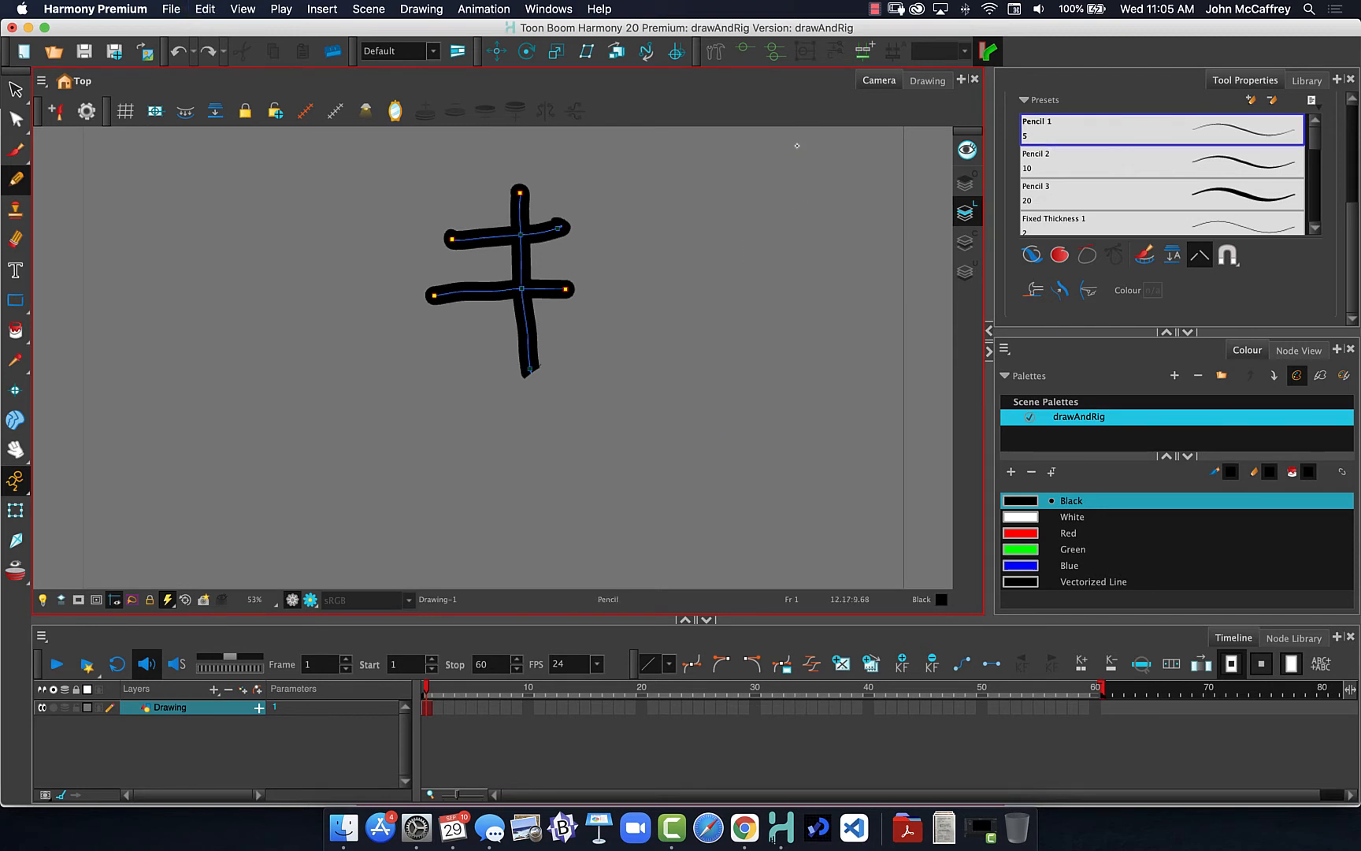
Step: Turn on auto-flatten for the Pencil and draw a second vertical stroke crossed by two horizontals beside the first figure
{"action": "left_click", "coordinate": [1172, 252]}
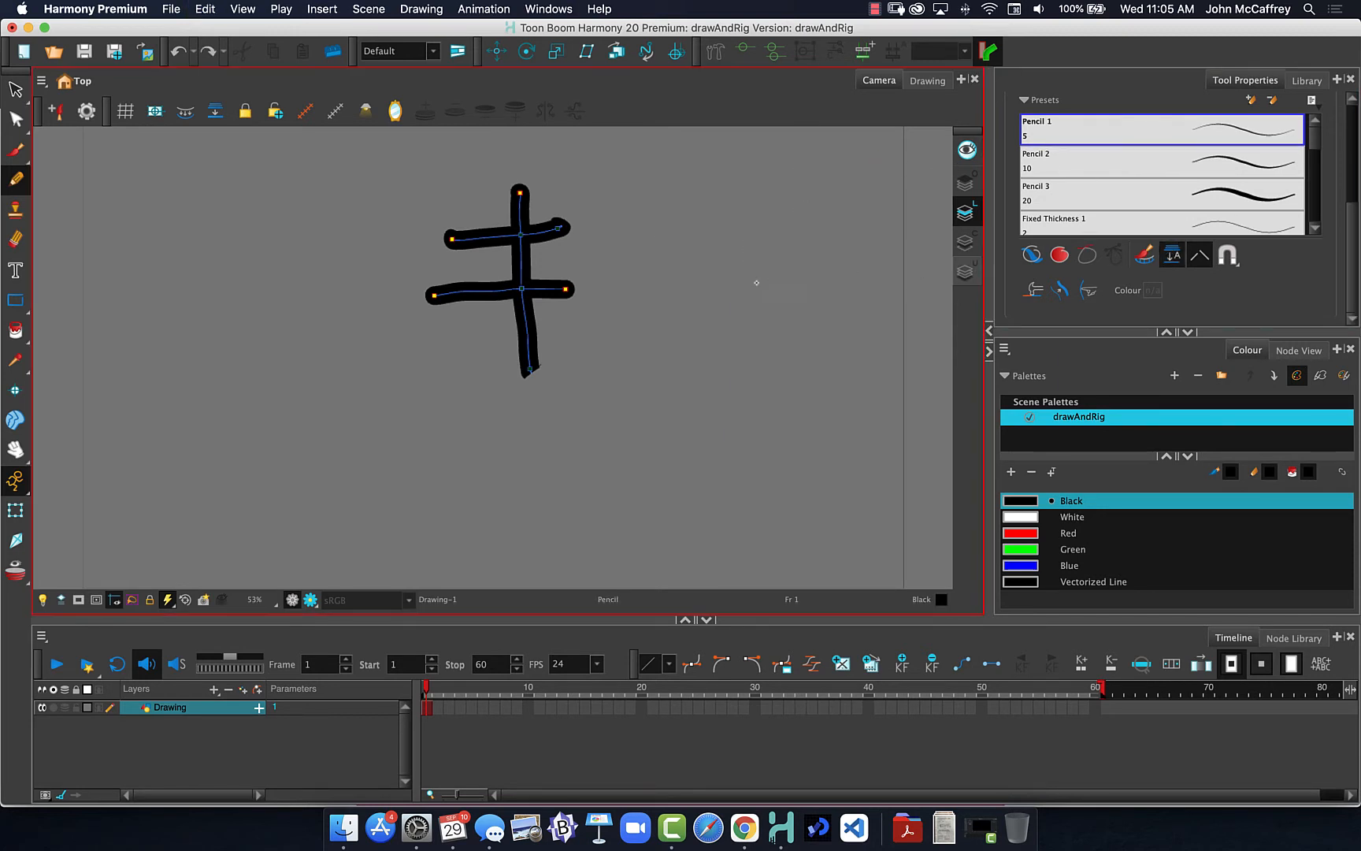
{"action": "left_click_drag", "start_coordinate": [715, 175], "coordinate": [713, 327]}
{"action": "left_click_drag", "start_coordinate": [768, 213], "coordinate": [657, 214]}
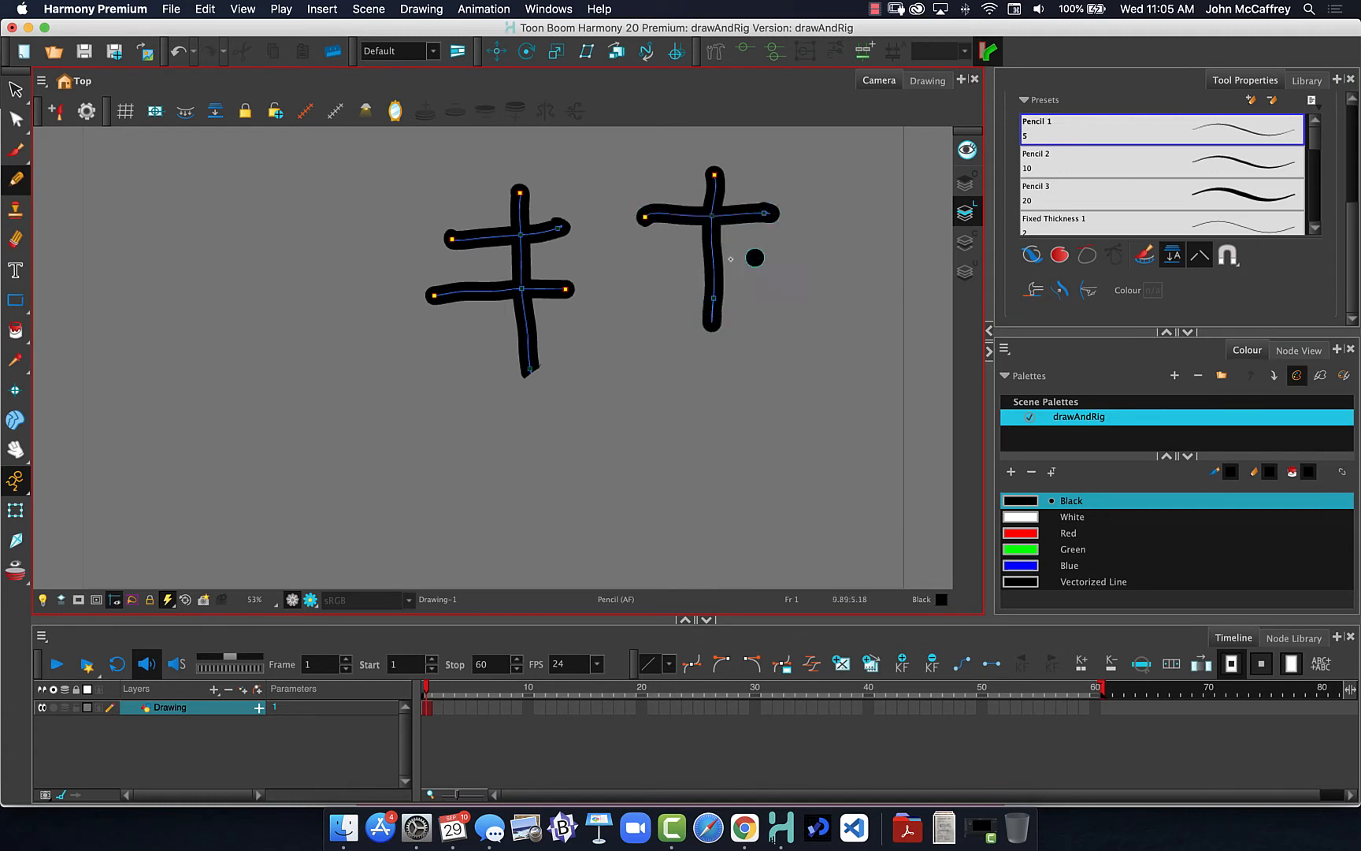
{"action": "left_click_drag", "start_coordinate": [755, 258], "coordinate": [639, 263]}
Step: Use the Select tool to check how the upper crossbar of the non-flattened figure is selected, and clear the selection
{"action": "left_click", "coordinate": [15, 91]}
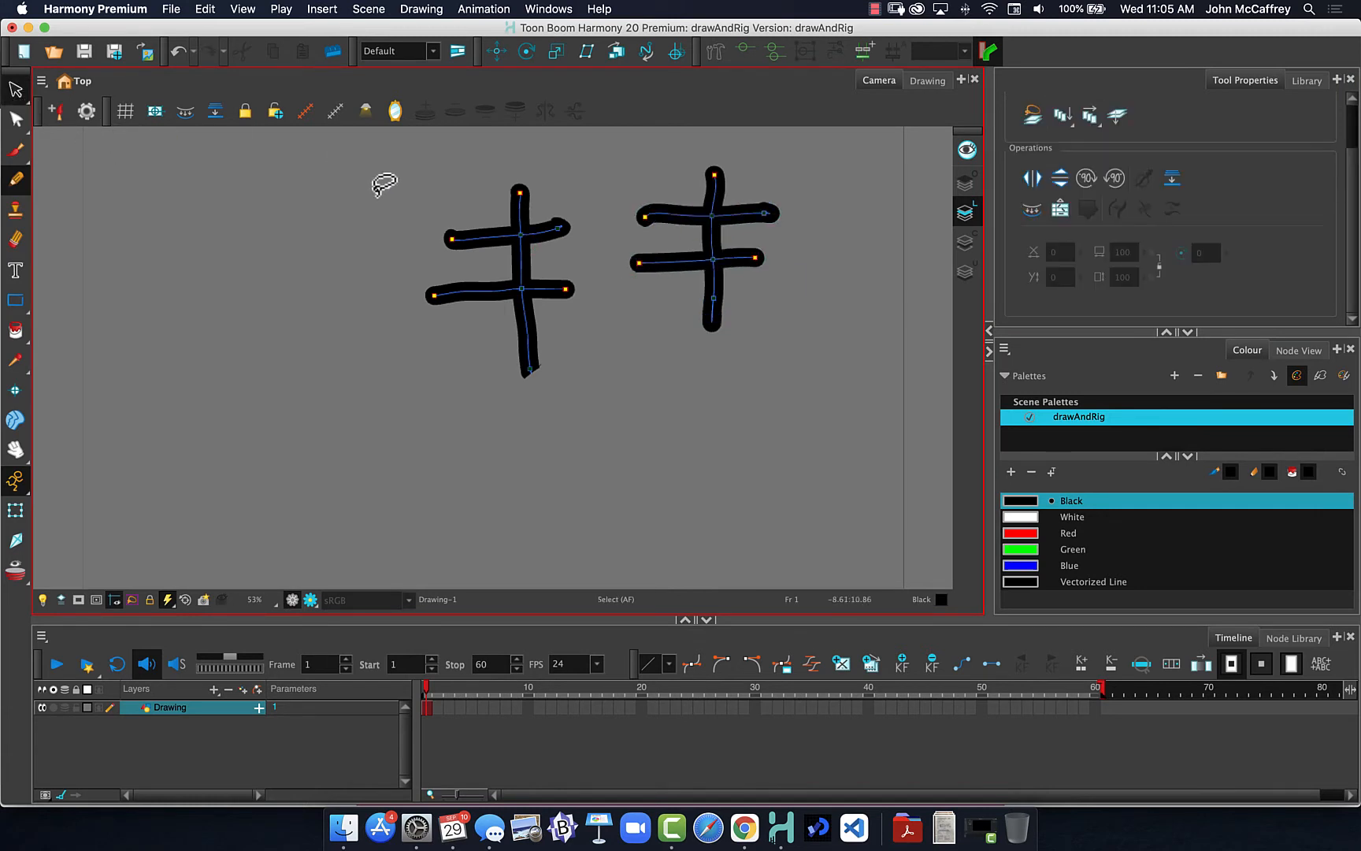
{"action": "mouse_move", "coordinate": [455, 186]}
{"action": "left_mouse_down"}
{"action": "mouse_move", "coordinate": [442, 256]}
{"action": "mouse_move", "coordinate": [388, 199]}
{"action": "mouse_move", "coordinate": [216, 178]}
{"action": "mouse_move", "coordinate": [364, 224]}
{"action": "left_mouse_up"}
{"action": "key", "text": "super+z"}
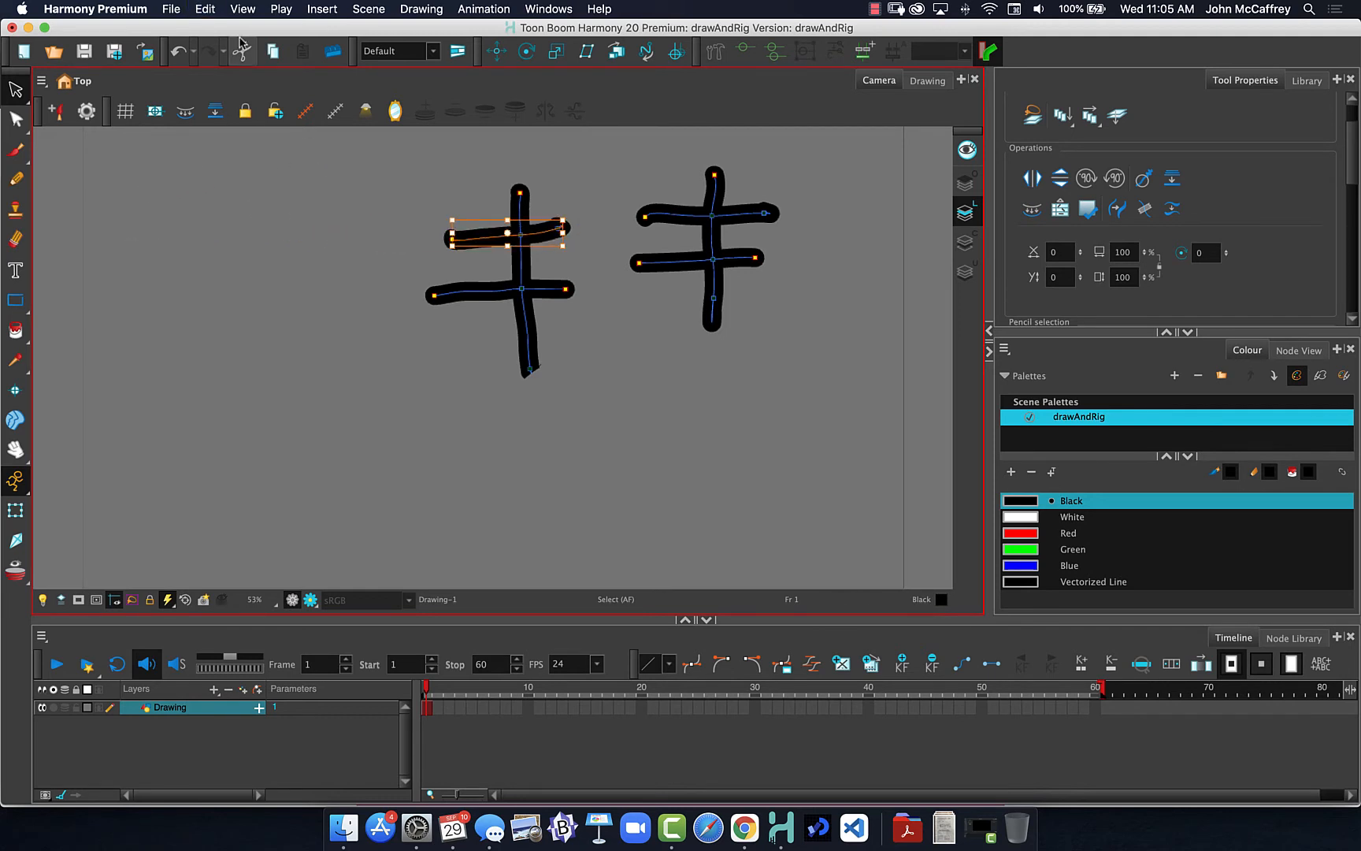
{"action": "left_click", "coordinate": [465, 189]}
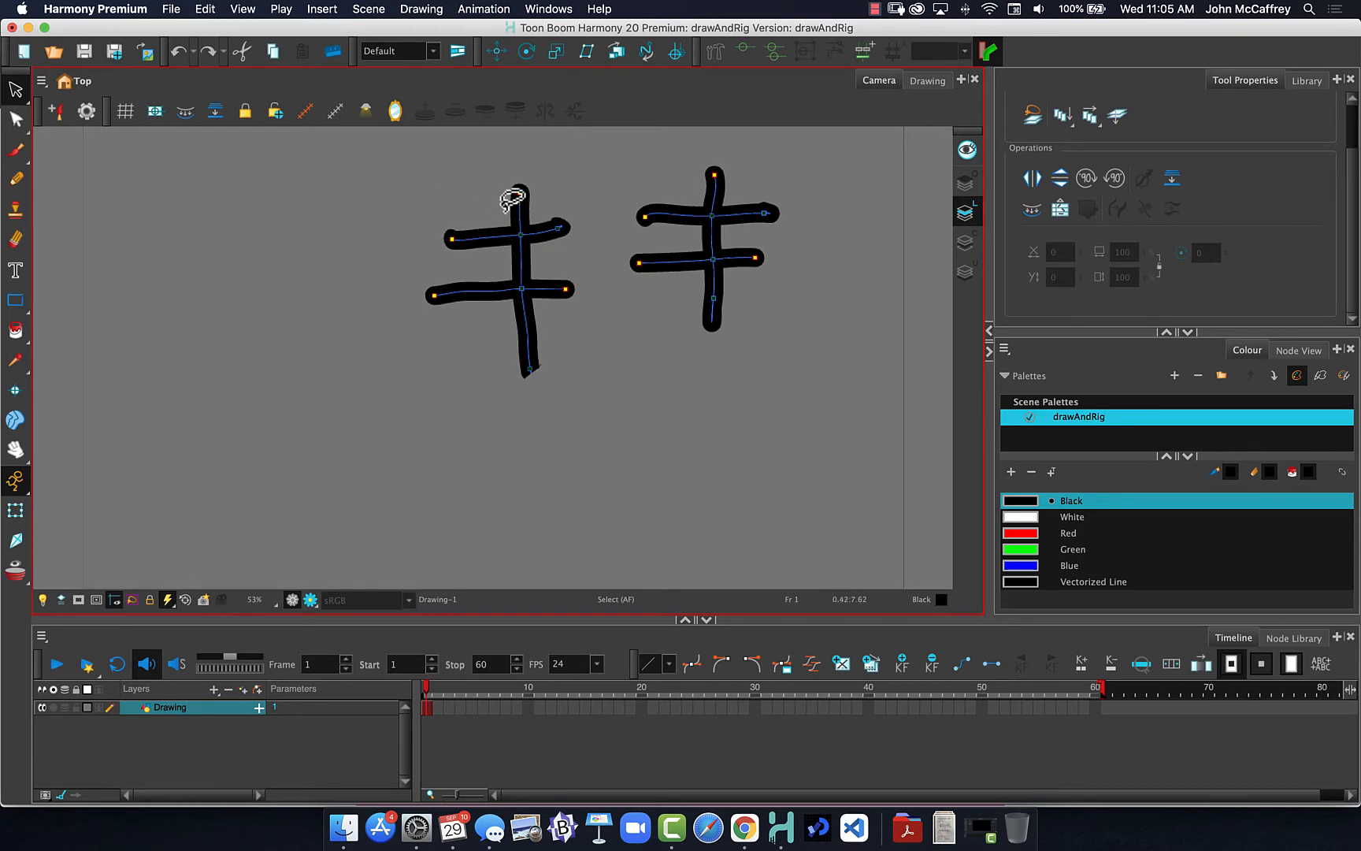
{"action": "left_click", "coordinate": [504, 240]}
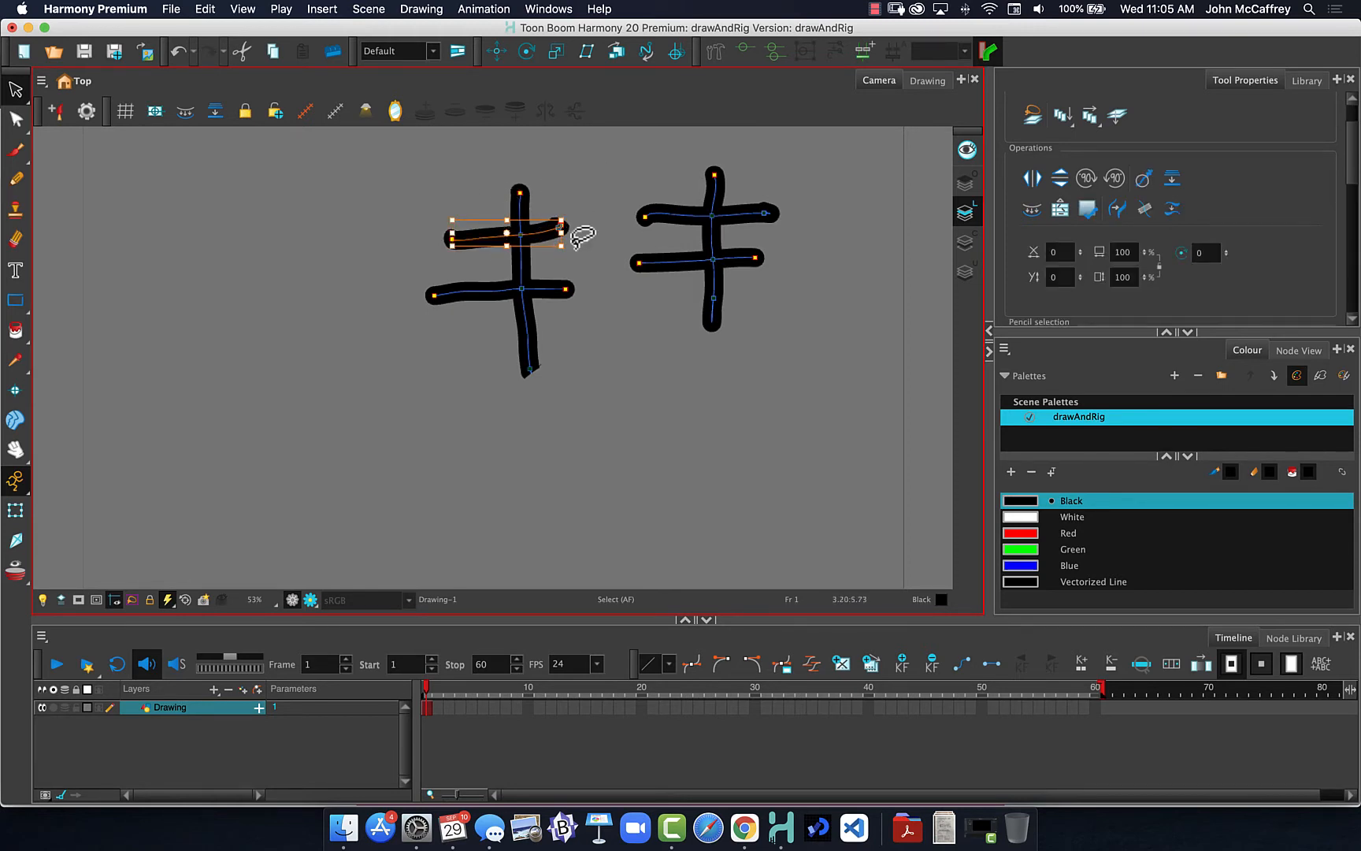
{"action": "left_click", "coordinate": [599, 233]}
Step: Move the auto-flattened figure as one piece down and to the right, and pull the other figure's vertical stroke away from its crossbars
{"action": "mouse_move", "coordinate": [656, 180]}
{"action": "left_mouse_down"}
{"action": "mouse_move", "coordinate": [676, 226]}
{"action": "mouse_move", "coordinate": [692, 227]}
{"action": "mouse_move", "coordinate": [683, 331]}
{"action": "mouse_move", "coordinate": [701, 371]}
{"action": "left_mouse_up"}
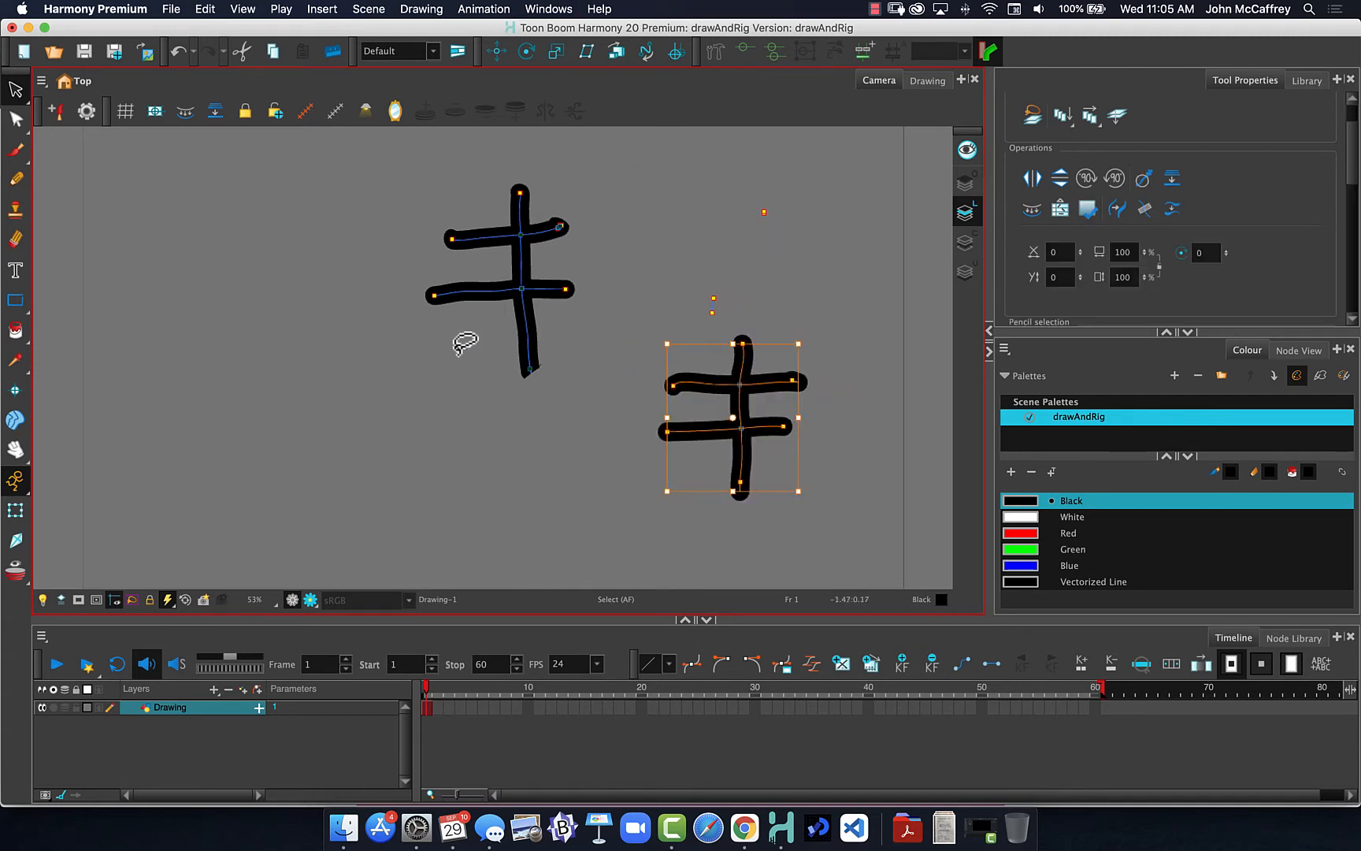
{"action": "left_click", "coordinate": [521, 338]}
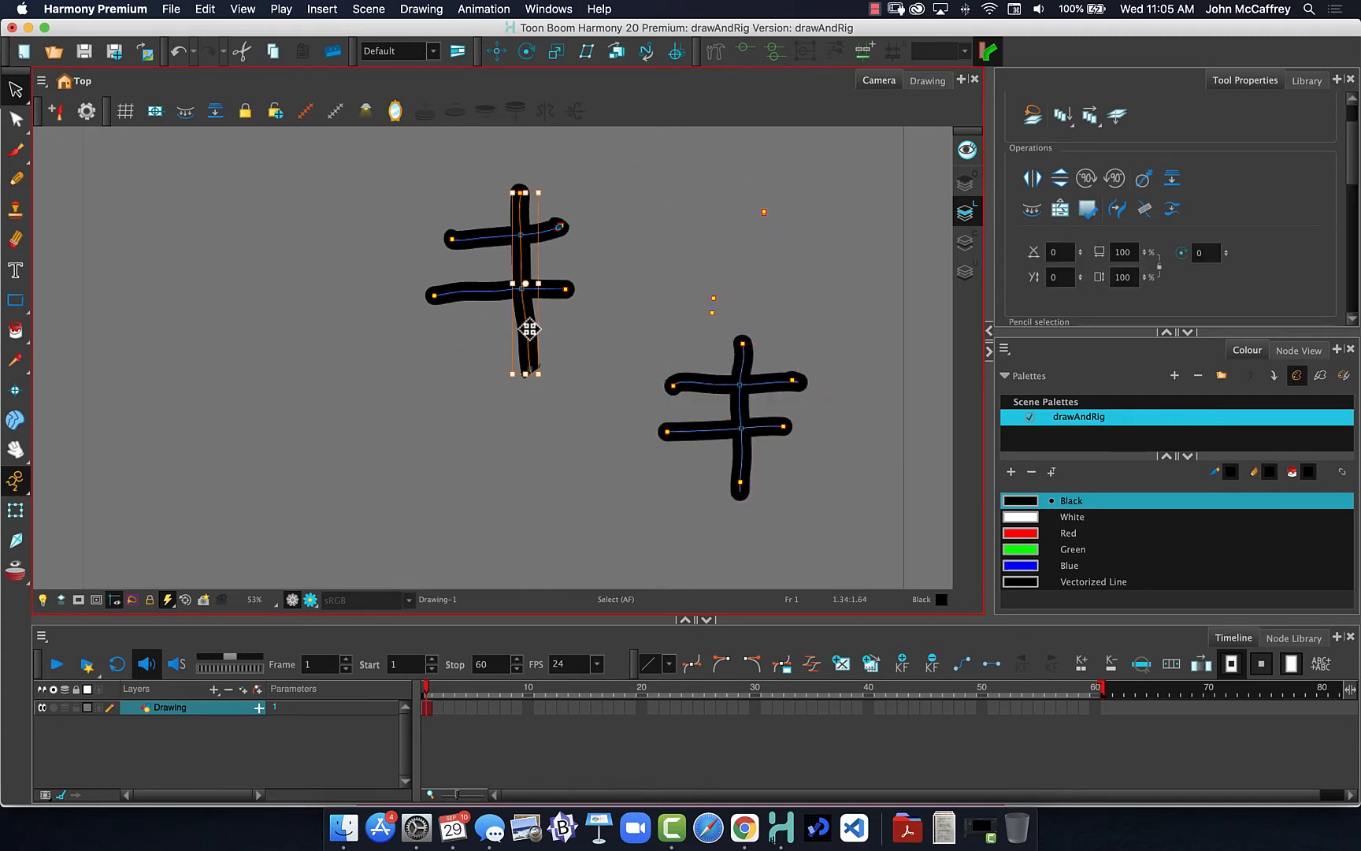
{"action": "mouse_move", "coordinate": [530, 330]}
{"action": "left_mouse_down"}
{"action": "mouse_move", "coordinate": [517, 355]}
{"action": "mouse_move", "coordinate": [384, 368]}
{"action": "mouse_move", "coordinate": [334, 356]}
{"action": "left_mouse_up"}
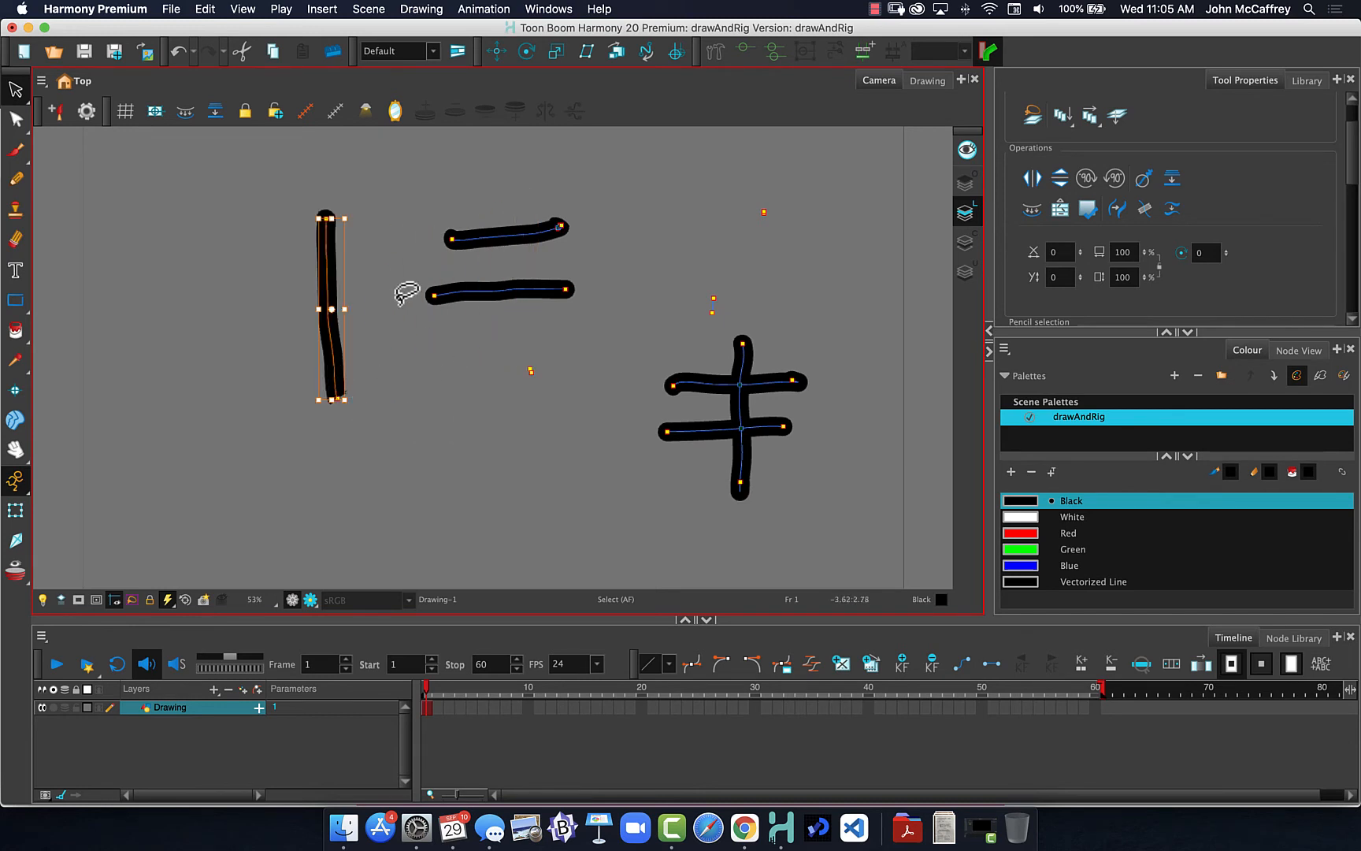
{"action": "left_click", "coordinate": [743, 408]}
{"action": "left_click_drag", "start_coordinate": [742, 404], "coordinate": [808, 343]}
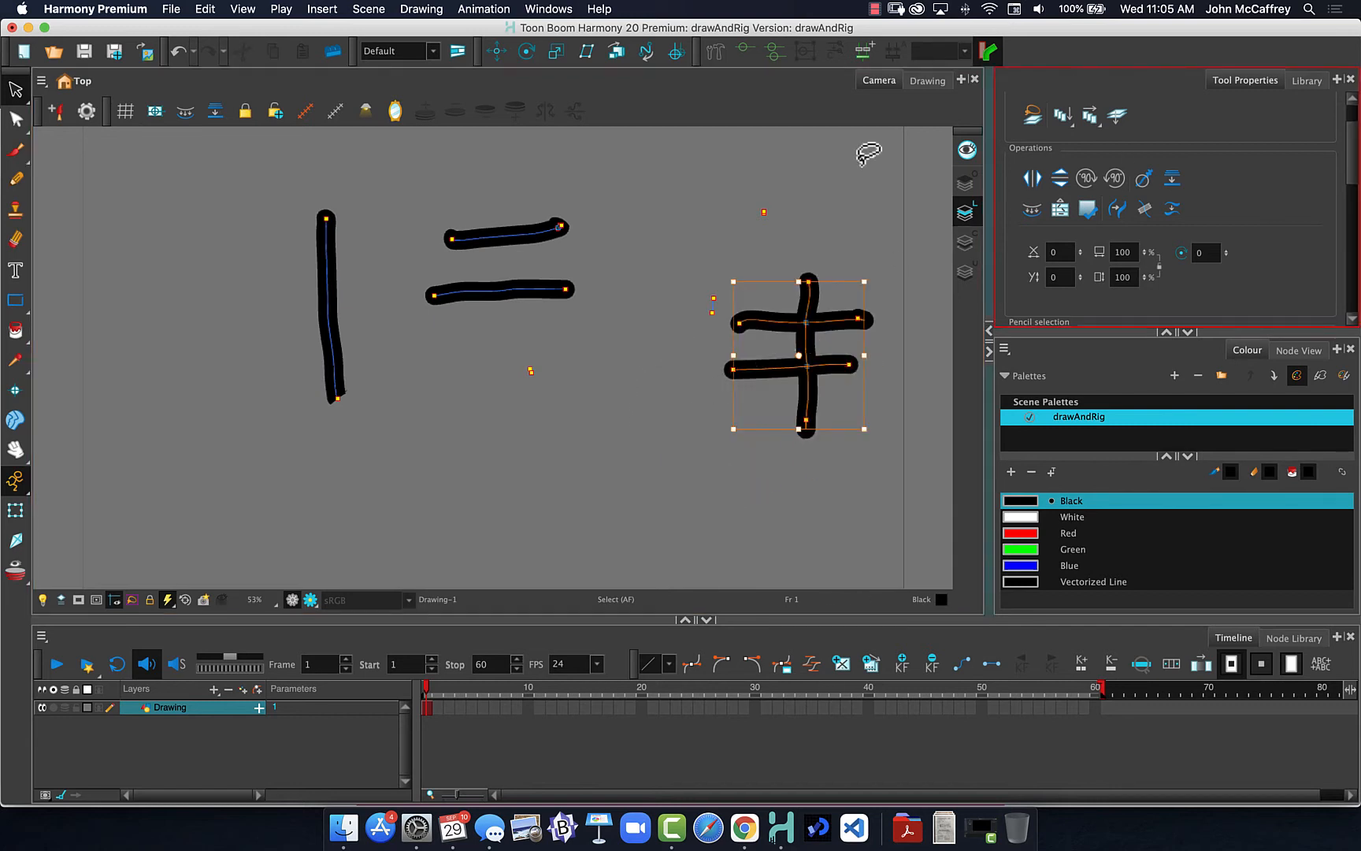
Step: Paint a solid patch of overlapping diagonal strokes below the two crossbars with the Brush in Red, maximum size 203, auto-flatten off
{"action": "left_click", "coordinate": [16, 180]}
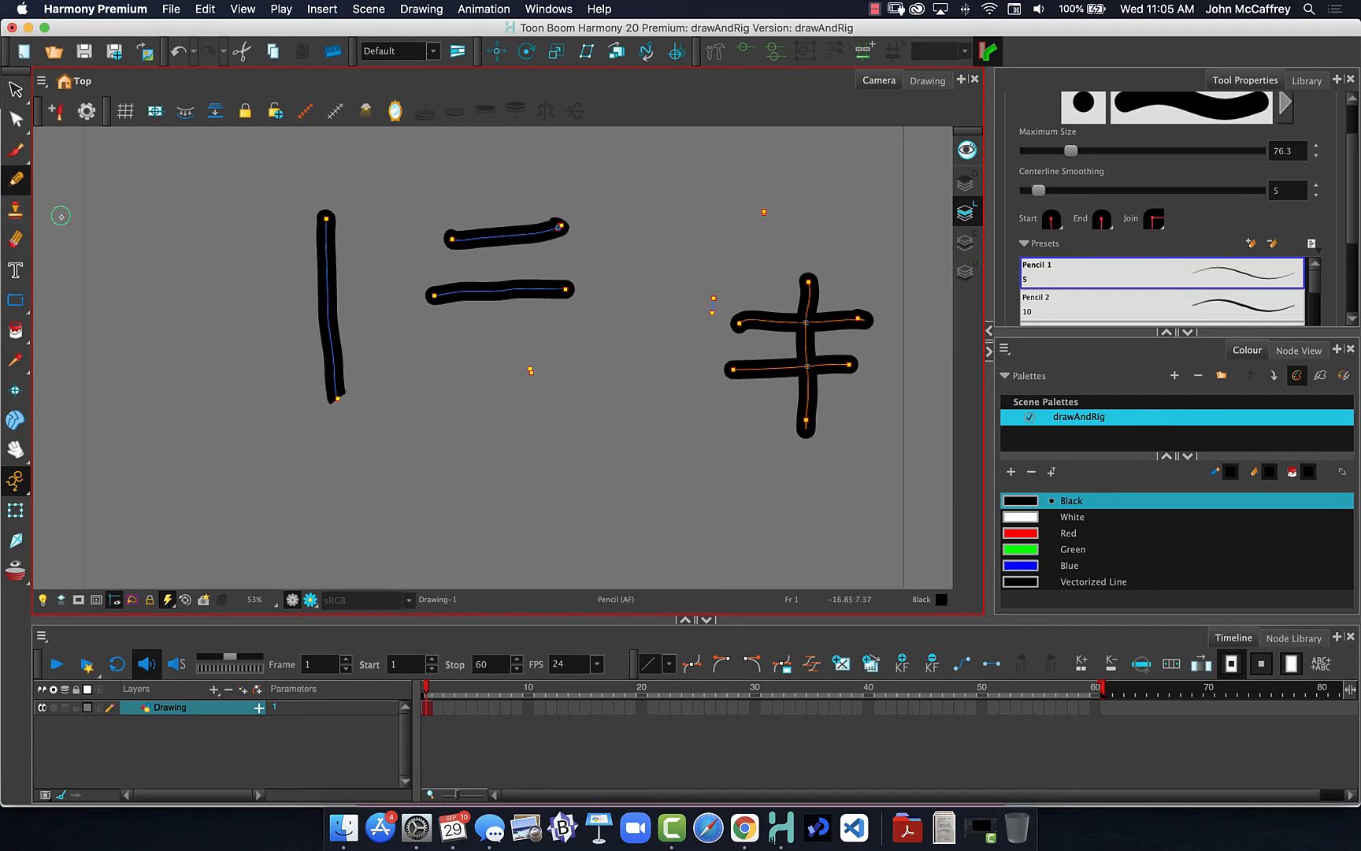
{"action": "left_click", "coordinate": [16, 150]}
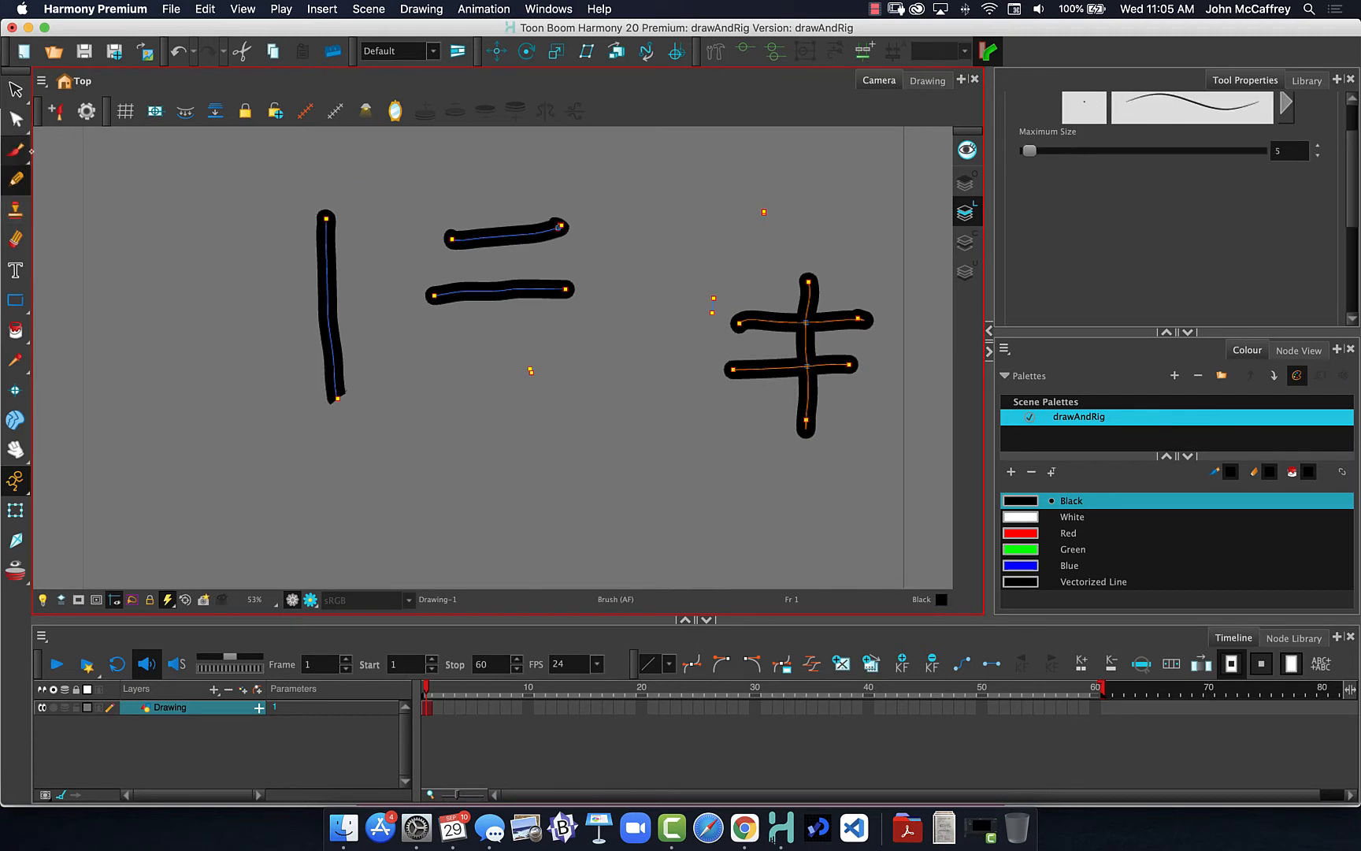
{"action": "left_click", "coordinate": [1023, 539]}
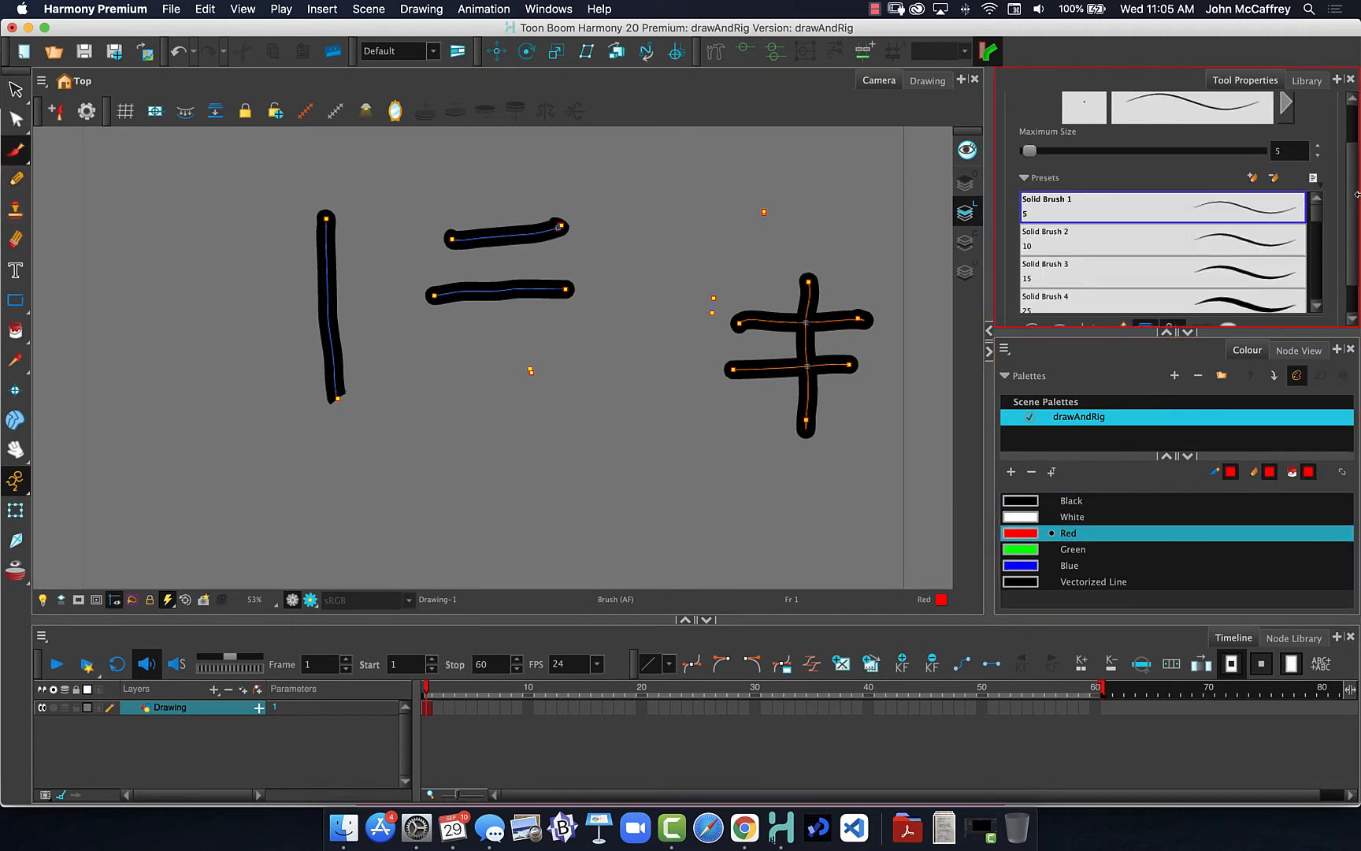
{"action": "scroll", "coordinate": [1166, 252], "scroll_direction": "down", "scroll_amount": 2}
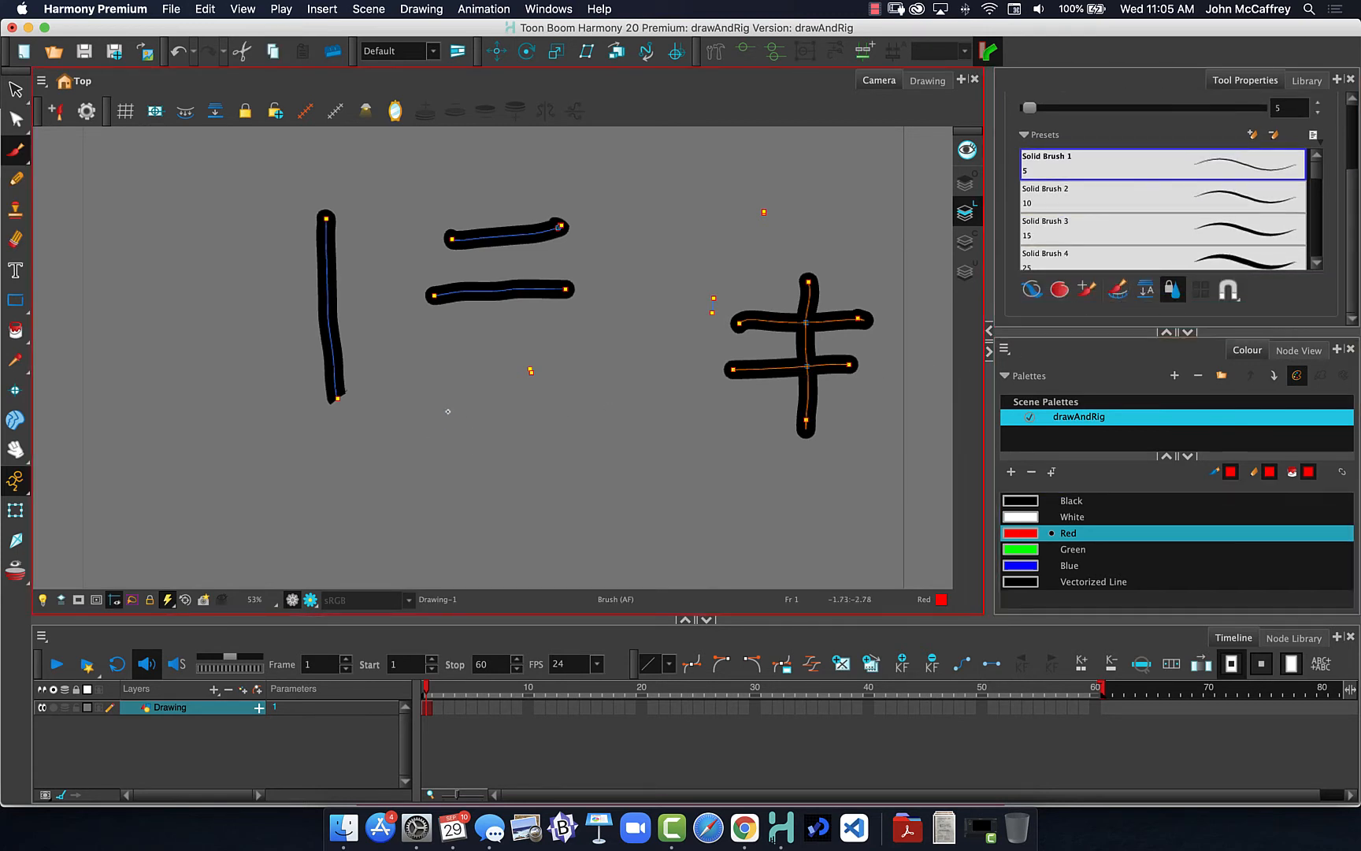
{"action": "mouse_move", "coordinate": [442, 403]}
{"action": "left_mouse_down"}
{"action": "mouse_move", "coordinate": [465, 398]}
{"action": "mouse_move", "coordinate": [462, 383]}
{"action": "mouse_move", "coordinate": [479, 501]}
{"action": "left_mouse_up"}
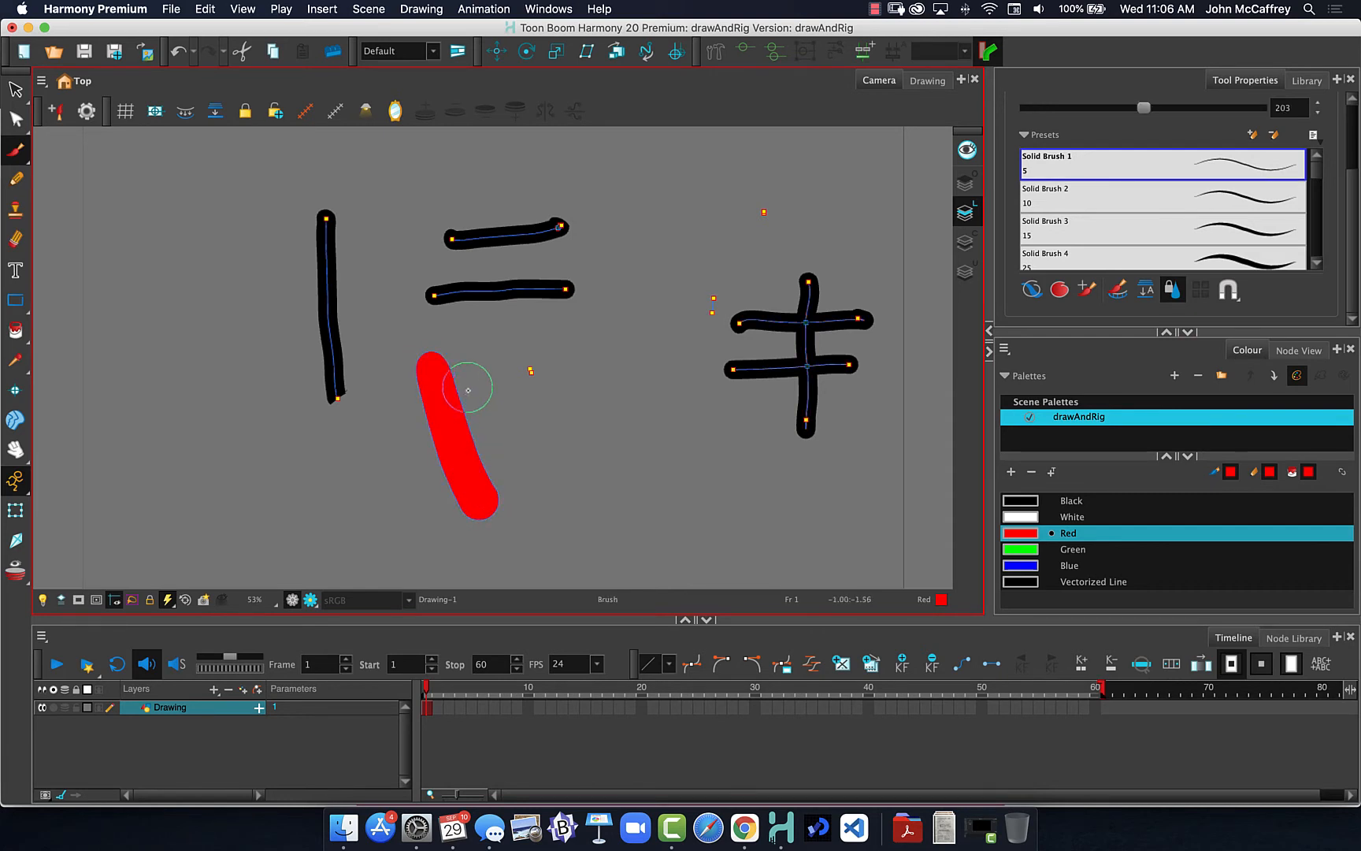
{"action": "left_click_drag", "start_coordinate": [463, 366], "coordinate": [498, 492]}
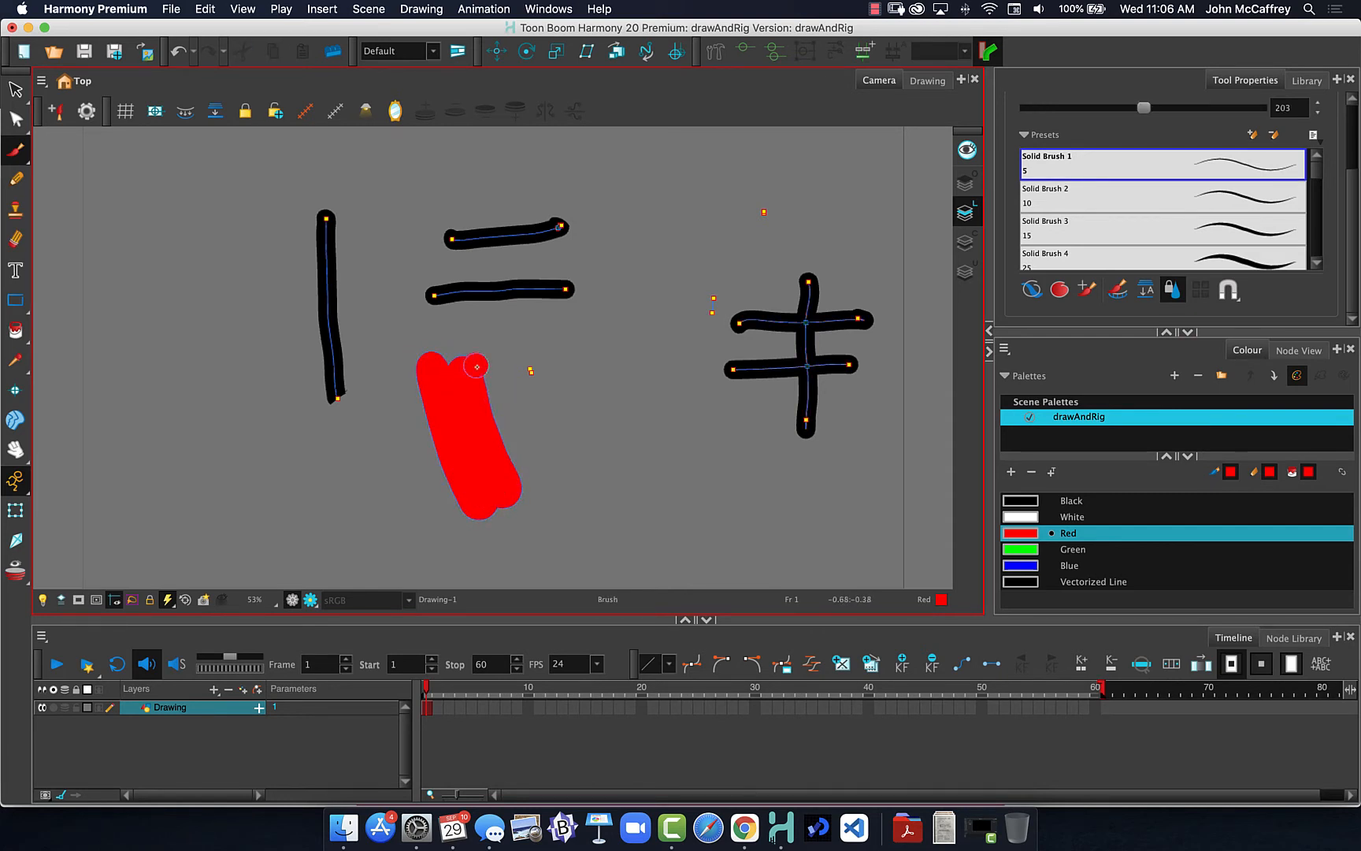
{"action": "mouse_move", "coordinate": [477, 367]}
{"action": "left_mouse_down"}
{"action": "mouse_move", "coordinate": [514, 465]}
{"action": "mouse_move", "coordinate": [523, 459]}
{"action": "left_mouse_up"}
{"action": "mouse_move", "coordinate": [502, 347]}
{"action": "left_mouse_down"}
{"action": "mouse_move", "coordinate": [538, 447]}
{"action": "mouse_move", "coordinate": [545, 425]}
{"action": "left_mouse_up"}
{"action": "mouse_move", "coordinate": [532, 351]}
{"action": "left_mouse_down"}
{"action": "mouse_move", "coordinate": [562, 419]}
{"action": "mouse_move", "coordinate": [549, 337]}
{"action": "mouse_move", "coordinate": [587, 431]}
{"action": "left_mouse_up"}
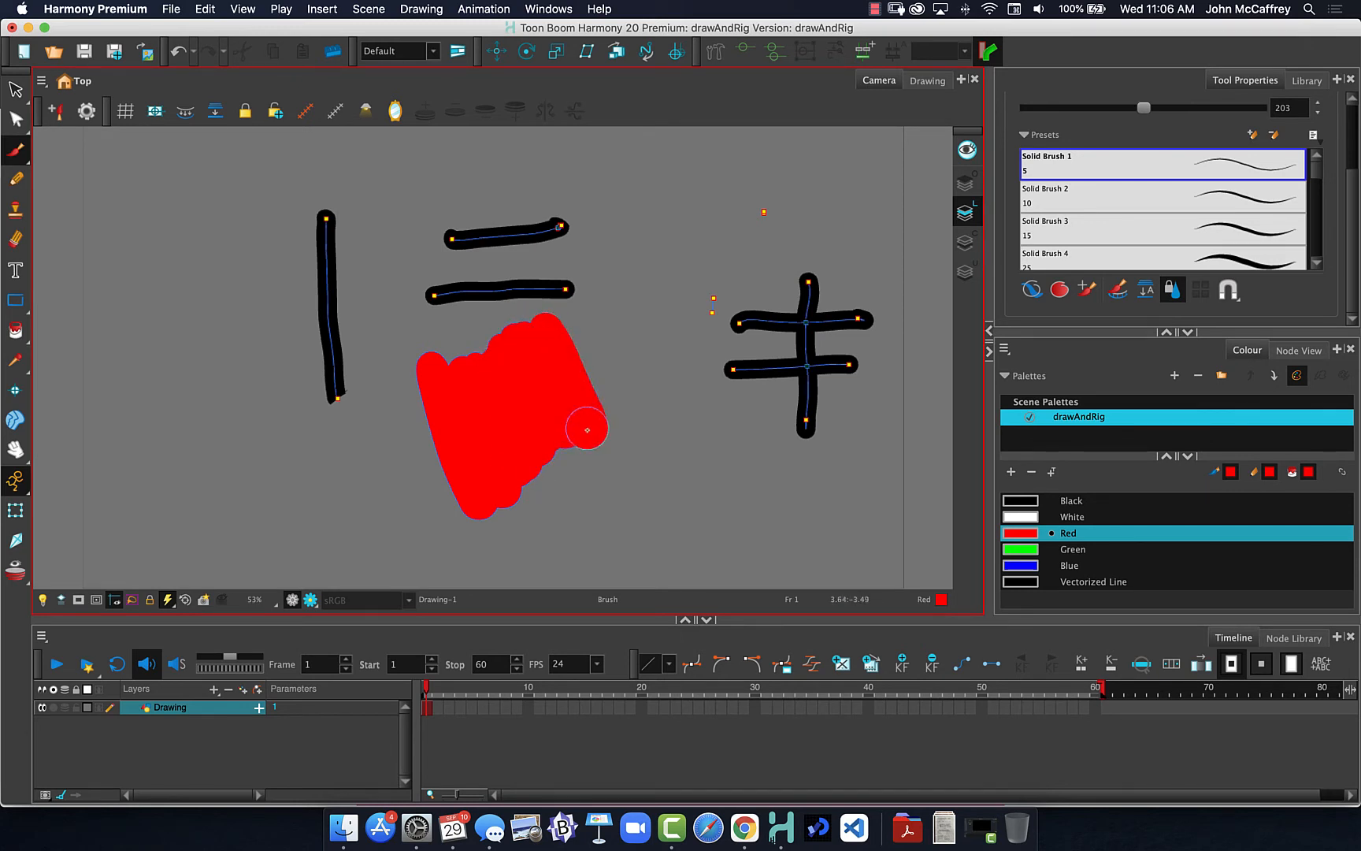
{"action": "mouse_move", "coordinate": [551, 329]}
{"action": "left_mouse_down"}
{"action": "mouse_move", "coordinate": [624, 404]}
{"action": "mouse_move", "coordinate": [618, 416]}
{"action": "left_mouse_up"}
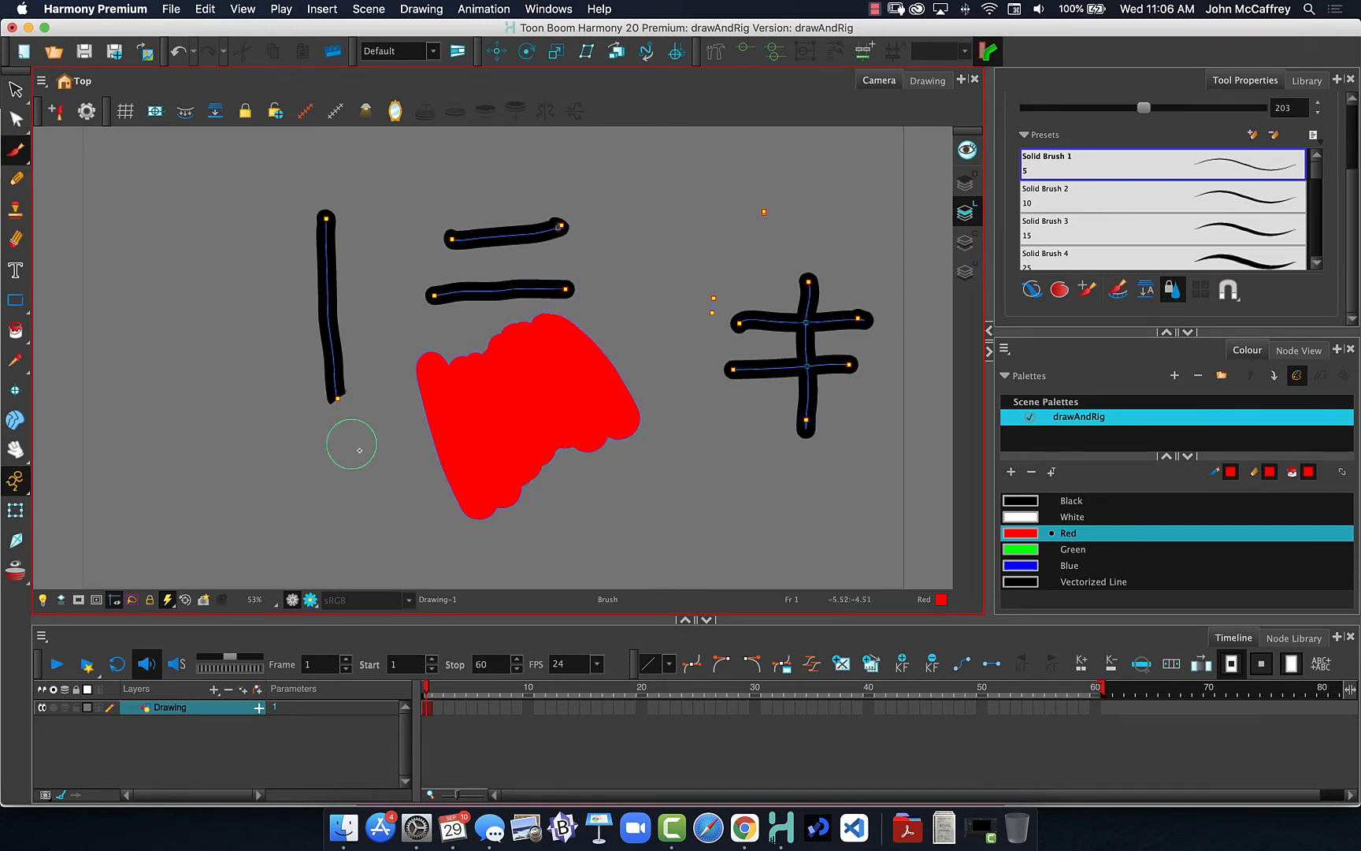
Step: Turn on auto-flatten for the Brush and paint a second red patch of overlapping strokes below the flattened pencil figure
{"action": "left_click", "coordinate": [1146, 290]}
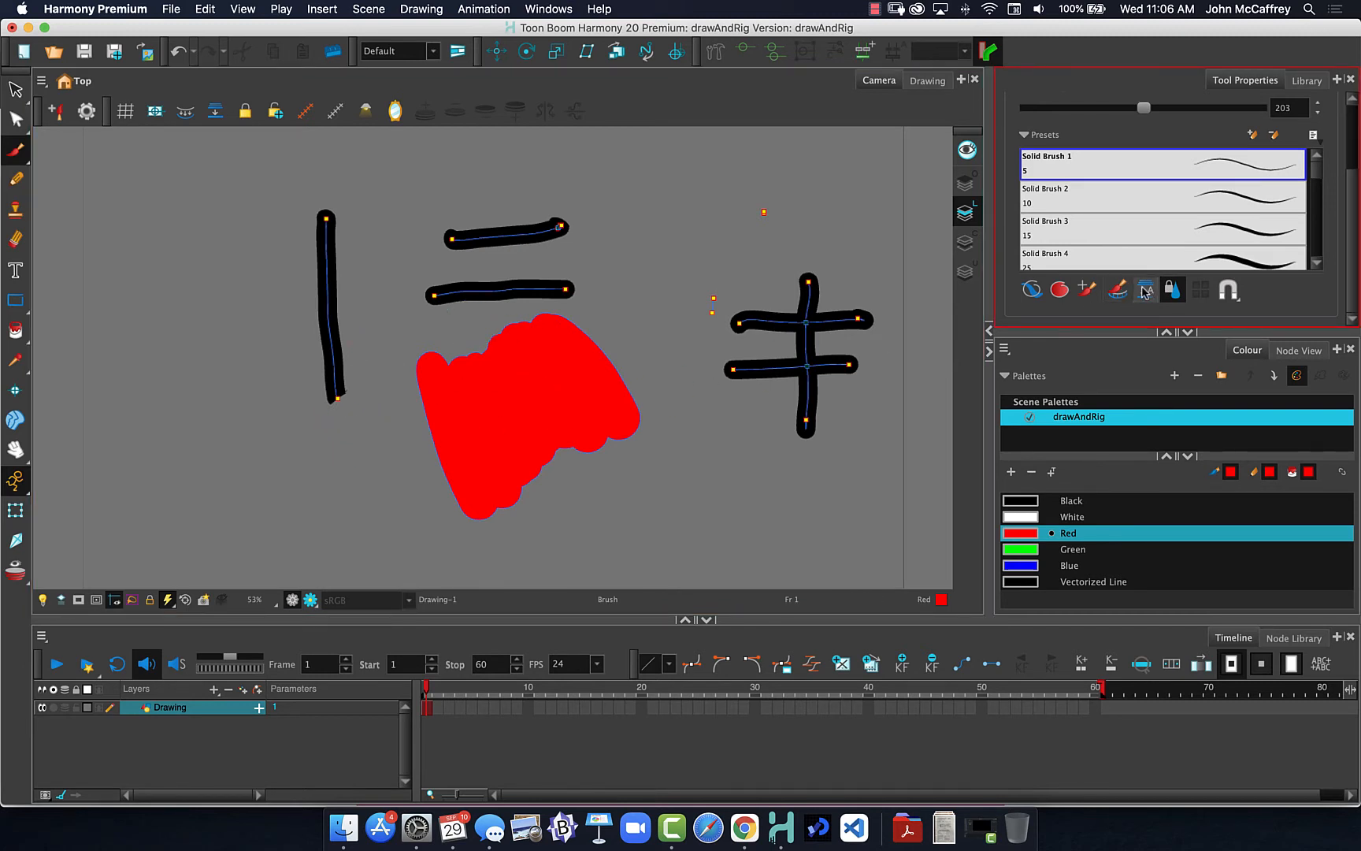
{"action": "mouse_move", "coordinate": [683, 465]}
{"action": "left_mouse_down"}
{"action": "mouse_move", "coordinate": [683, 527]}
{"action": "mouse_move", "coordinate": [707, 501]}
{"action": "mouse_move", "coordinate": [717, 524]}
{"action": "mouse_move", "coordinate": [751, 485]}
{"action": "mouse_move", "coordinate": [792, 477]}
{"action": "mouse_move", "coordinate": [807, 536]}
{"action": "left_mouse_up"}
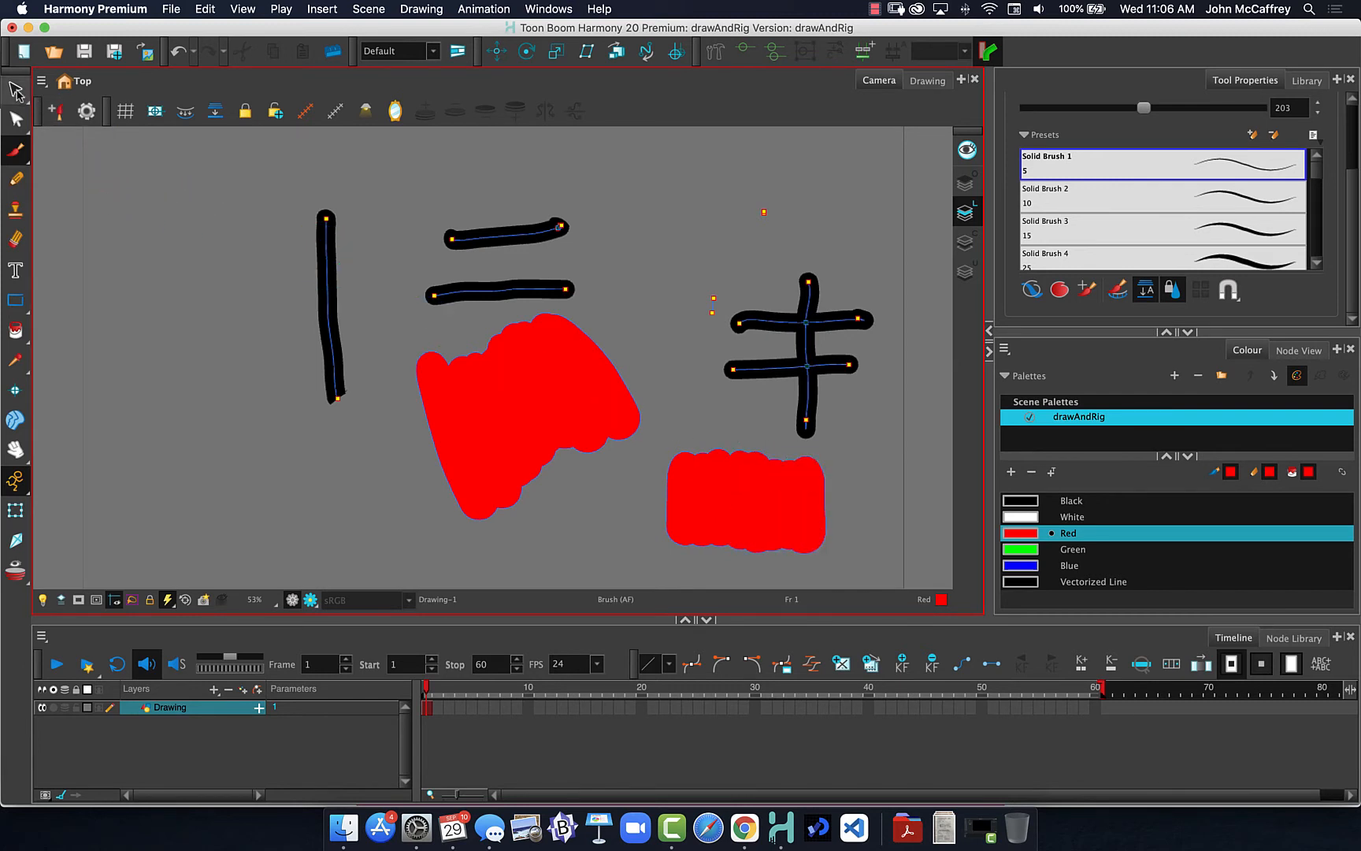
Step: Select all the overlapping strokes of the larger red patch and add a new colour to the drawAndRig palette
{"action": "left_click", "coordinate": [15, 89]}
{"action": "left_click_drag", "start_coordinate": [377, 425], "coordinate": [650, 365]}
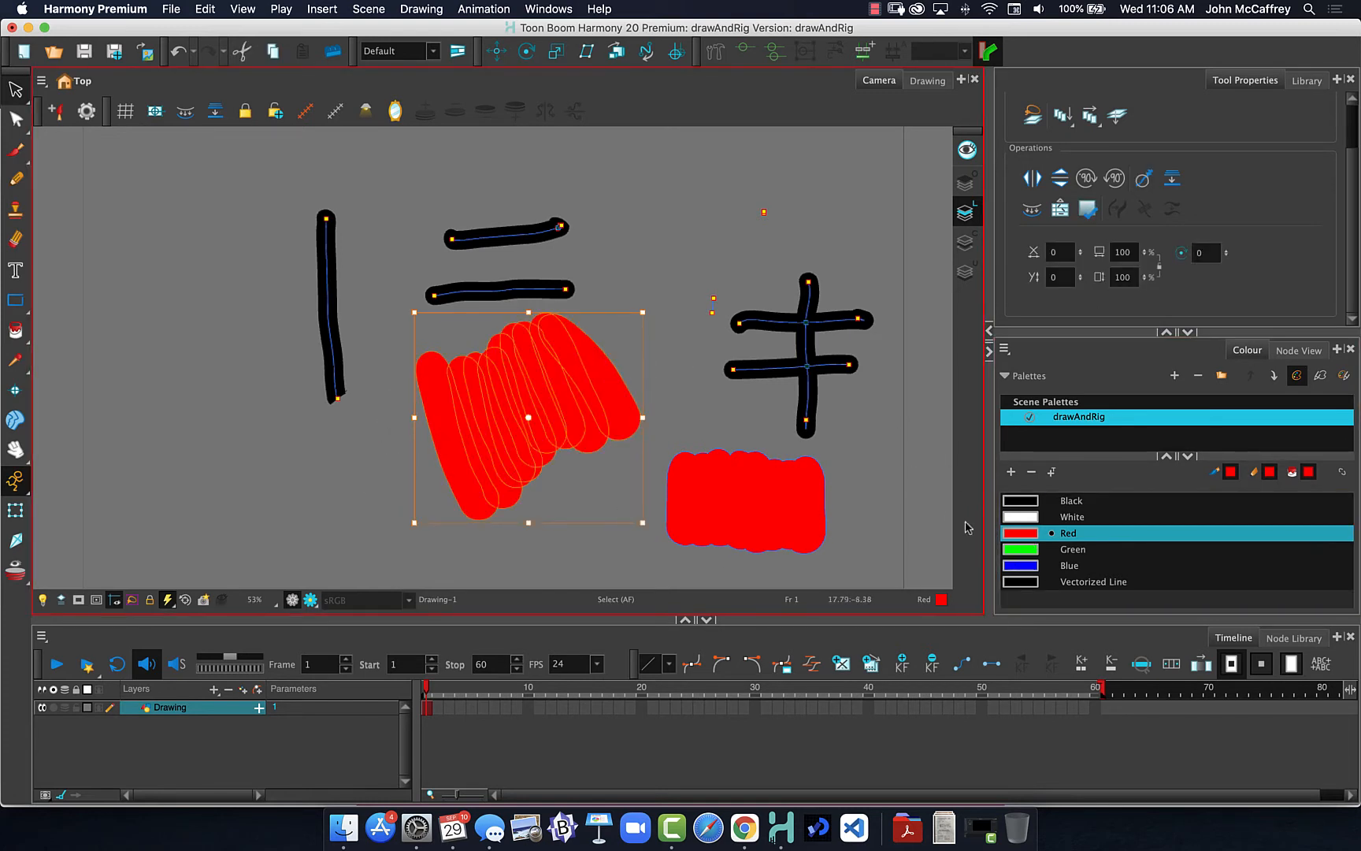
{"action": "left_click", "coordinate": [1011, 473]}
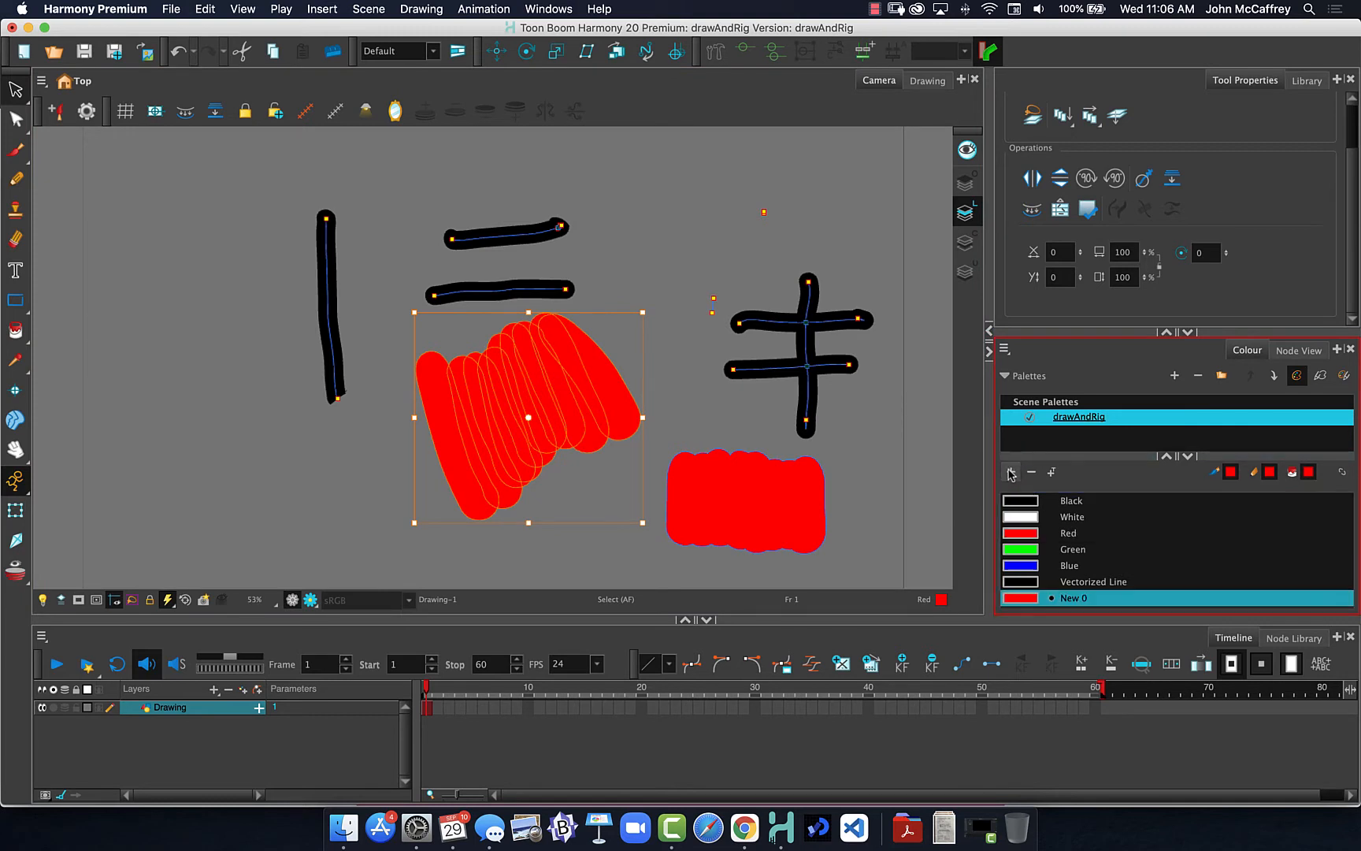
Step: Set the New 0 colour to pale pink (RGB 255, 203, 233) and apply it to the smaller red patch as well
{"action": "double_click", "coordinate": [1021, 599]}
{"action": "mouse_move", "coordinate": [532, 341]}
{"action": "left_mouse_down"}
{"action": "mouse_move", "coordinate": [629, 313]}
{"action": "mouse_move", "coordinate": [650, 293]}
{"action": "left_mouse_up"}
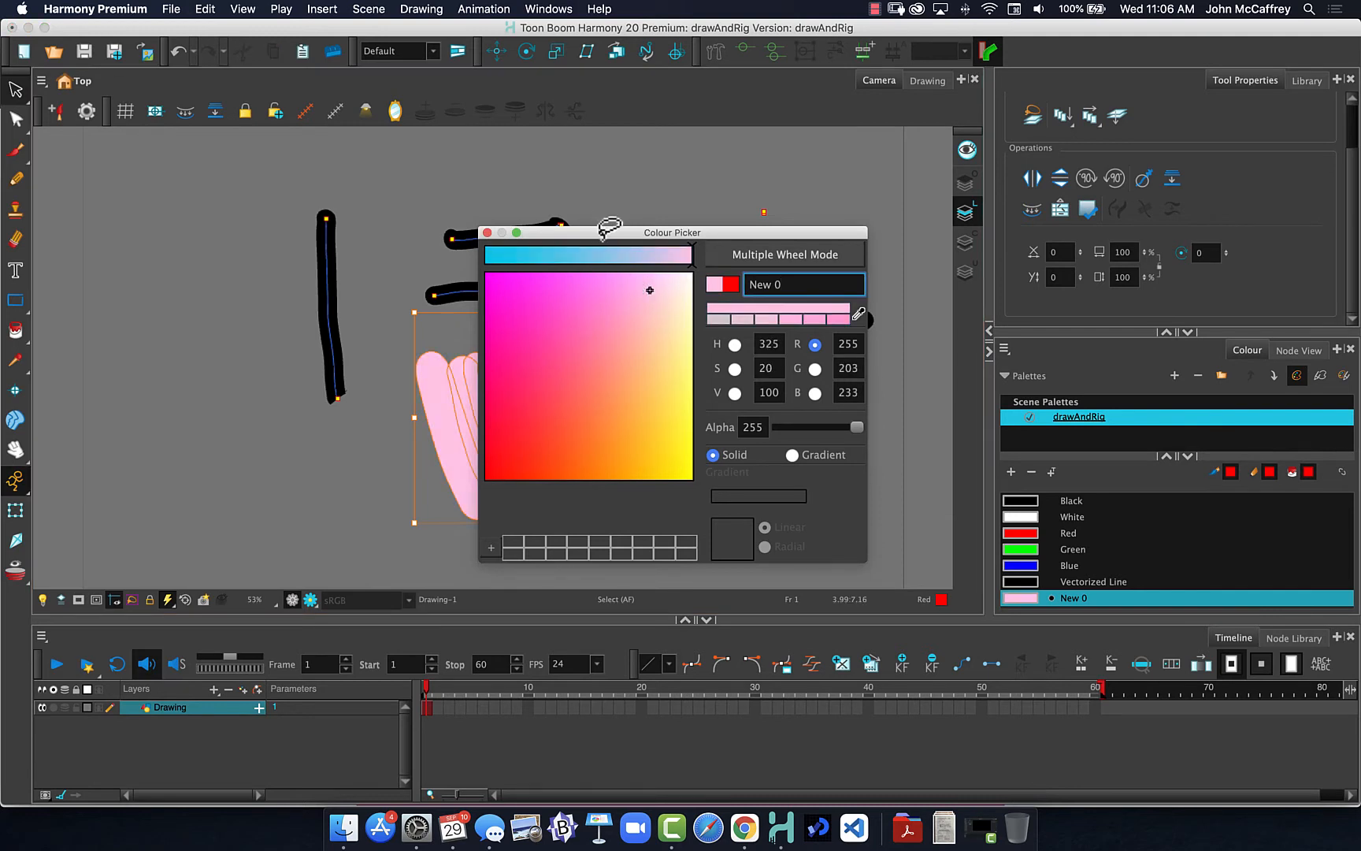
{"action": "left_click_drag", "start_coordinate": [629, 229], "coordinate": [732, 211]}
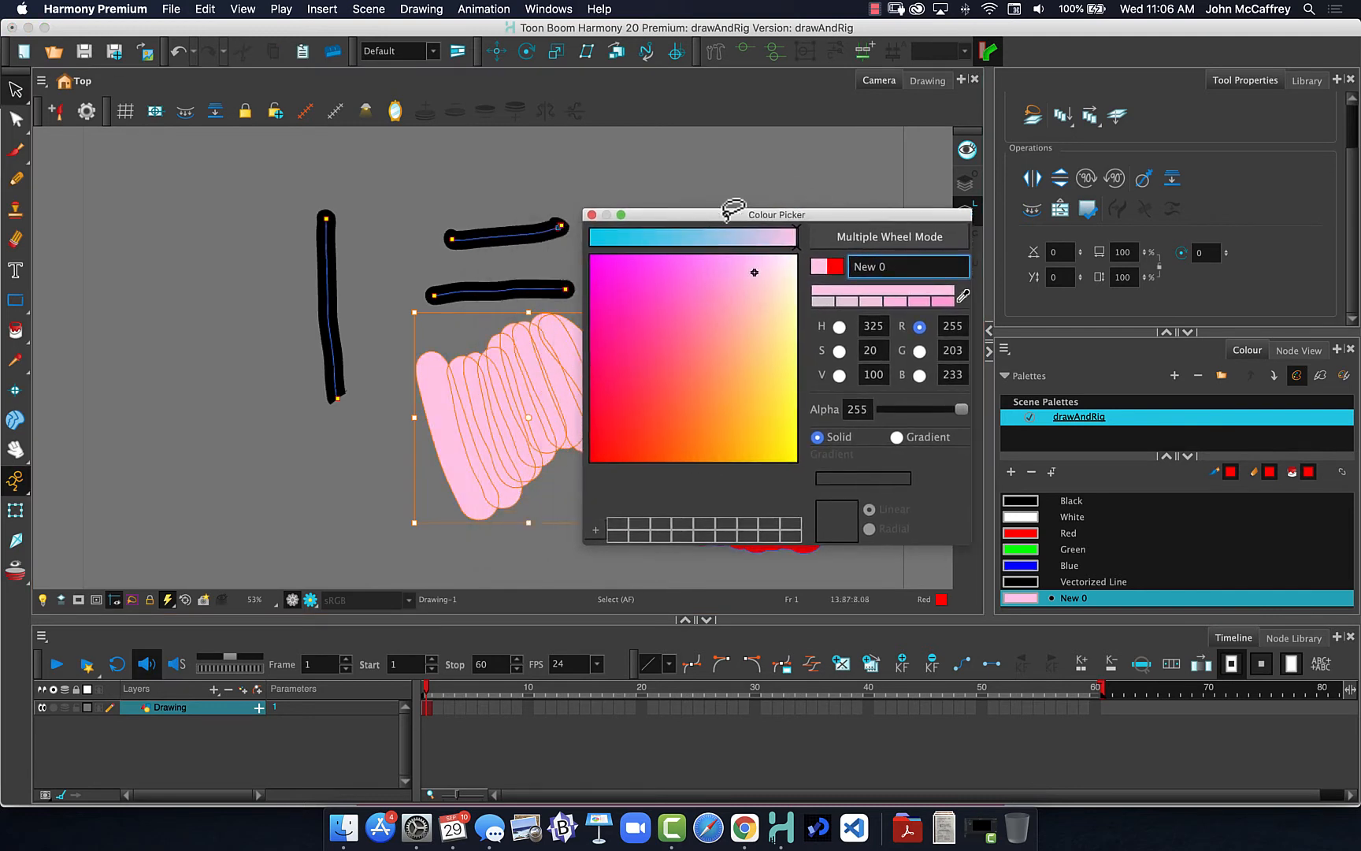
{"action": "left_click", "coordinate": [592, 214]}
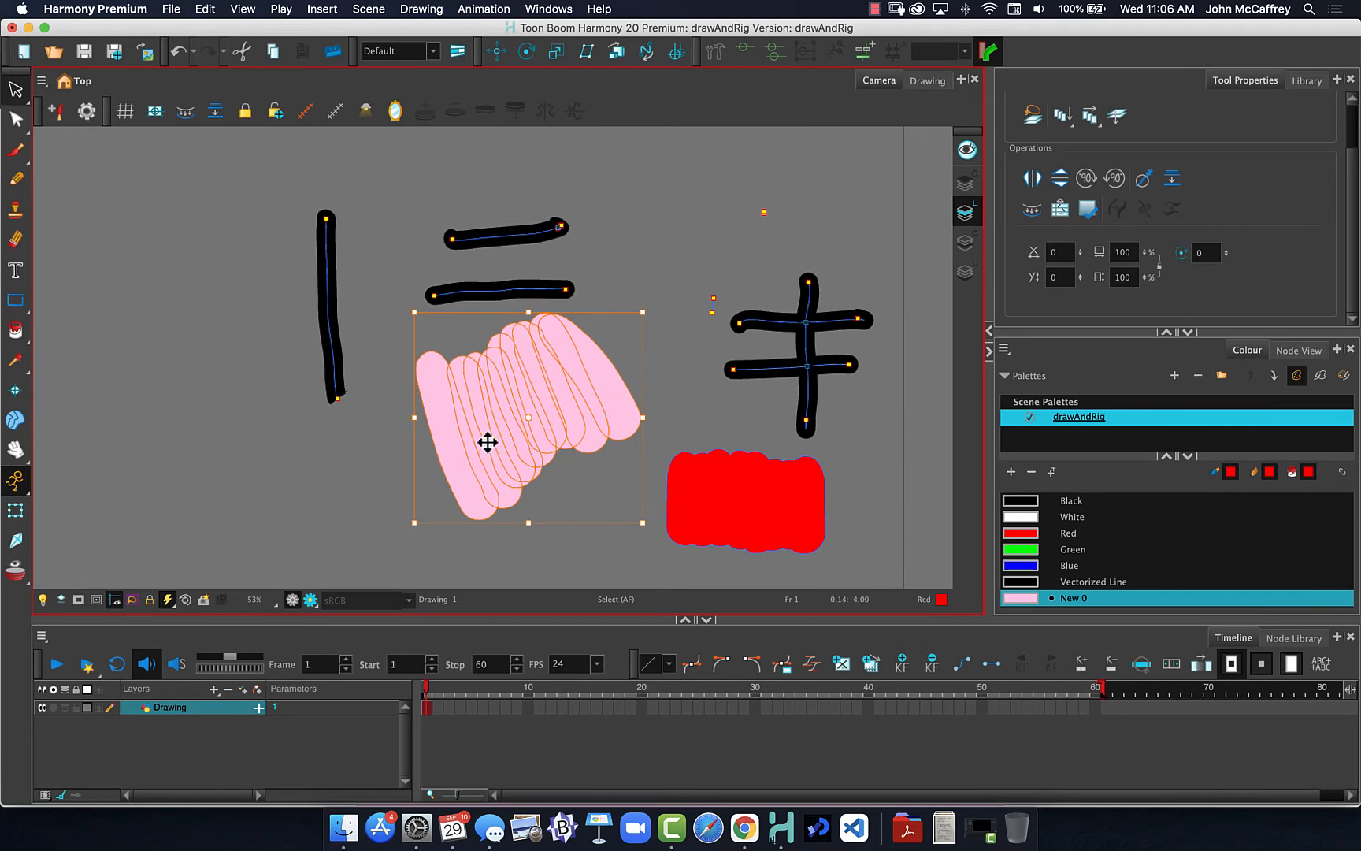
{"action": "left_click", "coordinate": [755, 523]}
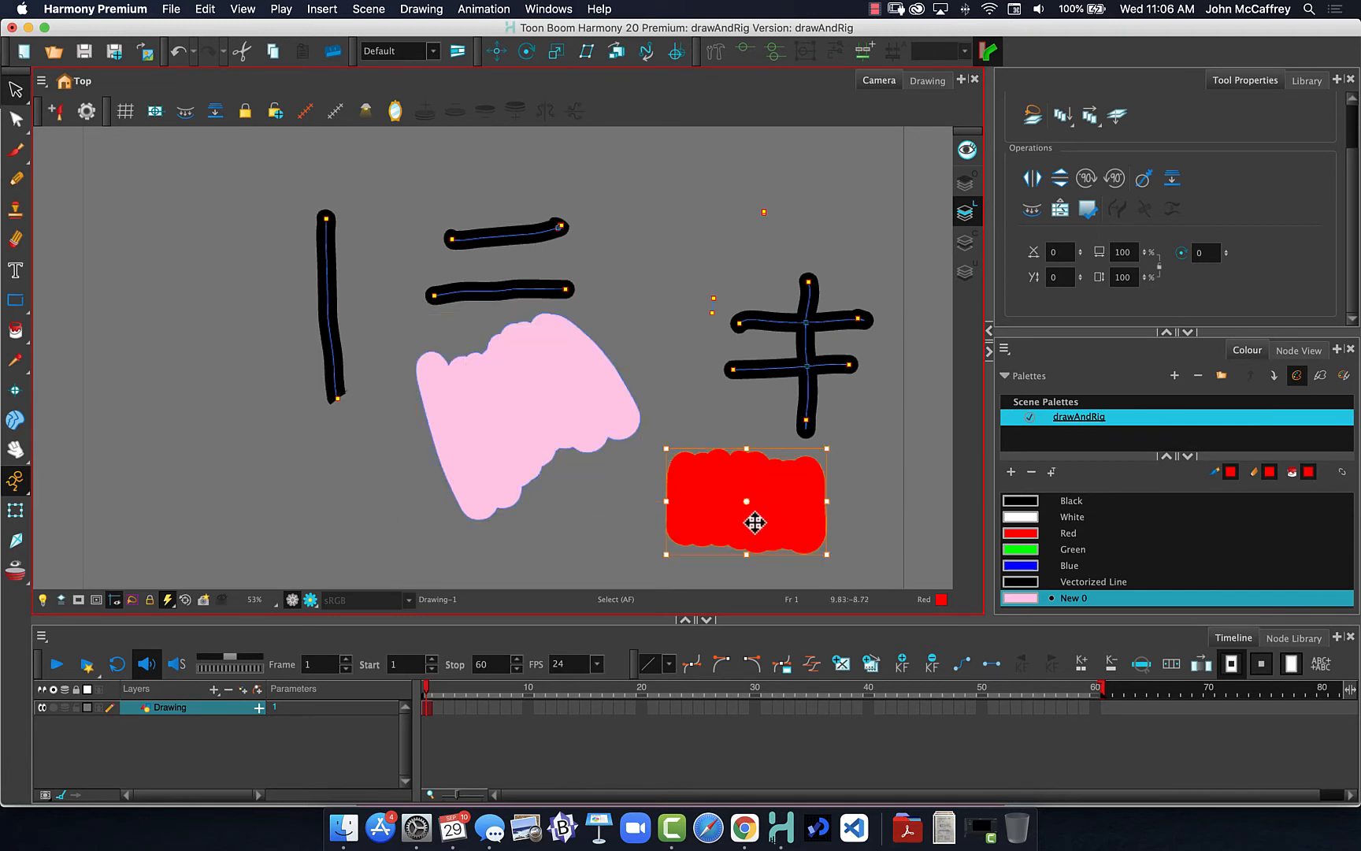
{"action": "left_click", "coordinate": [1030, 598]}
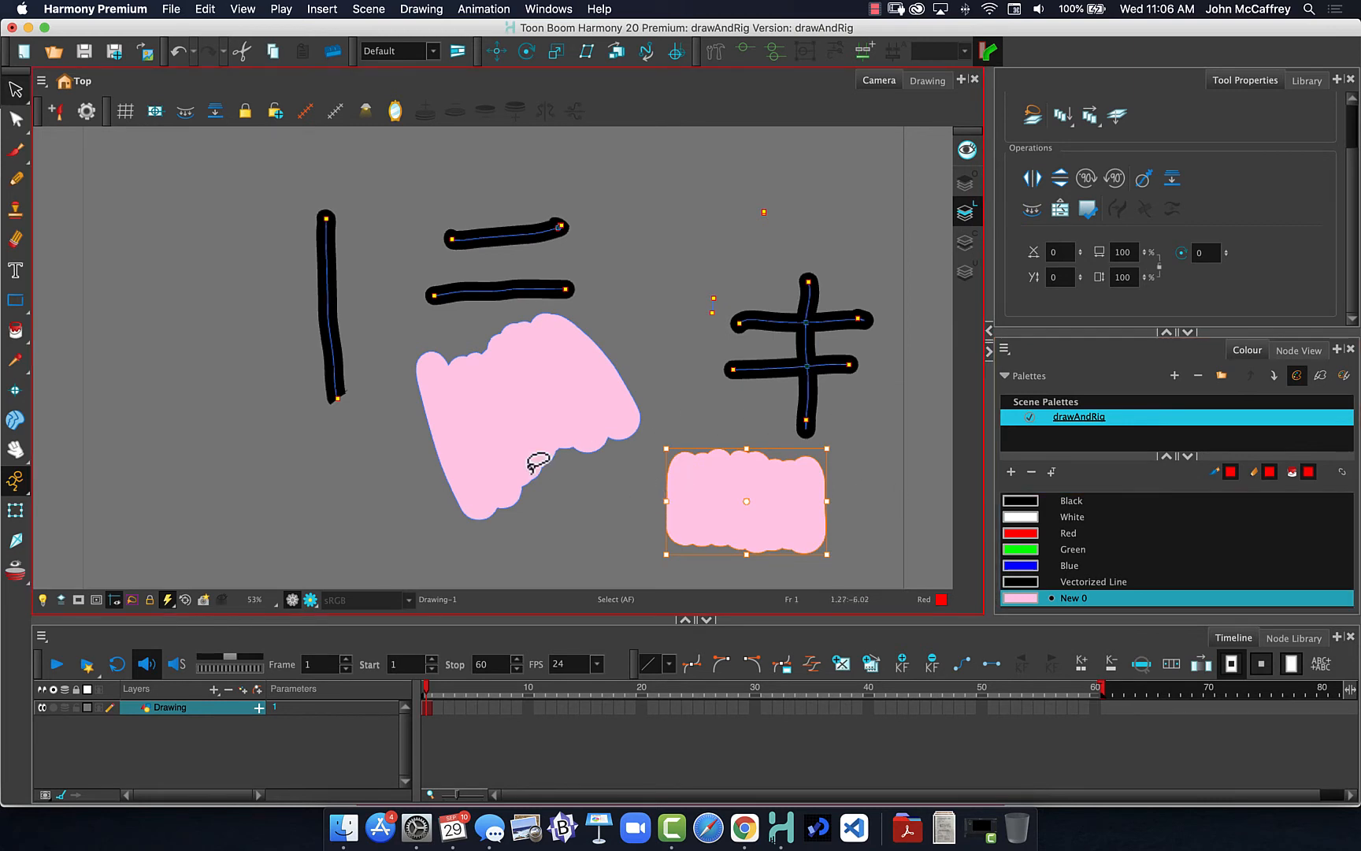
Step: Select all the overlapping strokes of the larger pink patch and flatten them into a single shape
{"action": "left_click_drag", "start_coordinate": [407, 463], "coordinate": [695, 357]}
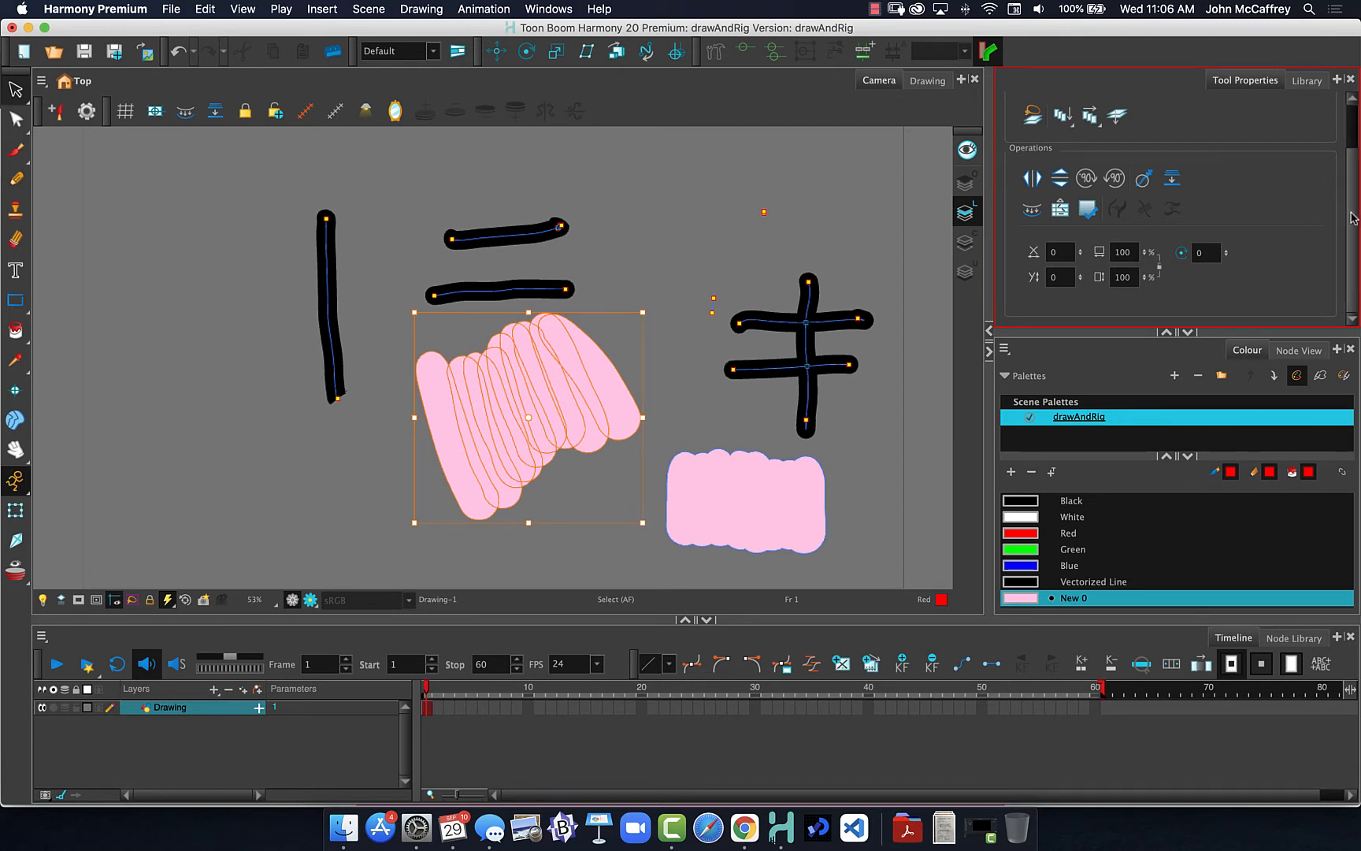
{"action": "left_click_drag", "start_coordinate": [1354, 215], "coordinate": [1352, 146]}
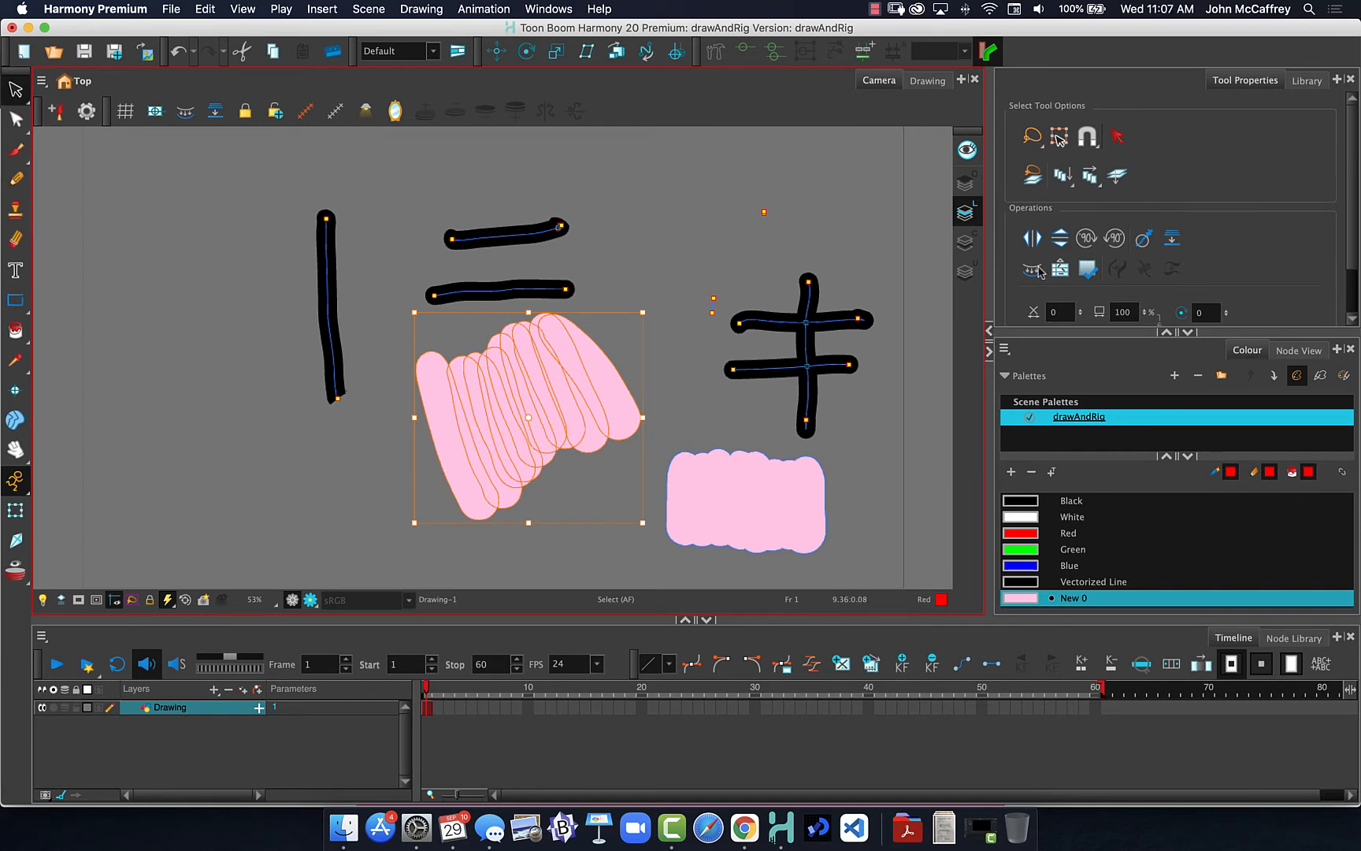
{"action": "left_click", "coordinate": [1173, 240]}
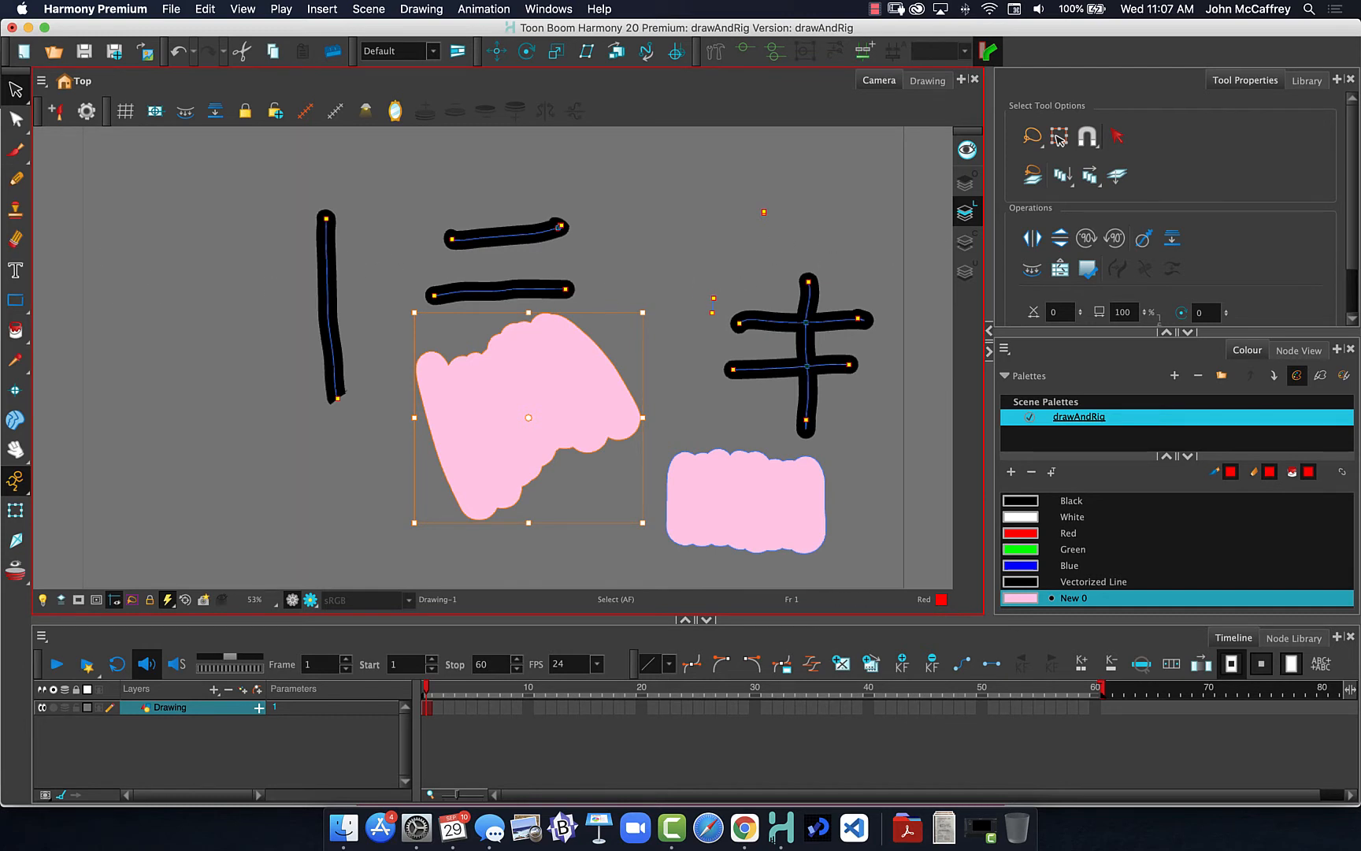
Step: Paint a large and a small open ring in Red with the Brush, beside and below the lone vertical pencil stroke
{"action": "left_click", "coordinate": [15, 150]}
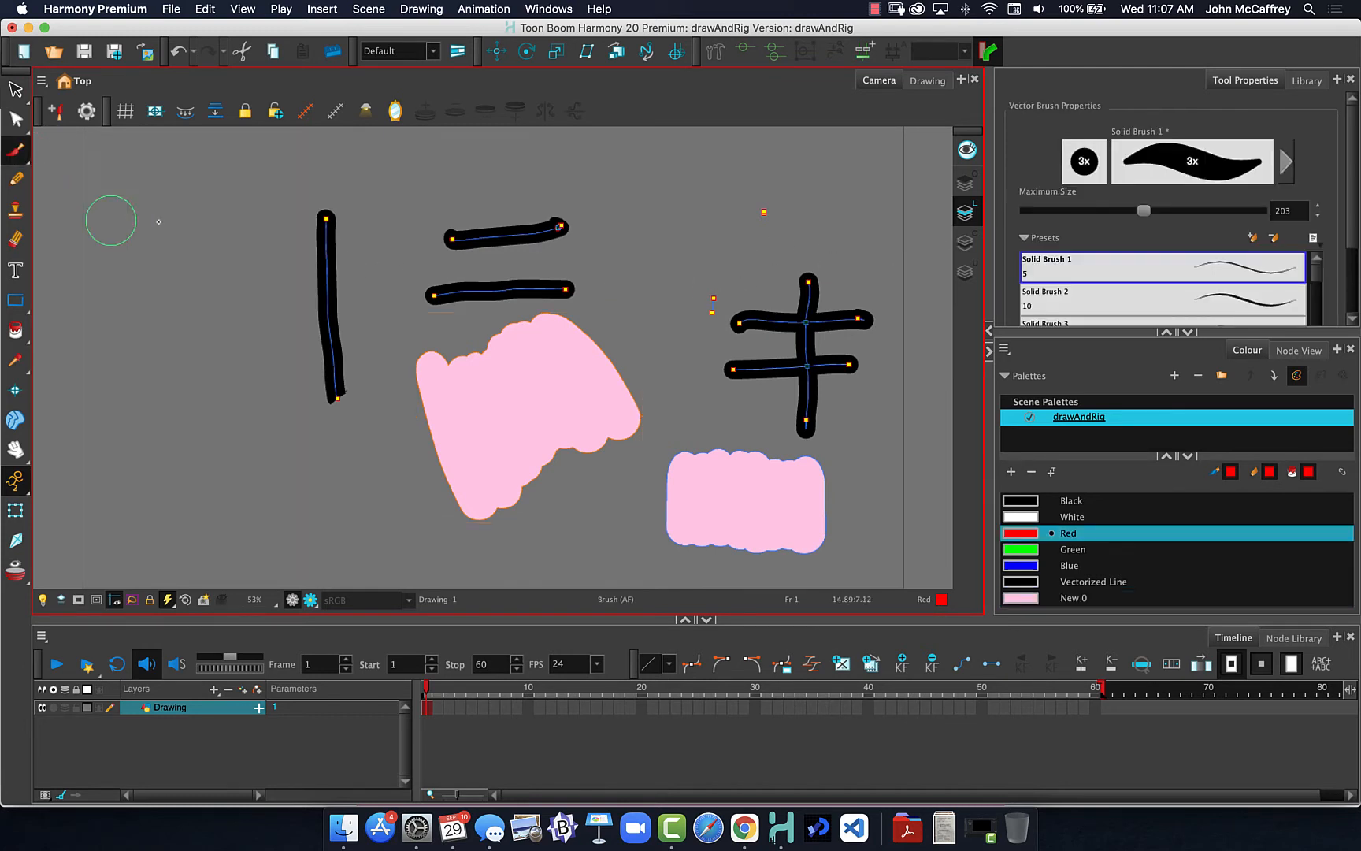
{"action": "scroll", "coordinate": [1347, 158], "scroll_direction": "down", "scroll_amount": 3}
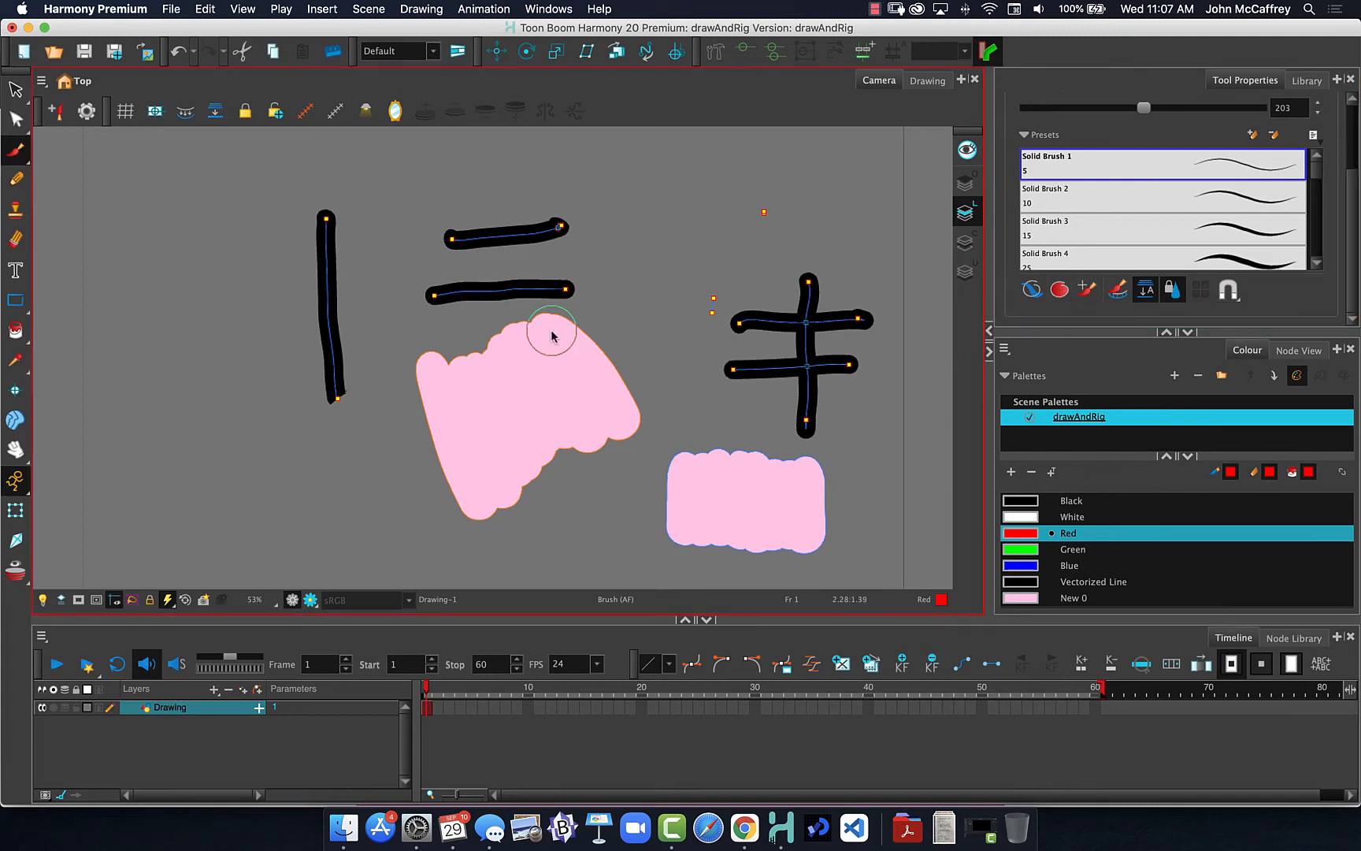
{"action": "mouse_move", "coordinate": [228, 215]}
{"action": "left_mouse_down"}
{"action": "mouse_move", "coordinate": [140, 261]}
{"action": "mouse_move", "coordinate": [210, 342]}
{"action": "mouse_move", "coordinate": [231, 217]}
{"action": "left_mouse_up"}
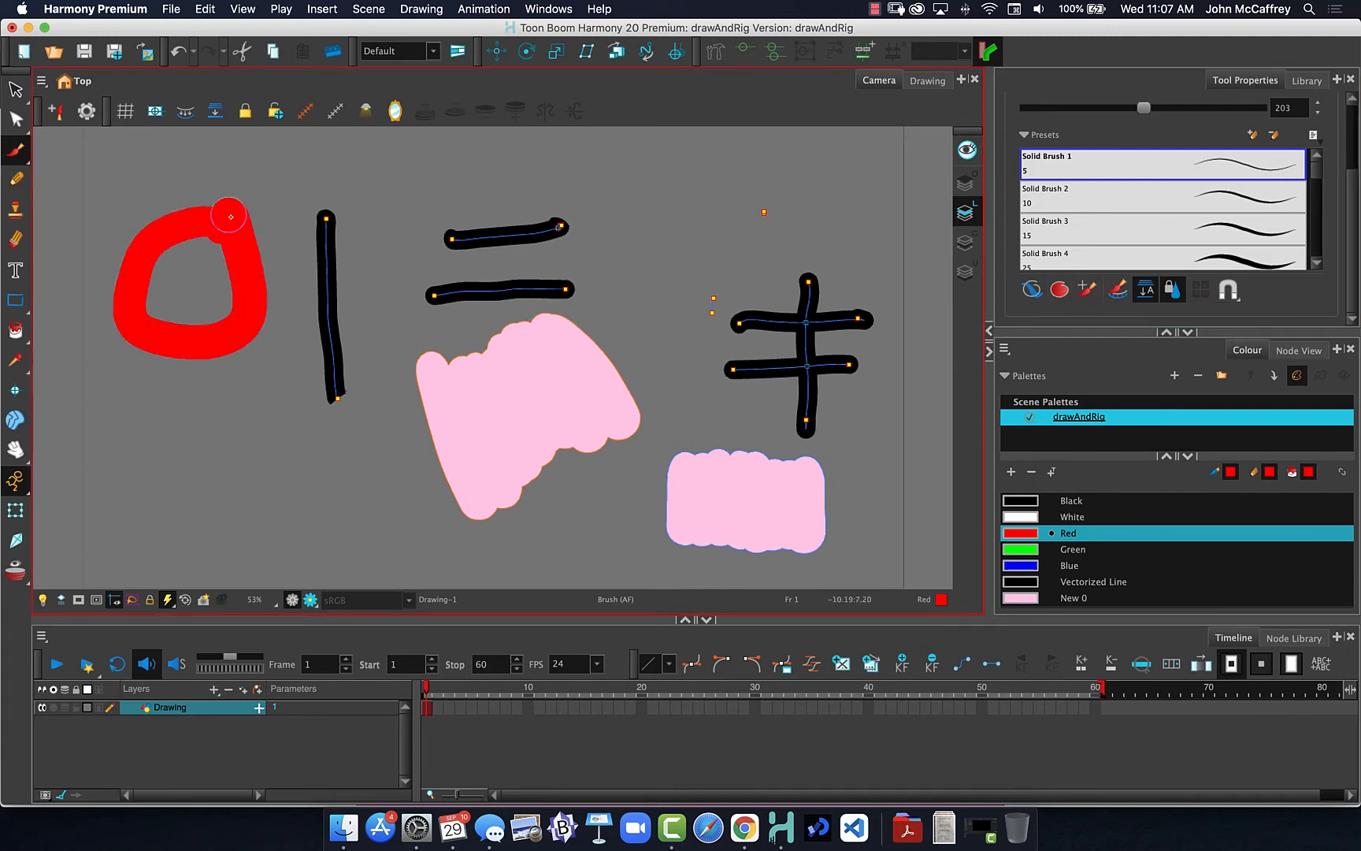
{"action": "mouse_move", "coordinate": [230, 418]}
{"action": "left_mouse_down"}
{"action": "mouse_move", "coordinate": [231, 480]}
{"action": "mouse_move", "coordinate": [264, 445]}
{"action": "mouse_move", "coordinate": [244, 426]}
{"action": "left_mouse_up"}
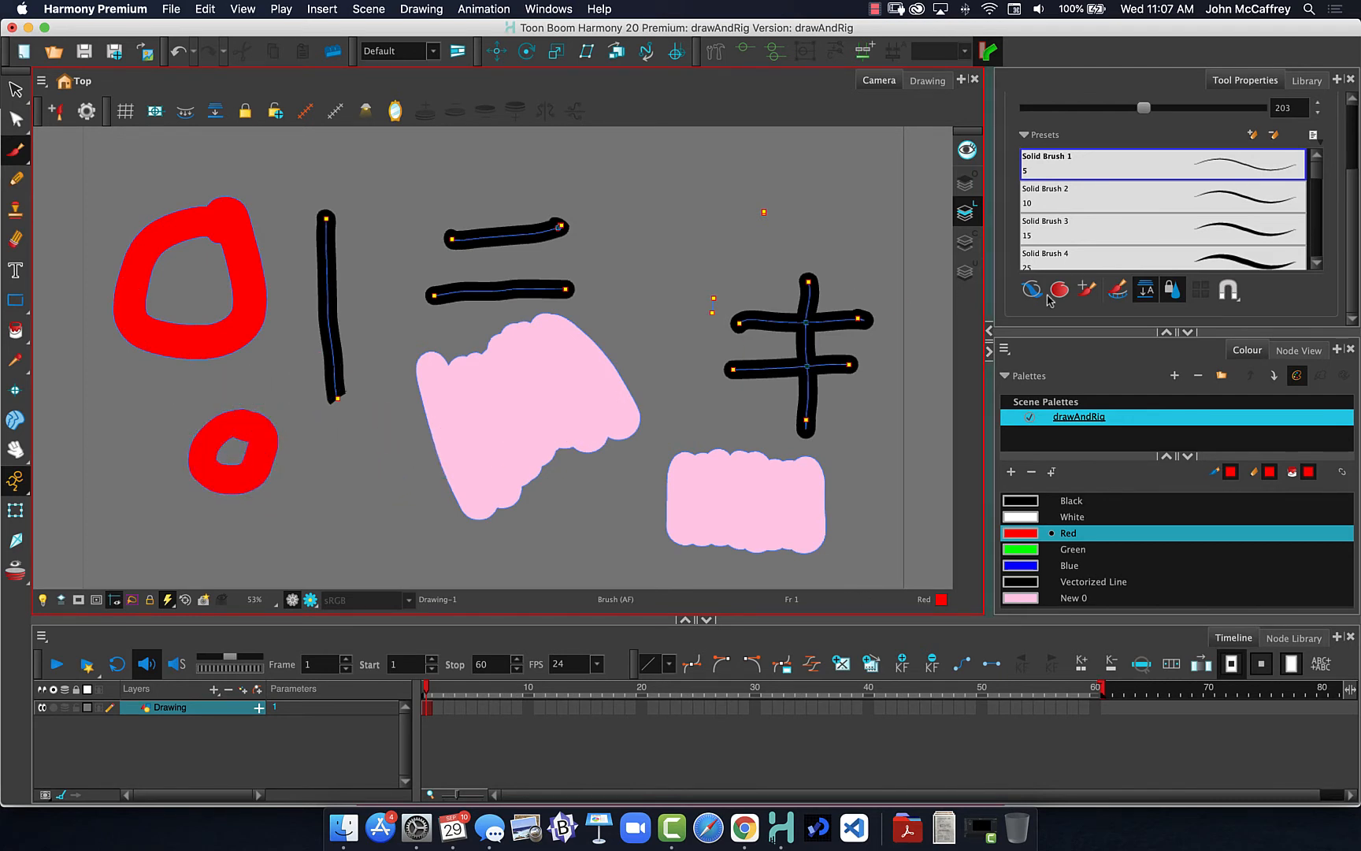
Step: With auto-fill on, paint a closed Red loop beside the small ring and a larger New 0 loop above the flattened pencil figure
{"action": "mouse_move", "coordinate": [341, 457]}
{"action": "left_mouse_down"}
{"action": "mouse_move", "coordinate": [306, 517]}
{"action": "mouse_move", "coordinate": [322, 446]}
{"action": "left_mouse_up"}
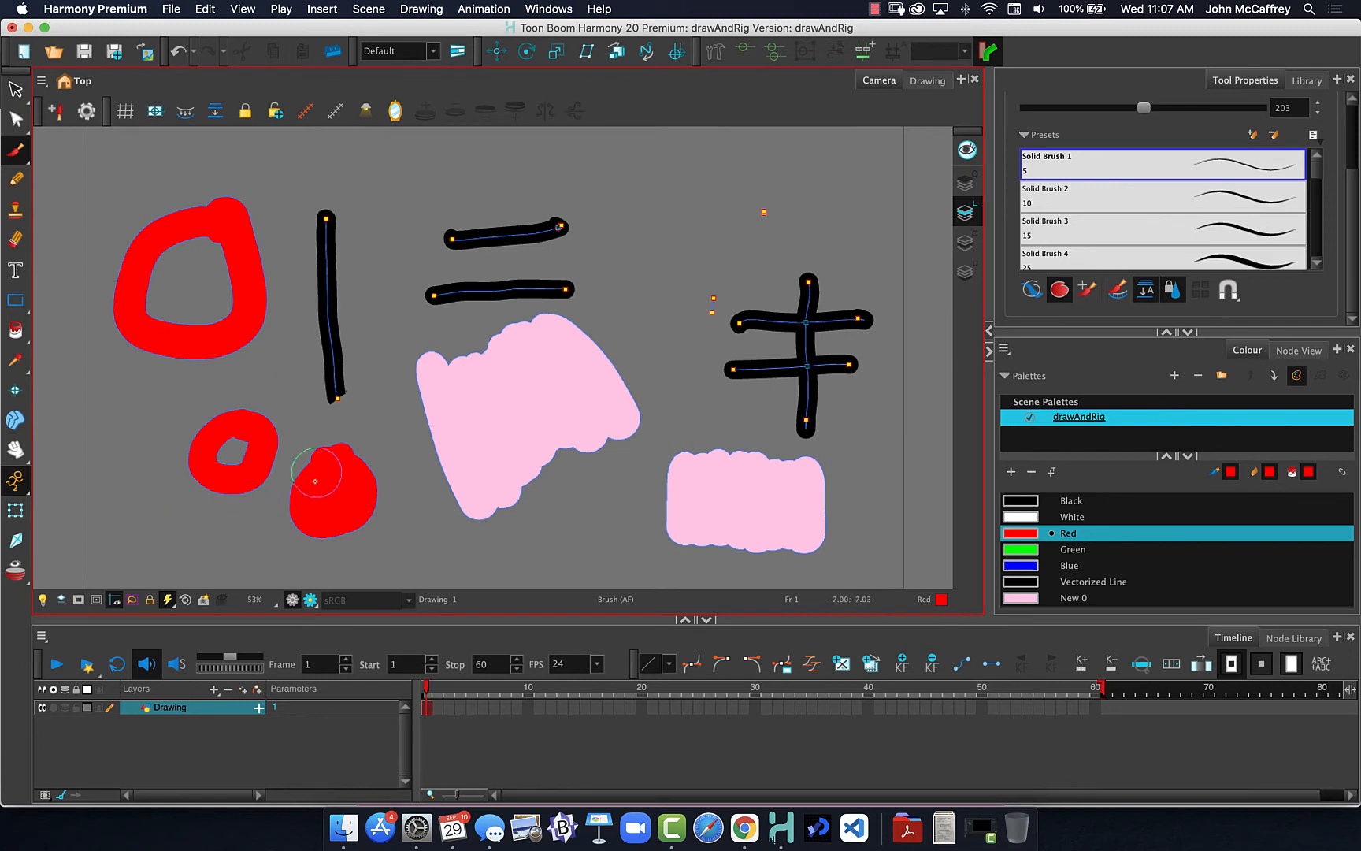
{"action": "left_click", "coordinate": [1021, 599]}
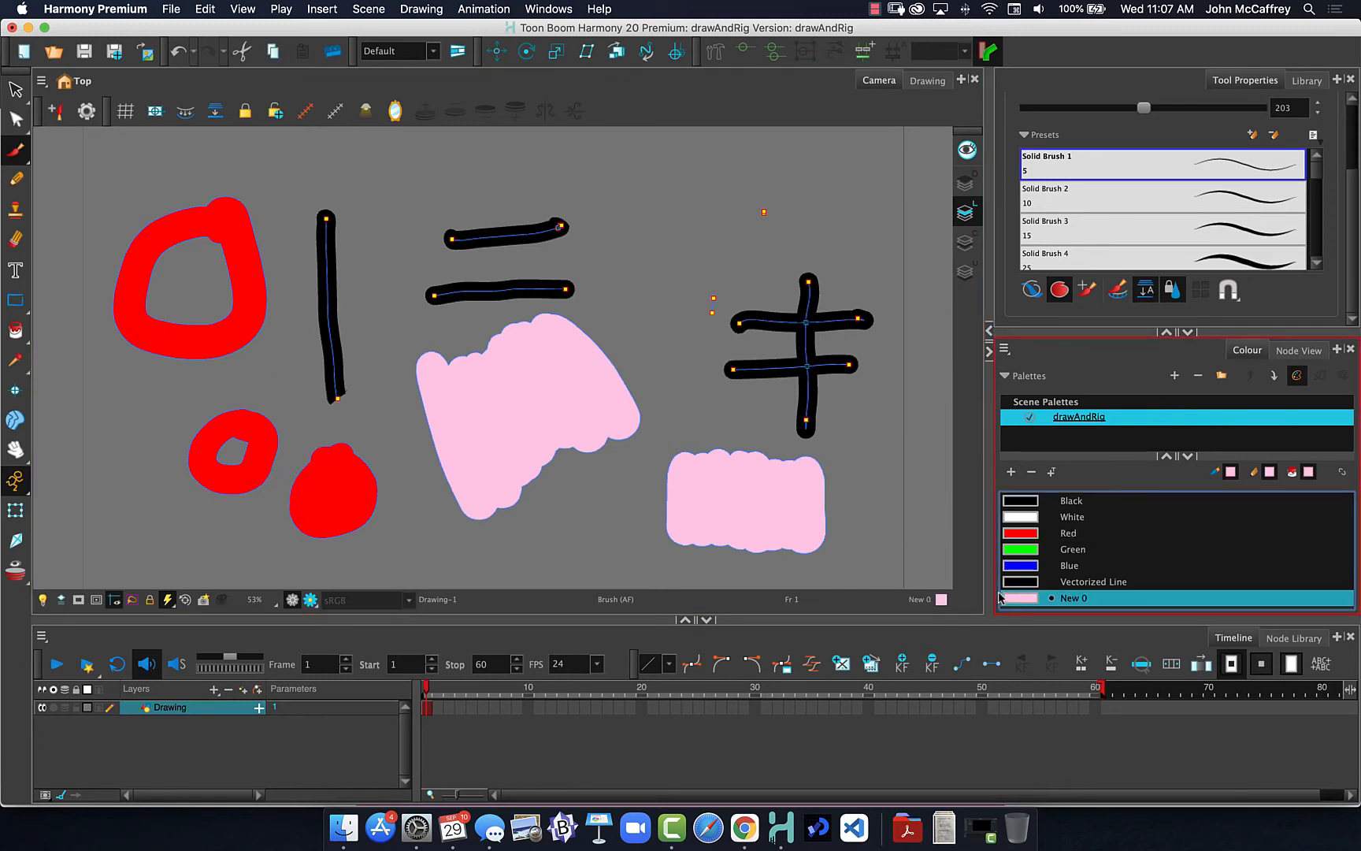
{"action": "mouse_move", "coordinate": [660, 183]}
{"action": "left_mouse_down"}
{"action": "mouse_move", "coordinate": [709, 175]}
{"action": "mouse_move", "coordinate": [616, 222]}
{"action": "mouse_move", "coordinate": [622, 233]}
{"action": "left_mouse_up"}
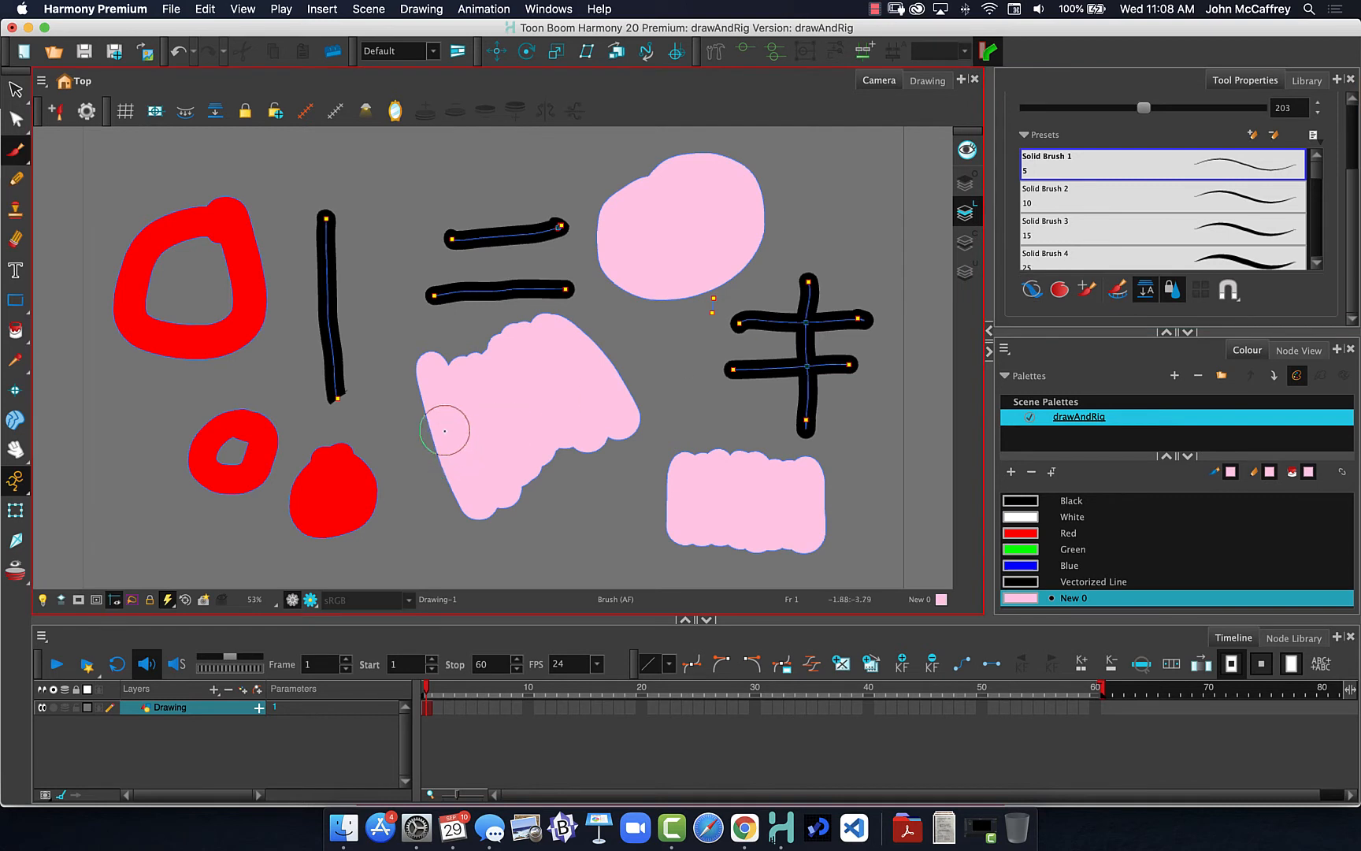
Step: Undo a pink stroke on the larger patch's edge and paint a Green stroke along its left and upper edges instead
{"action": "mouse_move", "coordinate": [435, 426]}
{"action": "left_mouse_down"}
{"action": "mouse_move", "coordinate": [416, 377]}
{"action": "mouse_move", "coordinate": [425, 418]}
{"action": "left_mouse_up"}
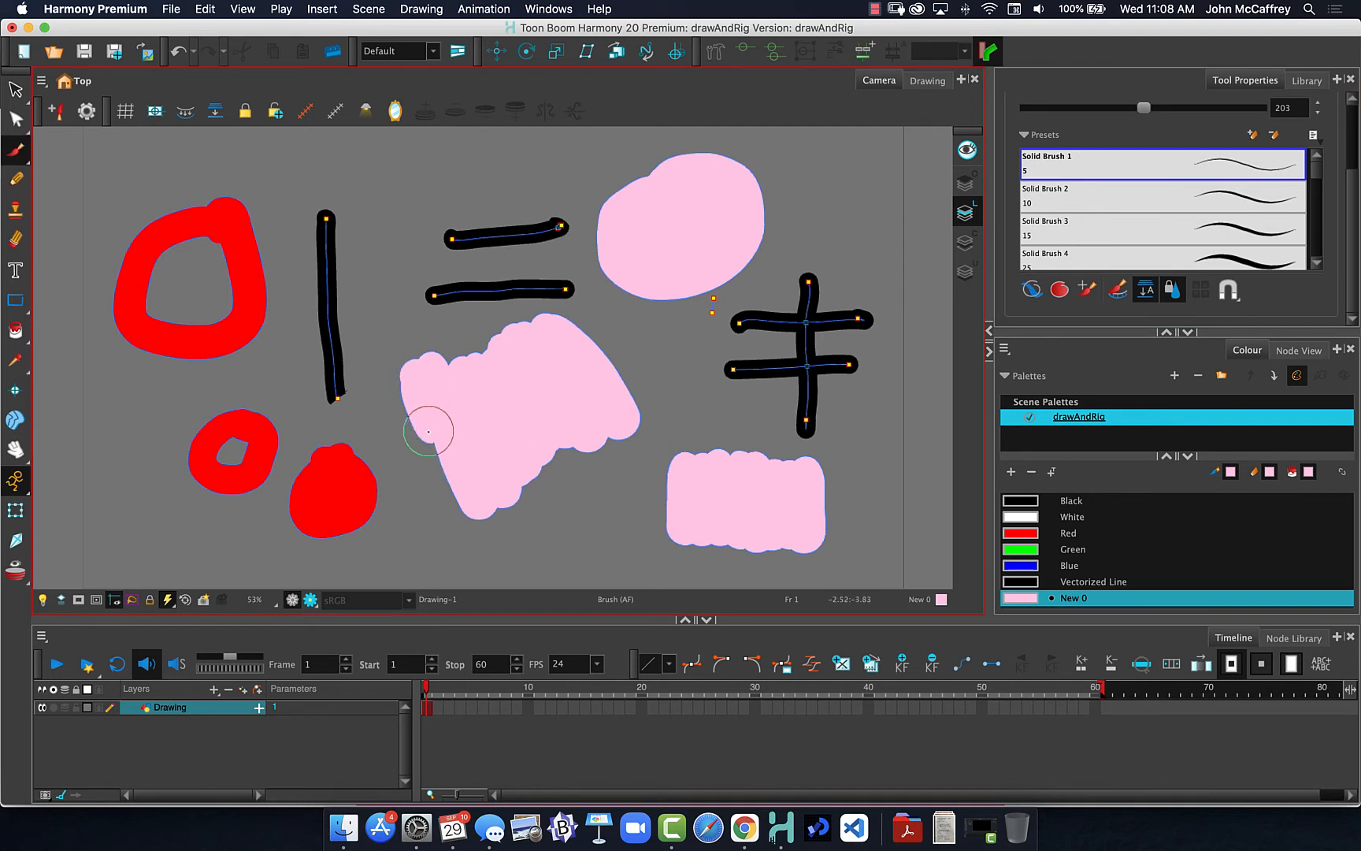
{"action": "key", "text": "super+z"}
{"action": "left_click", "coordinate": [1027, 553]}
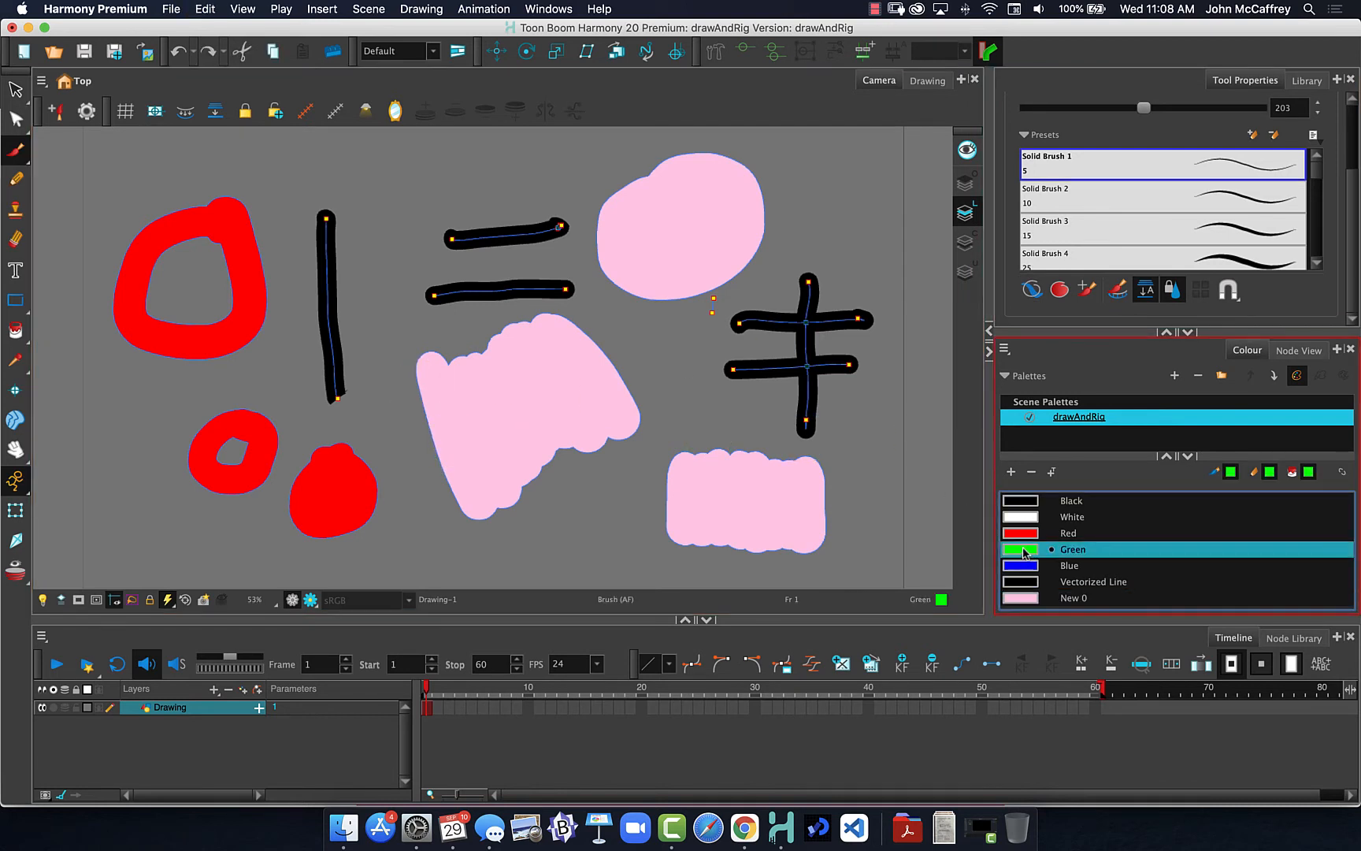
{"action": "mouse_move", "coordinate": [443, 450]}
{"action": "left_mouse_down"}
{"action": "mouse_move", "coordinate": [428, 367]}
{"action": "mouse_move", "coordinate": [542, 328]}
{"action": "left_mouse_up"}
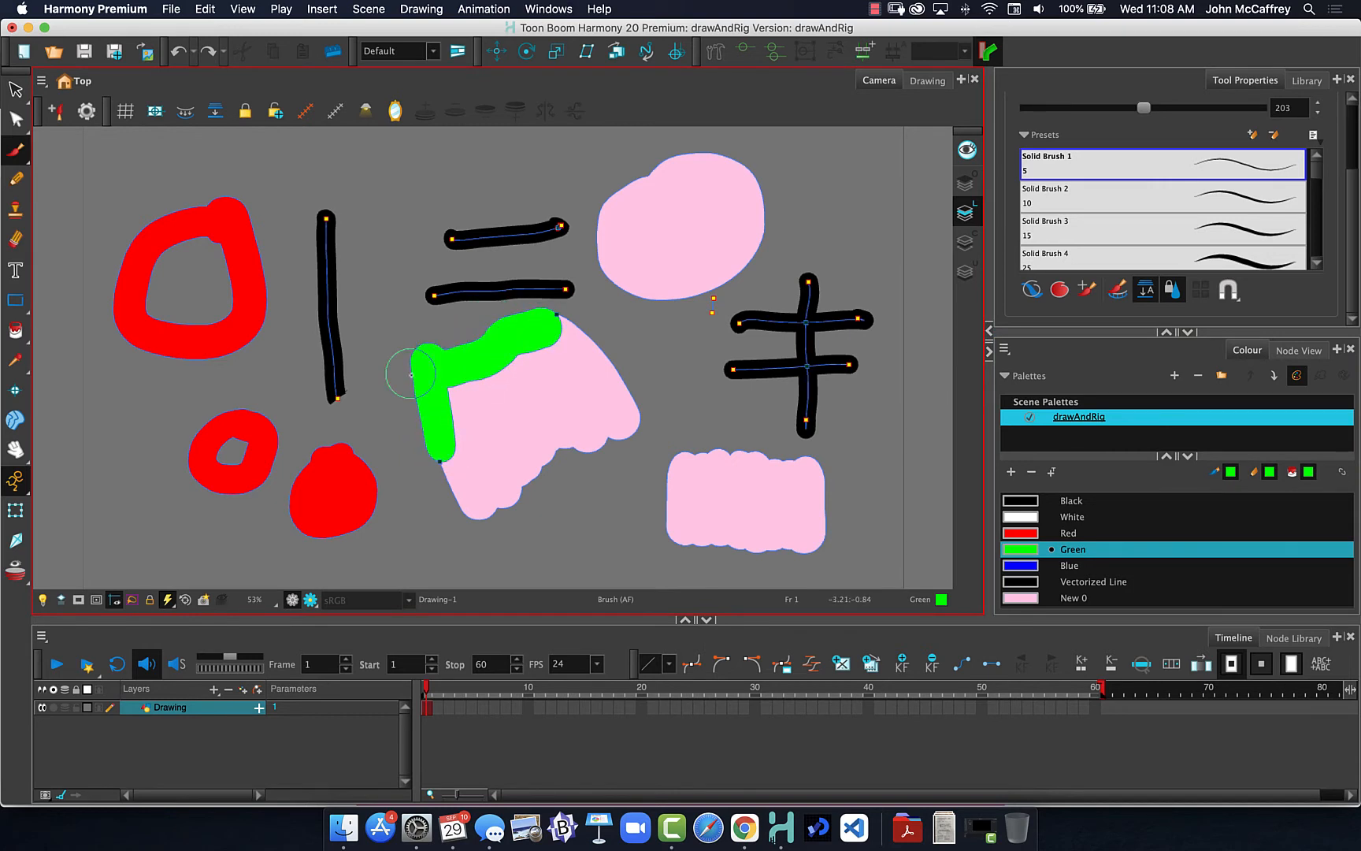
Step: Turn on Draw Behind and paint Green strokes along the larger patch's lower and right edges and the smaller patch's top edge
{"action": "left_click", "coordinate": [1033, 289]}
{"action": "mouse_move", "coordinate": [466, 485]}
{"action": "left_mouse_down"}
{"action": "mouse_move", "coordinate": [473, 508]}
{"action": "mouse_move", "coordinate": [500, 500]}
{"action": "mouse_move", "coordinate": [605, 435]}
{"action": "mouse_move", "coordinate": [597, 376]}
{"action": "left_mouse_up"}
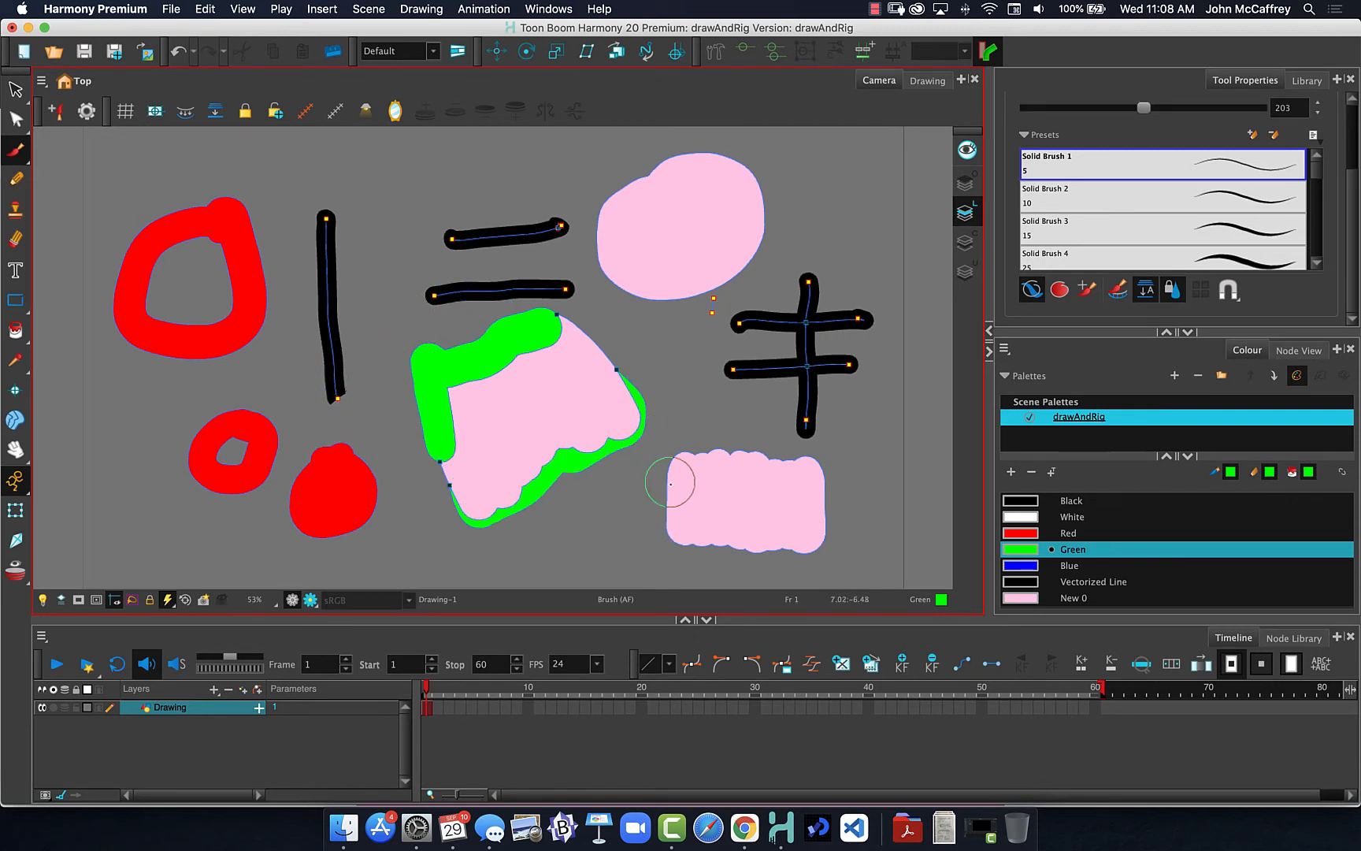
{"action": "mouse_move", "coordinate": [680, 475]}
{"action": "left_mouse_down"}
{"action": "mouse_move", "coordinate": [714, 449]}
{"action": "mouse_move", "coordinate": [763, 450]}
{"action": "mouse_move", "coordinate": [802, 457]}
{"action": "mouse_move", "coordinate": [813, 477]}
{"action": "left_mouse_up"}
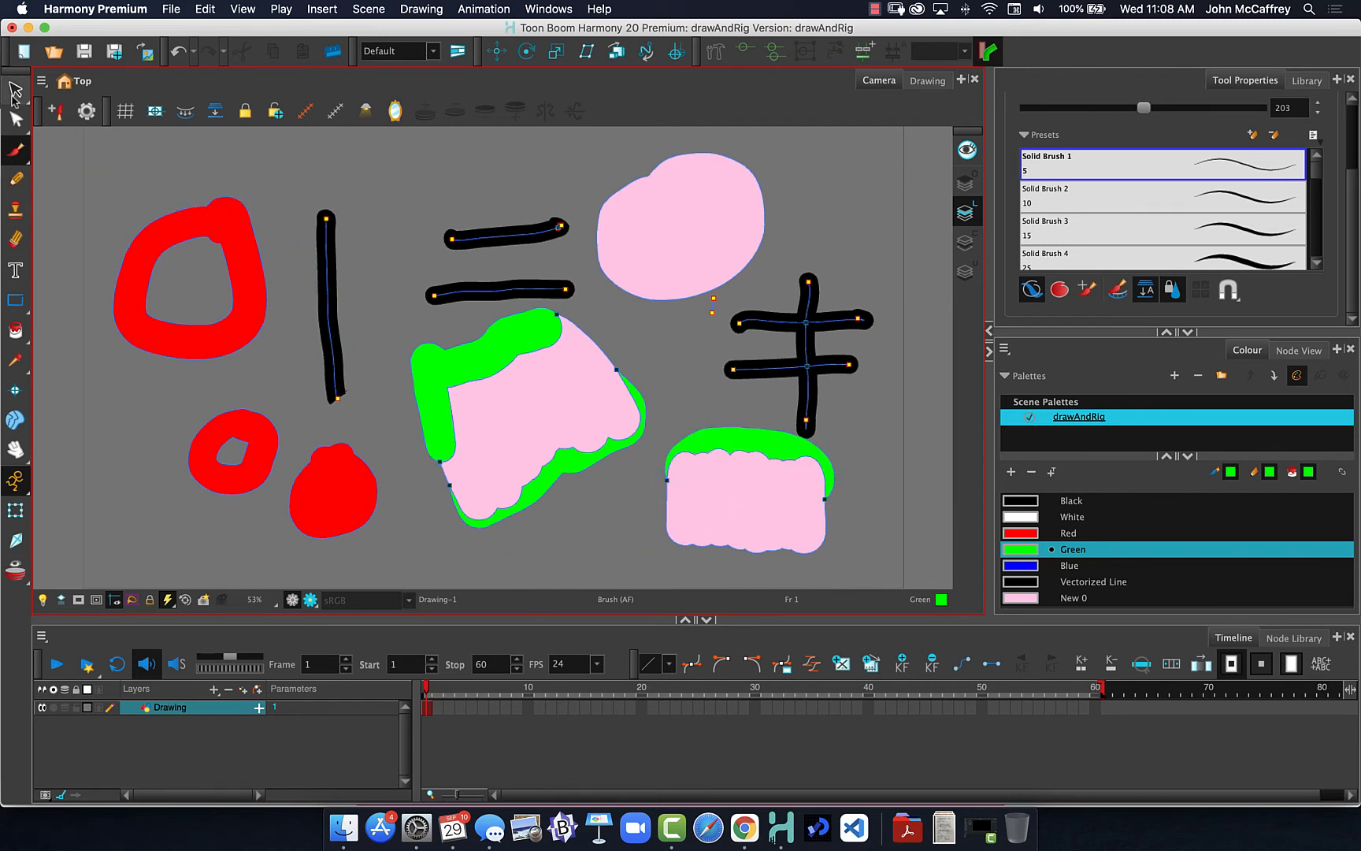
Step: Move the lower green stroke down and the upper green stroke left, away from the larger pink patch
{"action": "left_click", "coordinate": [16, 92]}
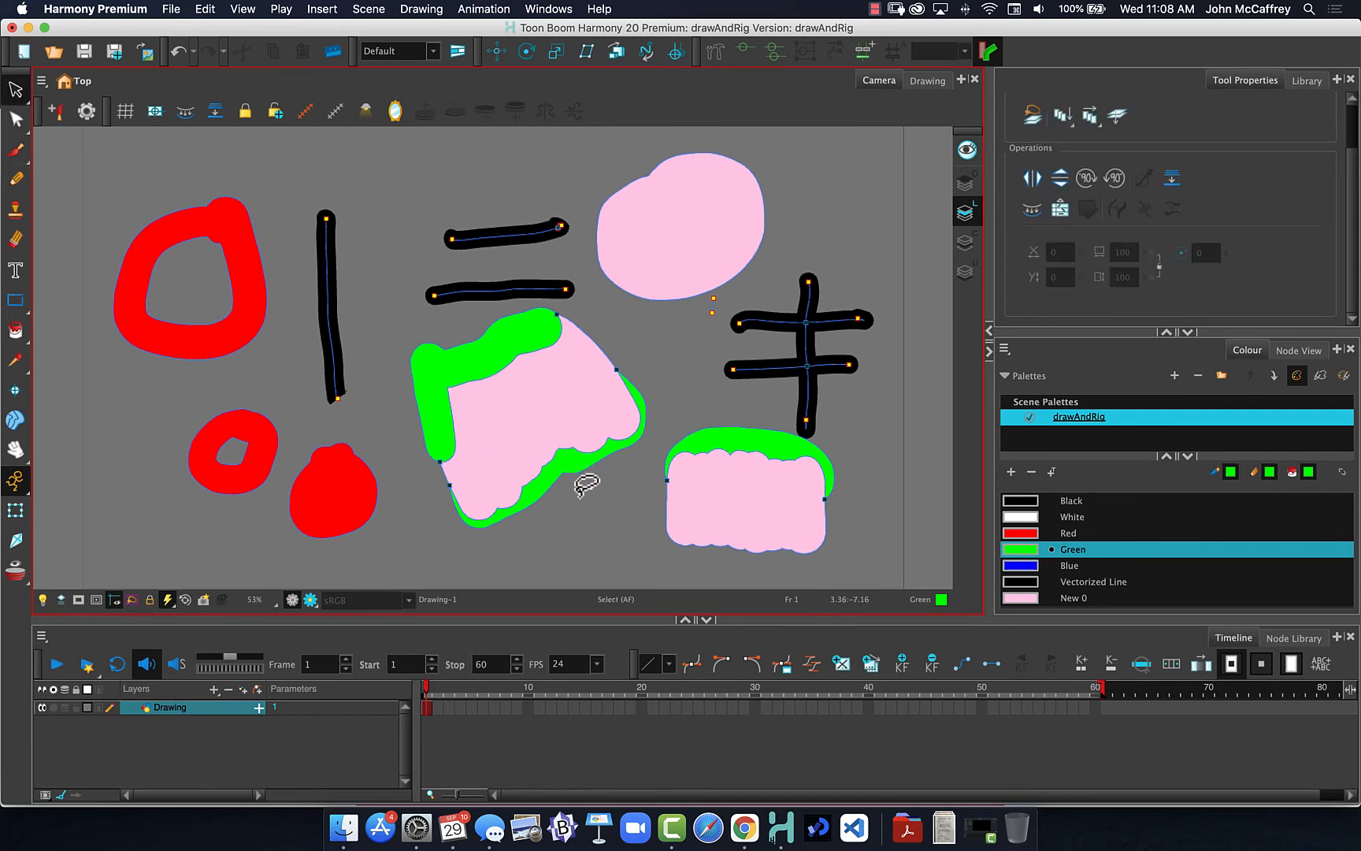
{"action": "left_click", "coordinate": [561, 473]}
{"action": "left_click_drag", "start_coordinate": [573, 468], "coordinate": [575, 503]}
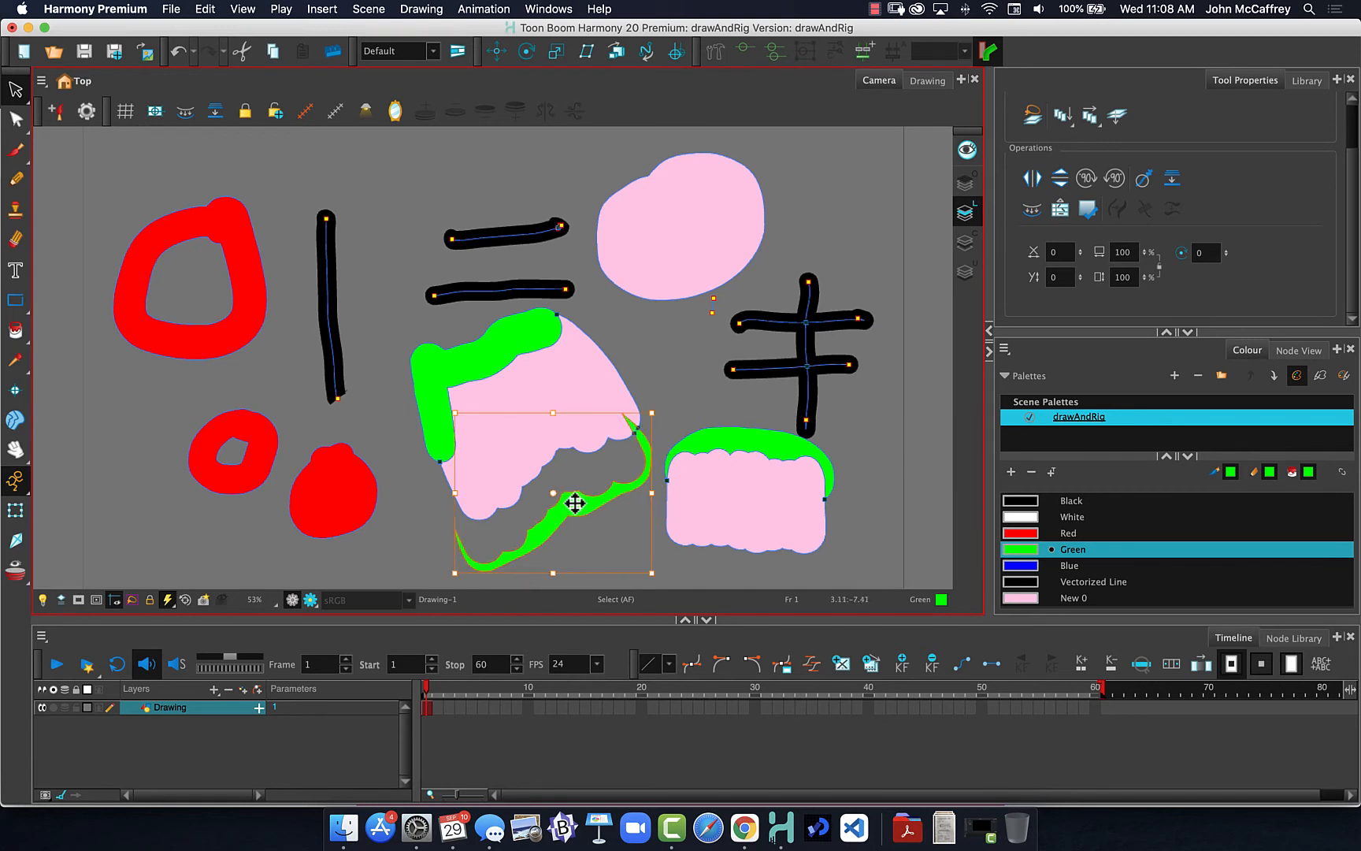
{"action": "left_click", "coordinate": [495, 353]}
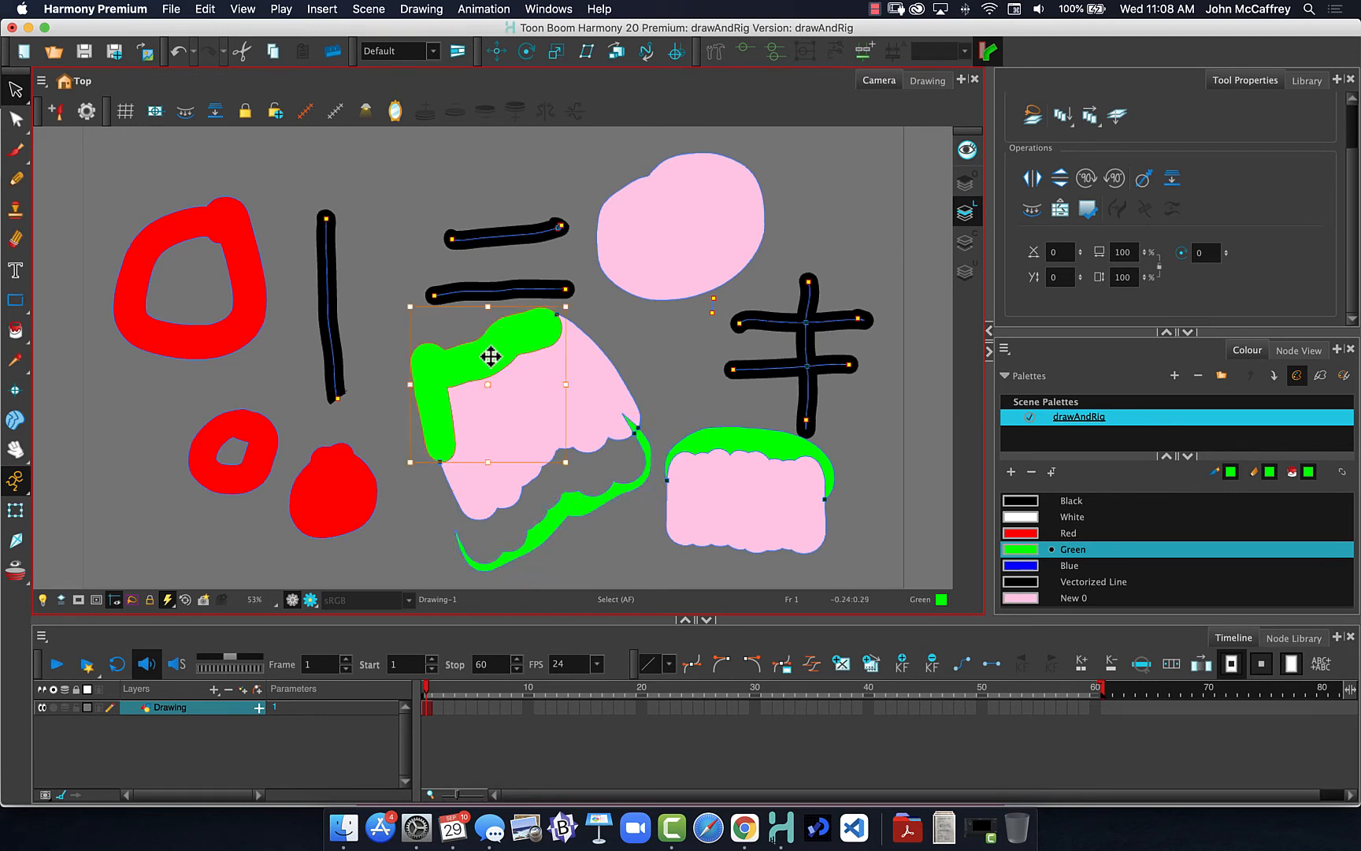
{"action": "mouse_move", "coordinate": [490, 359]}
{"action": "left_mouse_down"}
{"action": "mouse_move", "coordinate": [416, 322]}
{"action": "mouse_move", "coordinate": [448, 358]}
{"action": "left_mouse_up"}
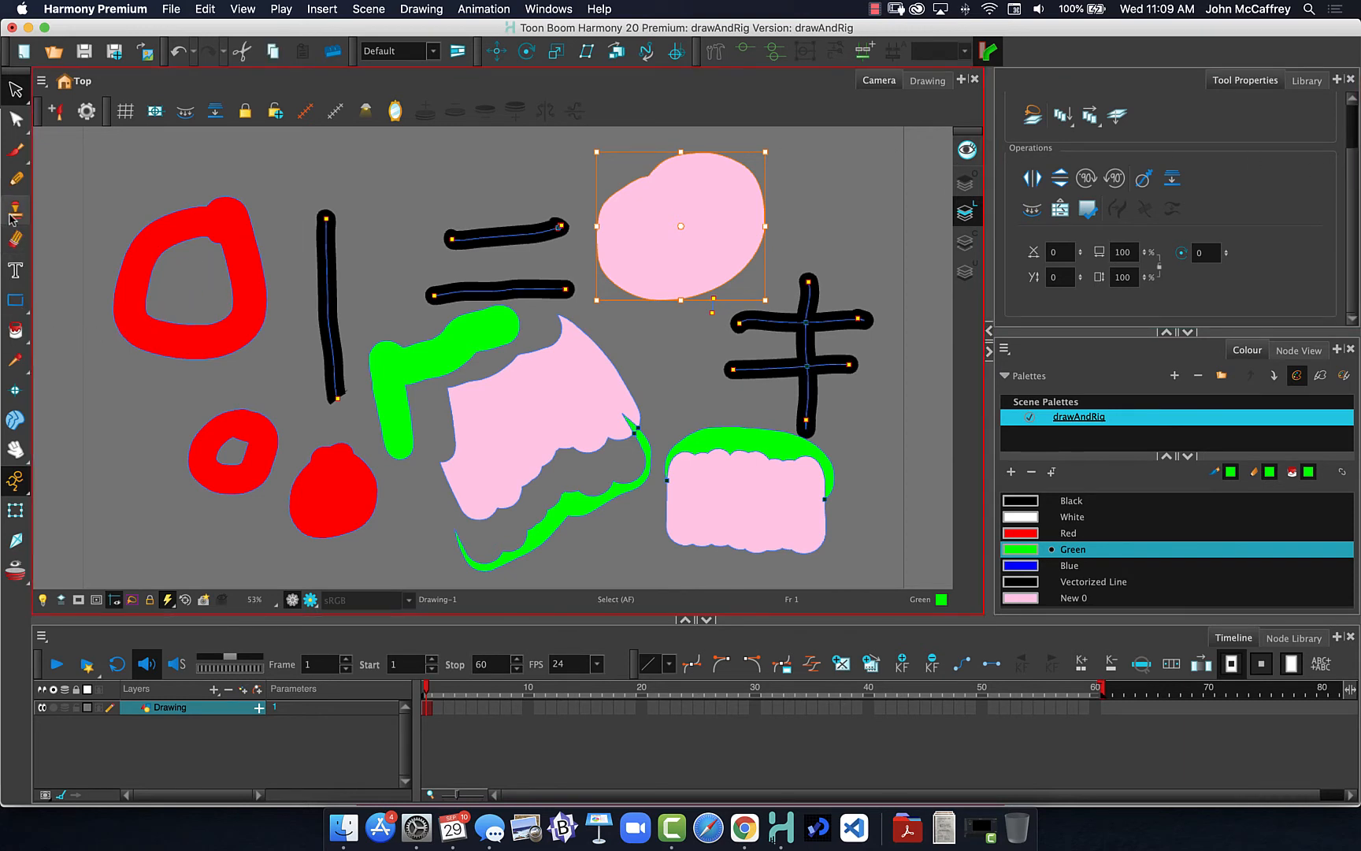
Step: Paint a Green blob over the upper-left edge of the round pink shape, move it around, and undo the last move
{"action": "left_click", "coordinate": [15, 150]}
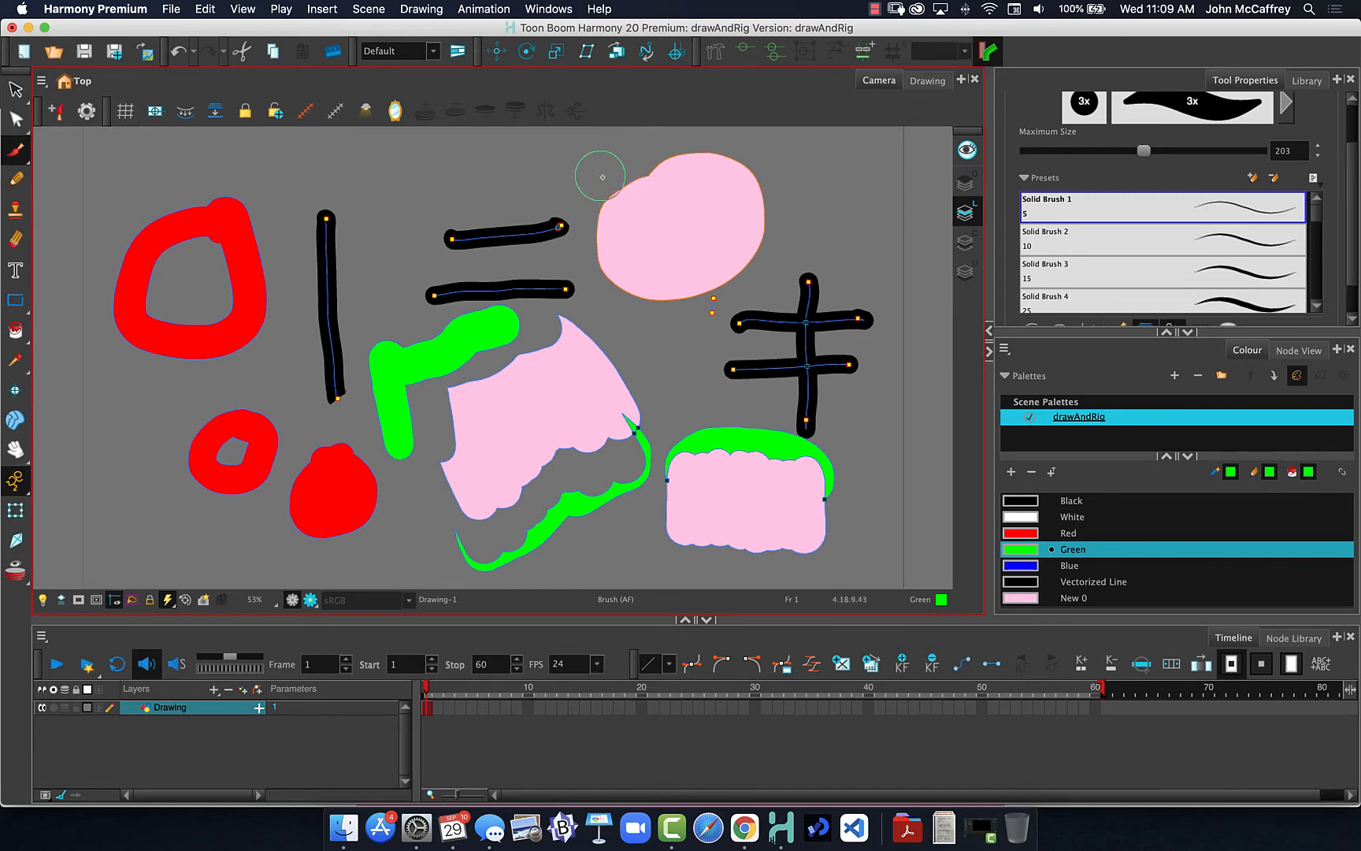
{"action": "mouse_move", "coordinate": [603, 177]}
{"action": "left_mouse_down"}
{"action": "mouse_move", "coordinate": [599, 209]}
{"action": "mouse_move", "coordinate": [592, 178]}
{"action": "mouse_move", "coordinate": [615, 212]}
{"action": "left_mouse_up"}
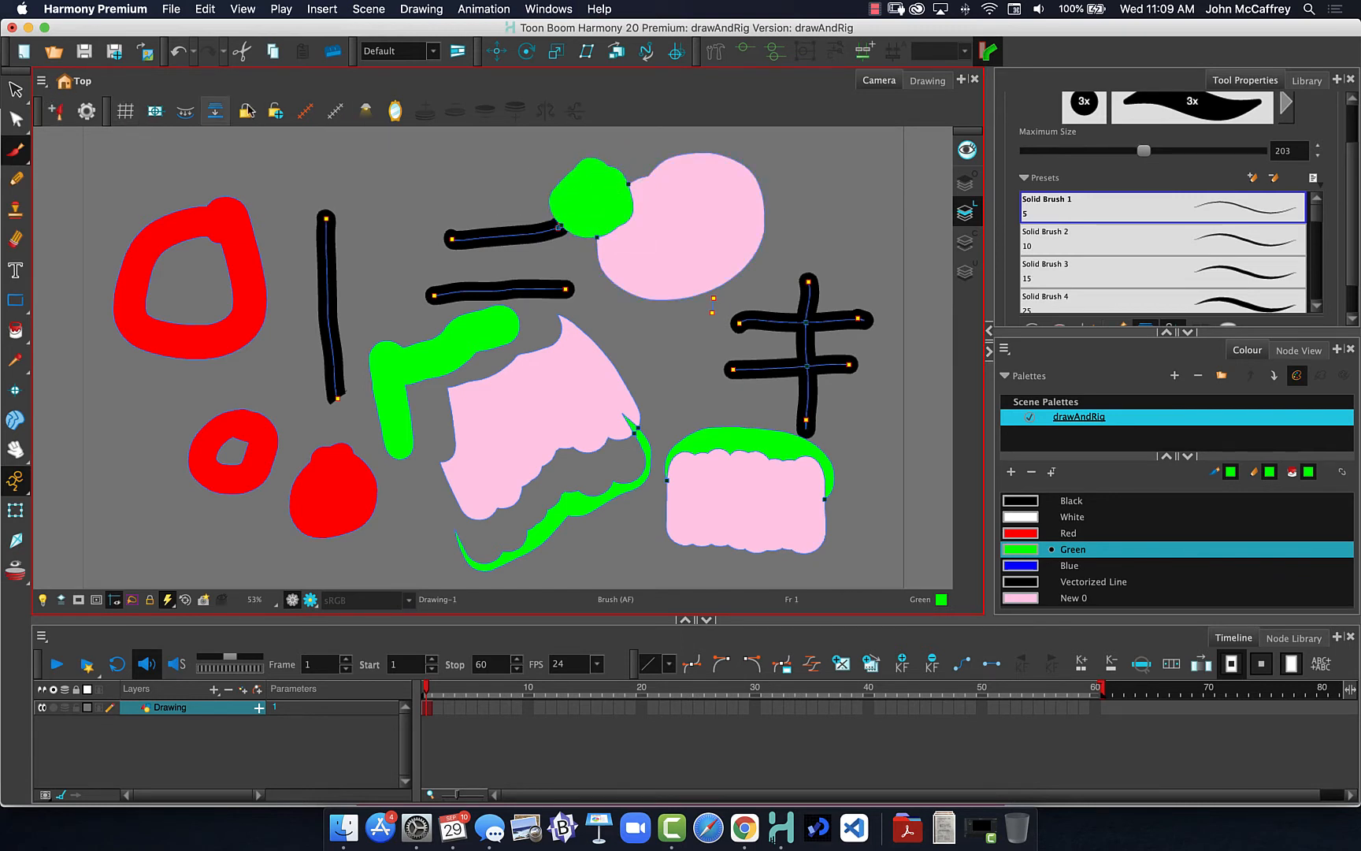
{"action": "left_click", "coordinate": [14, 85]}
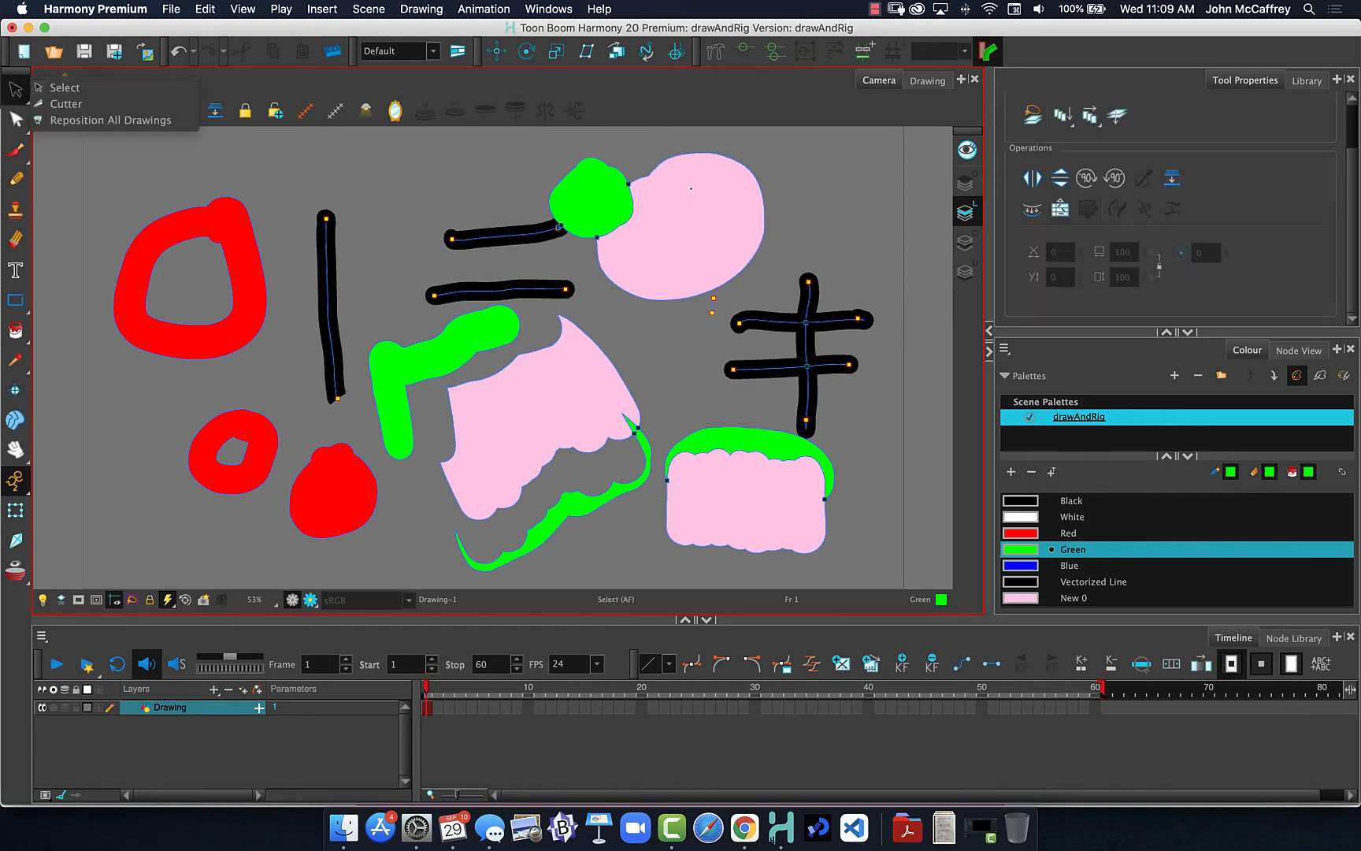
{"action": "left_click", "coordinate": [501, 175]}
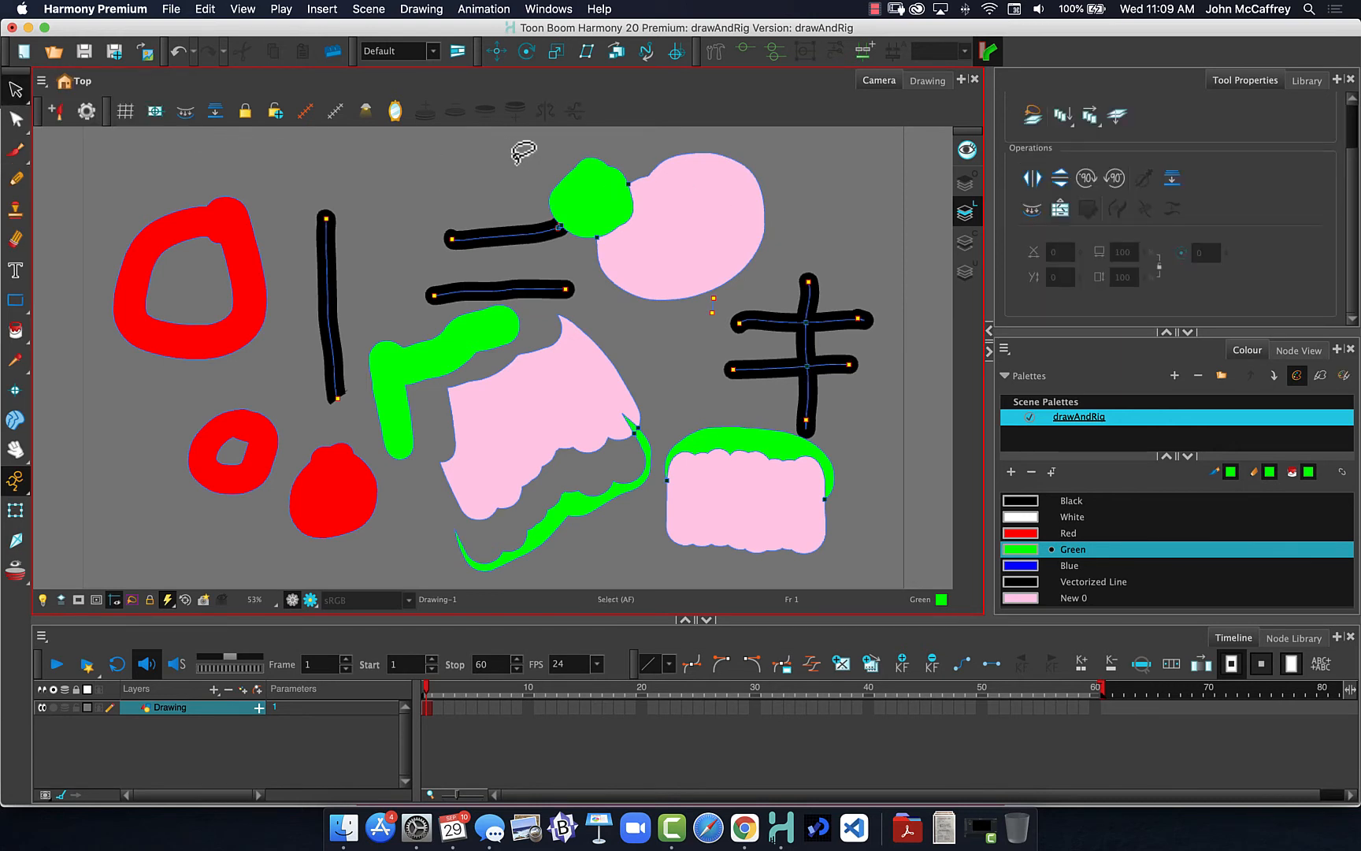
{"action": "mouse_move", "coordinate": [650, 147]}
{"action": "left_mouse_down"}
{"action": "mouse_move", "coordinate": [656, 226]}
{"action": "mouse_move", "coordinate": [526, 134]}
{"action": "mouse_move", "coordinate": [573, 200]}
{"action": "mouse_move", "coordinate": [550, 152]}
{"action": "left_mouse_up"}
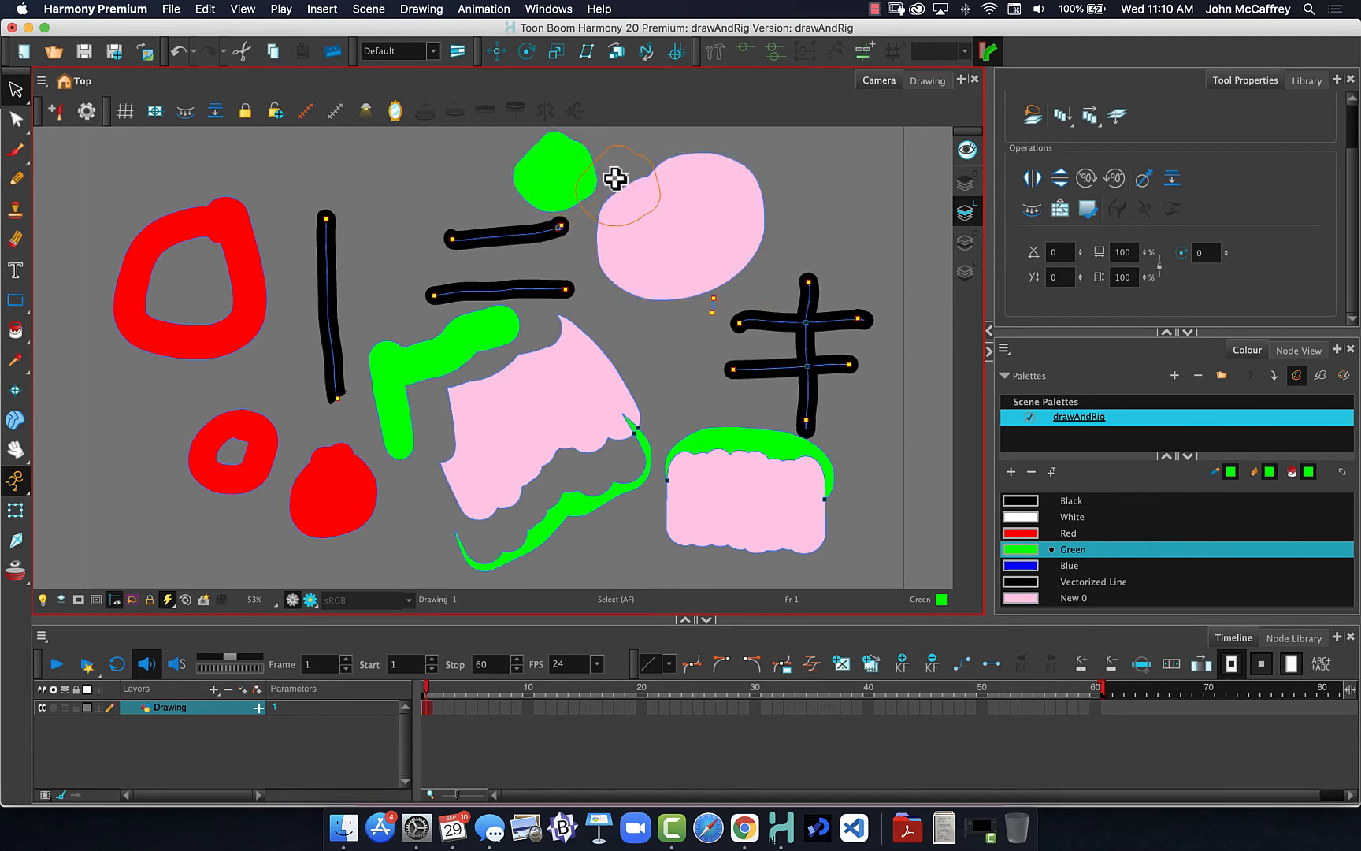
{"action": "key", "text": "super+z"}
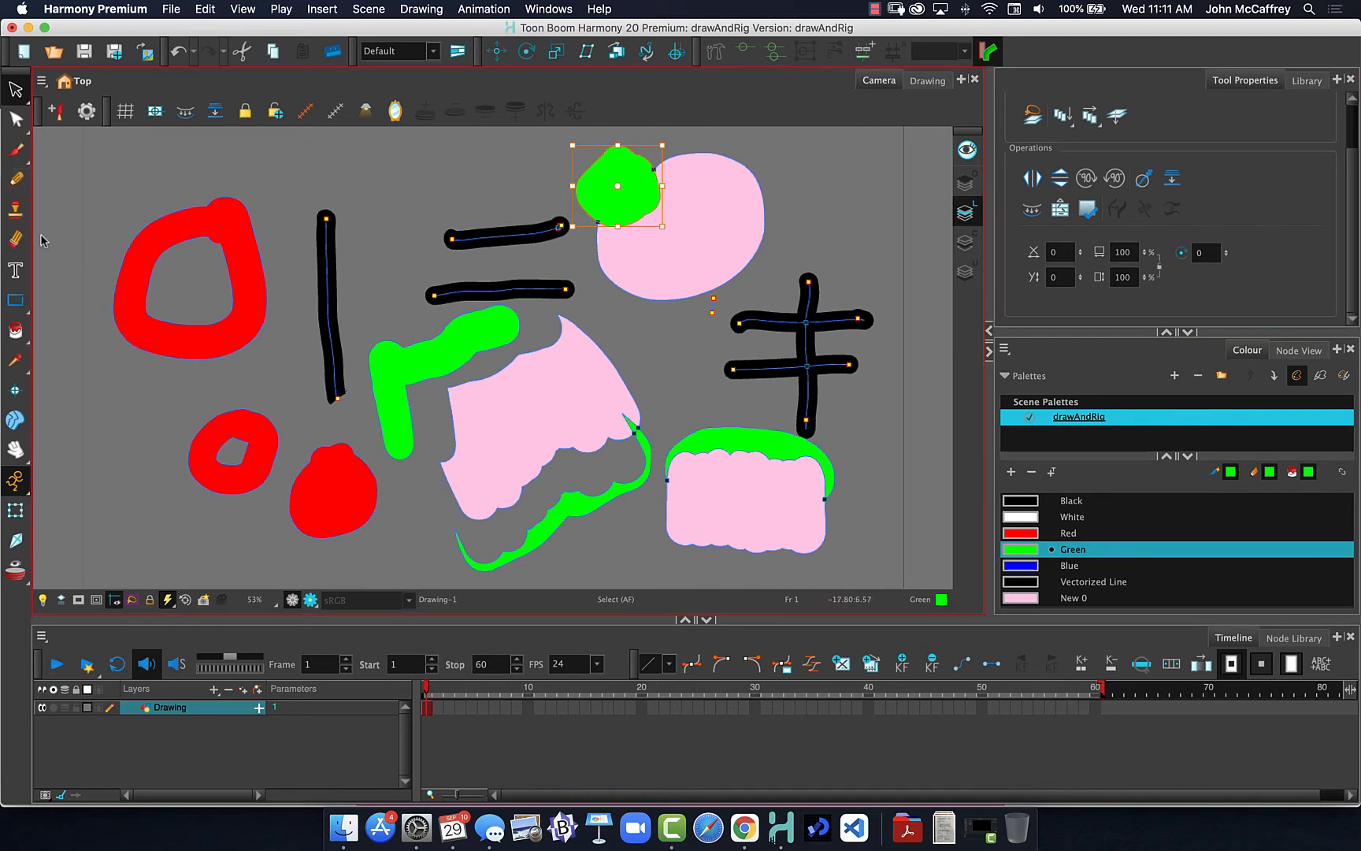
Step: With the Brush's Draw Behind on, paint Green strokes inside the large red ring and along the left edges of the two smaller red shapes
{"action": "left_click", "coordinate": [17, 150]}
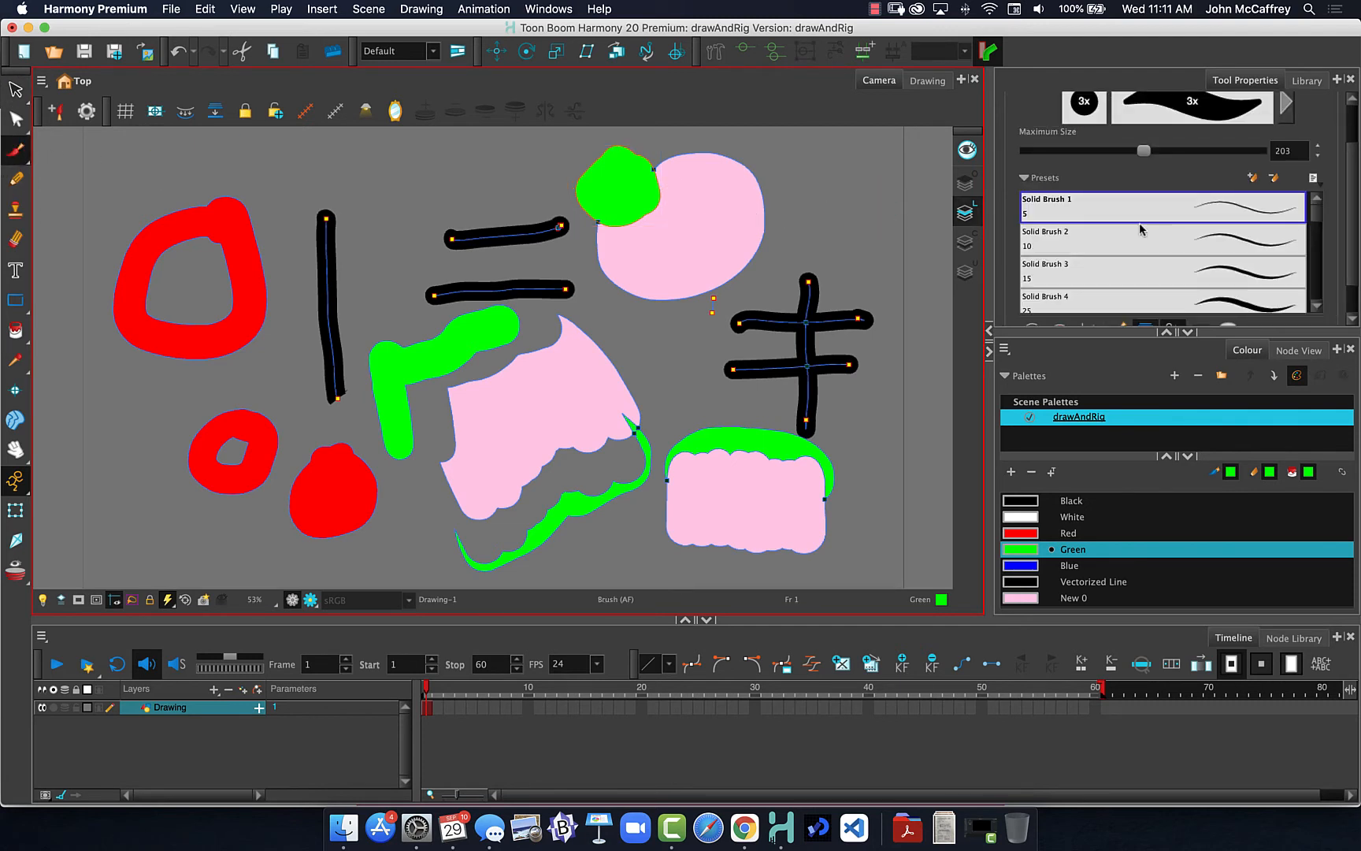
{"action": "scroll", "coordinate": [1355, 166], "scroll_direction": "down", "scroll_amount": 2}
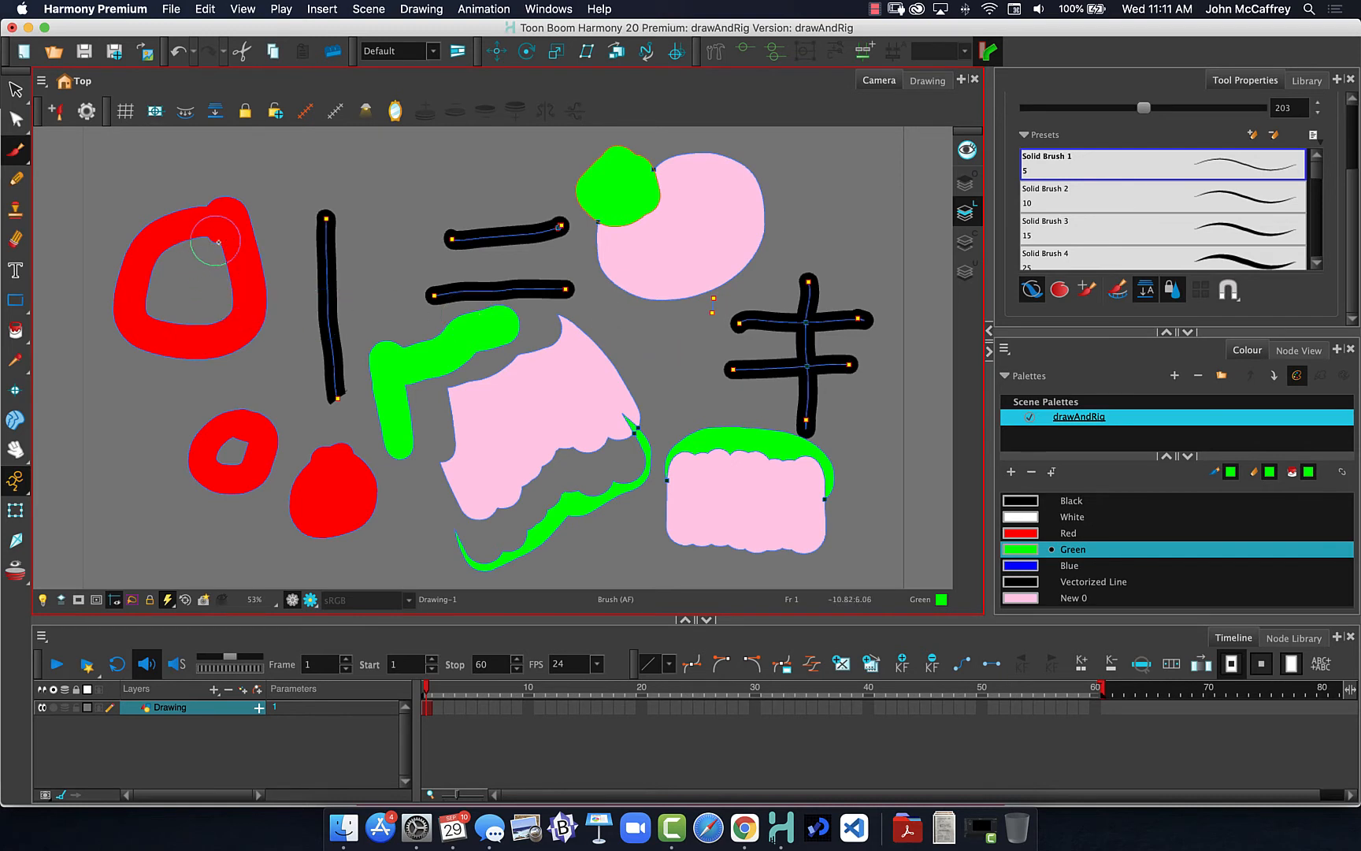
{"action": "mouse_move", "coordinate": [208, 243]}
{"action": "left_mouse_down"}
{"action": "mouse_move", "coordinate": [233, 300]}
{"action": "mouse_move", "coordinate": [214, 317]}
{"action": "mouse_move", "coordinate": [173, 314]}
{"action": "mouse_move", "coordinate": [160, 278]}
{"action": "mouse_move", "coordinate": [182, 249]}
{"action": "mouse_move", "coordinate": [208, 240]}
{"action": "left_mouse_up"}
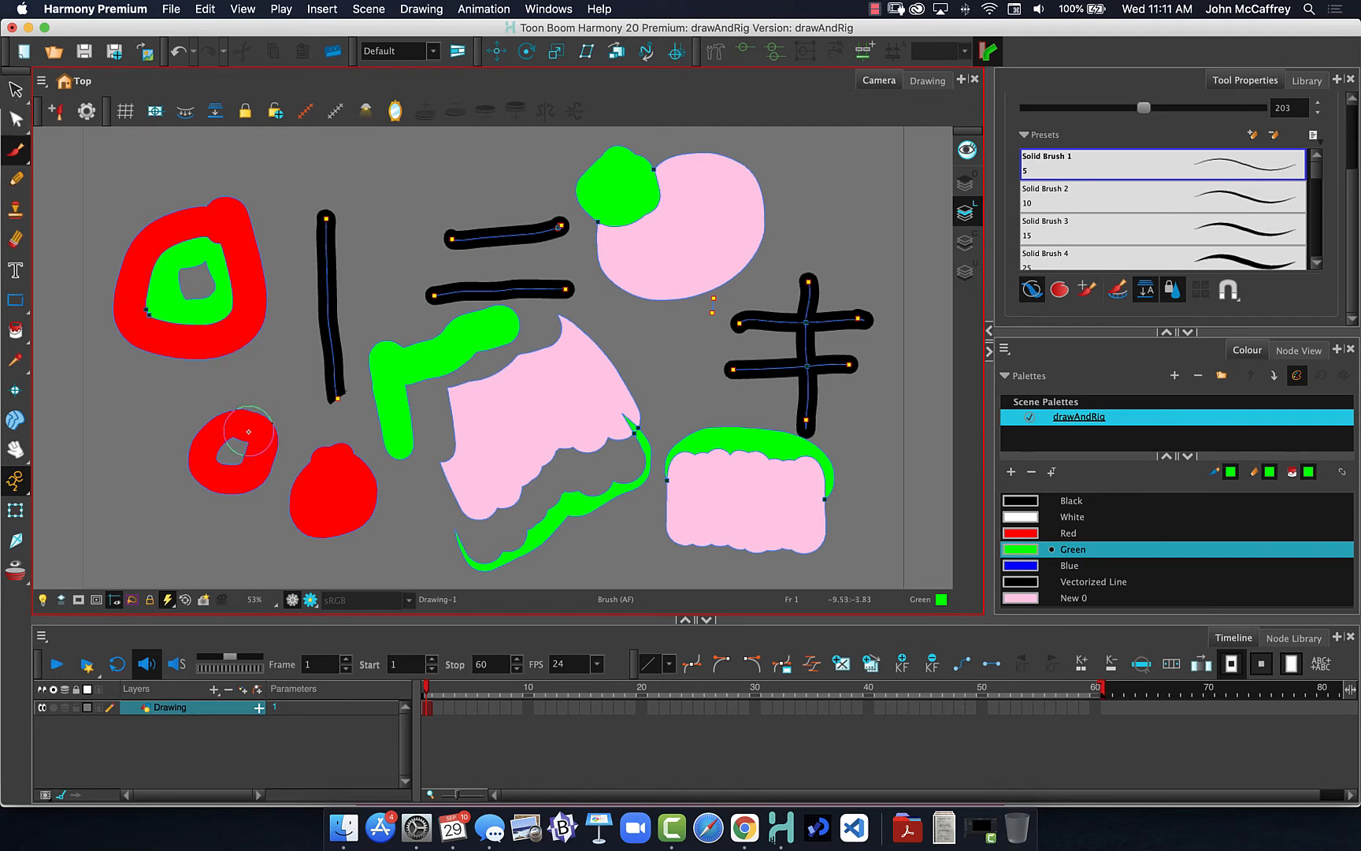
{"action": "left_click_drag", "start_coordinate": [254, 426], "coordinate": [202, 461]}
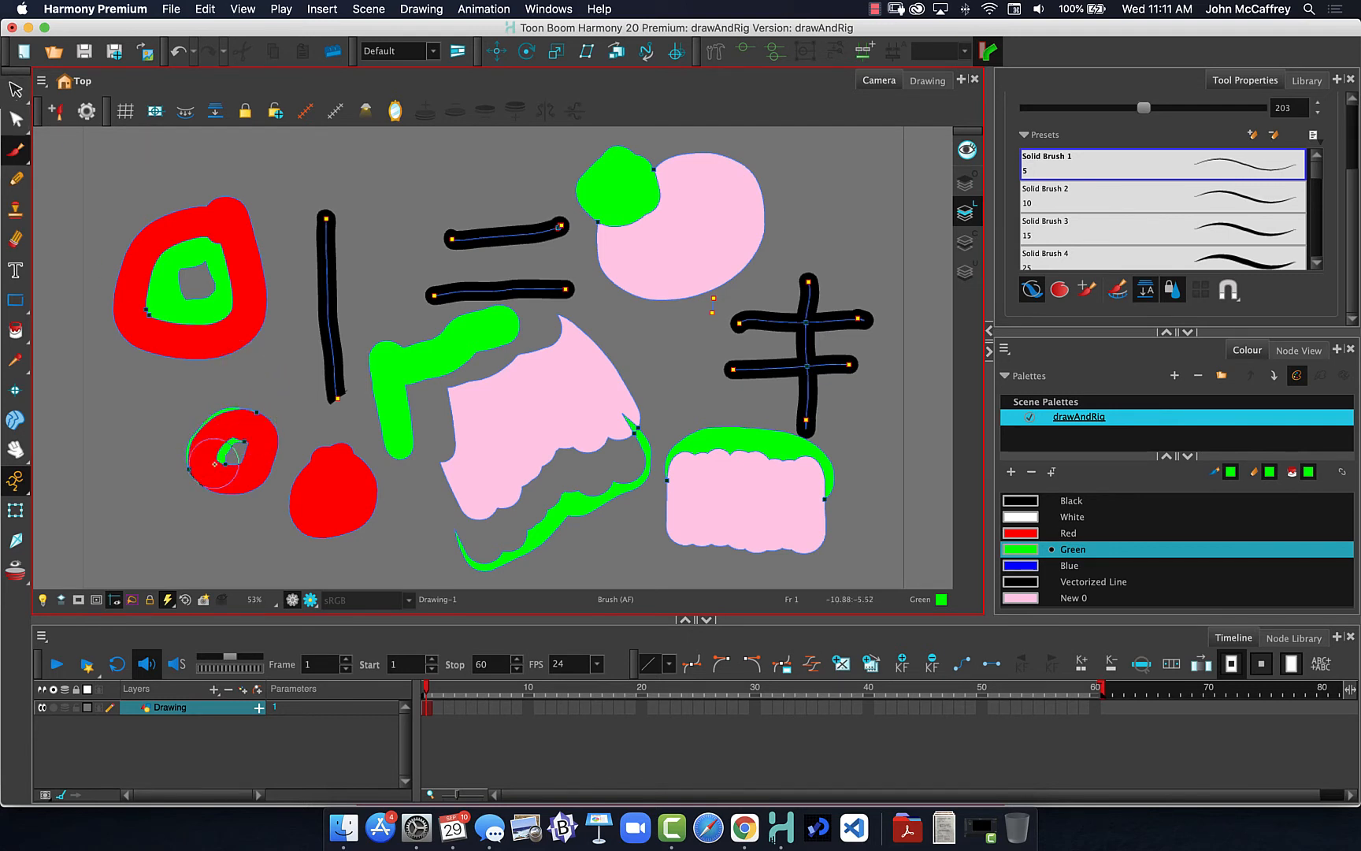
{"action": "left_click", "coordinate": [305, 506]}
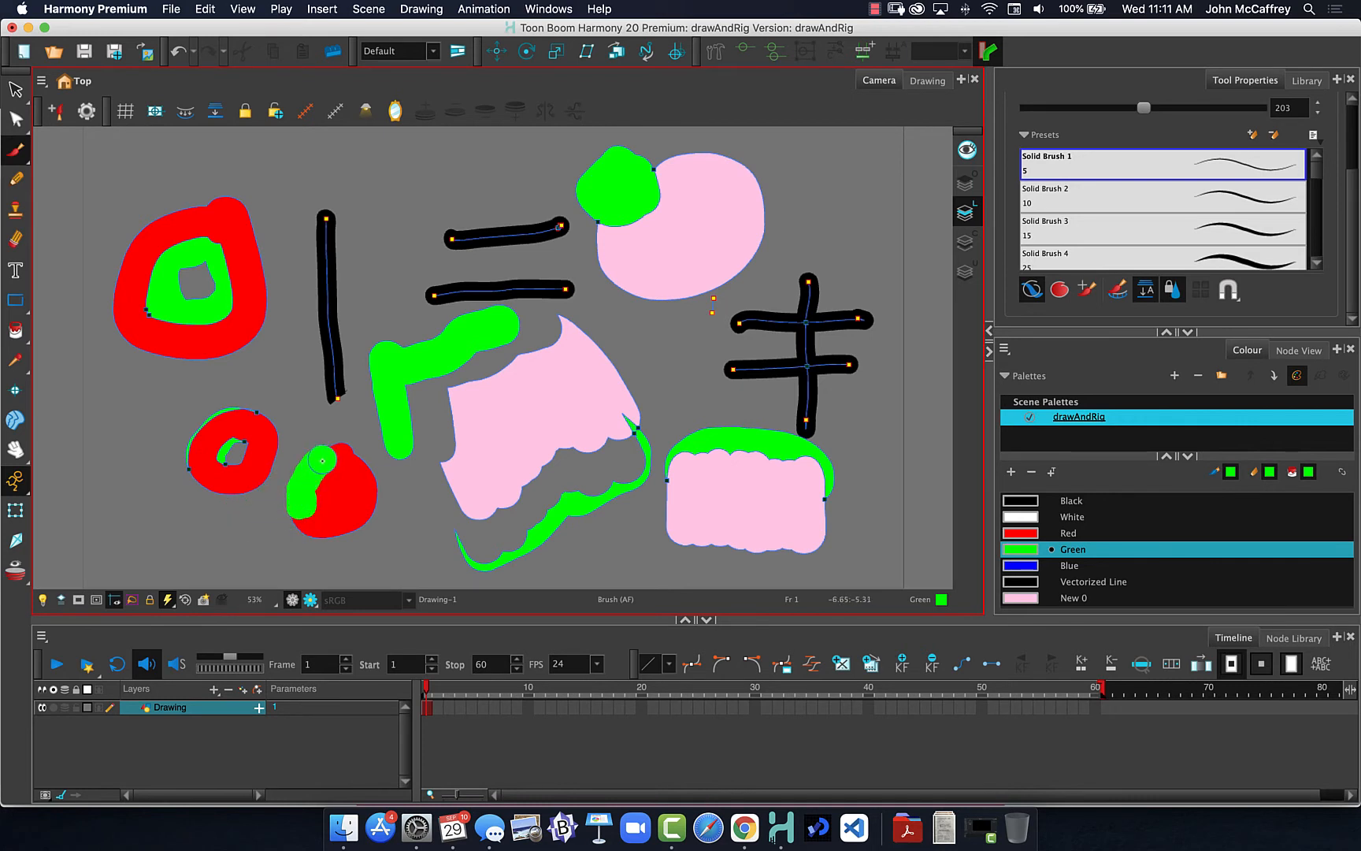
{"action": "key", "text": "super+z"}
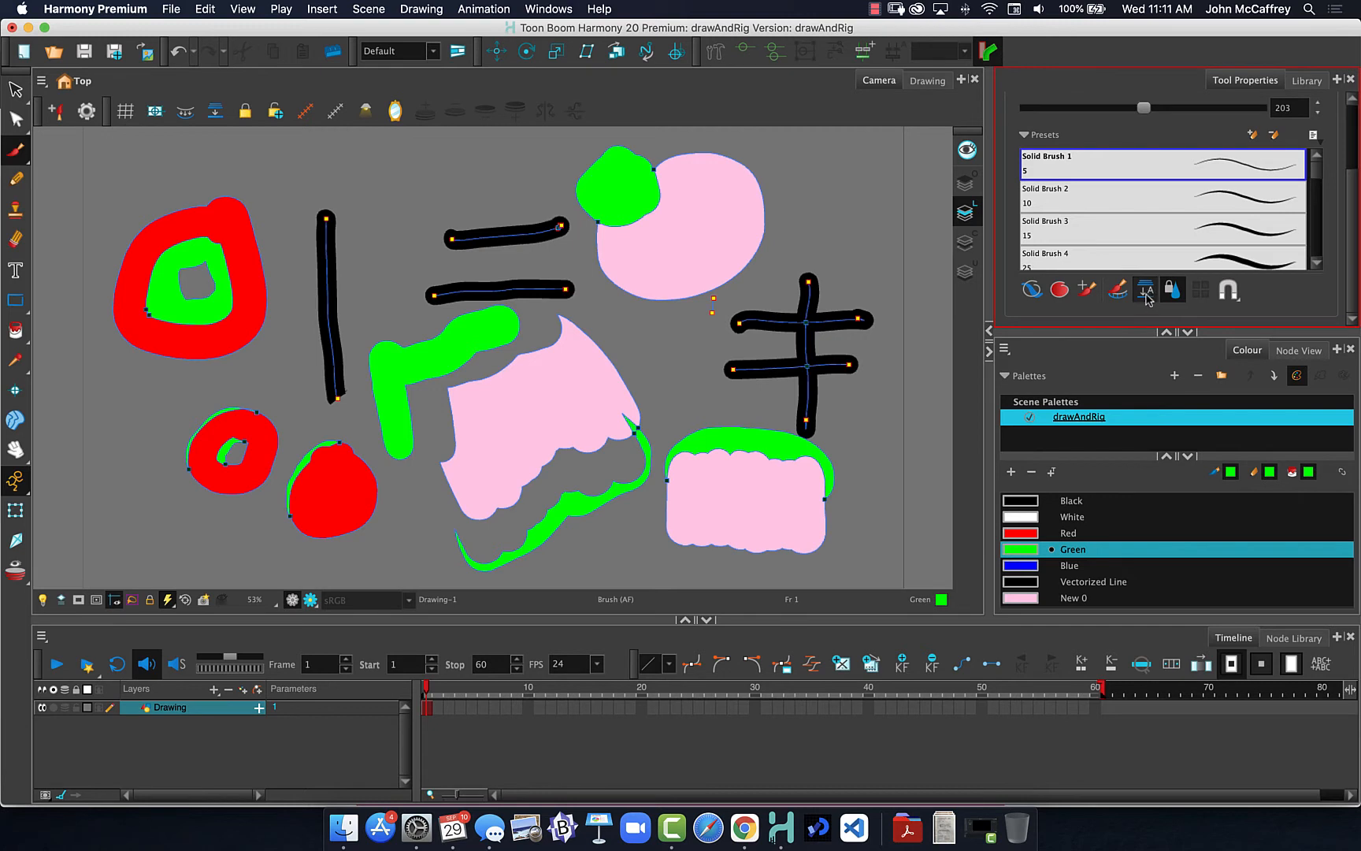
Step: Turn off the Brush's auto-flatten, choose Blue, and scribble over the entire round pink shape
{"action": "left_click", "coordinate": [1147, 298]}
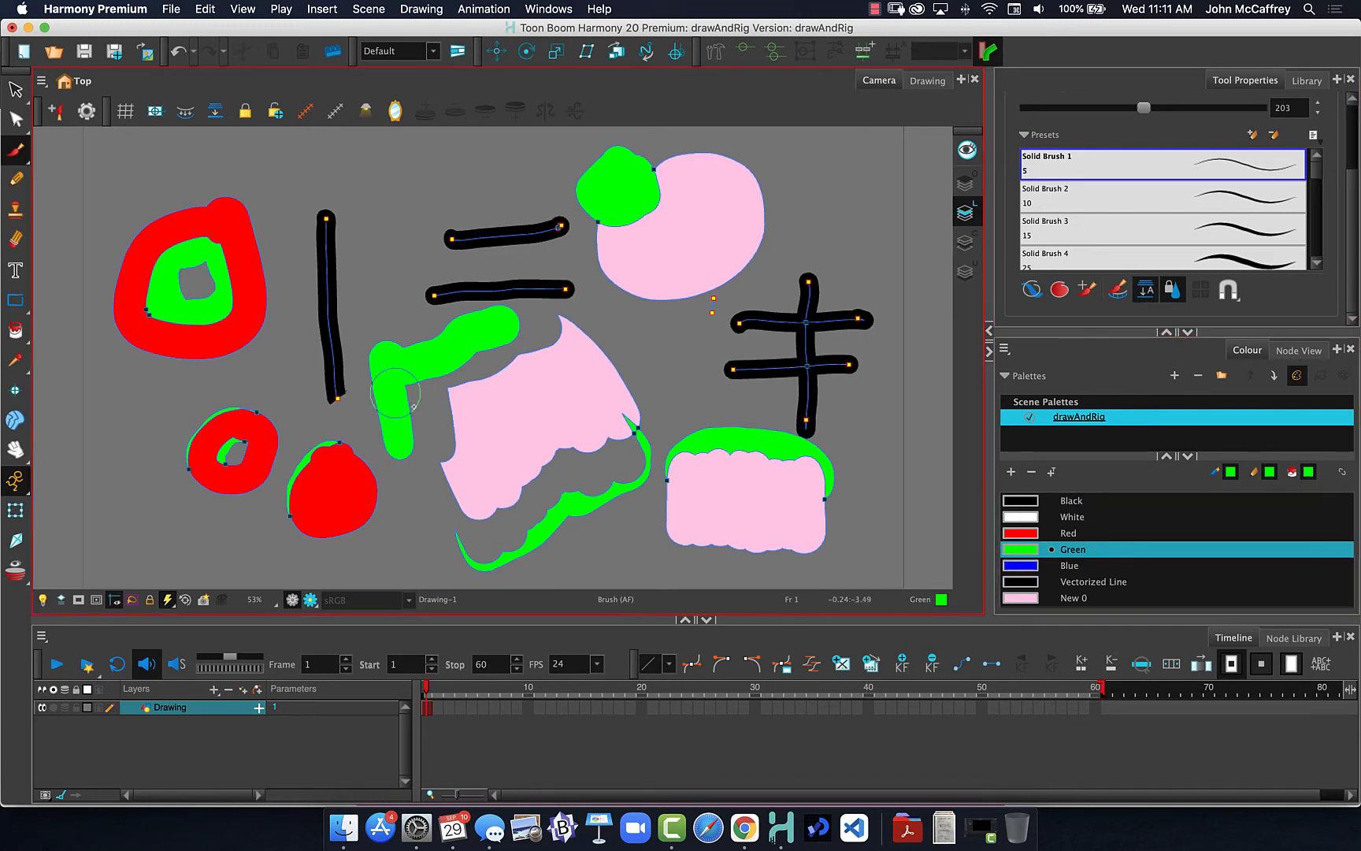
{"action": "left_click", "coordinate": [1146, 289]}
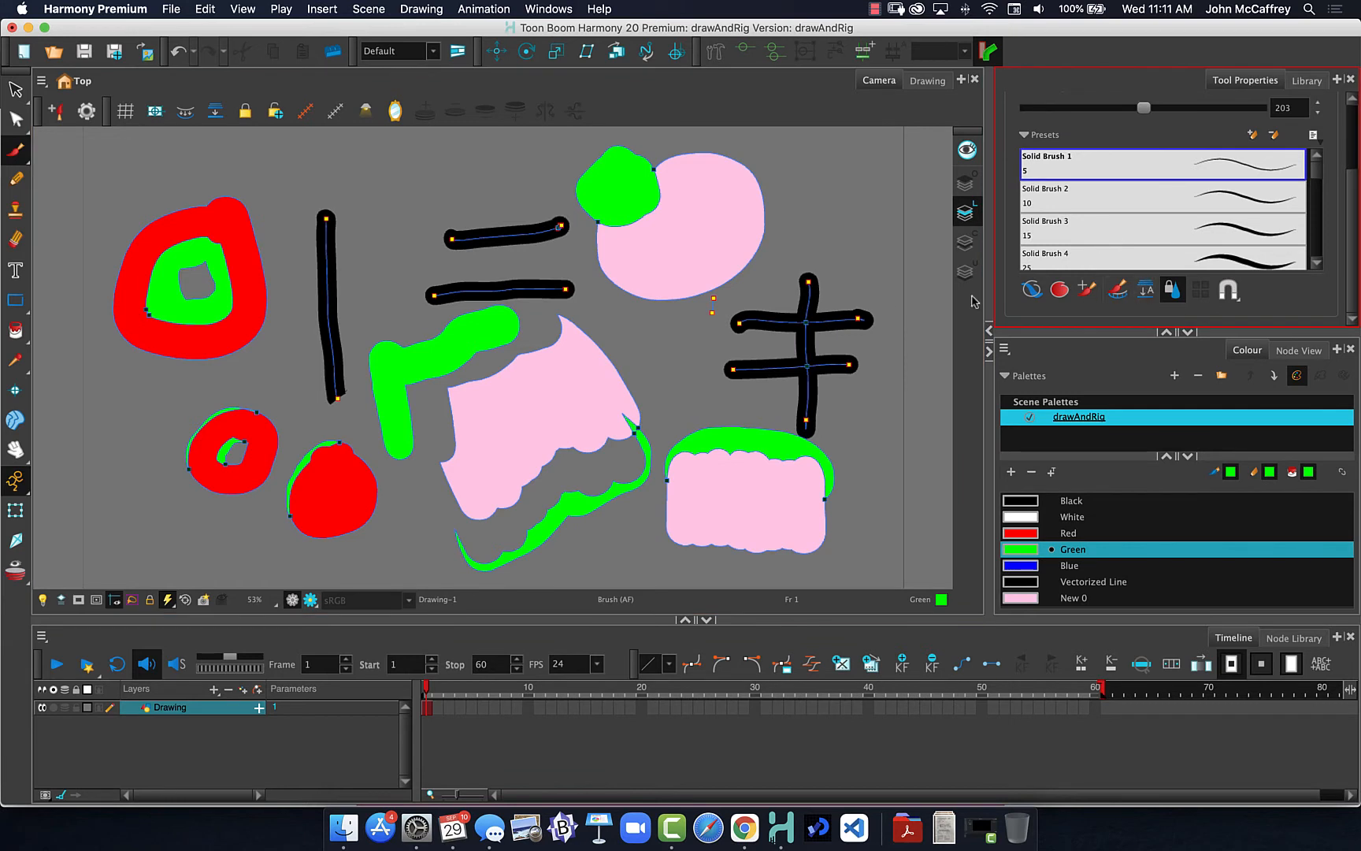
{"action": "left_click", "coordinate": [1016, 568]}
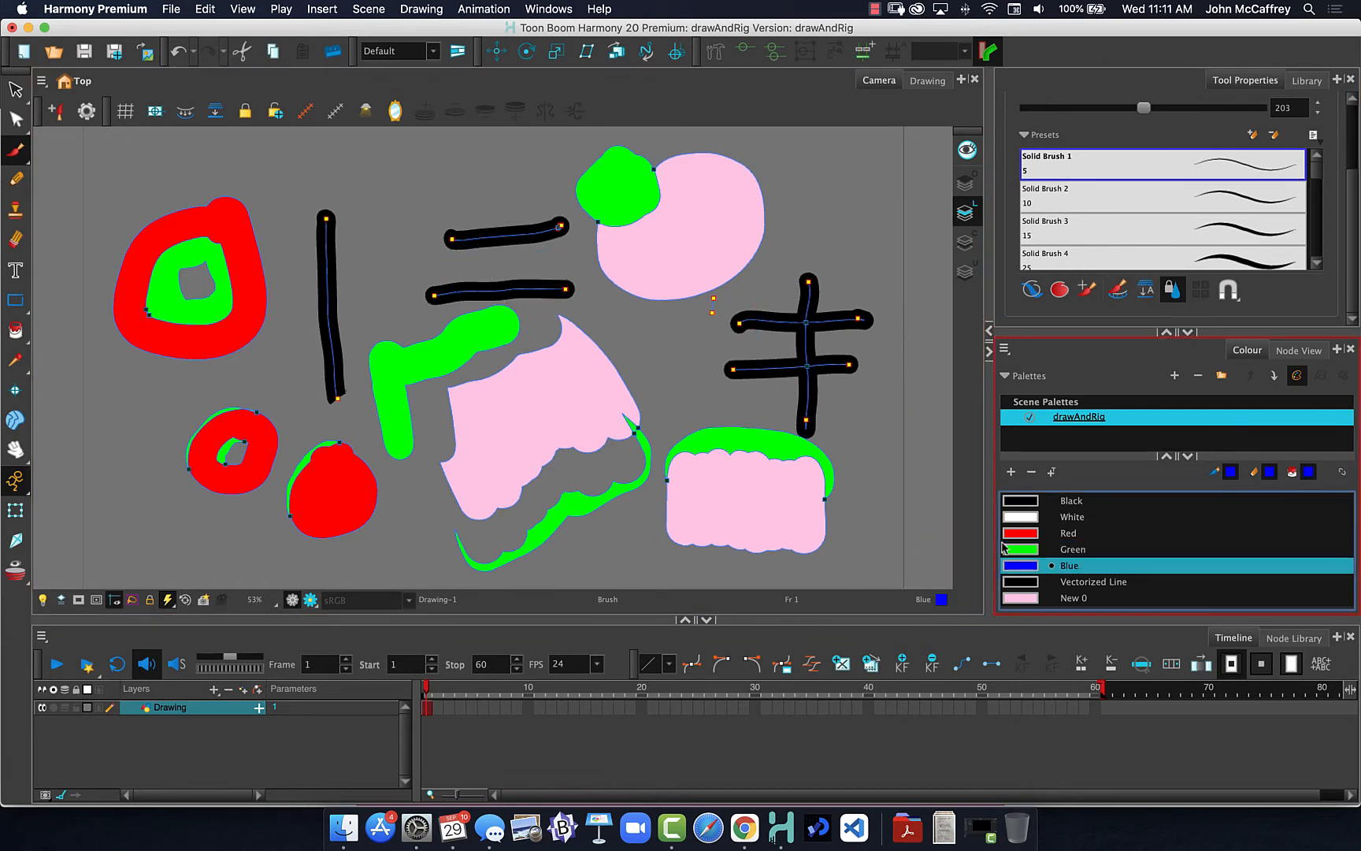
{"action": "mouse_move", "coordinate": [640, 282]}
{"action": "left_mouse_down"}
{"action": "mouse_move", "coordinate": [639, 310]}
{"action": "mouse_move", "coordinate": [655, 272]}
{"action": "mouse_move", "coordinate": [654, 296]}
{"action": "mouse_move", "coordinate": [672, 266]}
{"action": "mouse_move", "coordinate": [664, 299]}
{"action": "mouse_move", "coordinate": [726, 256]}
{"action": "mouse_move", "coordinate": [713, 283]}
{"action": "mouse_move", "coordinate": [743, 242]}
{"action": "mouse_move", "coordinate": [641, 274]}
{"action": "mouse_move", "coordinate": [652, 268]}
{"action": "mouse_move", "coordinate": [638, 260]}
{"action": "mouse_move", "coordinate": [639, 278]}
{"action": "mouse_move", "coordinate": [689, 288]}
{"action": "mouse_move", "coordinate": [625, 257]}
{"action": "mouse_move", "coordinate": [655, 281]}
{"action": "mouse_move", "coordinate": [620, 259]}
{"action": "mouse_move", "coordinate": [644, 284]}
{"action": "mouse_move", "coordinate": [617, 284]}
{"action": "mouse_move", "coordinate": [614, 252]}
{"action": "mouse_move", "coordinate": [644, 204]}
{"action": "mouse_move", "coordinate": [610, 234]}
{"action": "mouse_move", "coordinate": [639, 201]}
{"action": "mouse_move", "coordinate": [623, 243]}
{"action": "mouse_move", "coordinate": [694, 176]}
{"action": "mouse_move", "coordinate": [639, 194]}
{"action": "mouse_move", "coordinate": [645, 177]}
{"action": "mouse_move", "coordinate": [639, 235]}
{"action": "mouse_move", "coordinate": [655, 260]}
{"action": "mouse_move", "coordinate": [682, 230]}
{"action": "mouse_move", "coordinate": [698, 261]}
{"action": "mouse_move", "coordinate": [712, 186]}
{"action": "mouse_move", "coordinate": [732, 199]}
{"action": "mouse_move", "coordinate": [707, 229]}
{"action": "mouse_move", "coordinate": [706, 167]}
{"action": "mouse_move", "coordinate": [689, 191]}
{"action": "mouse_move", "coordinate": [704, 166]}
{"action": "mouse_move", "coordinate": [685, 172]}
{"action": "mouse_move", "coordinate": [734, 183]}
{"action": "mouse_move", "coordinate": [699, 182]}
{"action": "mouse_move", "coordinate": [720, 221]}
{"action": "mouse_move", "coordinate": [705, 192]}
{"action": "left_mouse_up"}
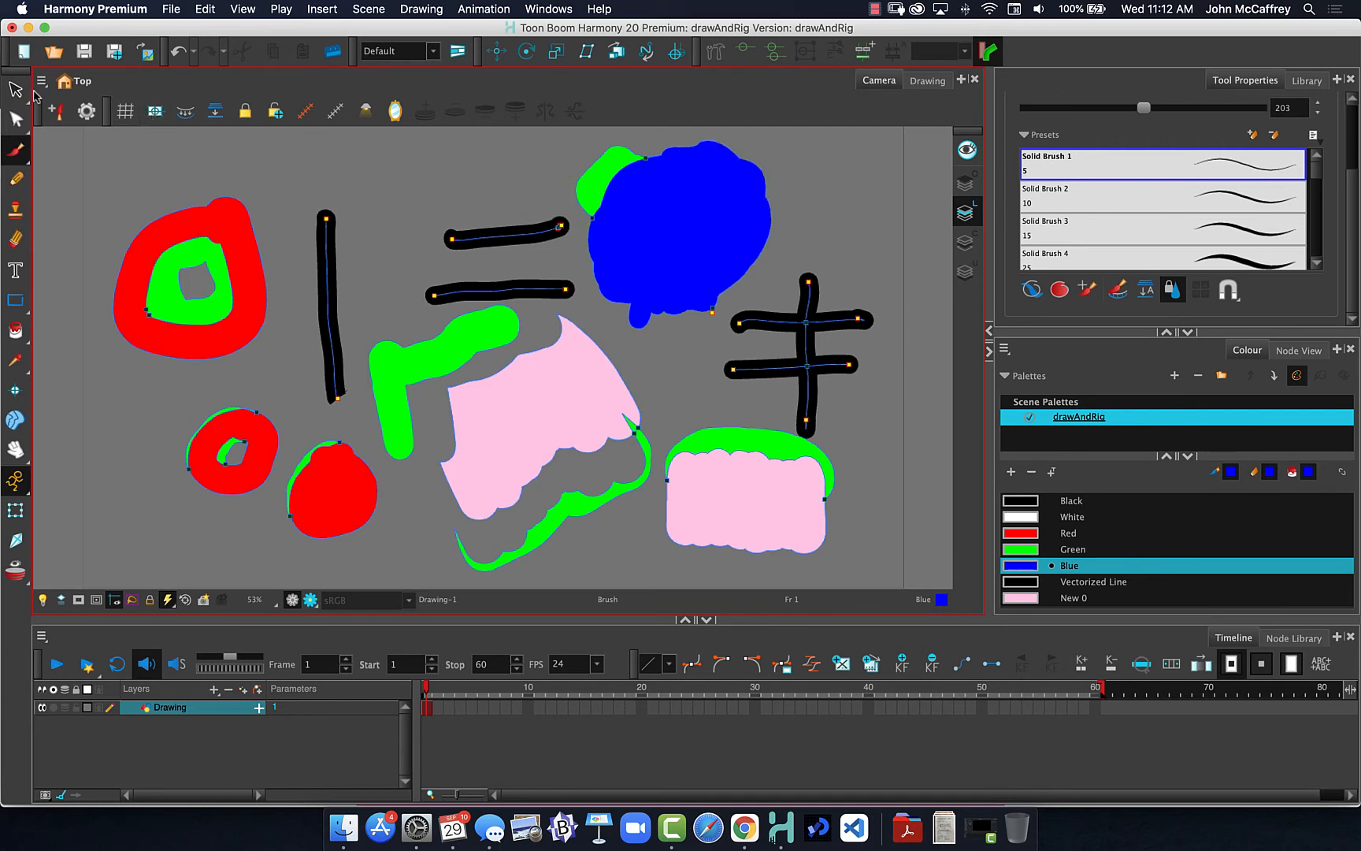
Step: Select the scribbled blue strokes over the round shape and flatten them
{"action": "left_click", "coordinate": [16, 89]}
{"action": "mouse_move", "coordinate": [564, 259]}
{"action": "left_mouse_down"}
{"action": "mouse_move", "coordinate": [709, 246]}
{"action": "mouse_move", "coordinate": [768, 197]}
{"action": "mouse_move", "coordinate": [674, 182]}
{"action": "mouse_move", "coordinate": [561, 223]}
{"action": "left_mouse_up"}
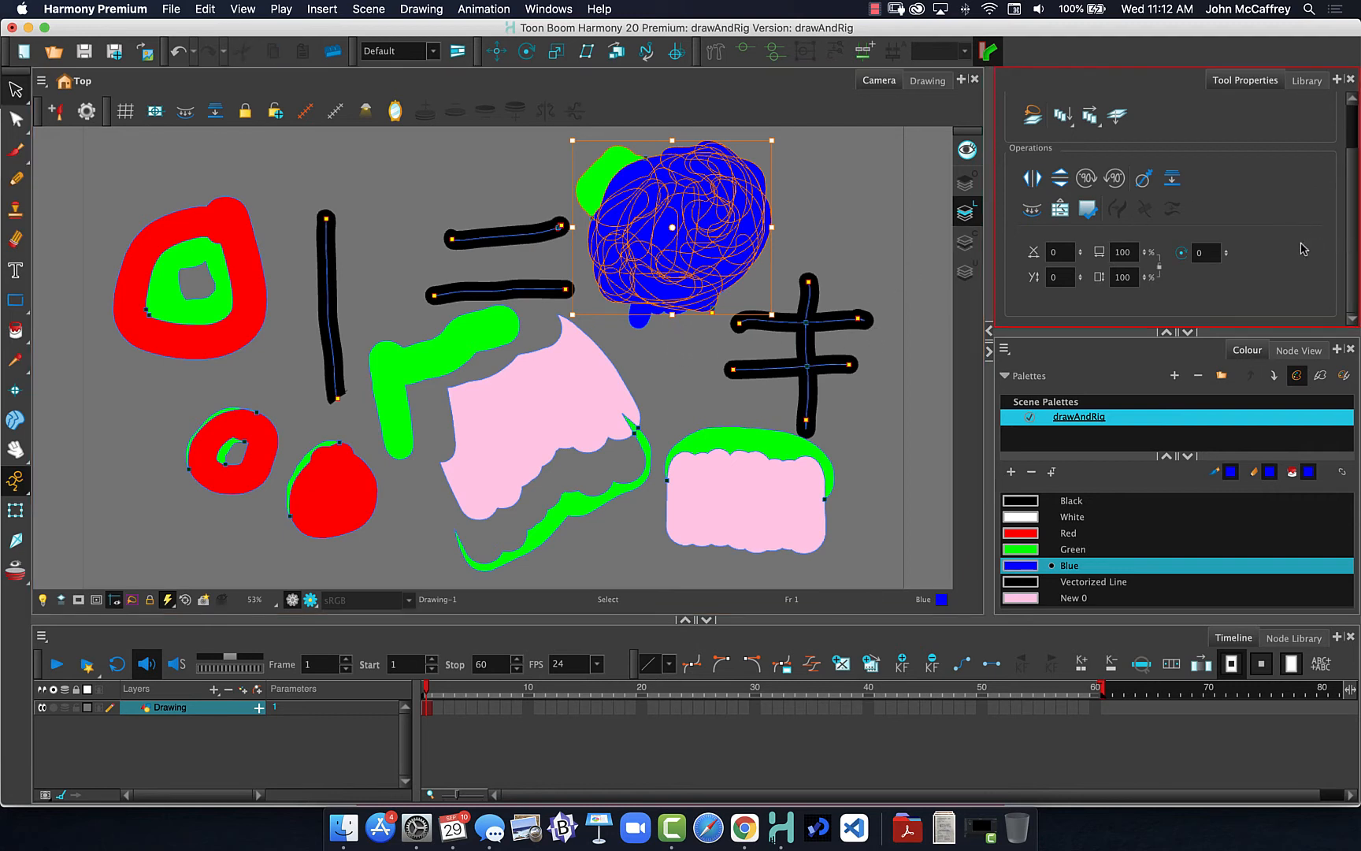
{"action": "left_click", "coordinate": [1173, 179]}
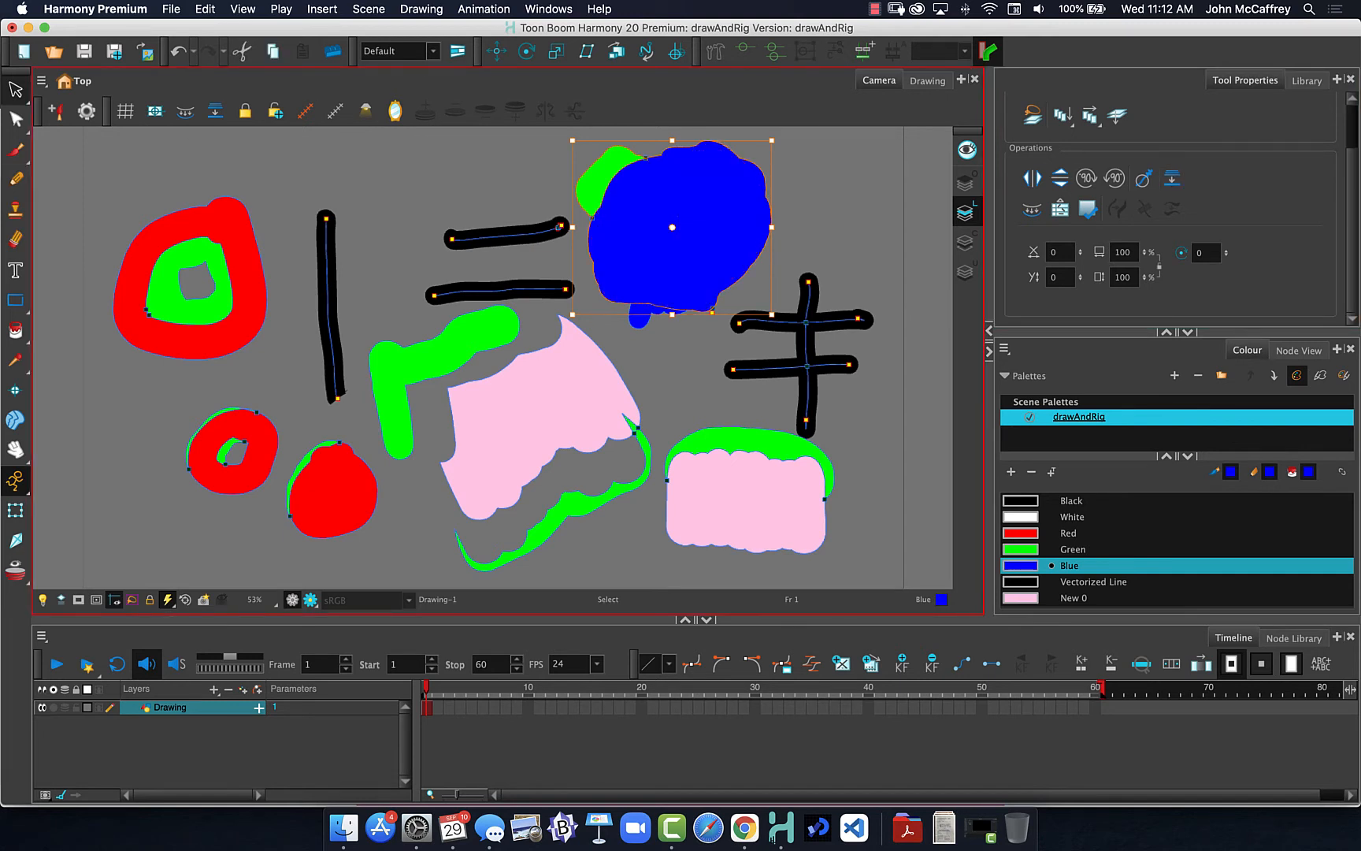
Step: Turn auto-flatten back on for the Brush
{"action": "left_click", "coordinate": [17, 152]}
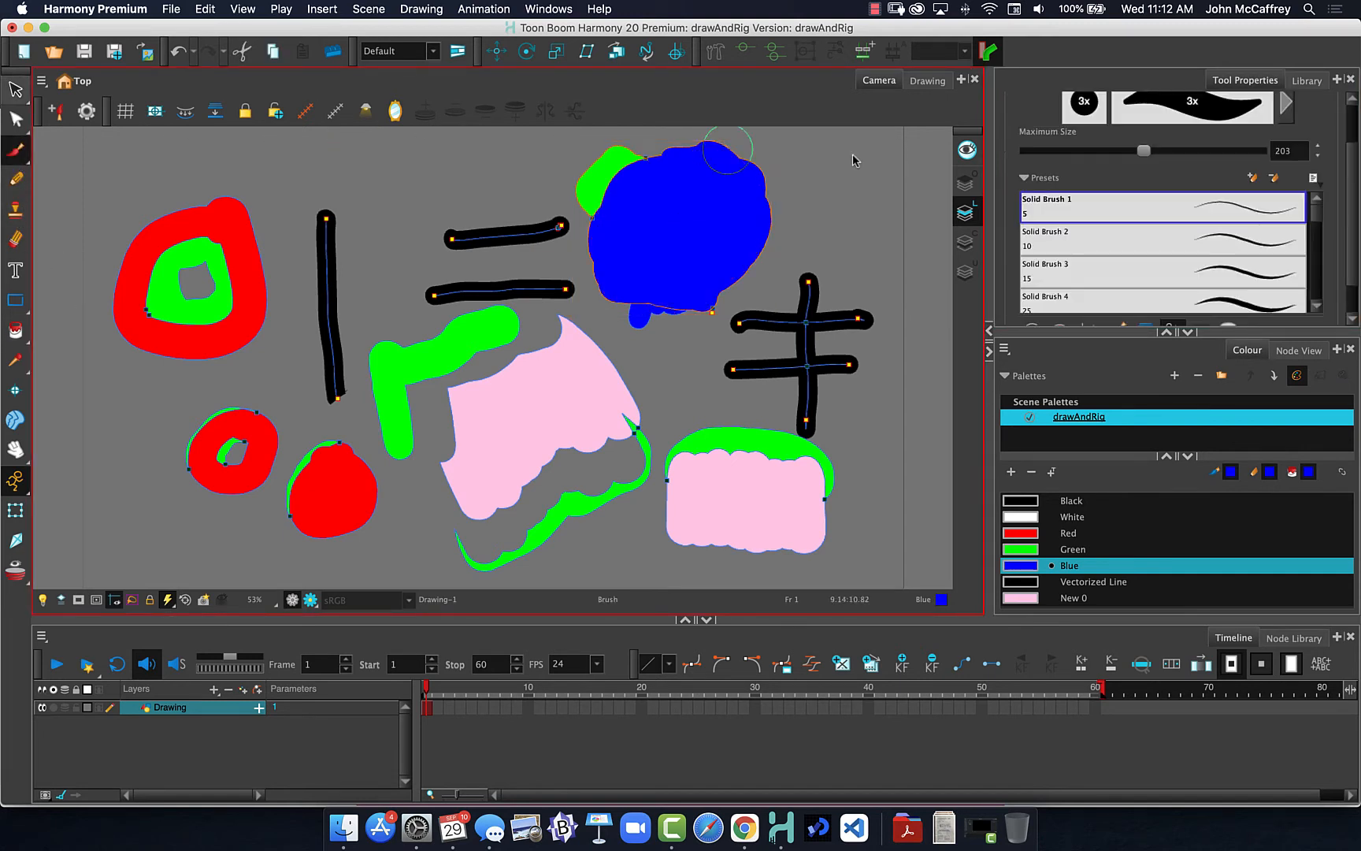
{"action": "scroll", "coordinate": [1354, 207], "scroll_direction": "down", "scroll_amount": 2}
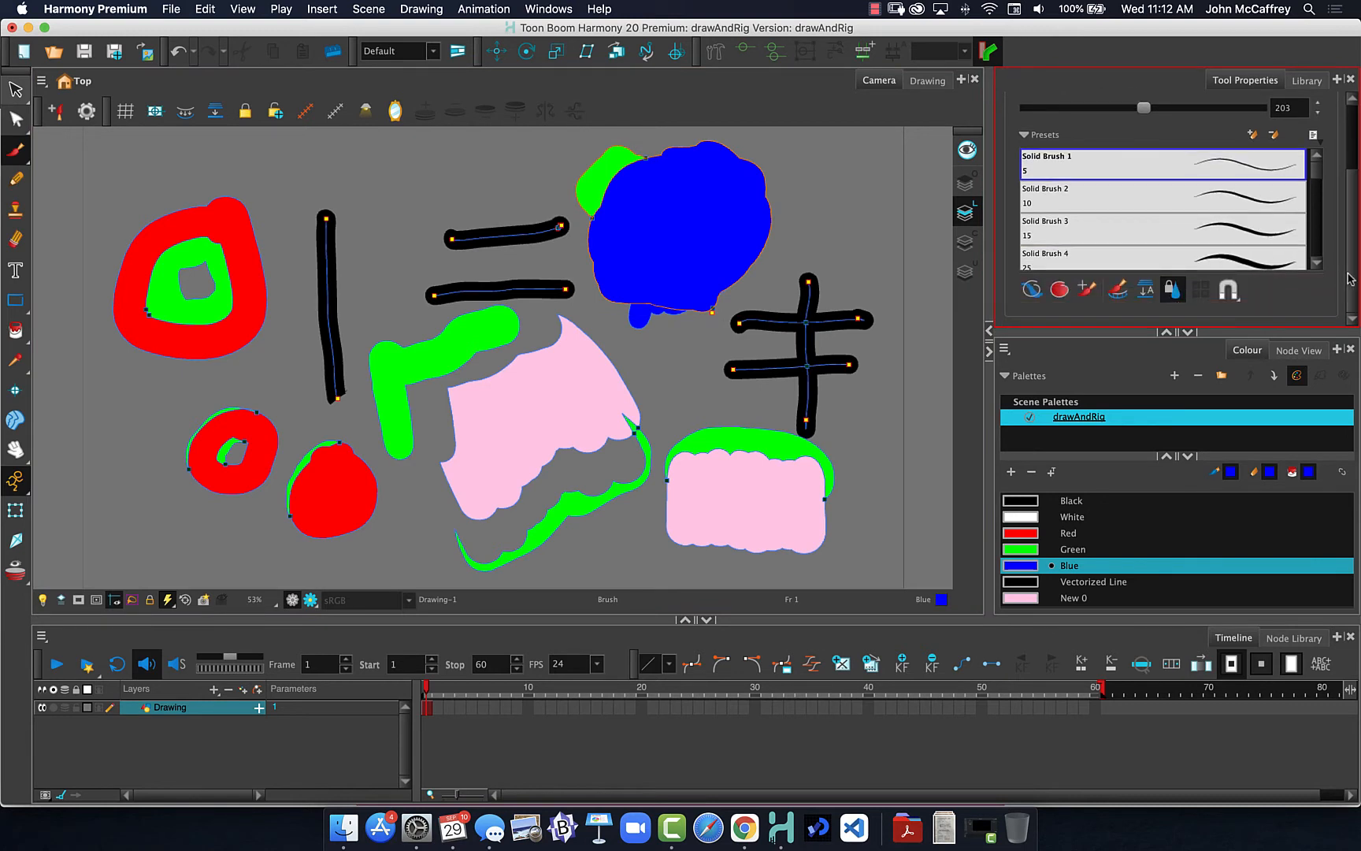
{"action": "left_click", "coordinate": [1117, 345]}
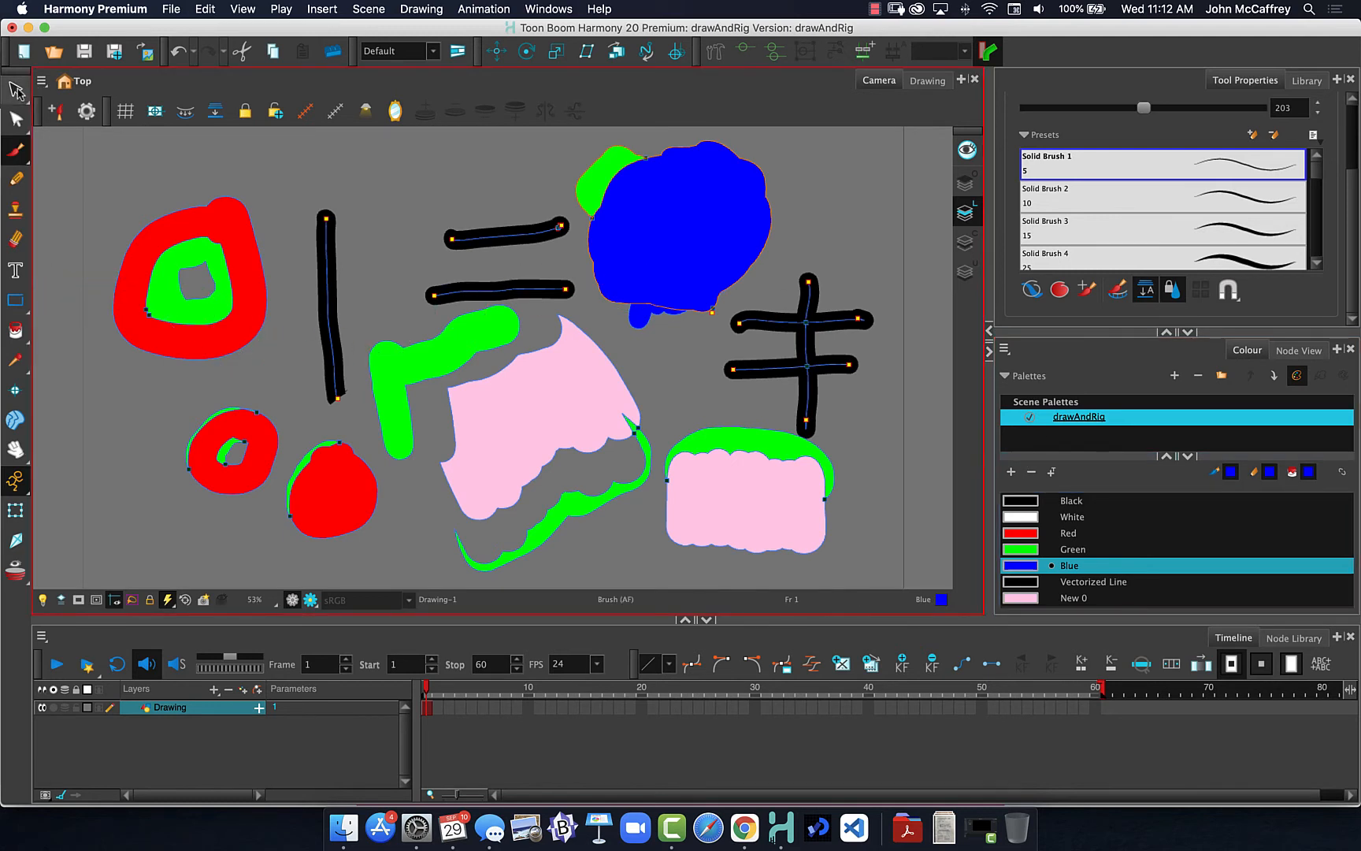
Step: Delete all the artwork in the drawing
{"action": "left_click", "coordinate": [15, 89]}
{"action": "key", "text": "ctrl+a"}
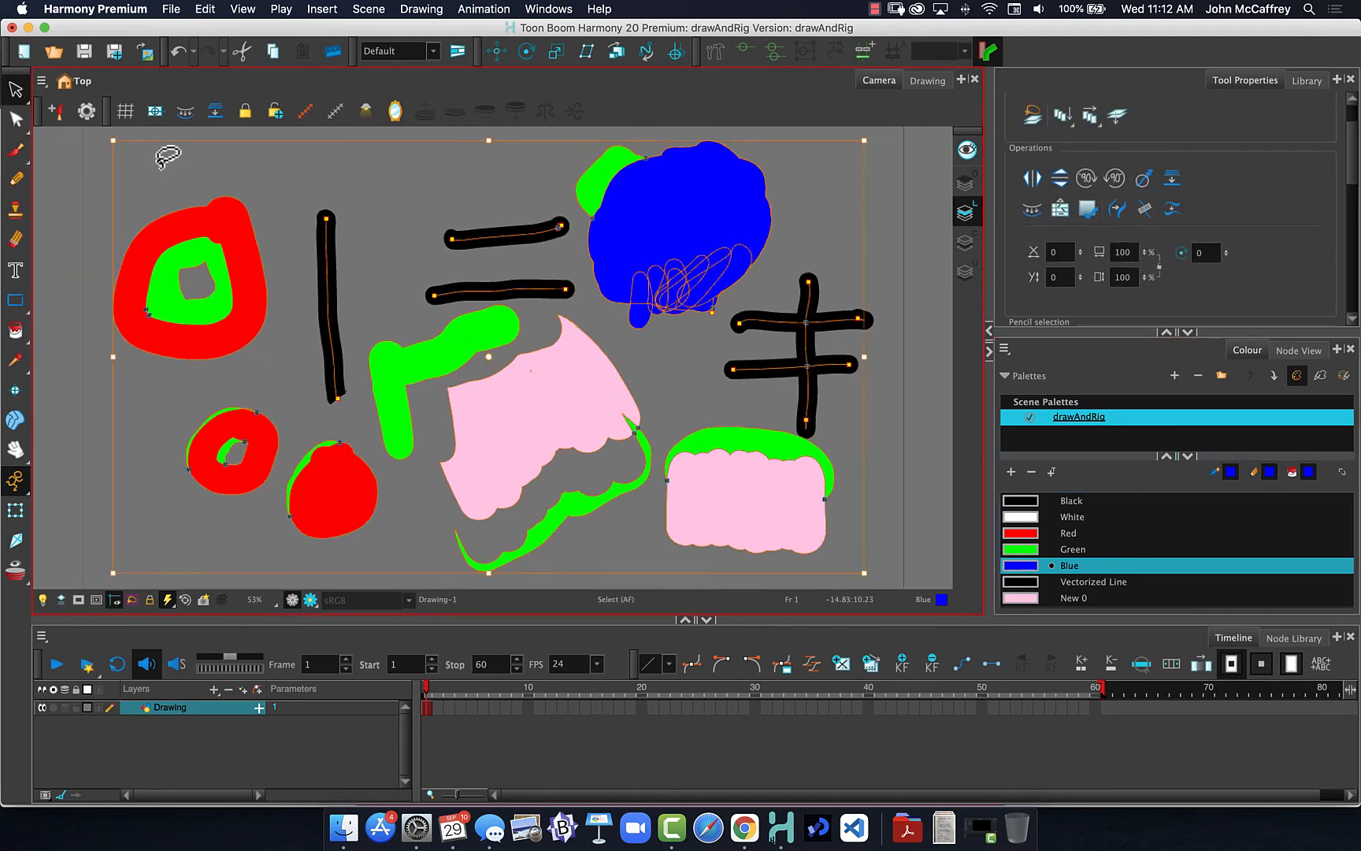
{"action": "key", "text": "Delete"}
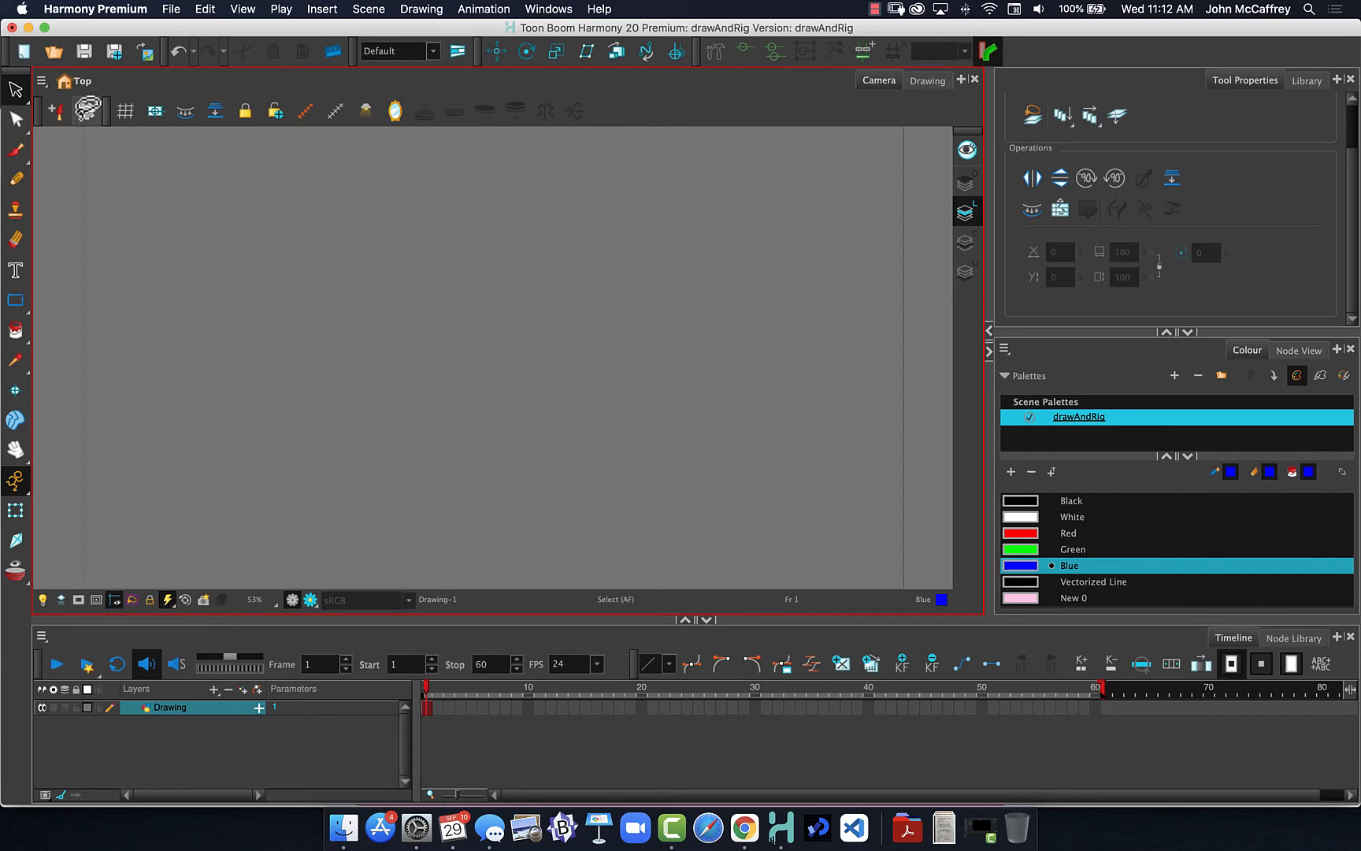
Step: Set the Pencil's maximum size to 22.4 and draw a closed Black square outline on the Line Art layer
{"action": "left_click", "coordinate": [15, 178]}
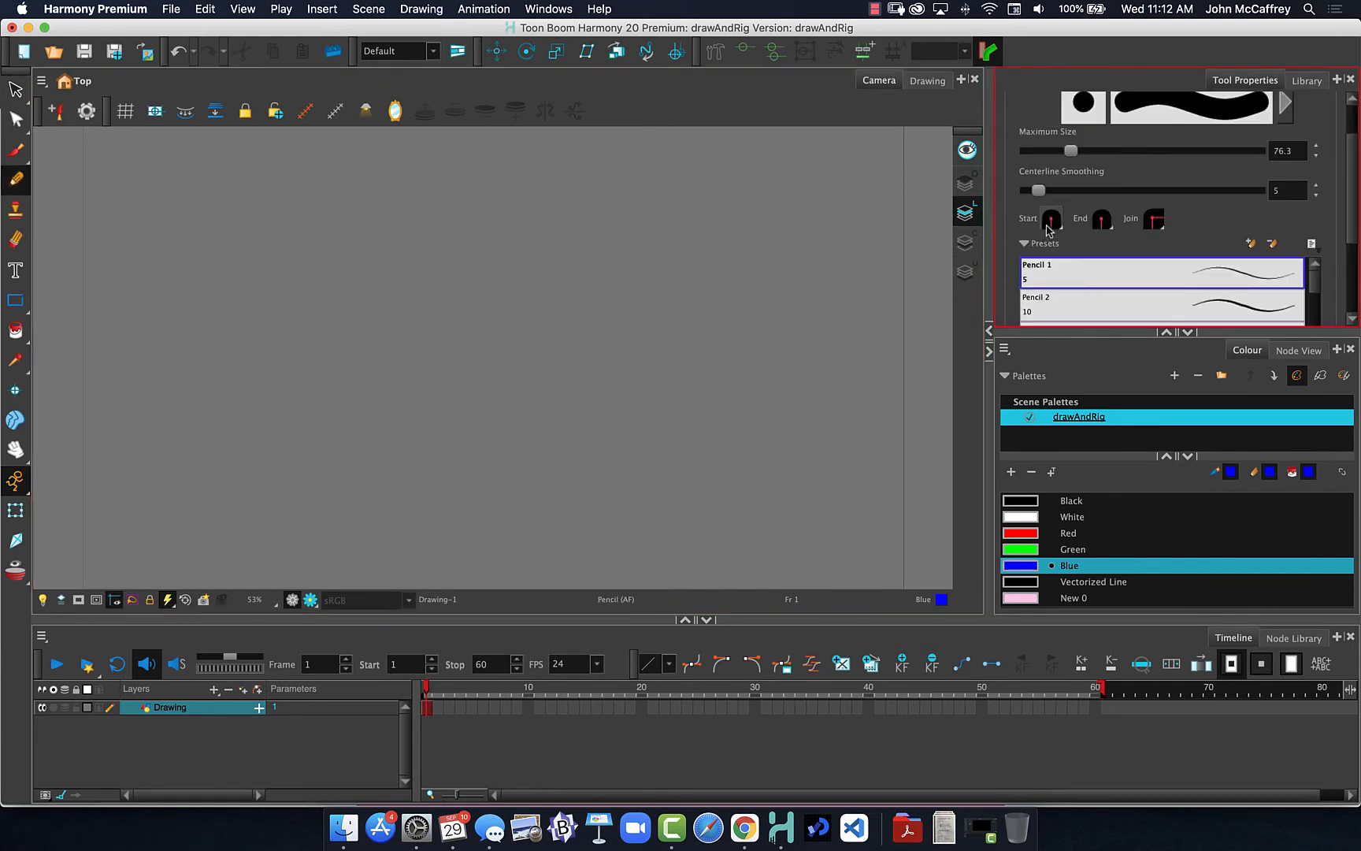
{"action": "left_click_drag", "start_coordinate": [1071, 150], "coordinate": [1041, 151]}
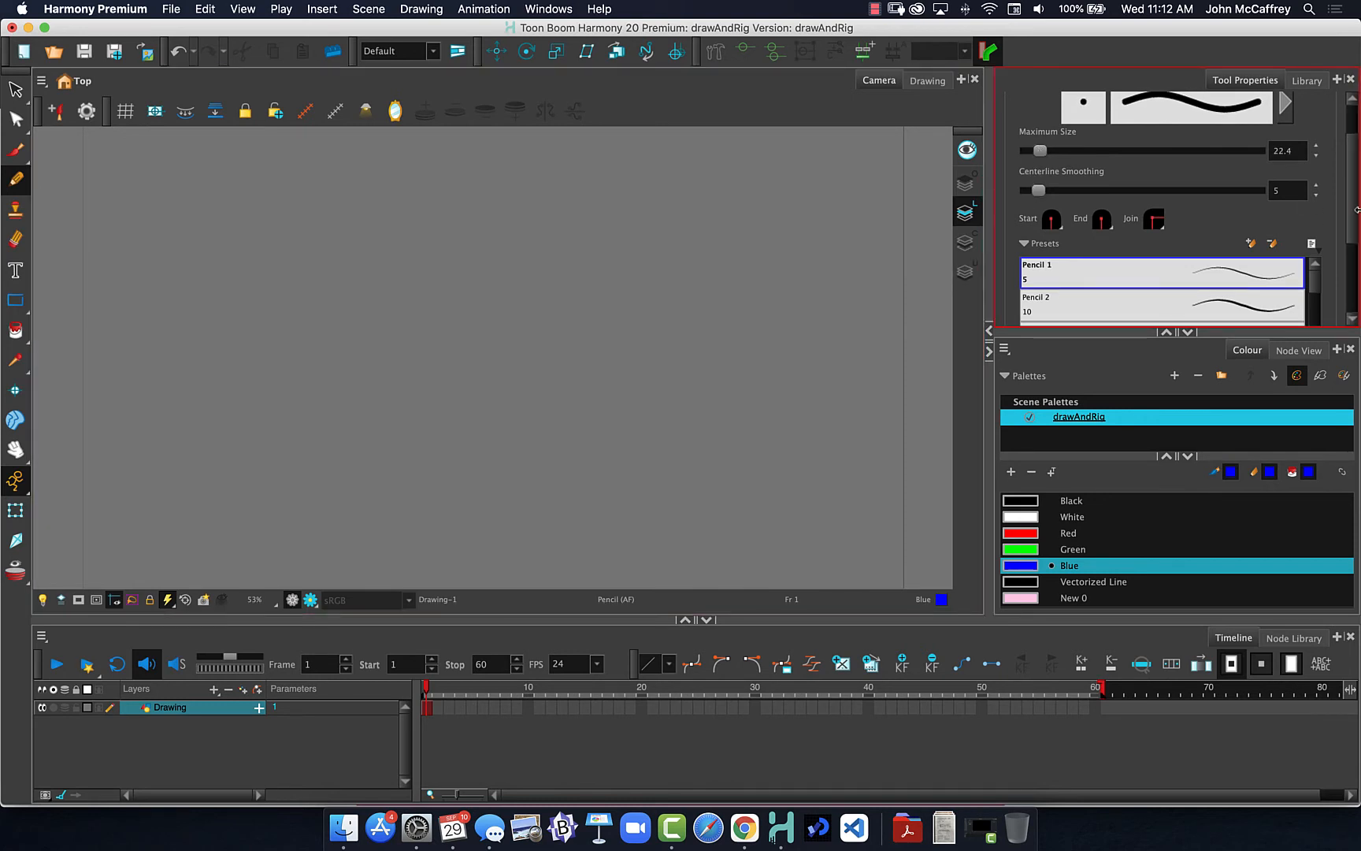
{"action": "mouse_move", "coordinate": [1352, 196]}
{"action": "left_mouse_down"}
{"action": "mouse_move", "coordinate": [1343, 268]}
{"action": "mouse_move", "coordinate": [1354, 148]}
{"action": "left_mouse_up"}
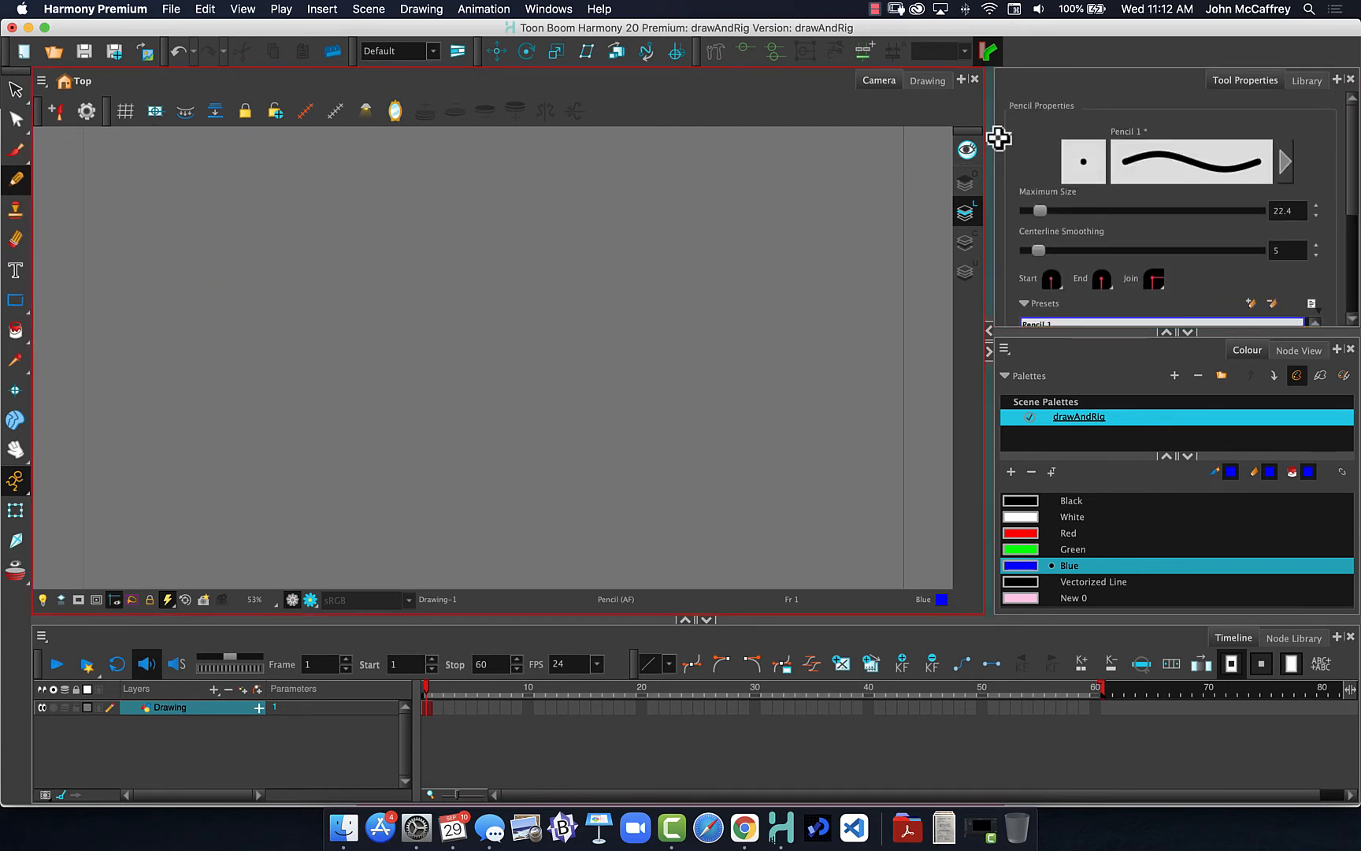
{"action": "left_click", "coordinate": [959, 210]}
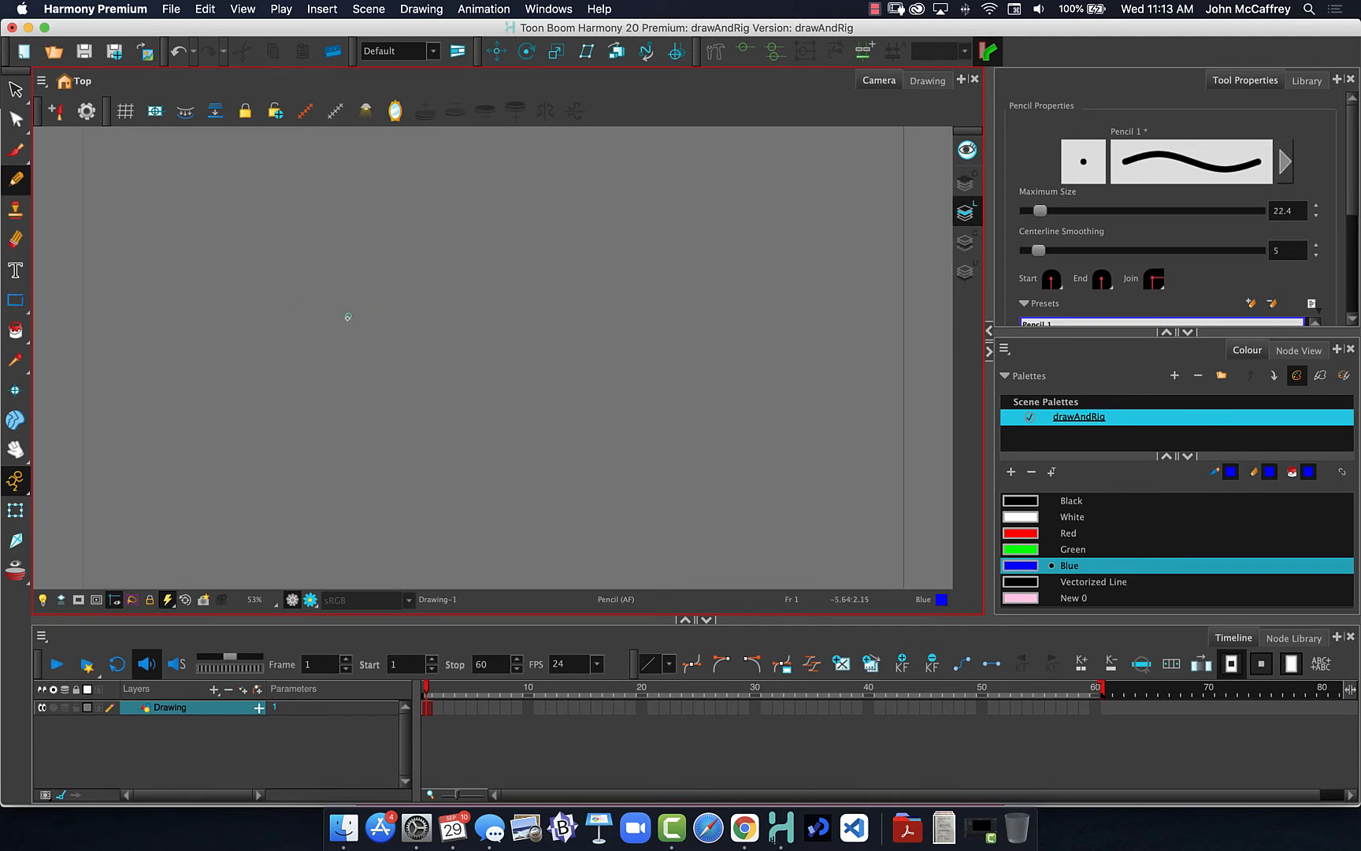
{"action": "left_click", "coordinate": [1022, 501]}
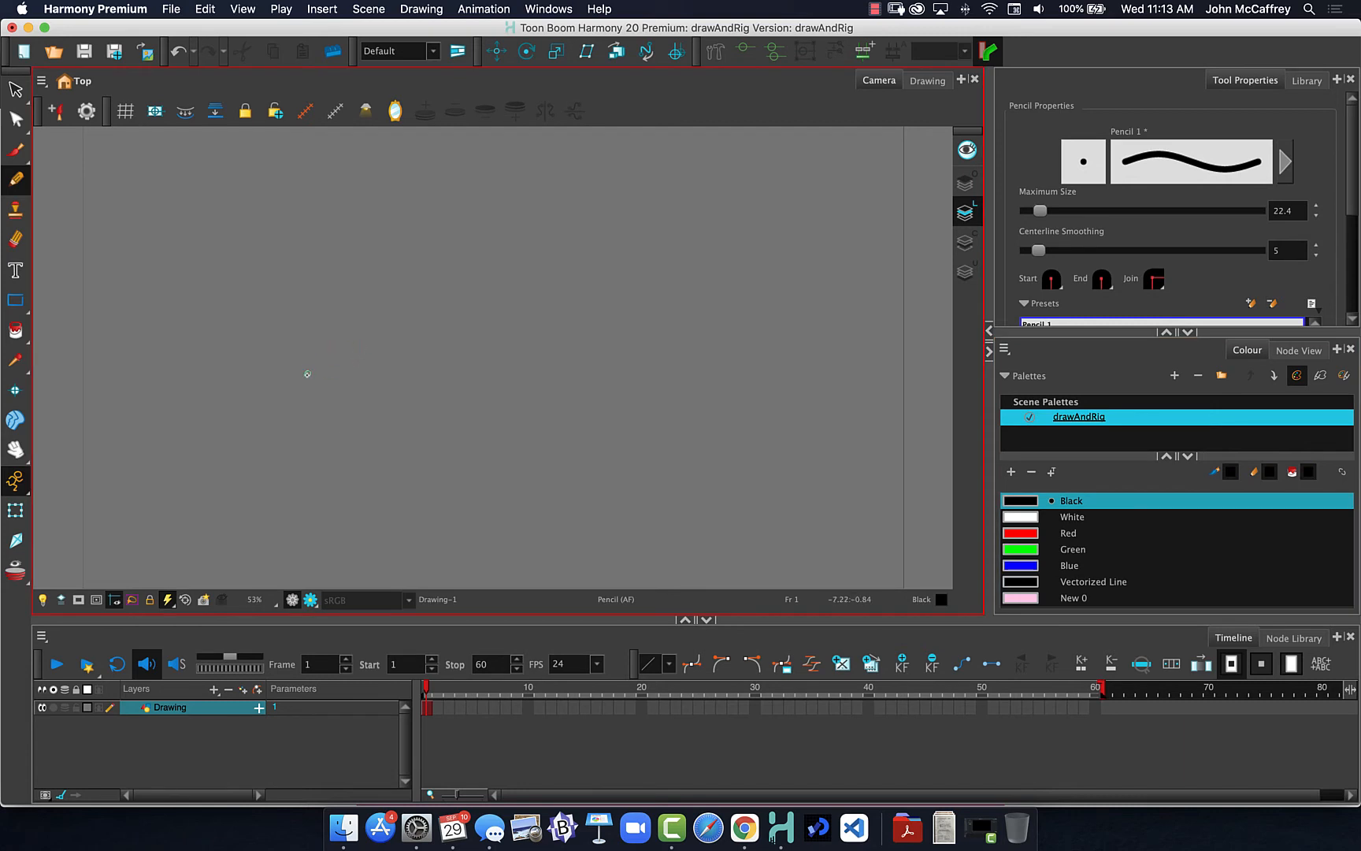
{"action": "mouse_move", "coordinate": [307, 373]}
{"action": "left_mouse_down"}
{"action": "mouse_move", "coordinate": [298, 274]}
{"action": "mouse_move", "coordinate": [315, 253]}
{"action": "mouse_move", "coordinate": [418, 257]}
{"action": "mouse_move", "coordinate": [437, 376]}
{"action": "mouse_move", "coordinate": [309, 368]}
{"action": "left_mouse_up"}
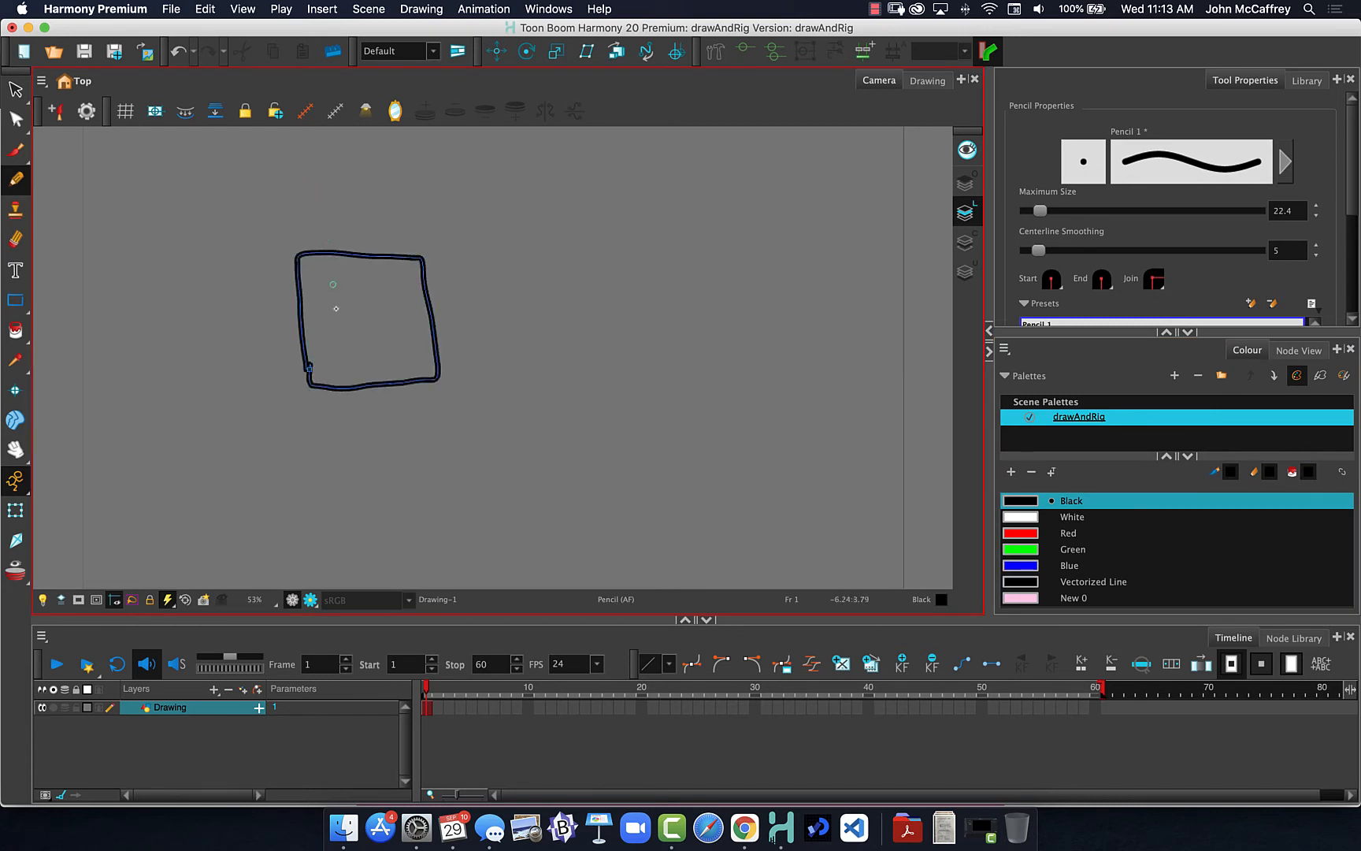
Step: On the Colour Art layer, fill the inside of the black square with Red brush strokes
{"action": "left_click", "coordinate": [965, 242]}
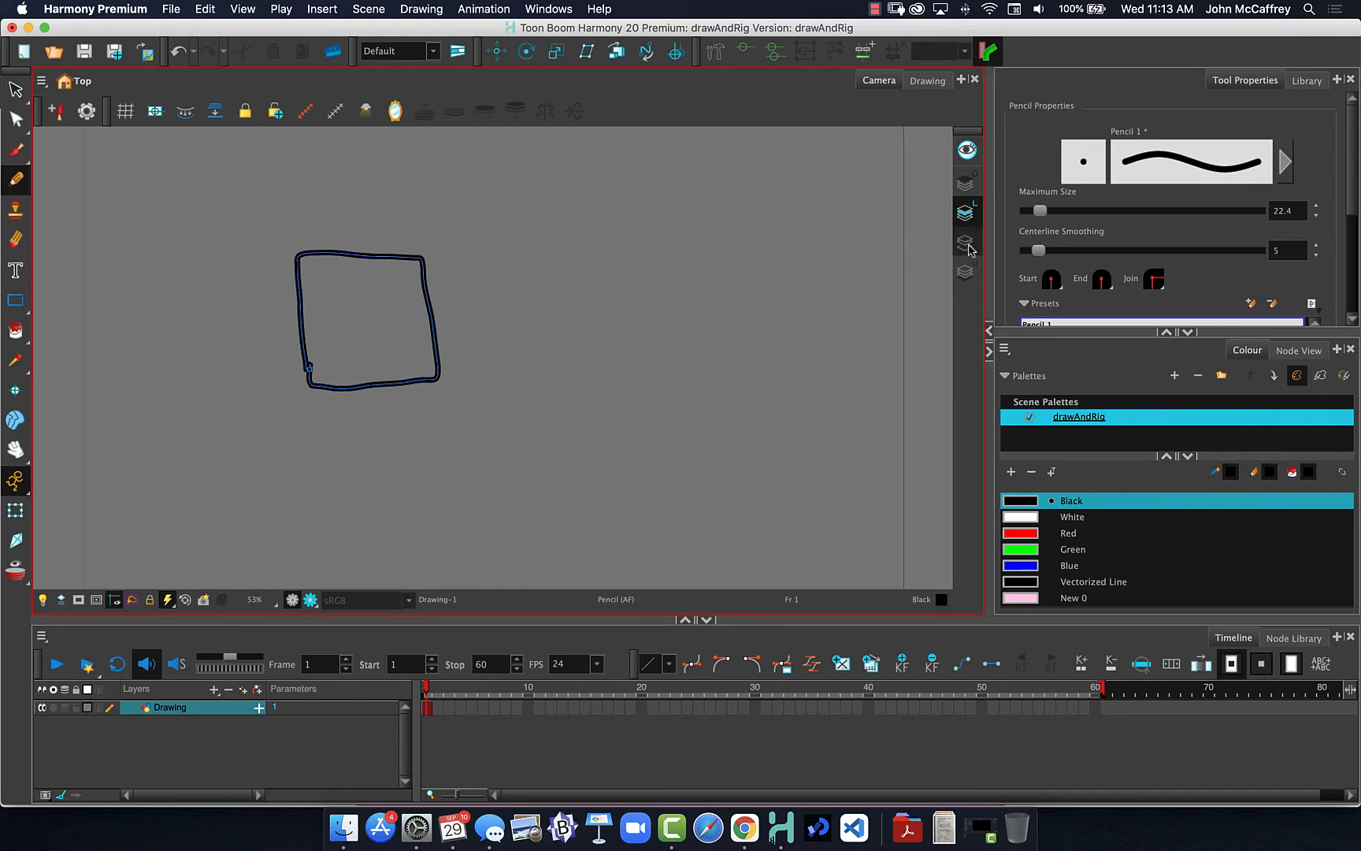
{"action": "left_click", "coordinate": [1026, 536]}
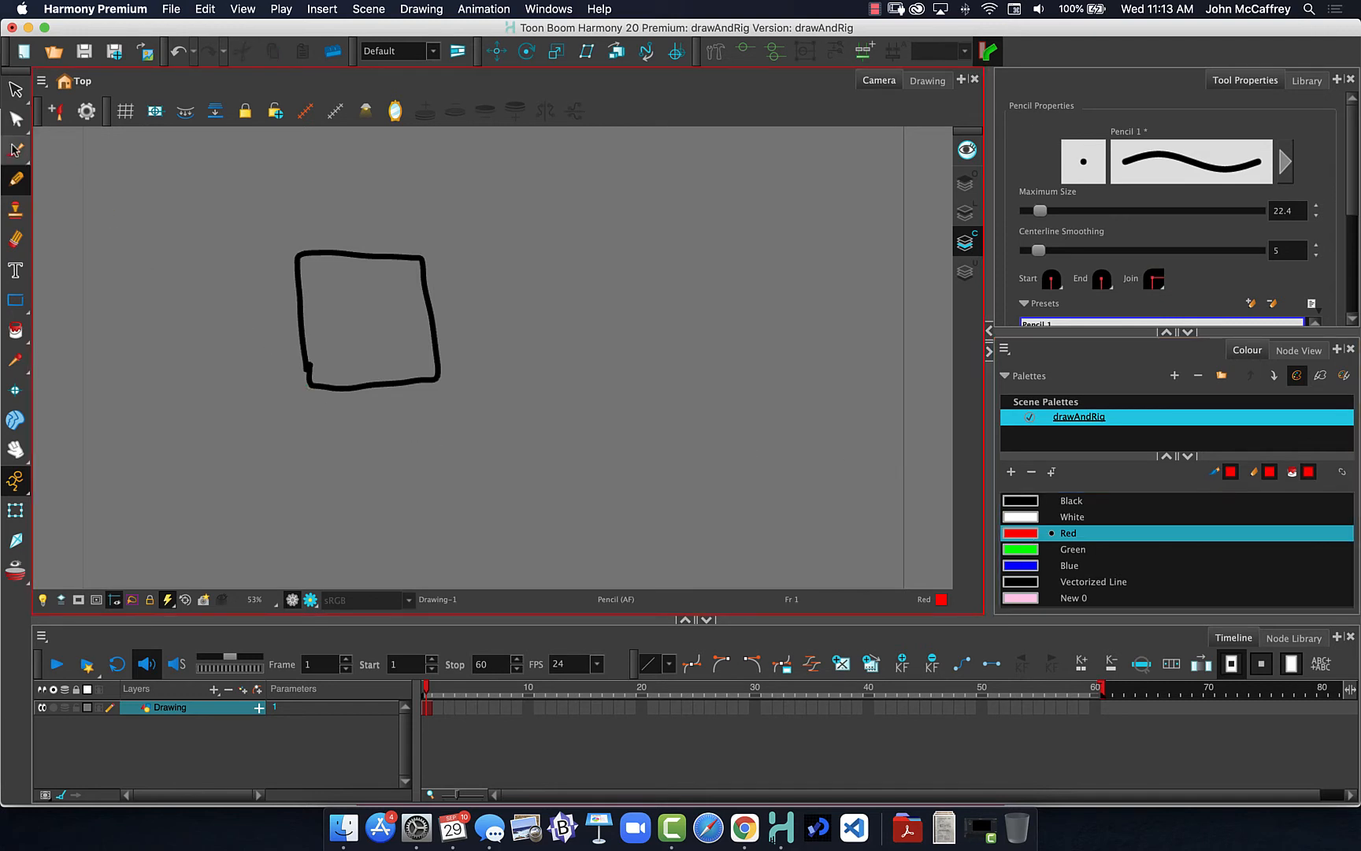
{"action": "left_click", "coordinate": [15, 150]}
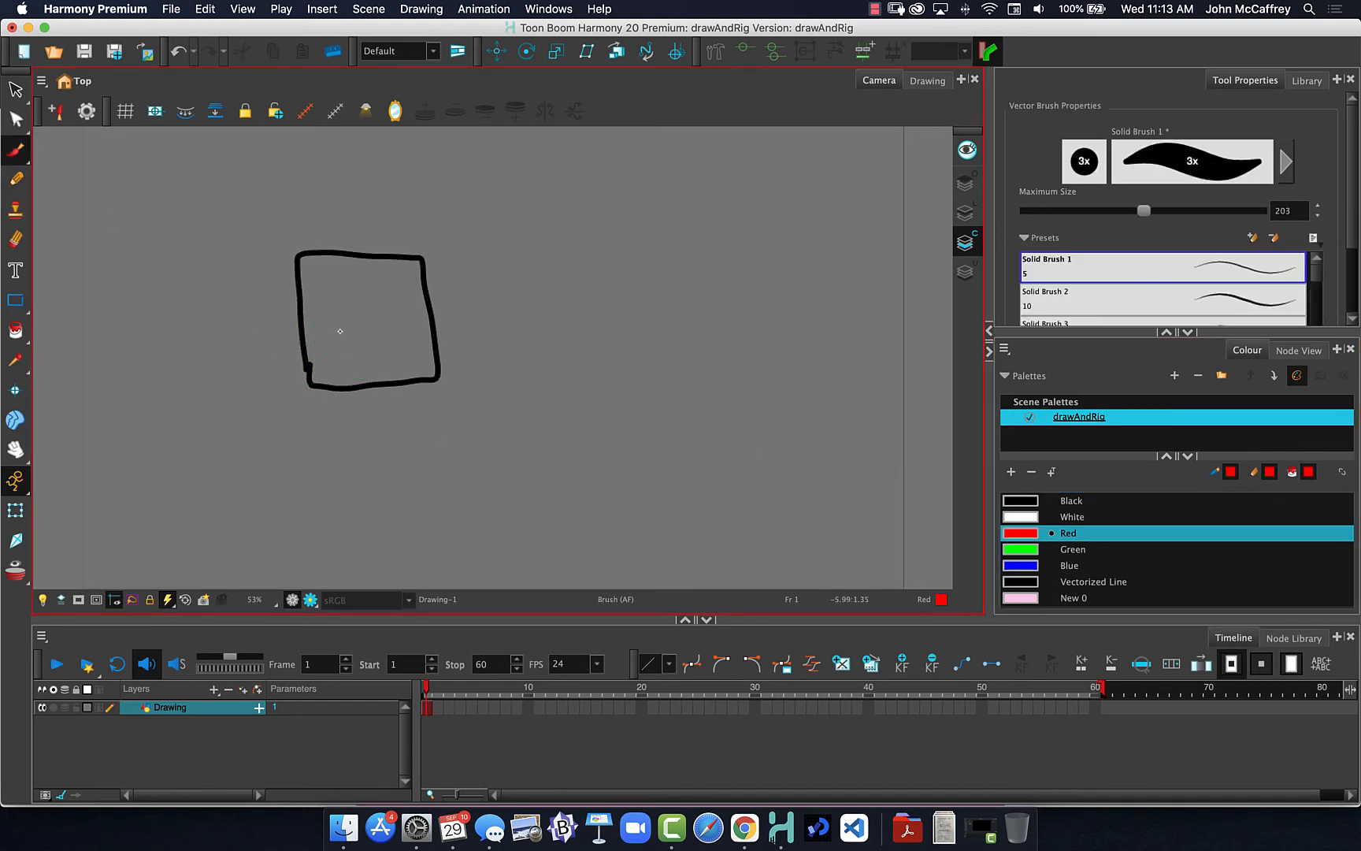
{"action": "mouse_move", "coordinate": [336, 337]}
{"action": "left_mouse_down"}
{"action": "mouse_move", "coordinate": [332, 370]}
{"action": "mouse_move", "coordinate": [327, 356]}
{"action": "mouse_move", "coordinate": [329, 373]}
{"action": "mouse_move", "coordinate": [422, 367]}
{"action": "mouse_move", "coordinate": [398, 321]}
{"action": "mouse_move", "coordinate": [392, 284]}
{"action": "mouse_move", "coordinate": [405, 273]}
{"action": "mouse_move", "coordinate": [425, 370]}
{"action": "left_mouse_up"}
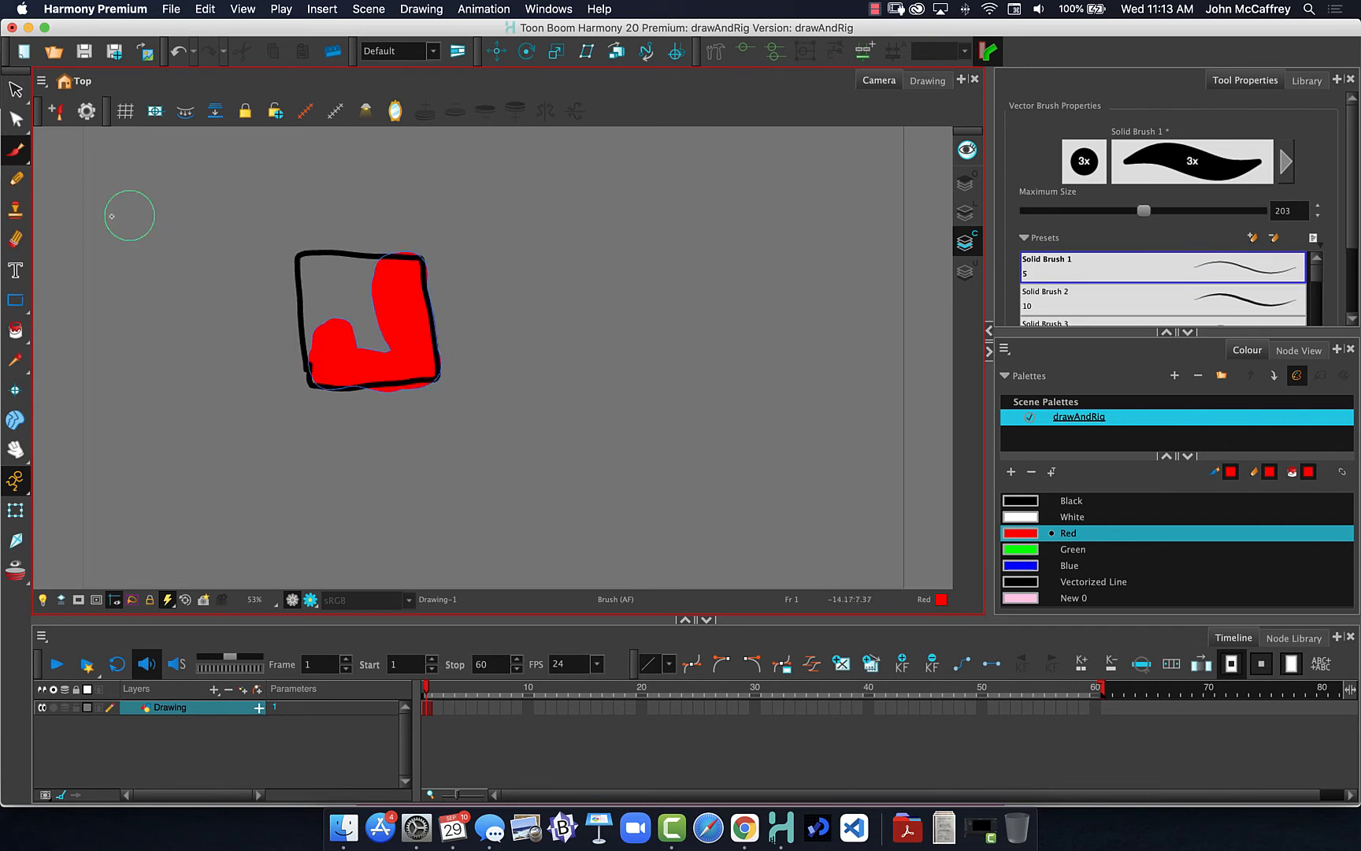
{"action": "left_click", "coordinate": [15, 330]}
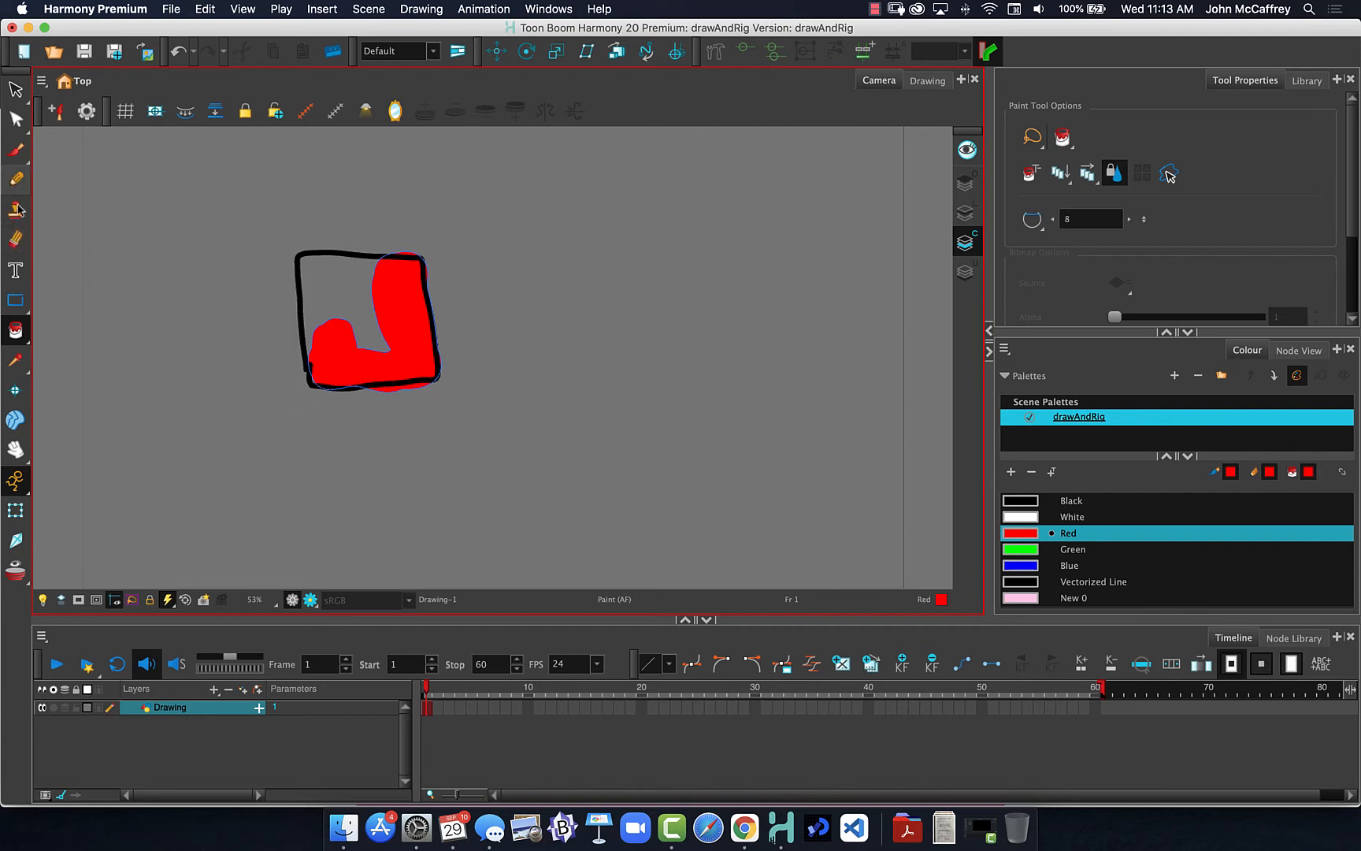
{"action": "left_click", "coordinate": [15, 150]}
{"action": "mouse_move", "coordinate": [379, 326]}
{"action": "left_mouse_down"}
{"action": "mouse_move", "coordinate": [362, 331]}
{"action": "mouse_move", "coordinate": [359, 317]}
{"action": "mouse_move", "coordinate": [382, 276]}
{"action": "mouse_move", "coordinate": [305, 264]}
{"action": "mouse_move", "coordinate": [315, 315]}
{"action": "mouse_move", "coordinate": [334, 295]}
{"action": "mouse_move", "coordinate": [331, 353]}
{"action": "left_mouse_up"}
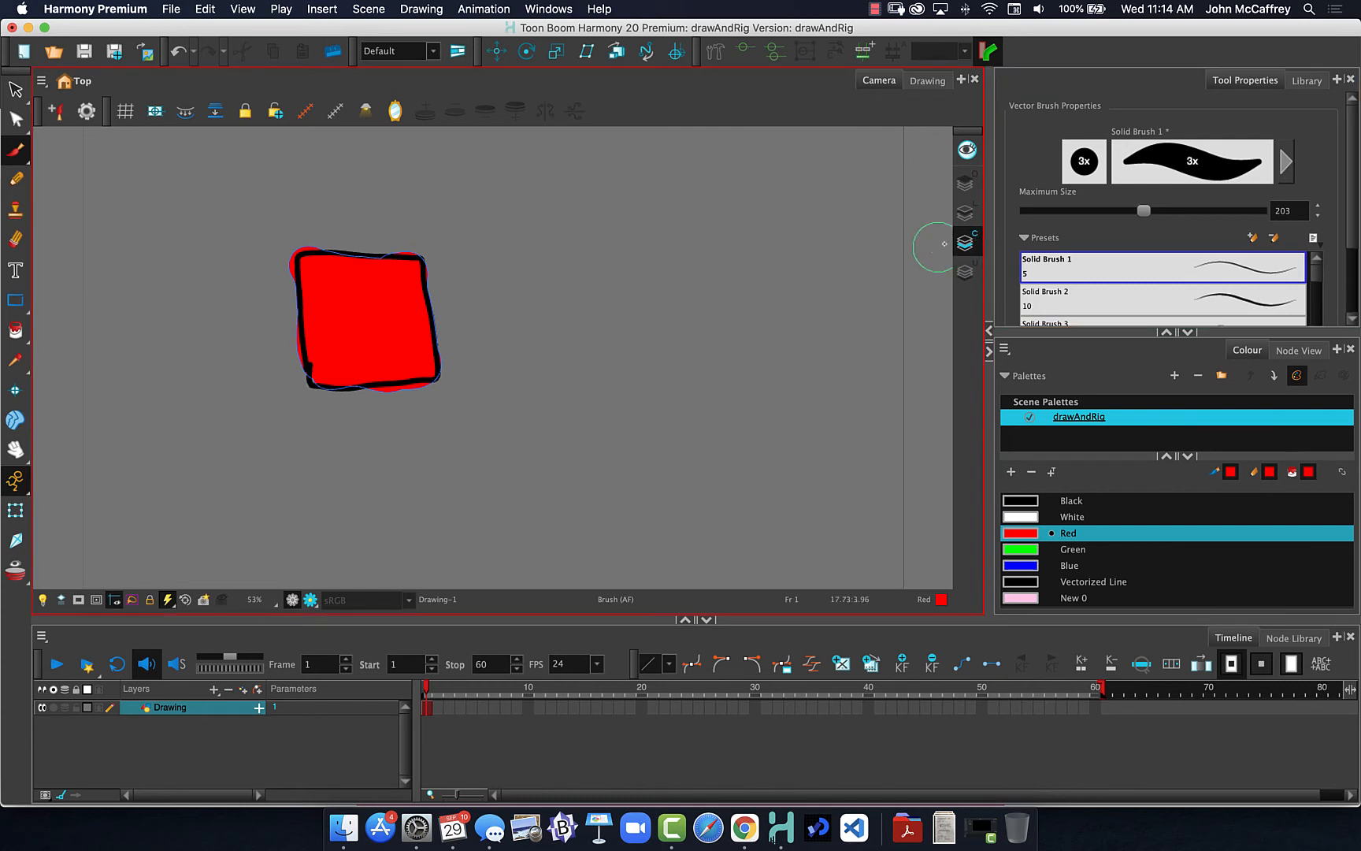
Step: Return to the Line Art layer and bring the Brush and Pencil drawing options into view, ending with the Pencil active
{"action": "left_click", "coordinate": [966, 209]}
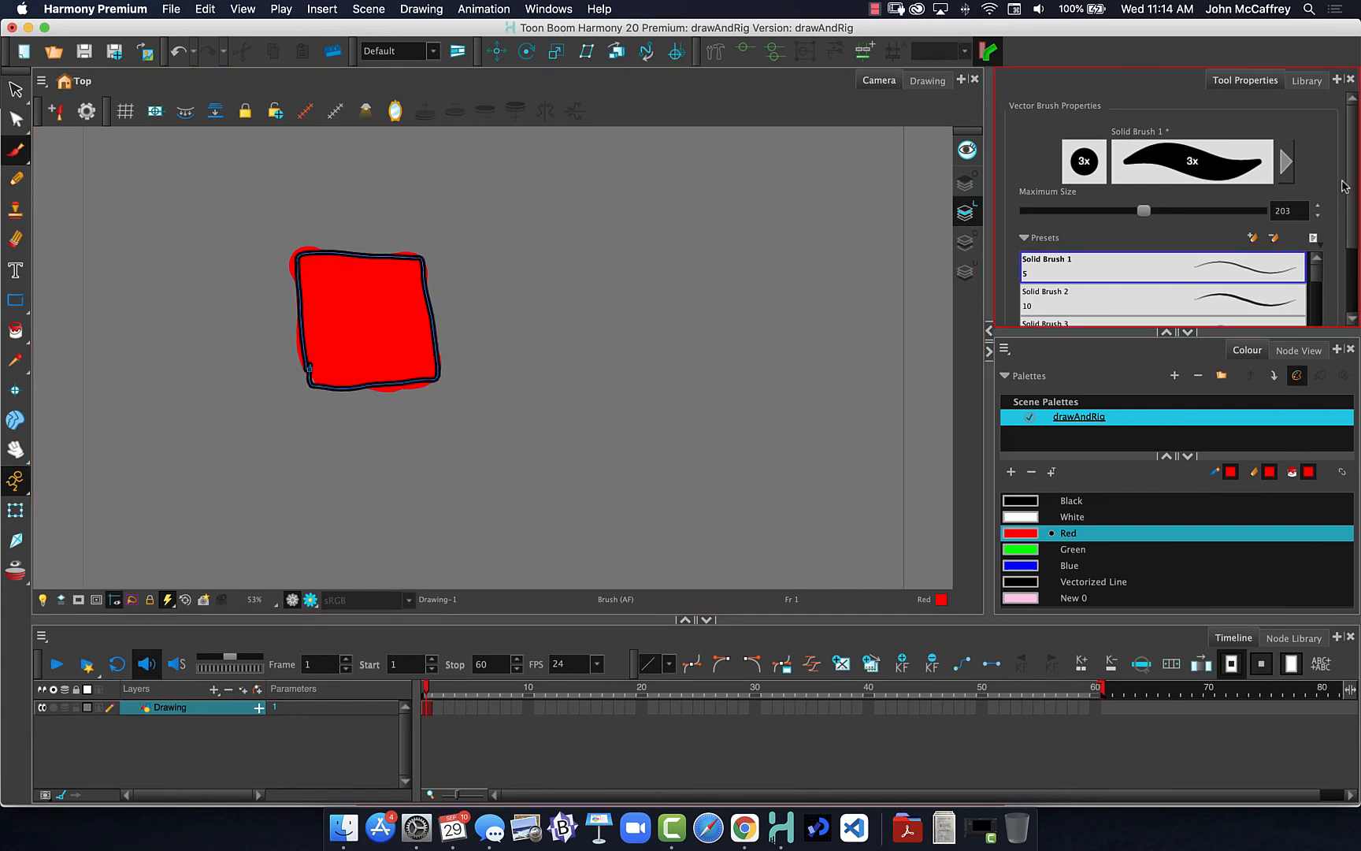
{"action": "scroll", "coordinate": [1350, 181], "scroll_direction": "down", "scroll_amount": 3}
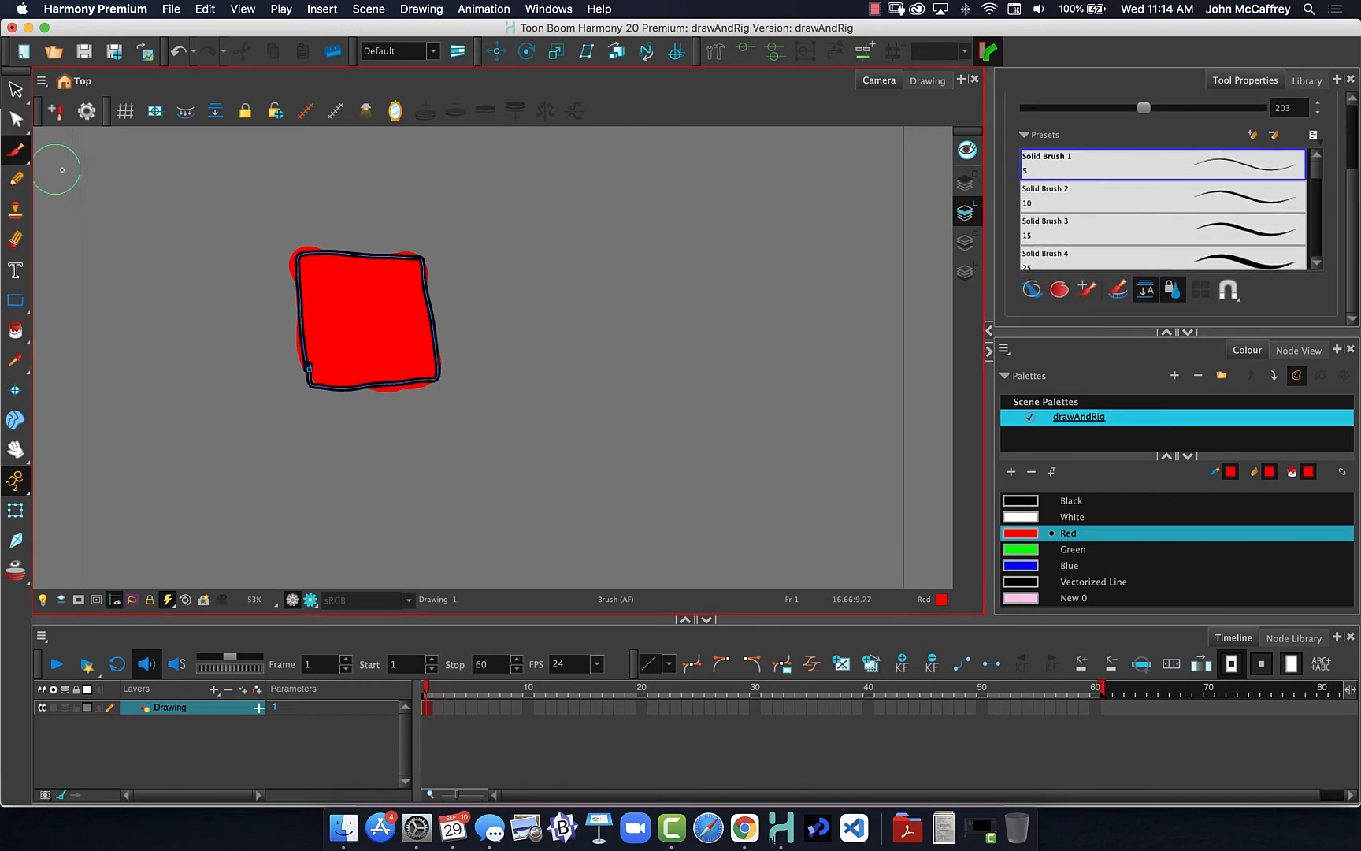
{"action": "left_click", "coordinate": [15, 179]}
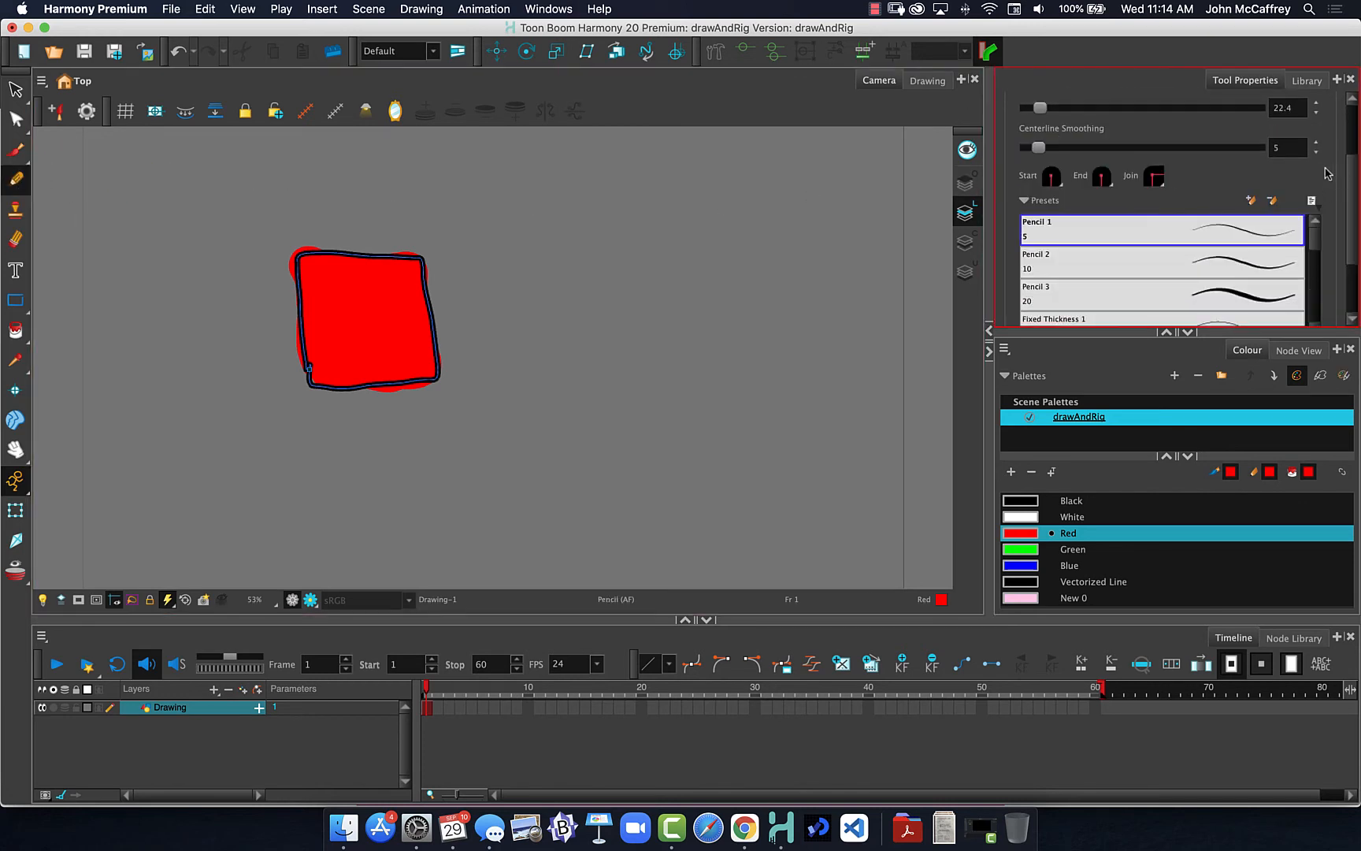
{"action": "scroll", "coordinate": [1350, 181], "scroll_direction": "down", "scroll_amount": 3}
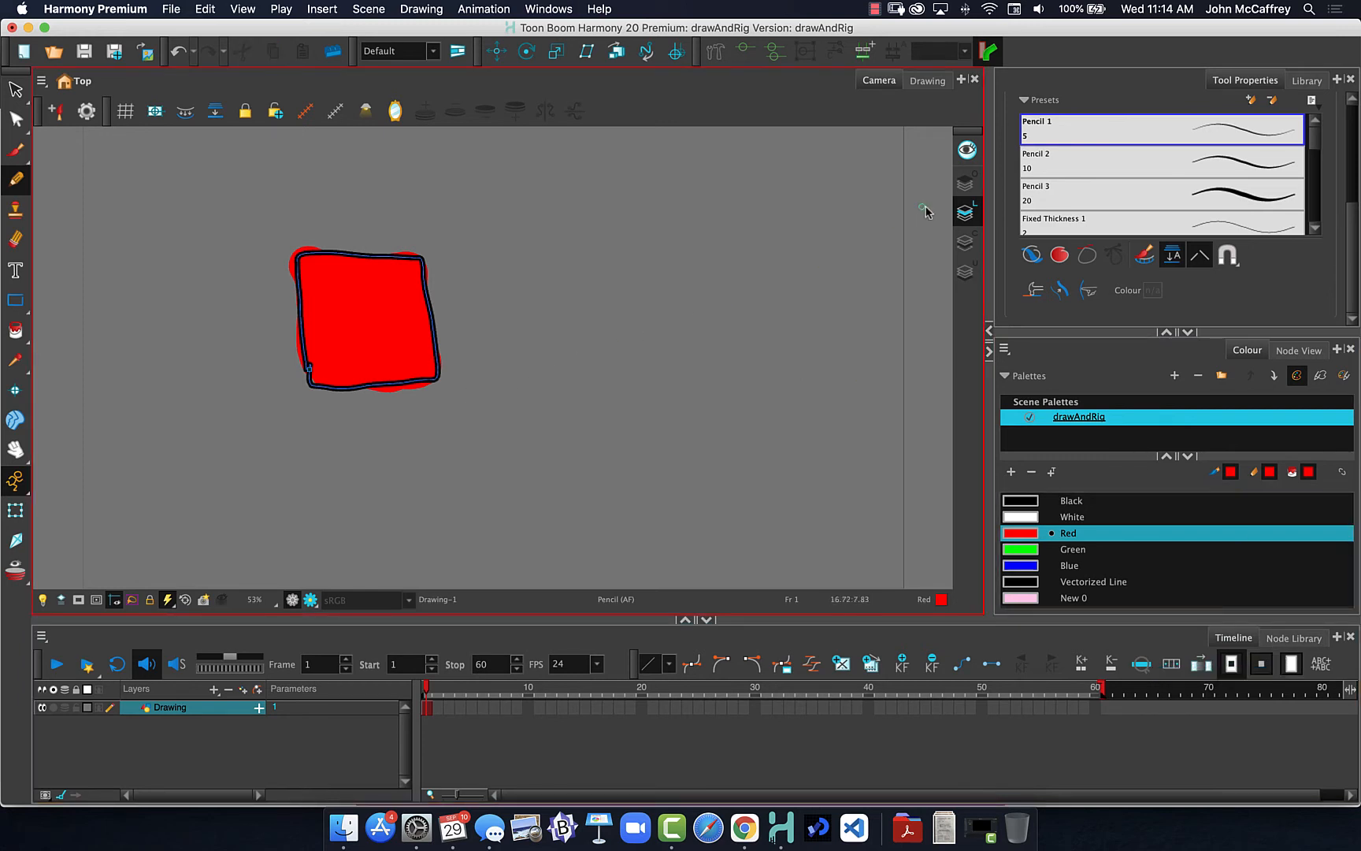
Step: Switch between the Line Art and Colour Art layers to compare the square's outline and fill, finishing on Line Art
{"action": "left_click", "coordinate": [966, 214]}
{"action": "left_click", "coordinate": [965, 245]}
{"action": "left_click", "coordinate": [966, 216]}
{"action": "left_click", "coordinate": [967, 151]}
{"action": "left_click", "coordinate": [966, 242]}
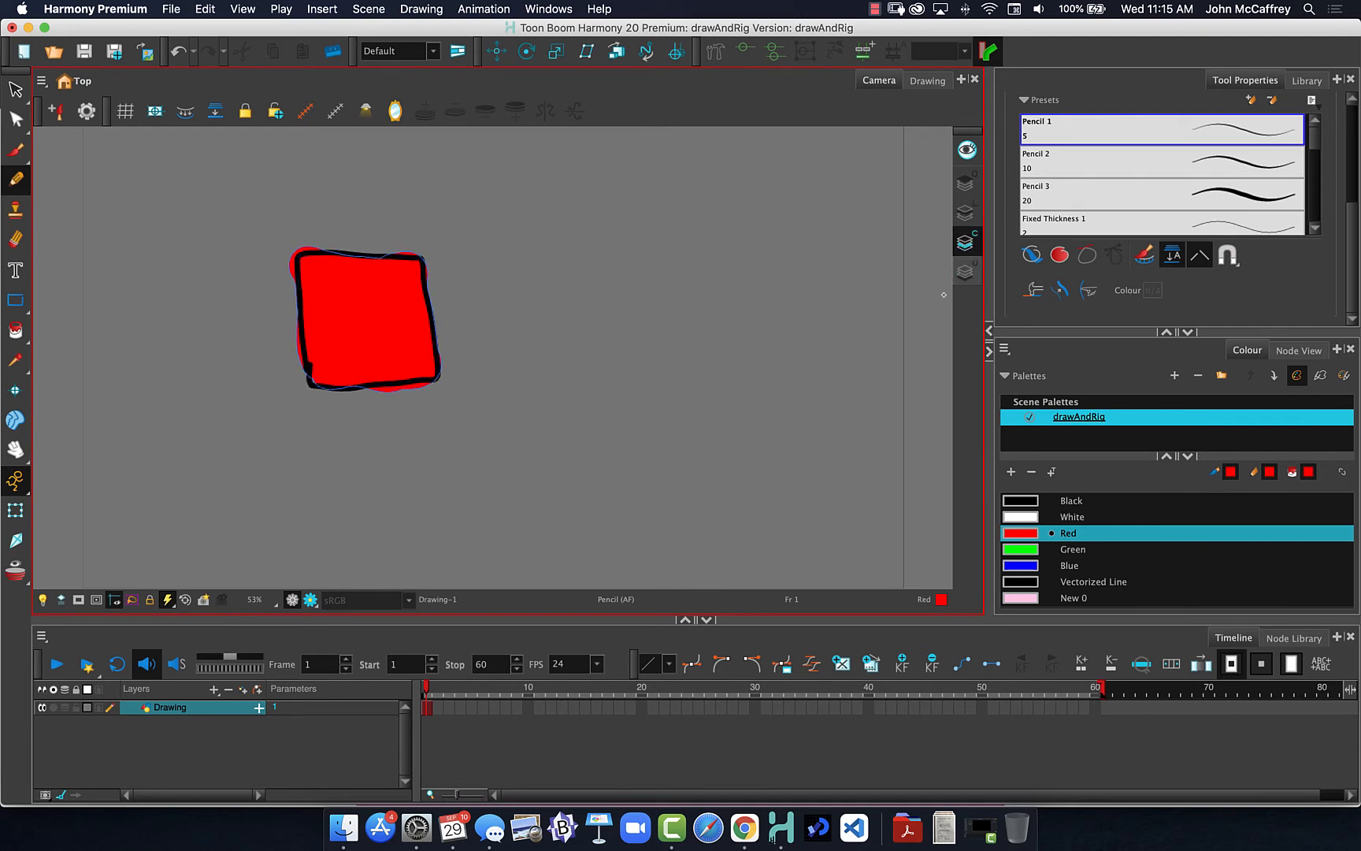
{"action": "left_click", "coordinate": [966, 213]}
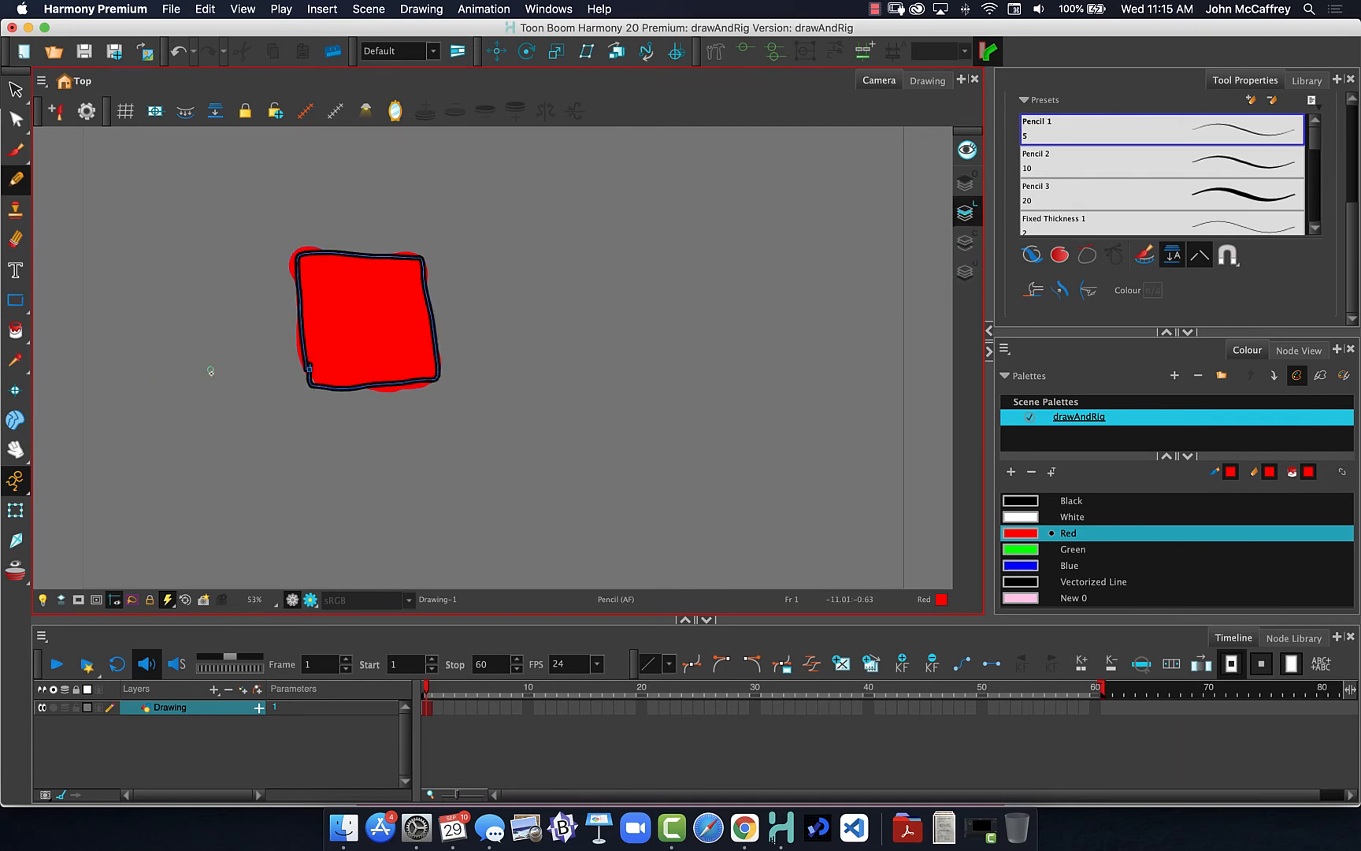
Step: Compare Colour Art with Line Art, then move to empty frame 2 with Line Art active and turn on Onion Skin
{"action": "left_click", "coordinate": [966, 243]}
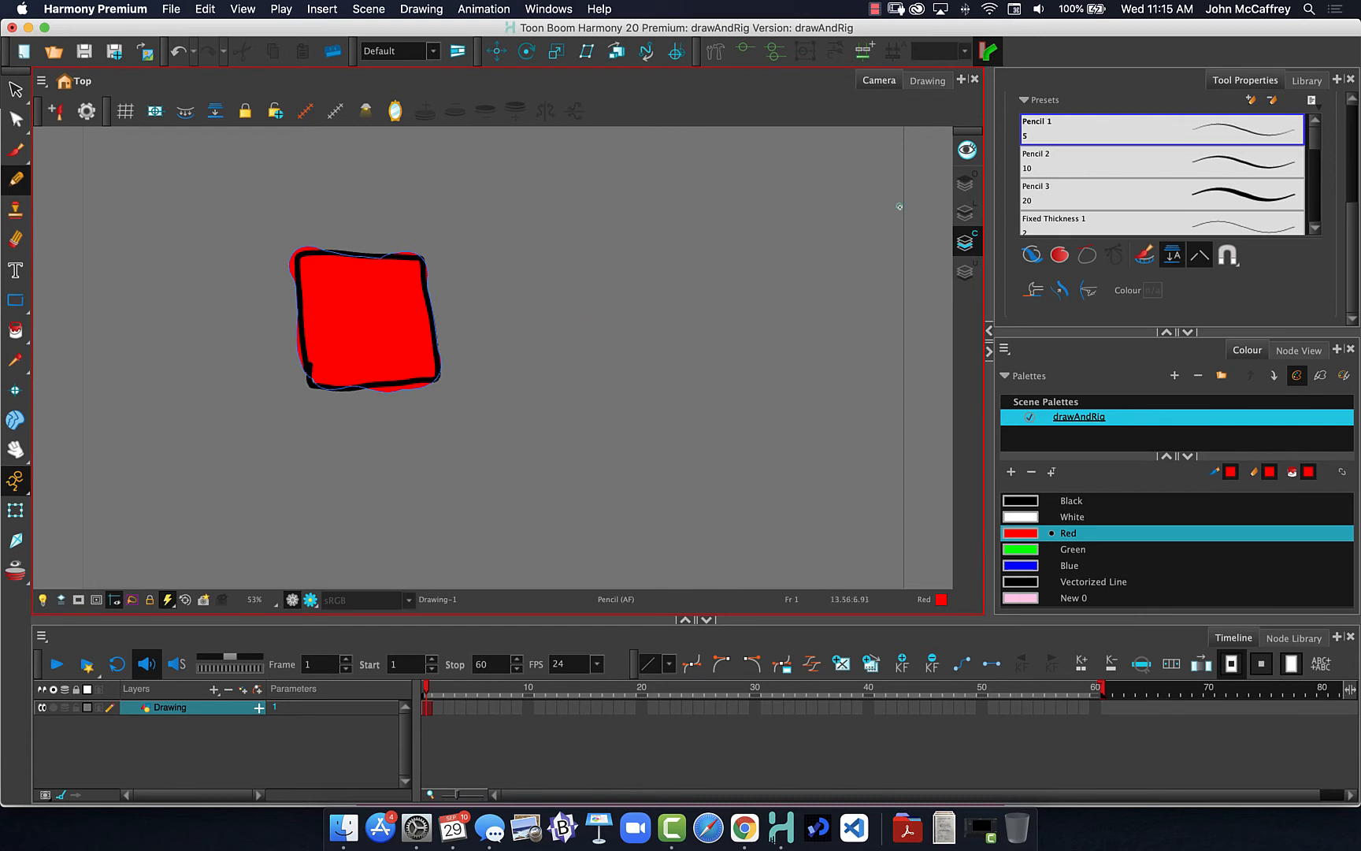
{"action": "left_click", "coordinate": [966, 213]}
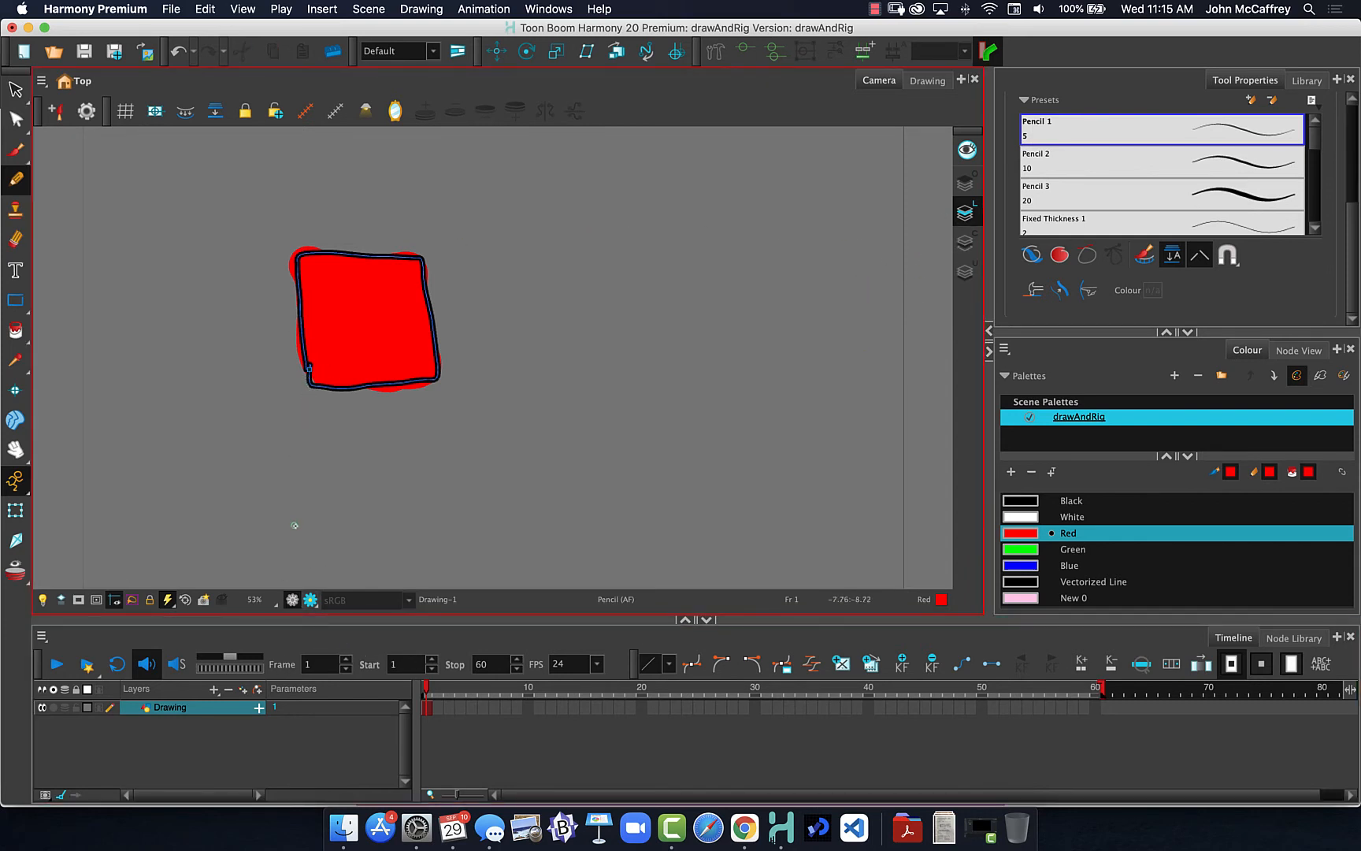
{"action": "left_click", "coordinate": [430, 721]}
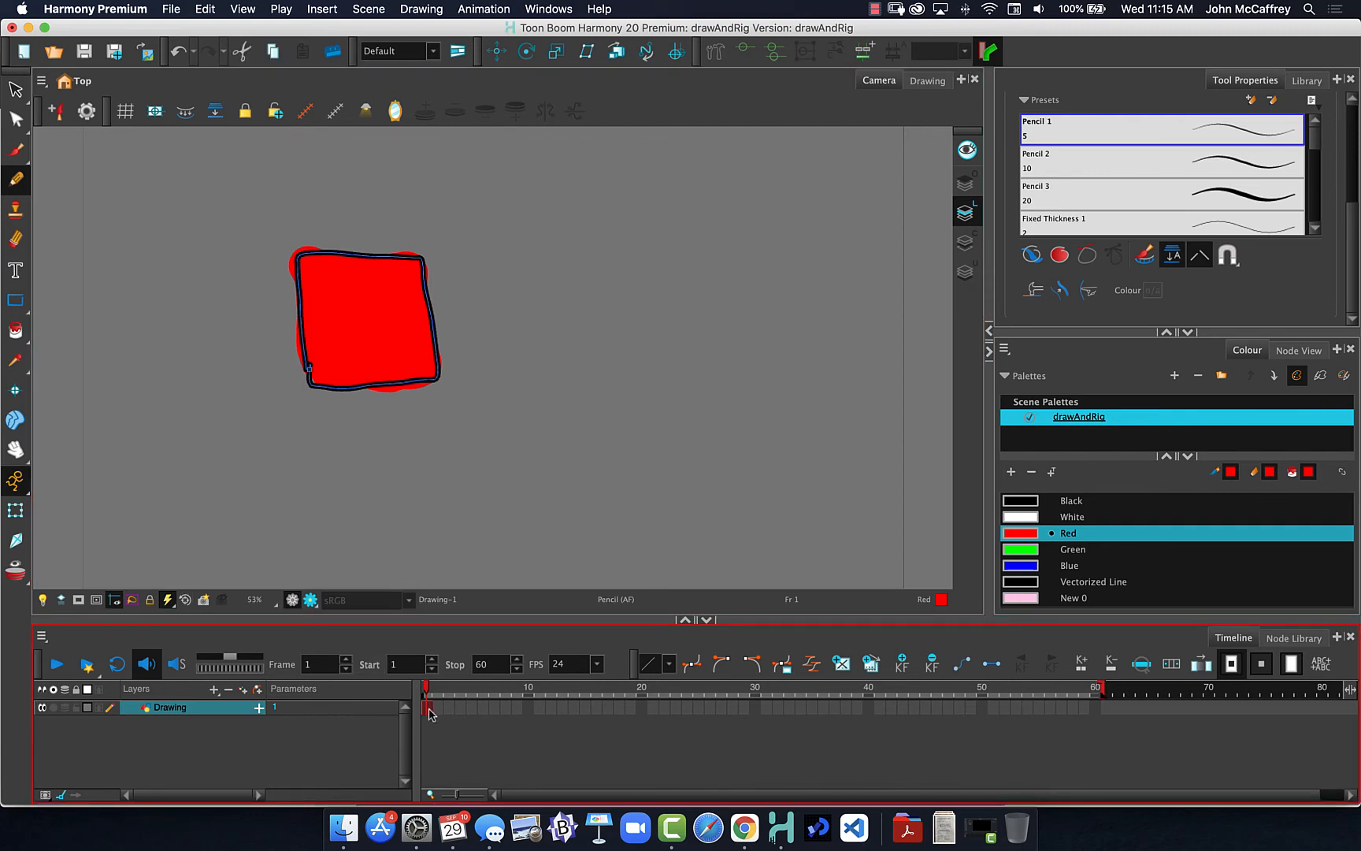
{"action": "left_click", "coordinate": [438, 709]}
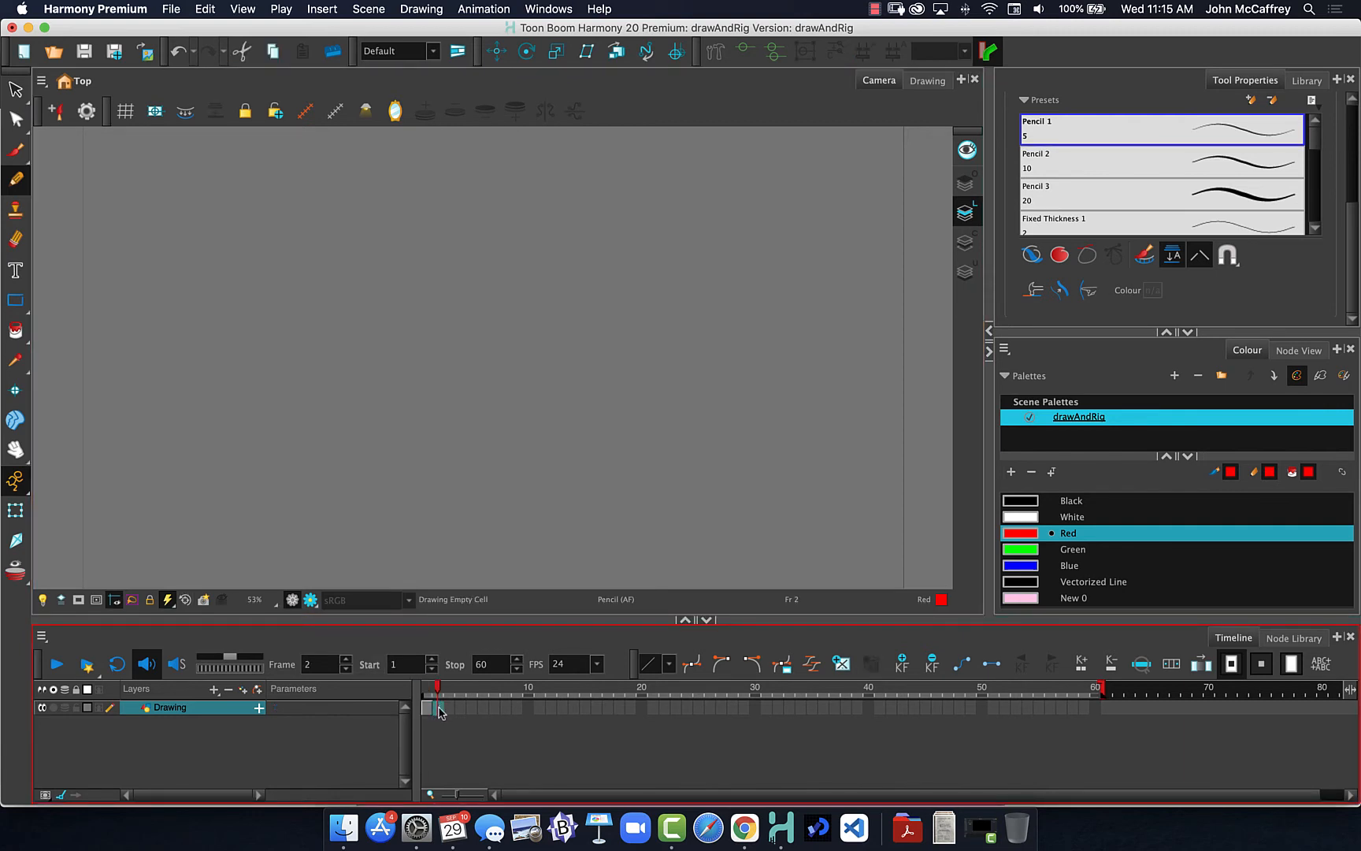
{"action": "left_click", "coordinate": [13, 569]}
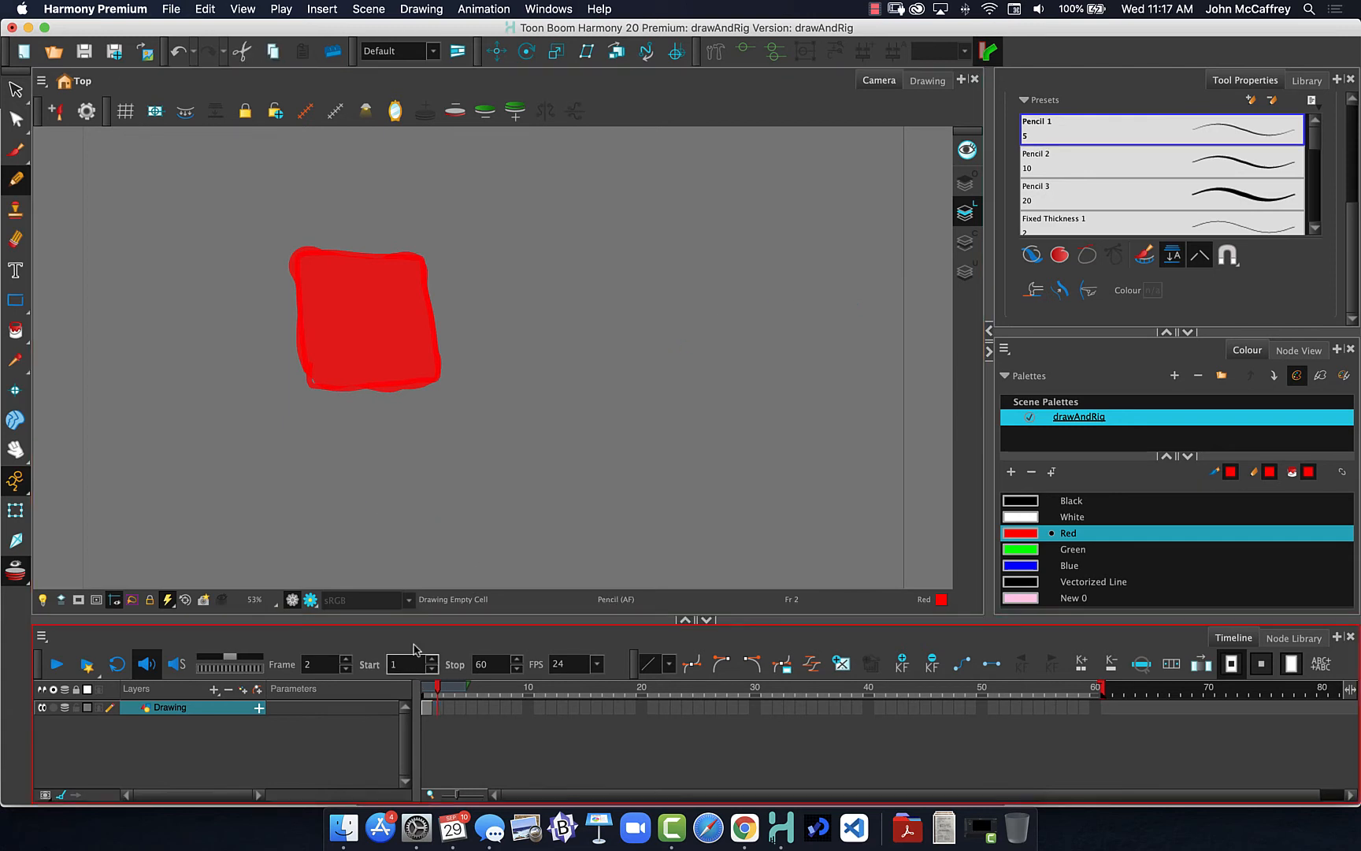
Step: Disable Colour Art for the Drawing layer in its Layer Properties
{"action": "double_click", "coordinate": [145, 709]}
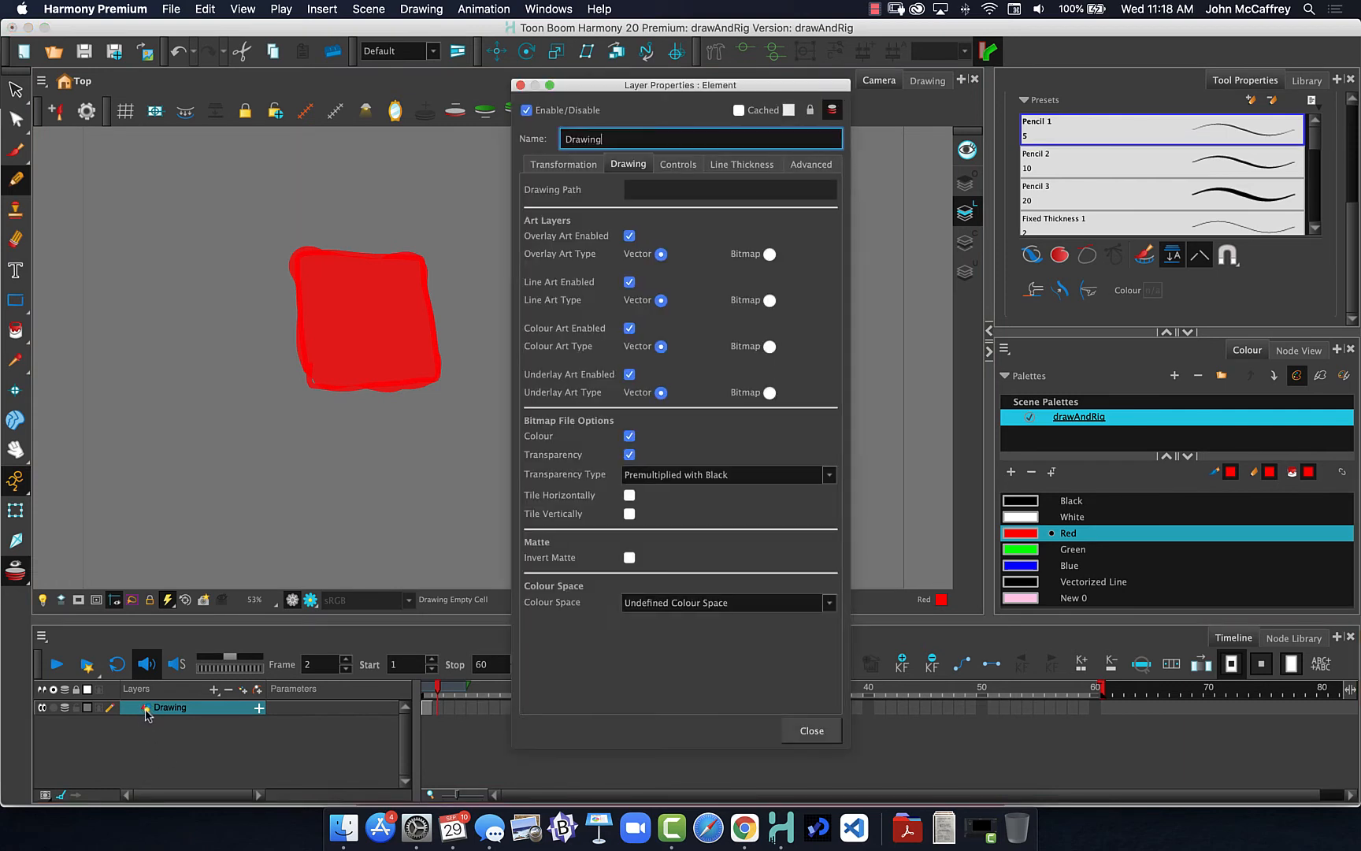
{"action": "left_click", "coordinate": [573, 164]}
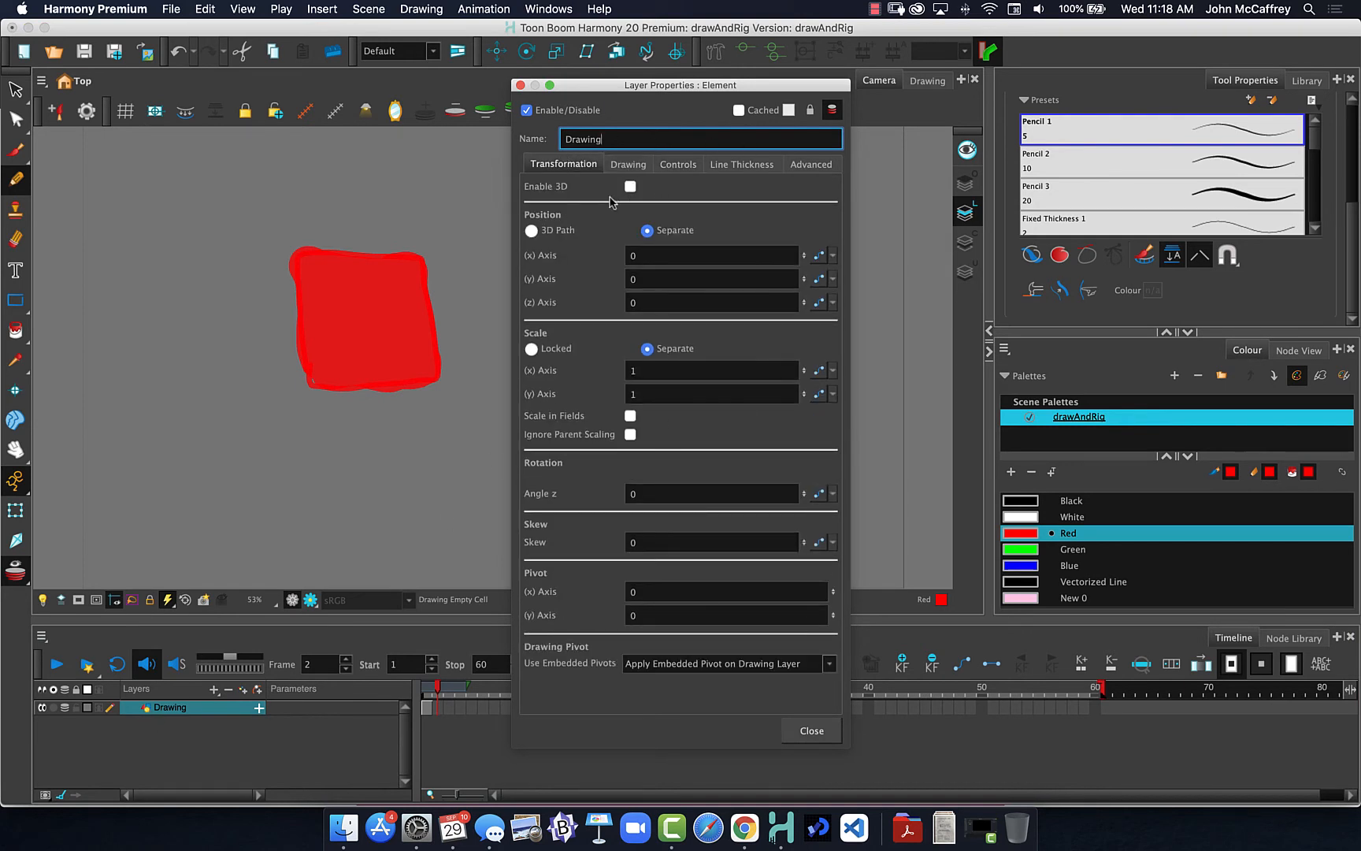
{"action": "left_click", "coordinate": [630, 166]}
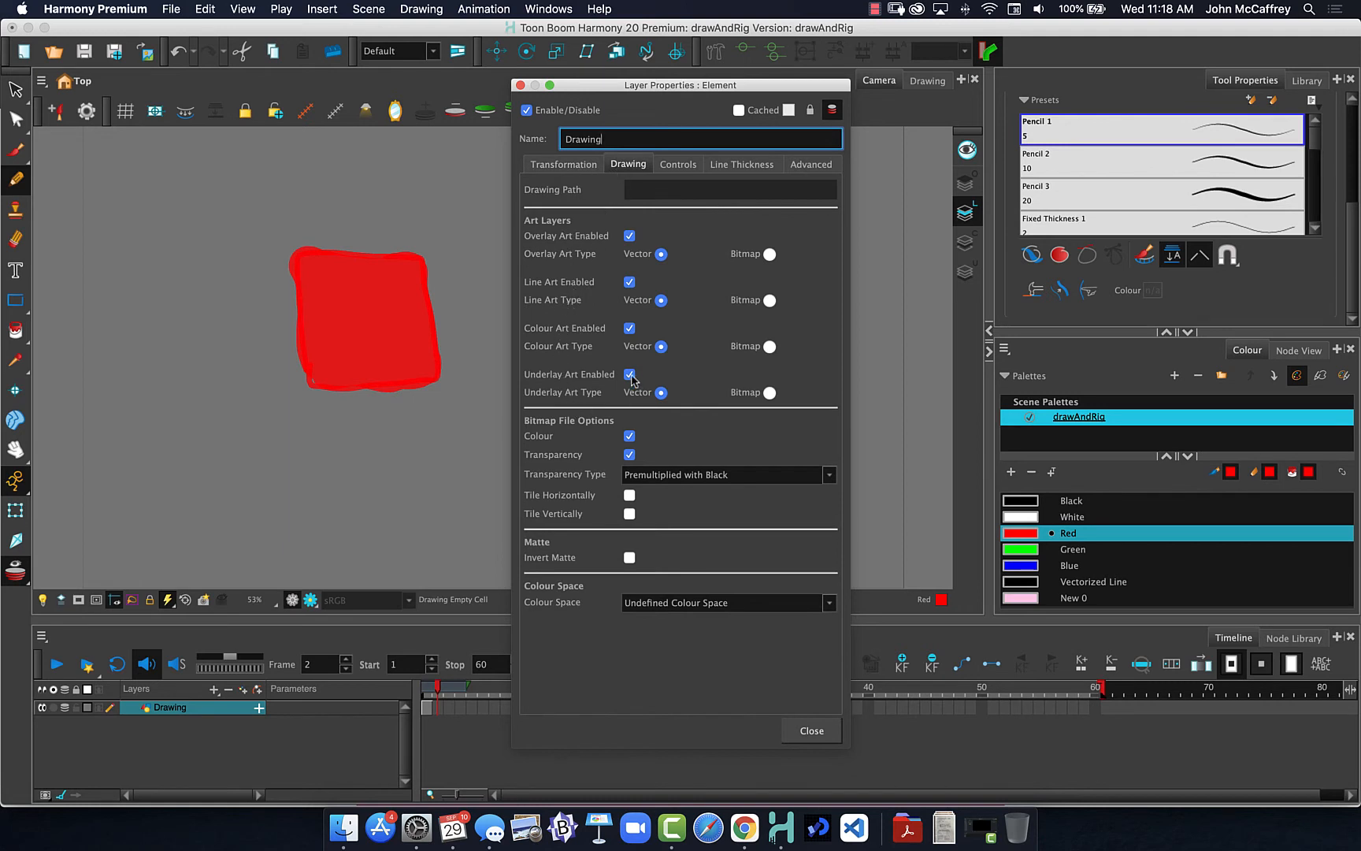
{"action": "left_click", "coordinate": [629, 328]}
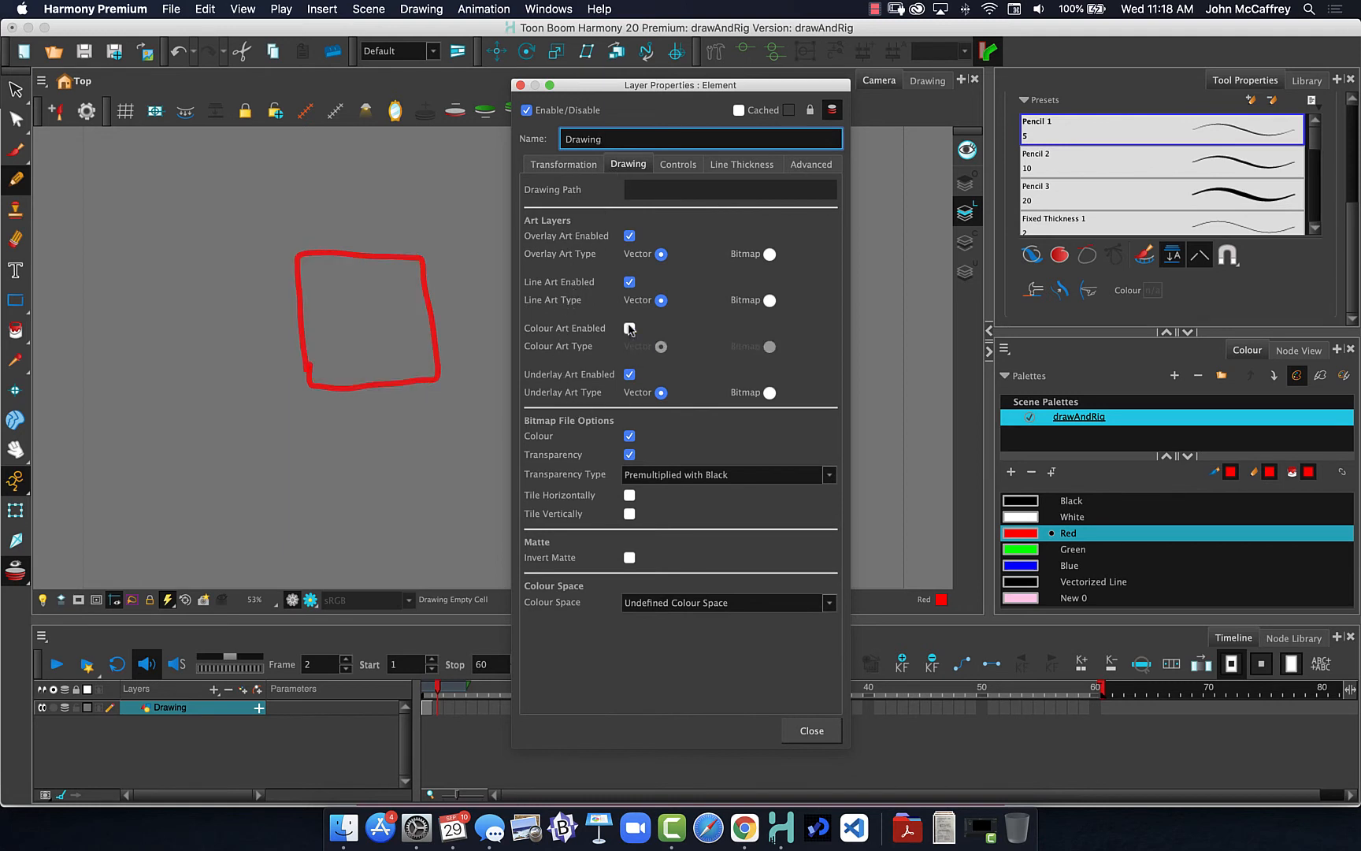
{"action": "left_click", "coordinate": [520, 86]}
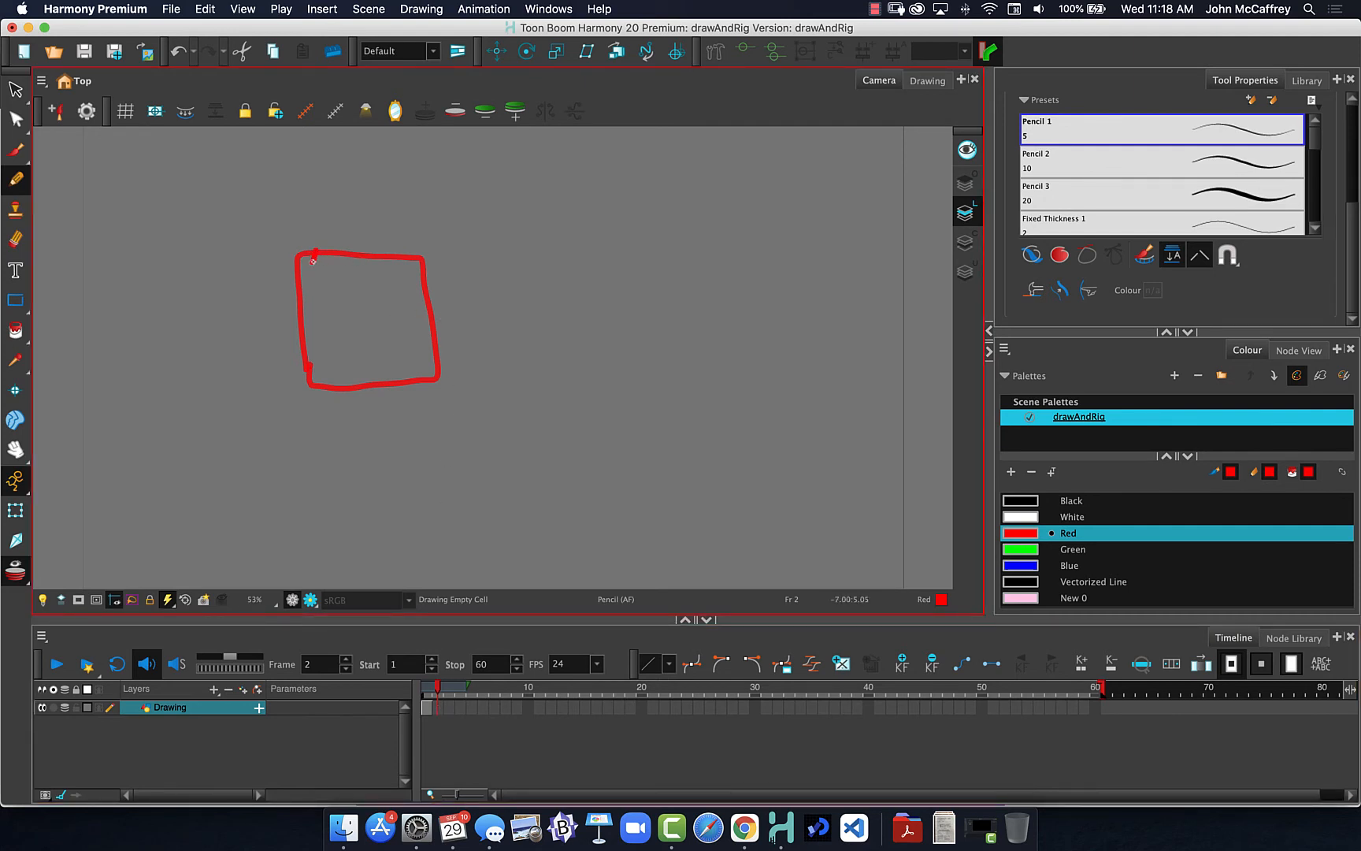
Step: With the Red Pencil, draw a slightly shifted square outline on each of frames 2, 3 and 4, following the onion skin
{"action": "mouse_move", "coordinate": [306, 292]}
{"action": "left_mouse_down"}
{"action": "mouse_move", "coordinate": [316, 370]}
{"action": "mouse_move", "coordinate": [446, 384]}
{"action": "mouse_move", "coordinate": [427, 259]}
{"action": "mouse_move", "coordinate": [315, 252]}
{"action": "left_mouse_up"}
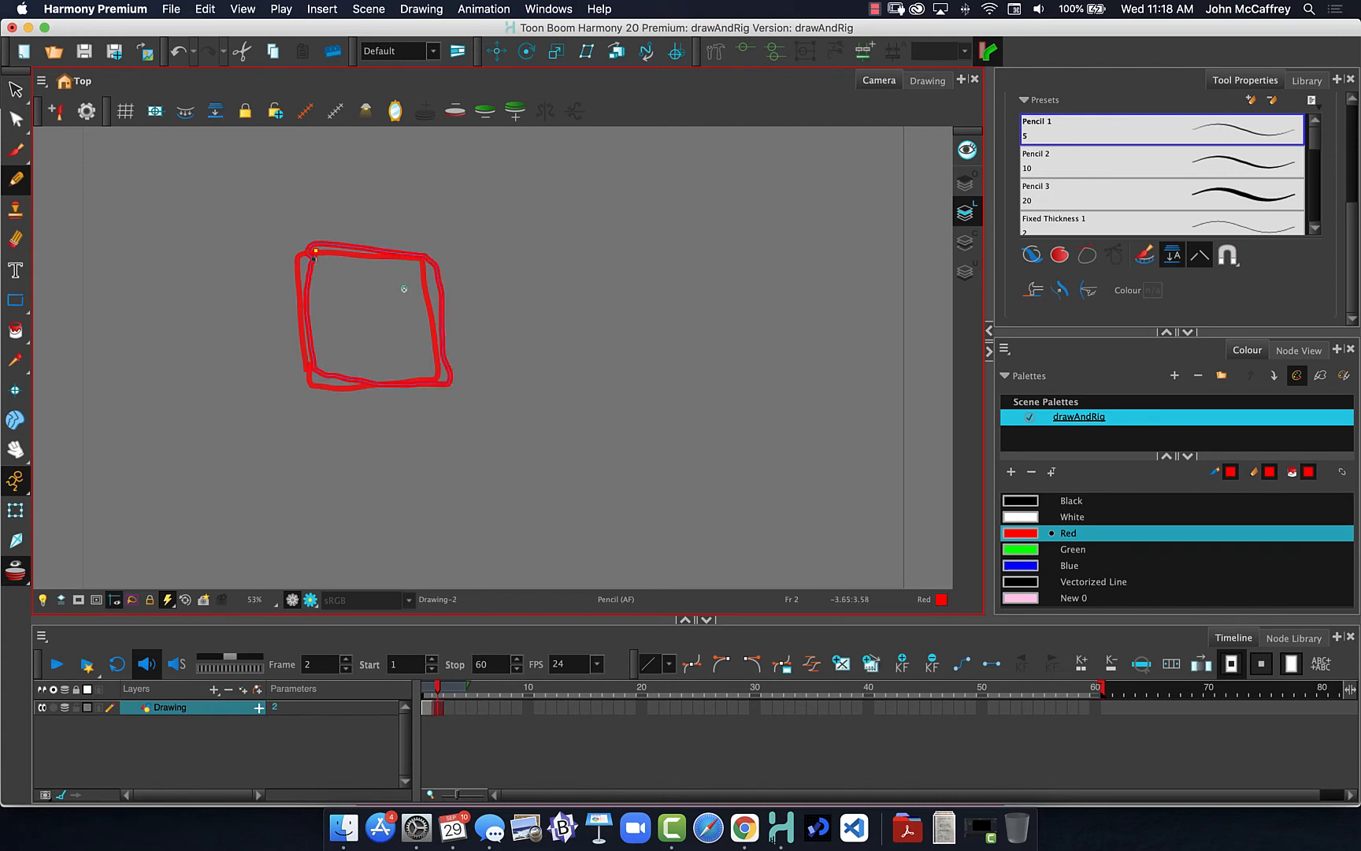
{"action": "key", "text": "period"}
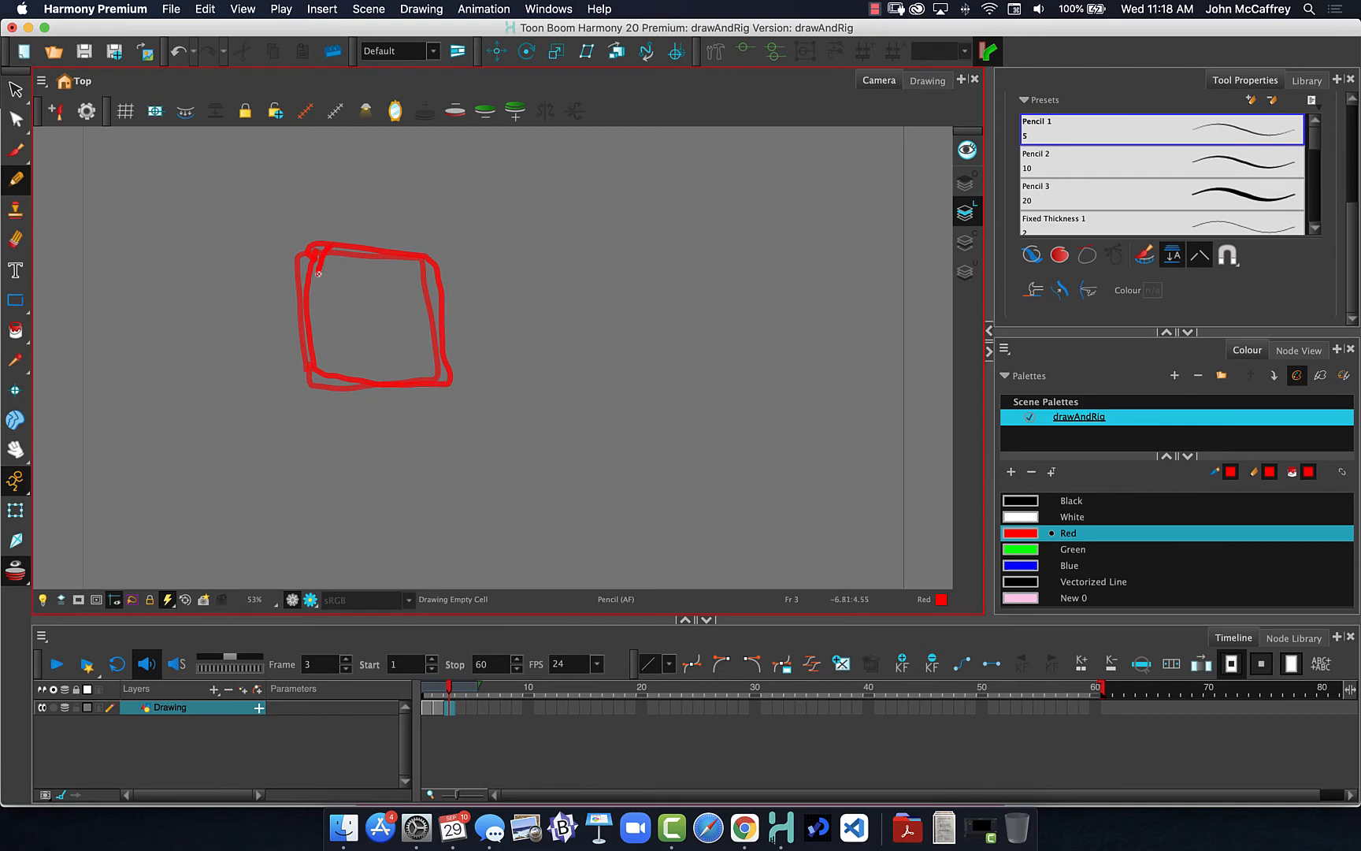
{"action": "mouse_move", "coordinate": [318, 273]}
{"action": "left_mouse_down"}
{"action": "mouse_move", "coordinate": [336, 371]}
{"action": "mouse_move", "coordinate": [451, 378]}
{"action": "mouse_move", "coordinate": [455, 304]}
{"action": "mouse_move", "coordinate": [442, 264]}
{"action": "mouse_move", "coordinate": [328, 241]}
{"action": "mouse_move", "coordinate": [316, 254]}
{"action": "mouse_move", "coordinate": [331, 278]}
{"action": "mouse_move", "coordinate": [348, 376]}
{"action": "left_mouse_up"}
{"action": "key", "text": "period"}
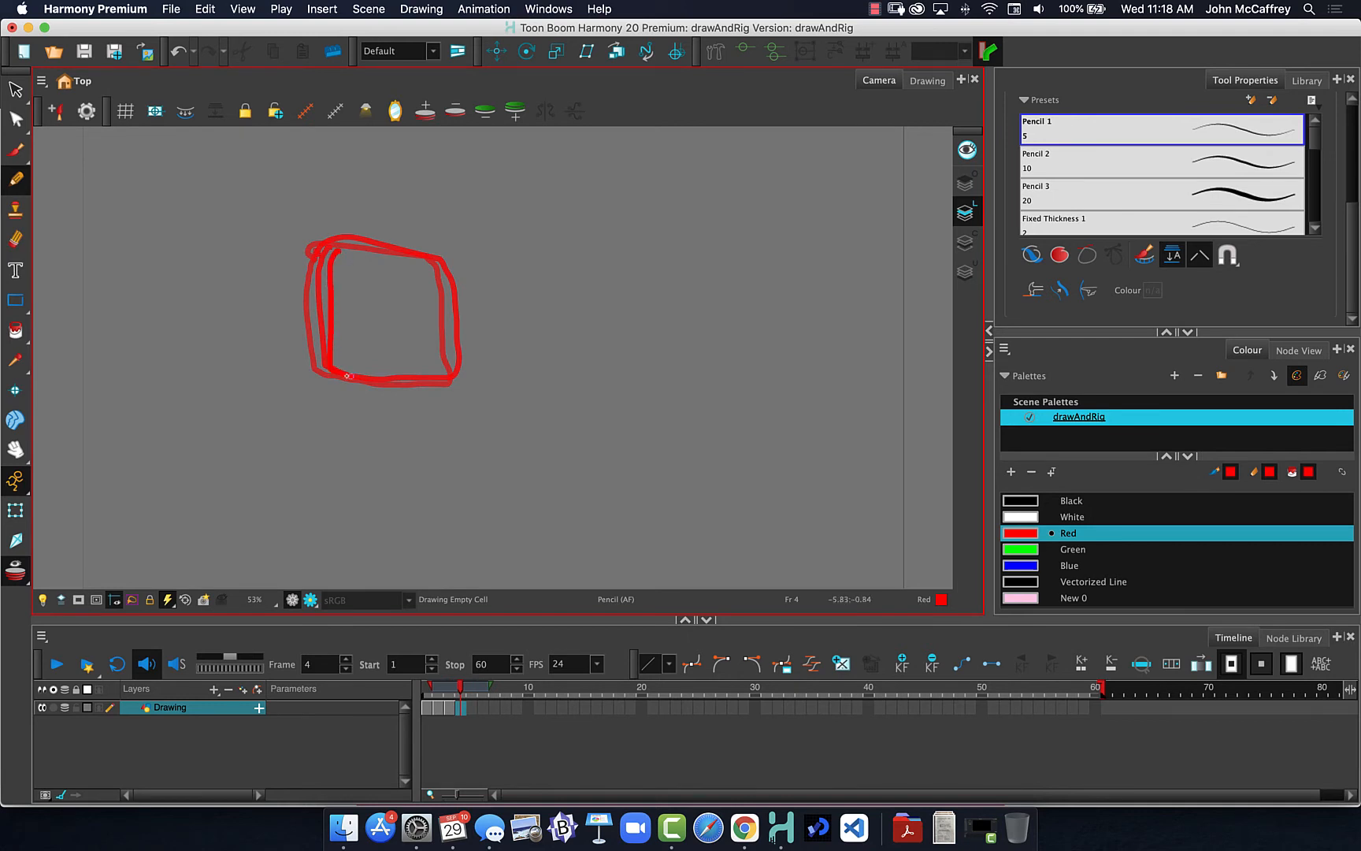
{"action": "mouse_move", "coordinate": [470, 349]}
{"action": "left_mouse_down"}
{"action": "mouse_move", "coordinate": [451, 263]}
{"action": "mouse_move", "coordinate": [376, 241]}
{"action": "mouse_move", "coordinate": [346, 253]}
{"action": "left_mouse_up"}
{"action": "key", "text": "period"}
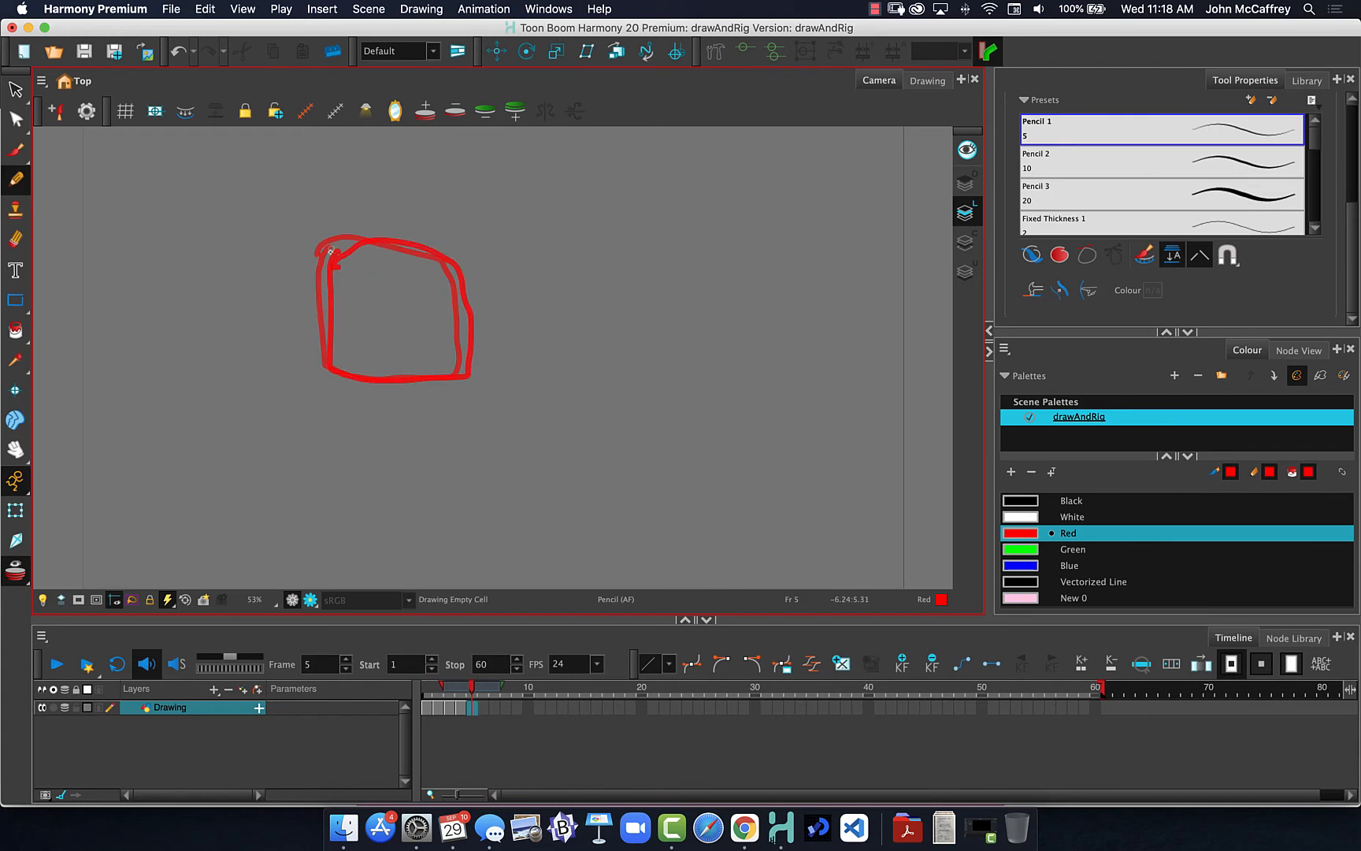
Step: Continue the shifted Red square outlines on frames 5, 6 and 7, with one closed Pencil outline per frame
{"action": "mouse_move", "coordinate": [343, 283]}
{"action": "left_mouse_down"}
{"action": "mouse_move", "coordinate": [349, 371]}
{"action": "mouse_move", "coordinate": [475, 382]}
{"action": "mouse_move", "coordinate": [483, 307]}
{"action": "left_mouse_up"}
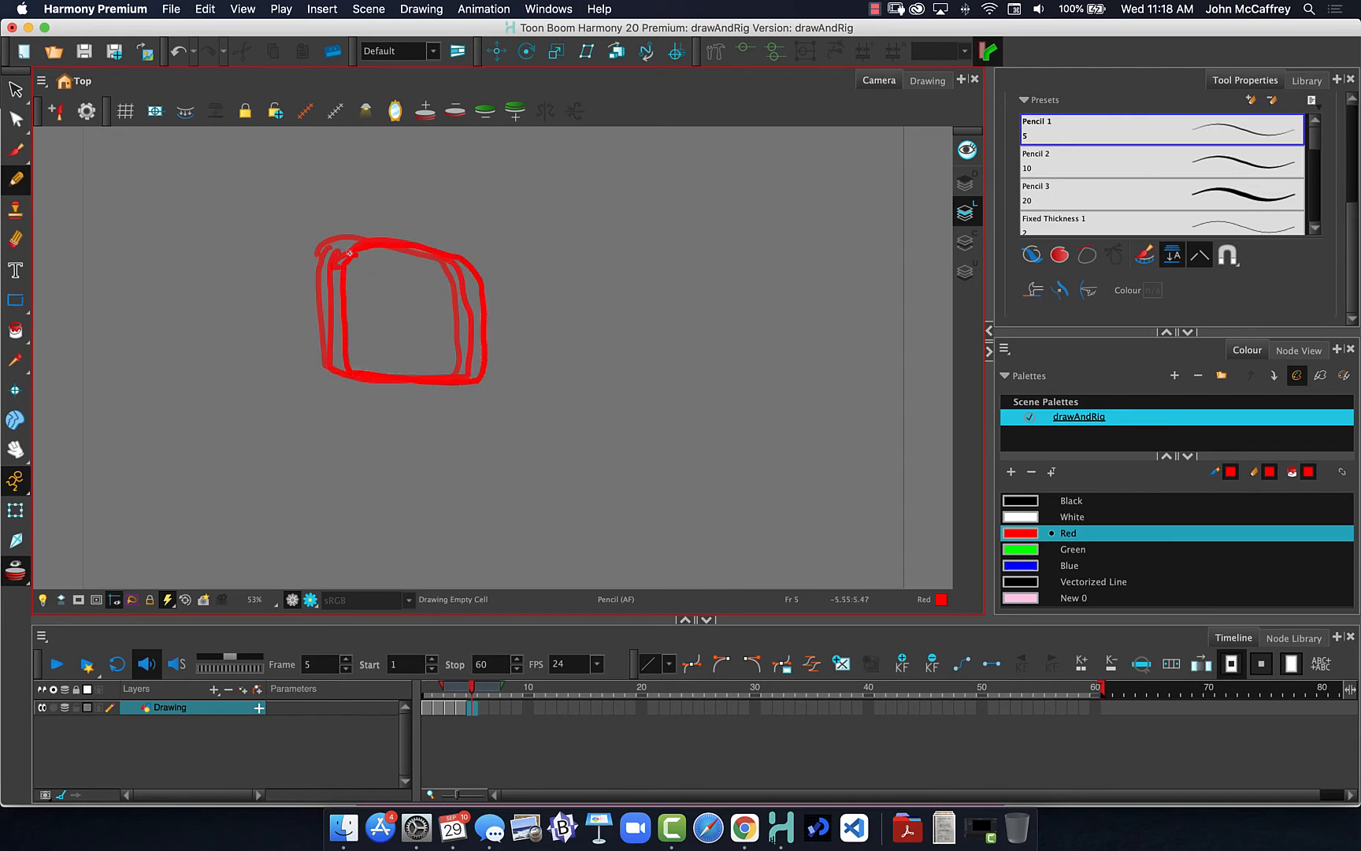
{"action": "key", "text": "period"}
{"action": "left_click_drag", "start_coordinate": [368, 257], "coordinate": [350, 339]}
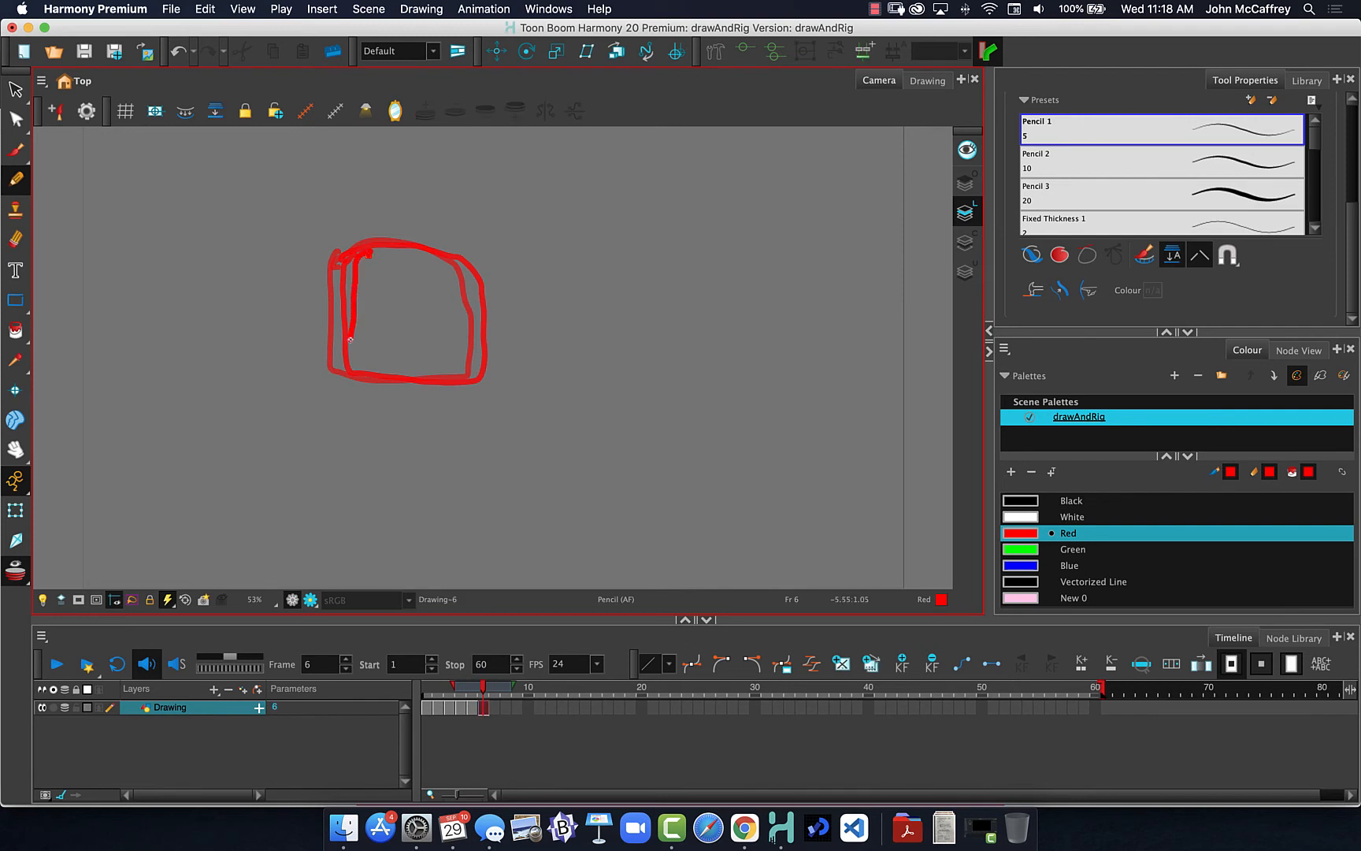
{"action": "mouse_move", "coordinate": [494, 380]}
{"action": "left_mouse_down"}
{"action": "mouse_move", "coordinate": [479, 255]}
{"action": "mouse_move", "coordinate": [406, 240]}
{"action": "mouse_move", "coordinate": [368, 246]}
{"action": "mouse_move", "coordinate": [349, 267]}
{"action": "mouse_move", "coordinate": [363, 261]}
{"action": "mouse_move", "coordinate": [356, 357]}
{"action": "mouse_move", "coordinate": [509, 375]}
{"action": "mouse_move", "coordinate": [521, 344]}
{"action": "mouse_move", "coordinate": [495, 259]}
{"action": "mouse_move", "coordinate": [359, 266]}
{"action": "left_mouse_up"}
{"action": "key", "text": "period"}
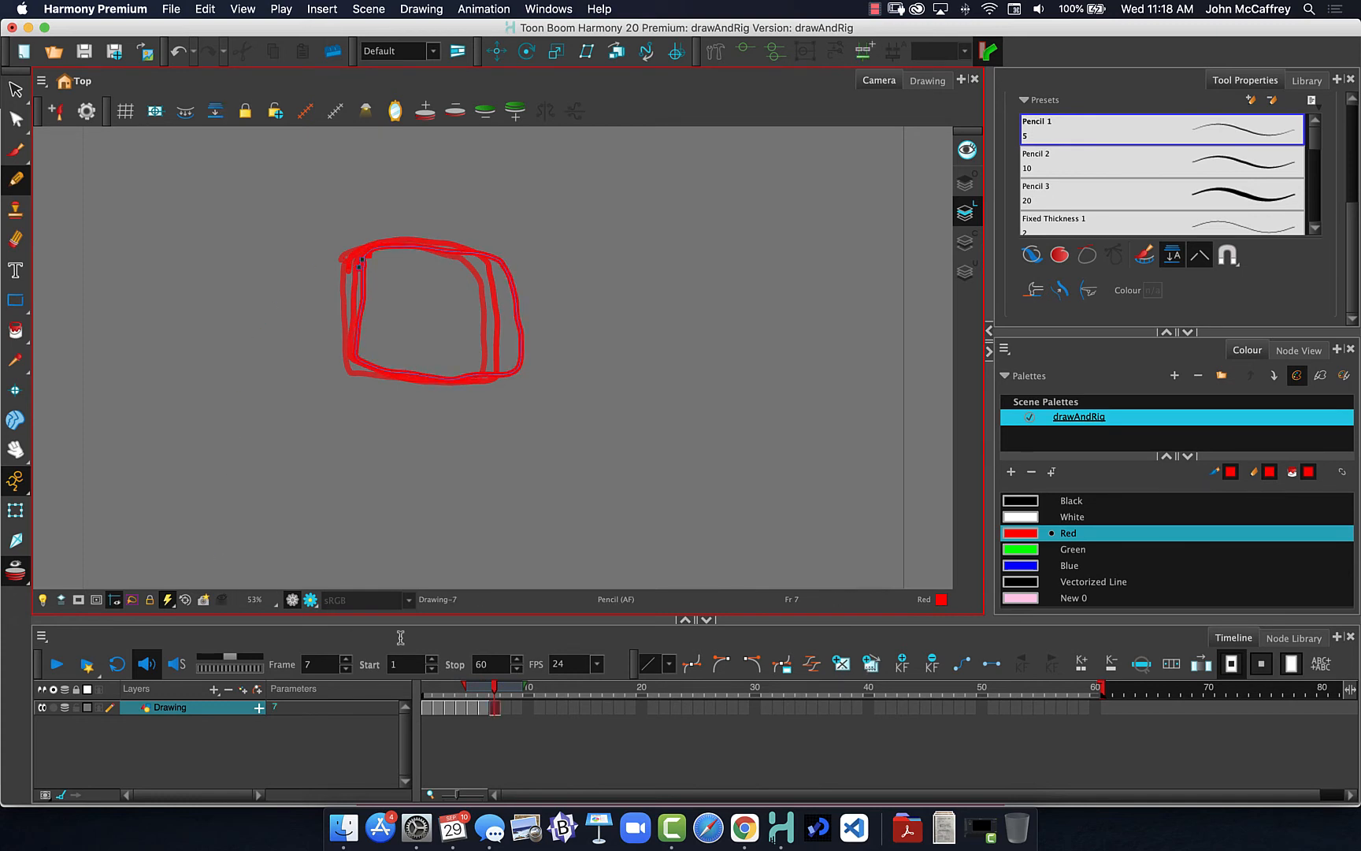
Step: Return to frame 1, recolour the square's black outline Red with the Ink tool, and switch to the Paint tool
{"action": "left_click", "coordinate": [489, 692]}
{"action": "left_click_drag", "start_coordinate": [494, 691], "coordinate": [423, 685]}
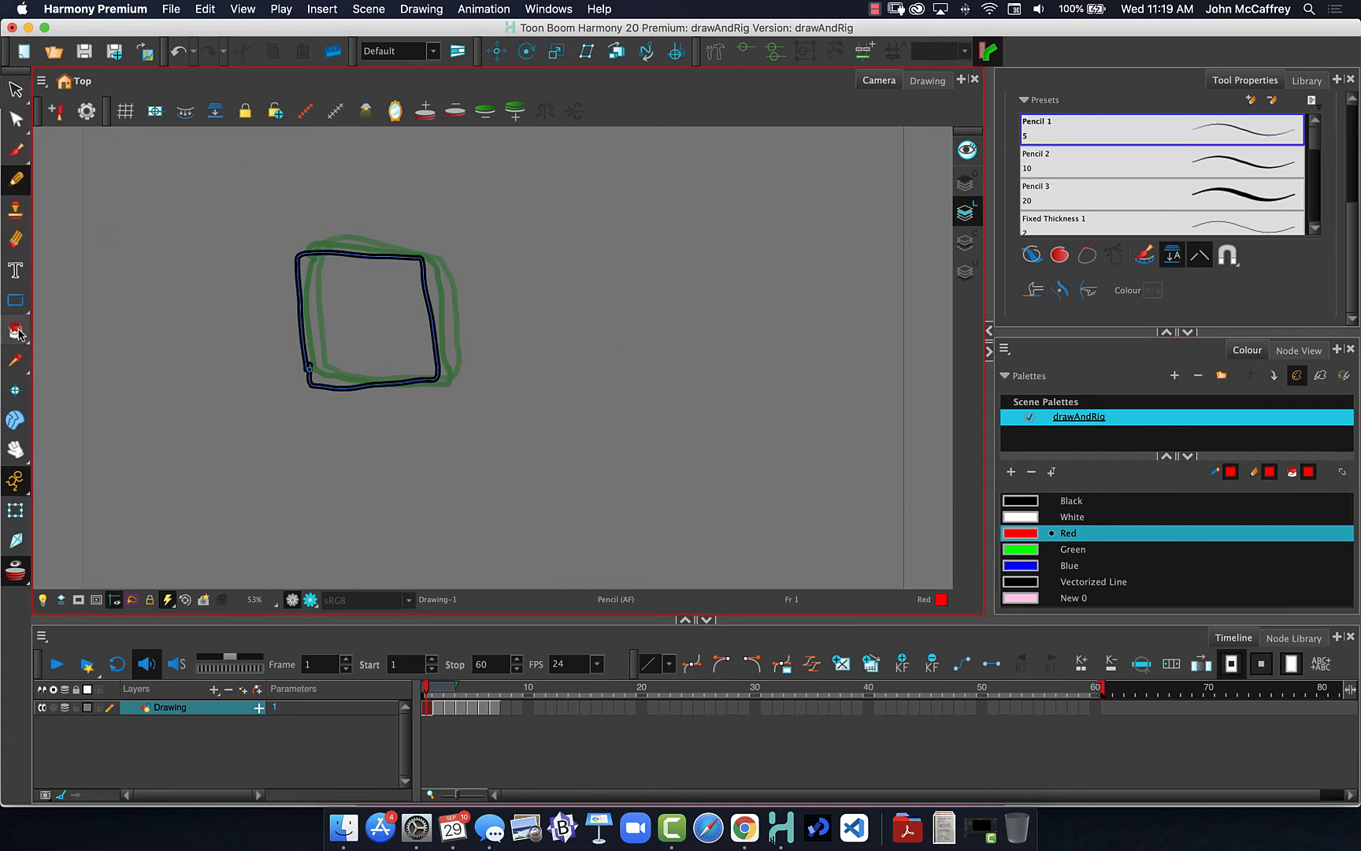
{"action": "left_click", "coordinate": [17, 332]}
{"action": "left_click", "coordinate": [57, 343]}
{"action": "left_click", "coordinate": [401, 386]}
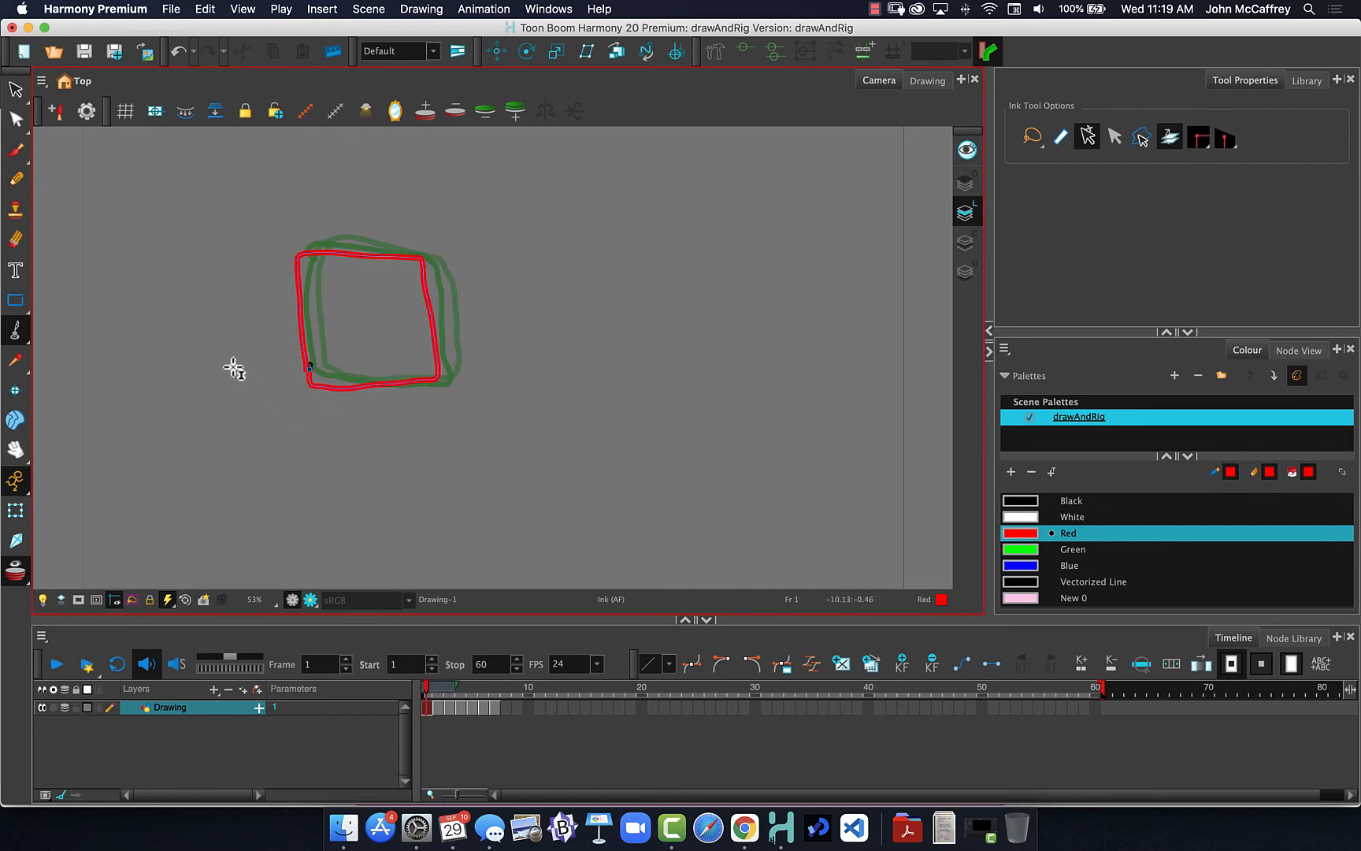
{"action": "left_click", "coordinate": [14, 335]}
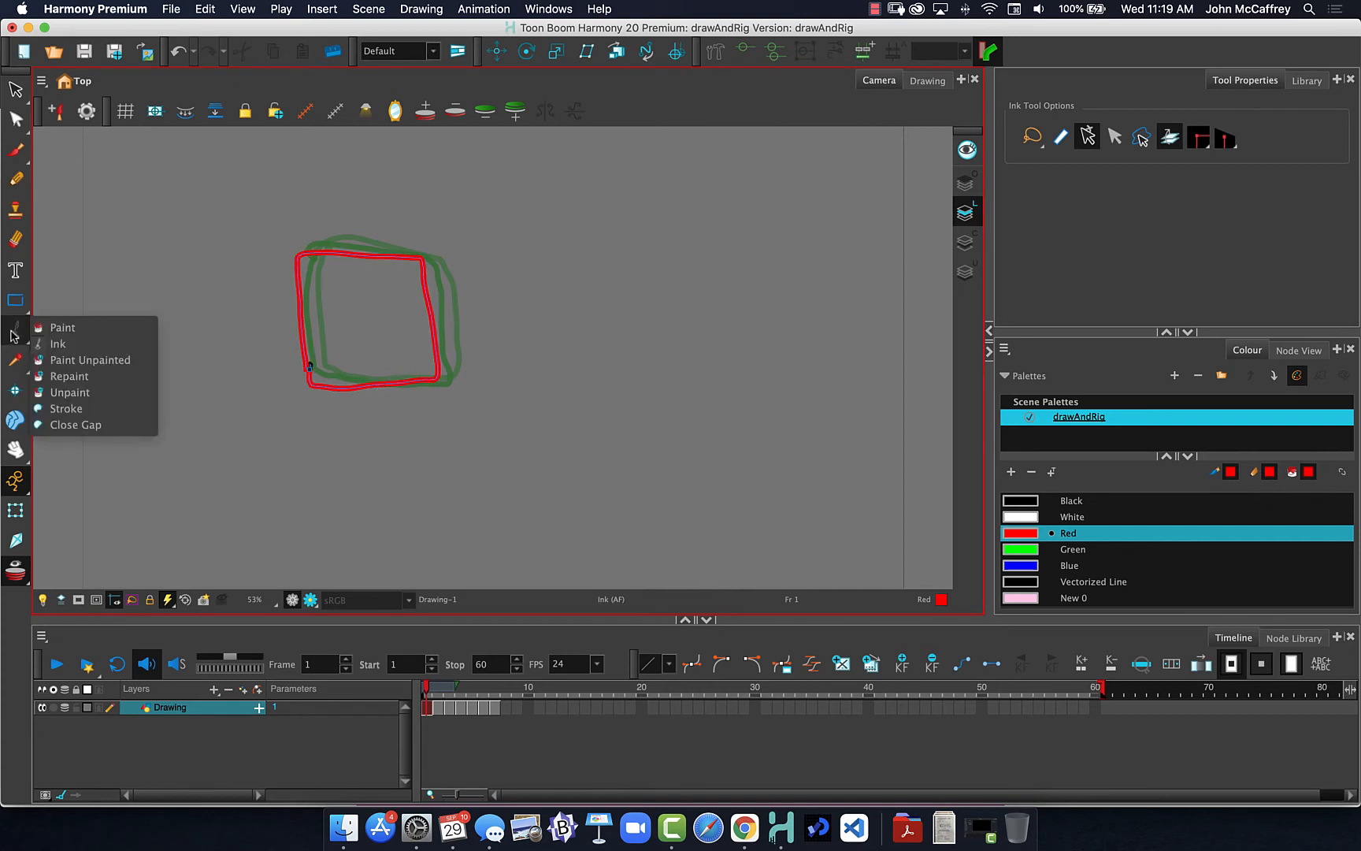
{"action": "left_click", "coordinate": [63, 327]}
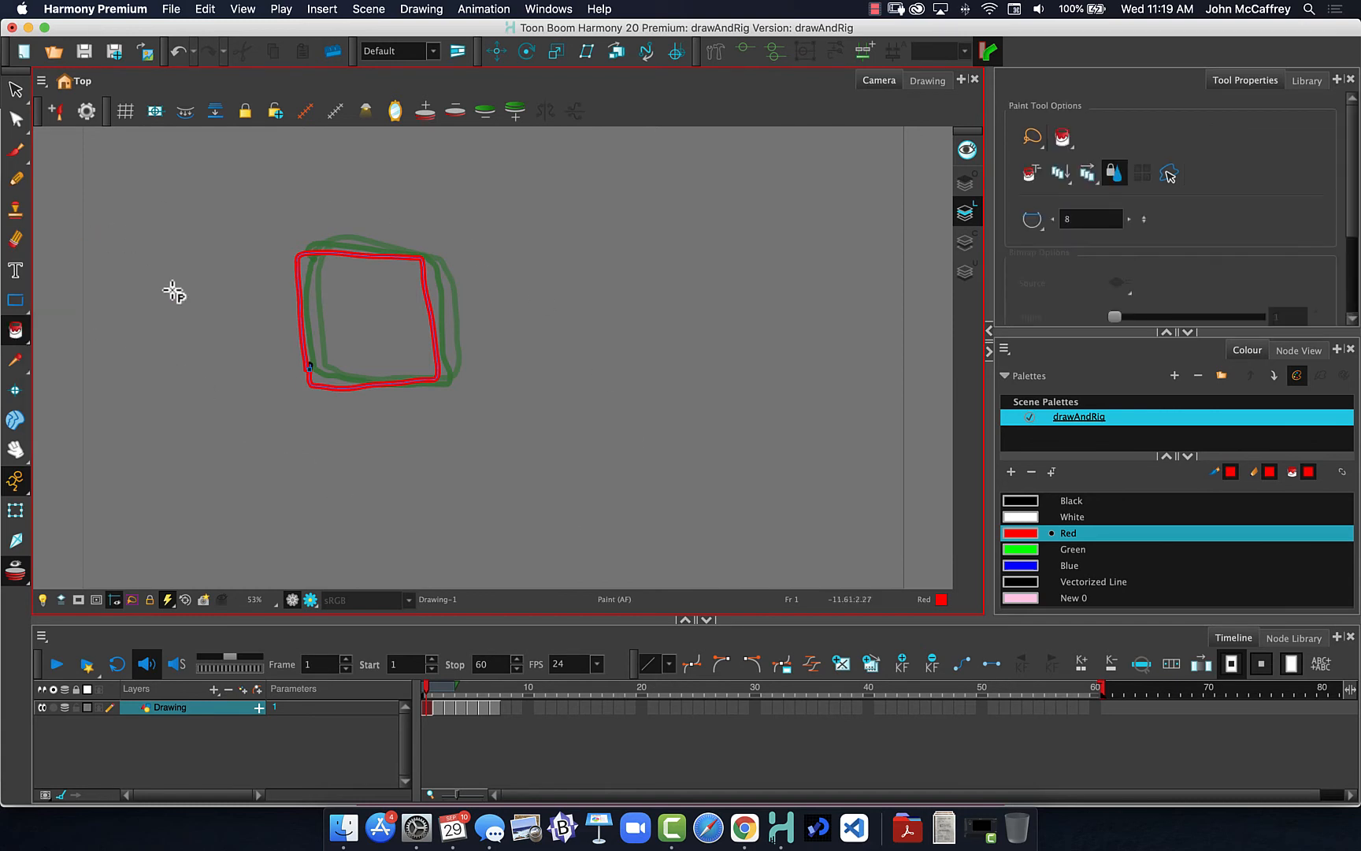
Step: Scrub through the square drawings with Onion Skin off and on, ending on frame 7 with it enabled
{"action": "left_click", "coordinate": [452, 713]}
{"action": "mouse_move", "coordinate": [430, 690]}
{"action": "left_mouse_down"}
{"action": "mouse_move", "coordinate": [492, 688]}
{"action": "mouse_move", "coordinate": [414, 684]}
{"action": "left_mouse_up"}
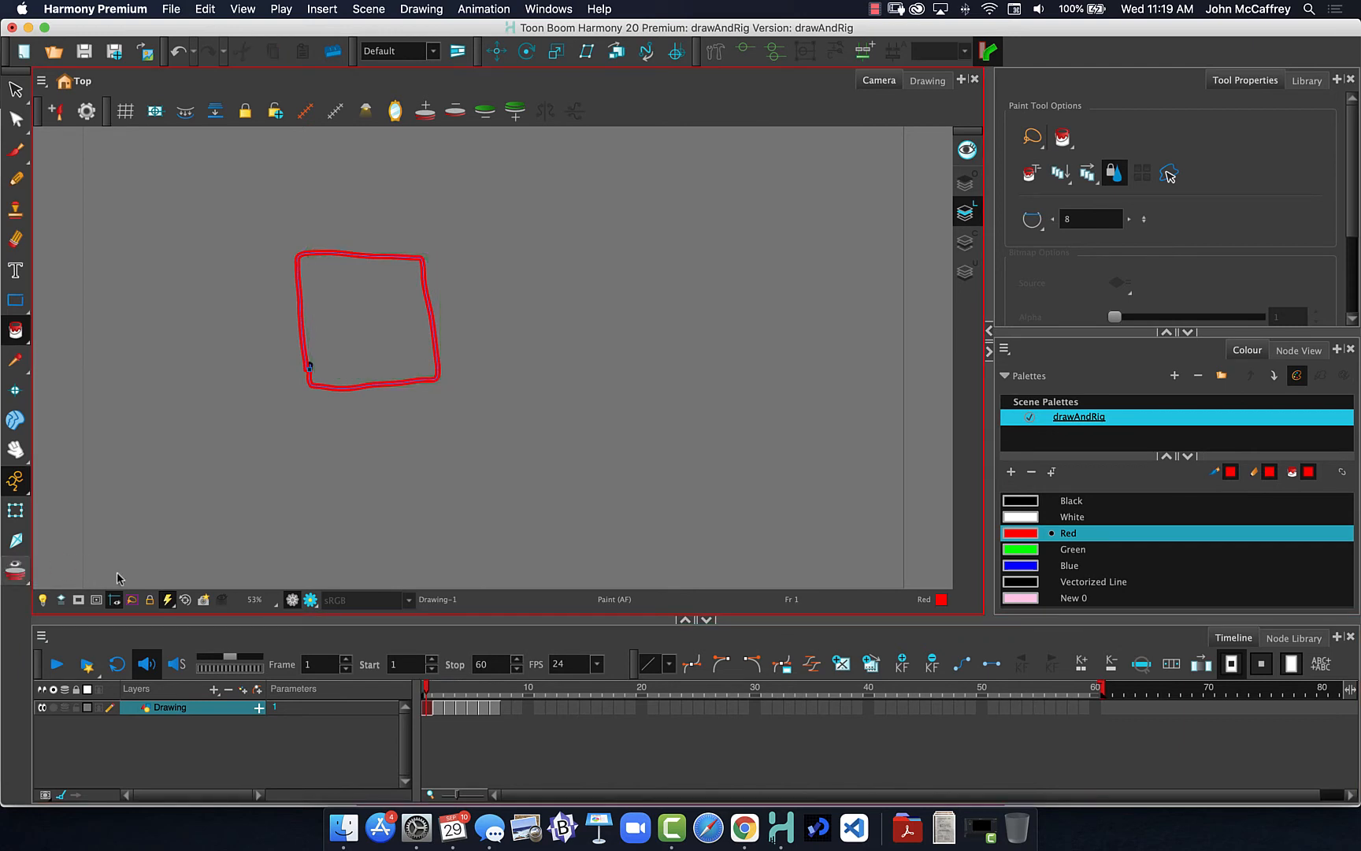
{"action": "mouse_move", "coordinate": [426, 689]}
{"action": "left_mouse_down"}
{"action": "mouse_move", "coordinate": [497, 691]}
{"action": "mouse_move", "coordinate": [430, 690]}
{"action": "mouse_move", "coordinate": [486, 690]}
{"action": "mouse_move", "coordinate": [450, 692]}
{"action": "left_mouse_up"}
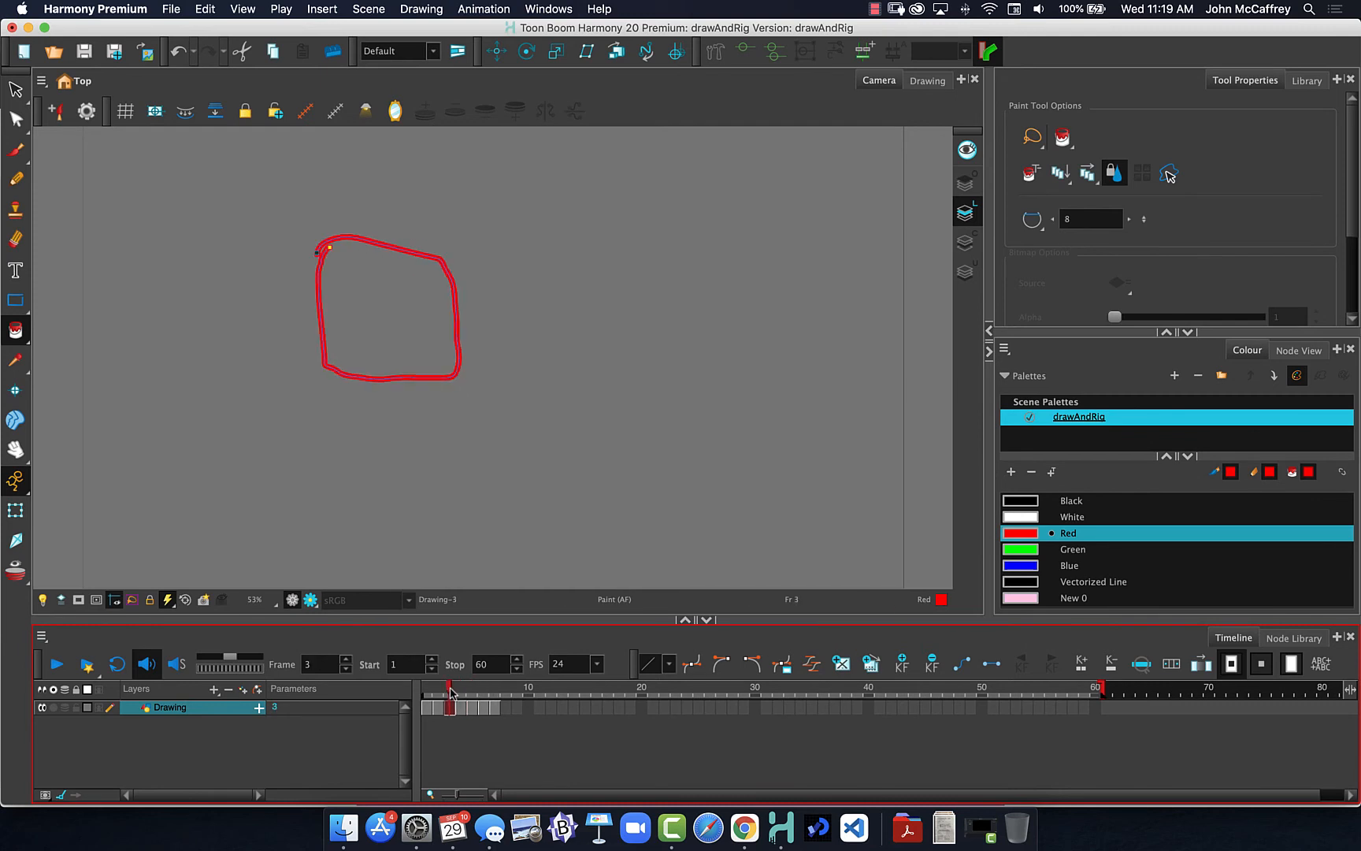
{"action": "left_click", "coordinate": [15, 570]}
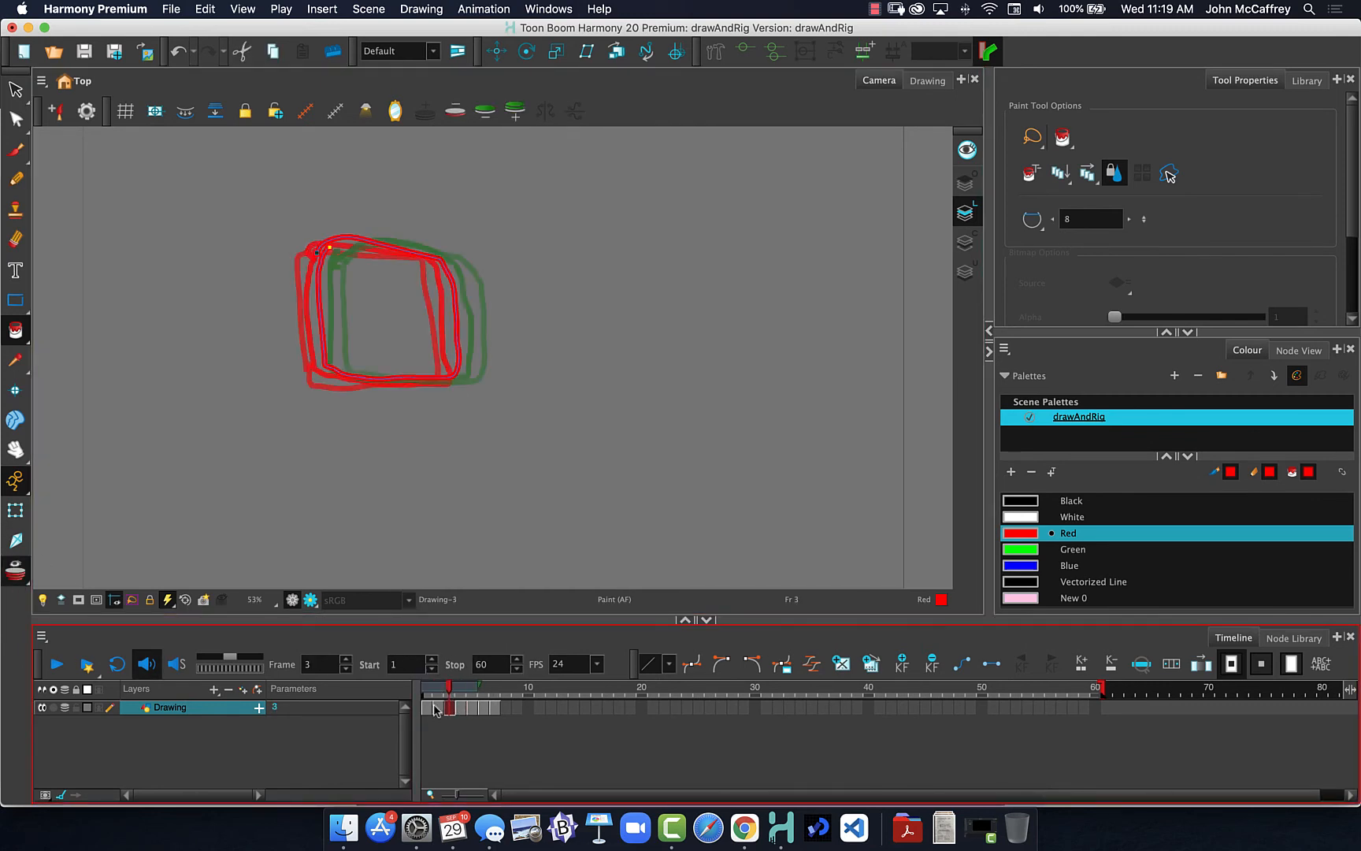
{"action": "mouse_move", "coordinate": [450, 690]}
{"action": "left_mouse_down"}
{"action": "mouse_move", "coordinate": [480, 690]}
{"action": "mouse_move", "coordinate": [427, 691]}
{"action": "mouse_move", "coordinate": [495, 710]}
{"action": "left_mouse_up"}
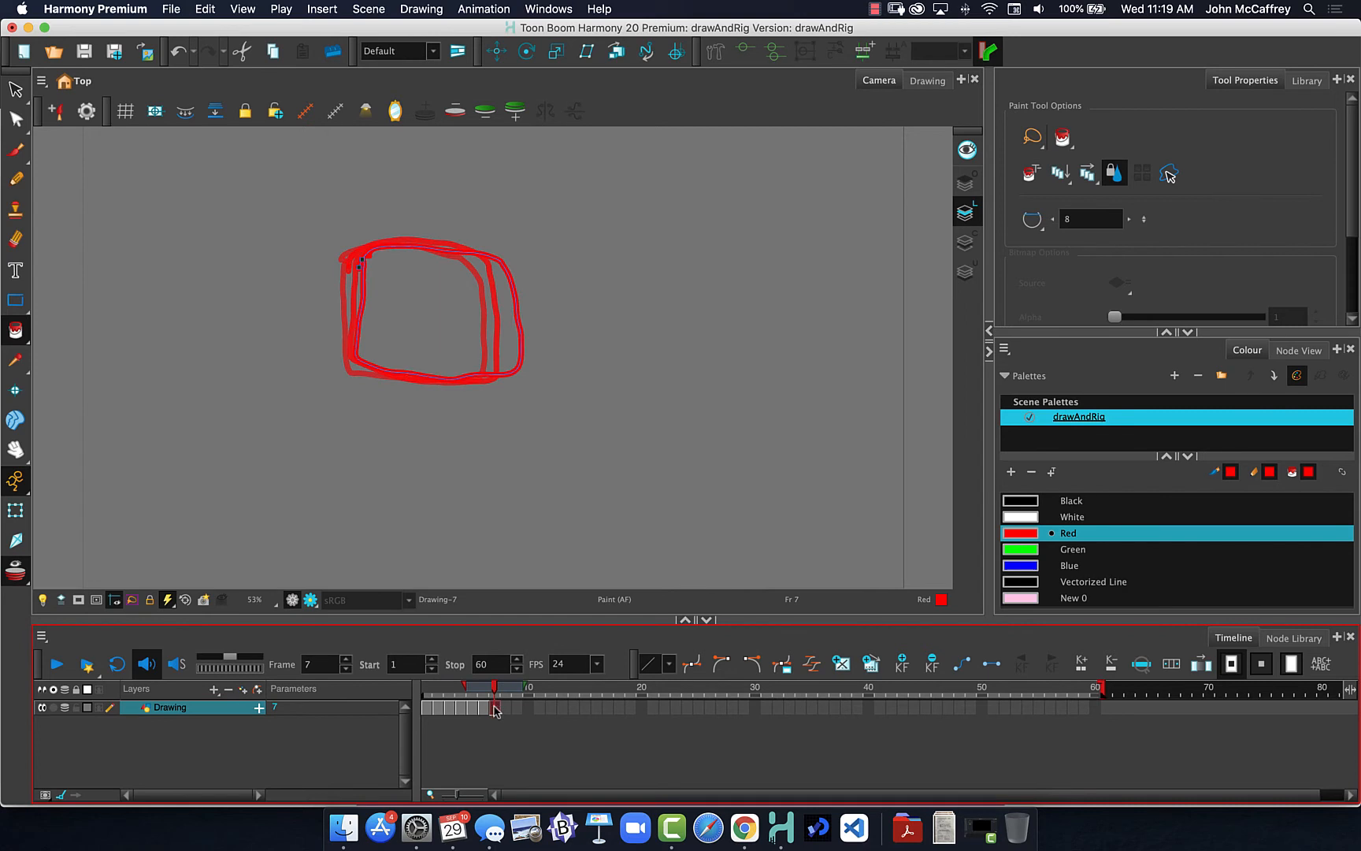
Step: Keep Line Art active and re-enable Colour Art in the Drawing layer's Layer Properties
{"action": "left_click", "coordinate": [966, 242]}
{"action": "left_click", "coordinate": [966, 212]}
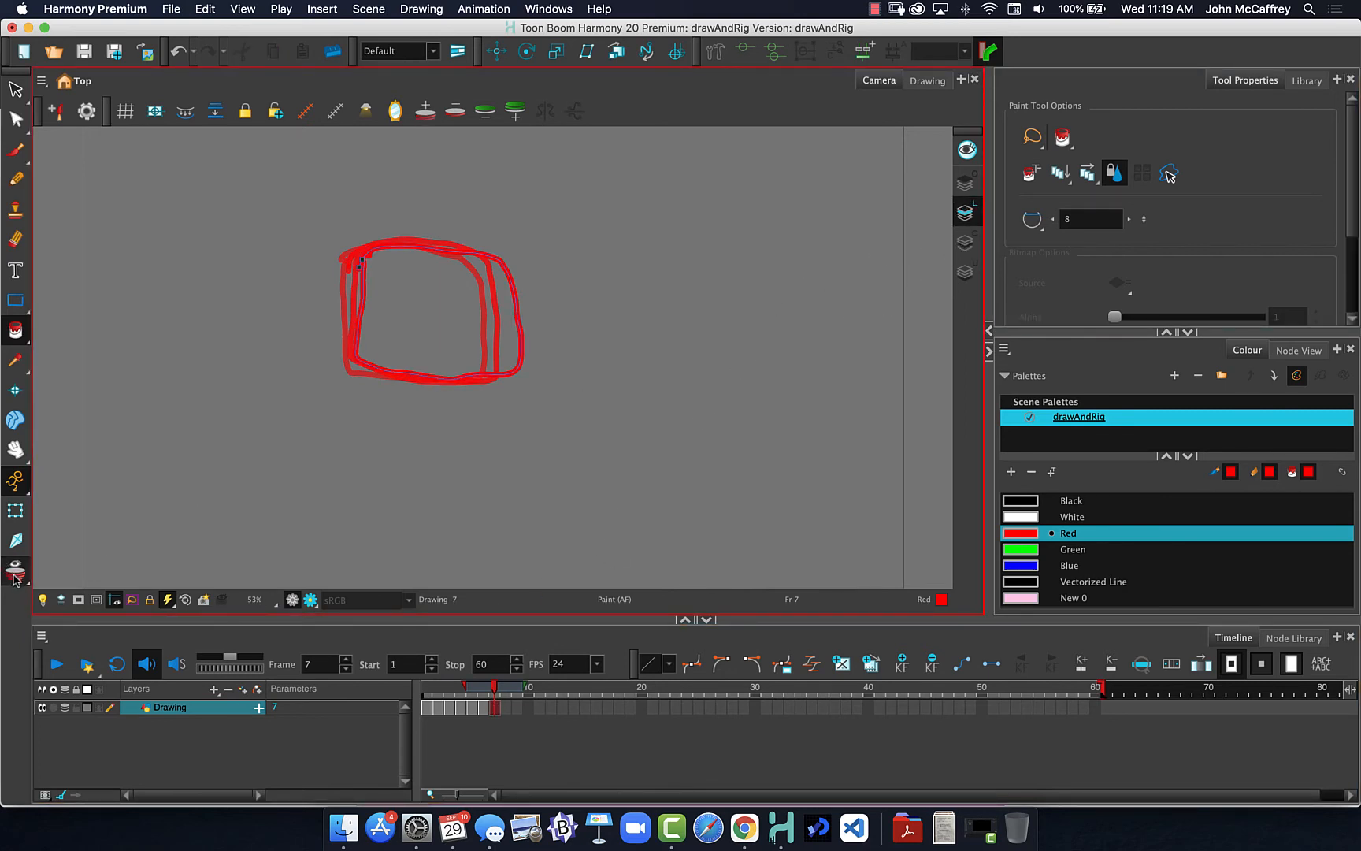
{"action": "left_click", "coordinate": [163, 712]}
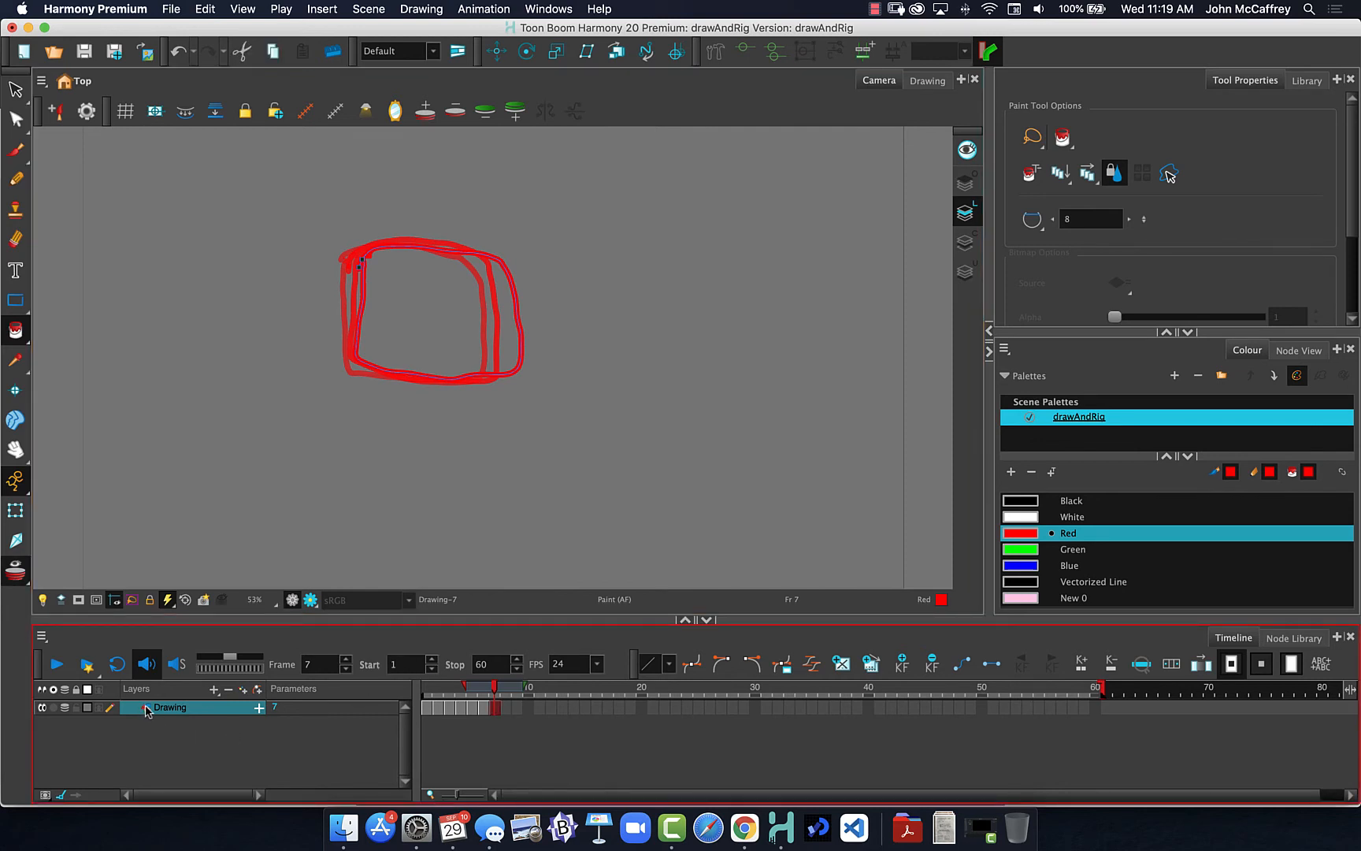
{"action": "double_click", "coordinate": [147, 710]}
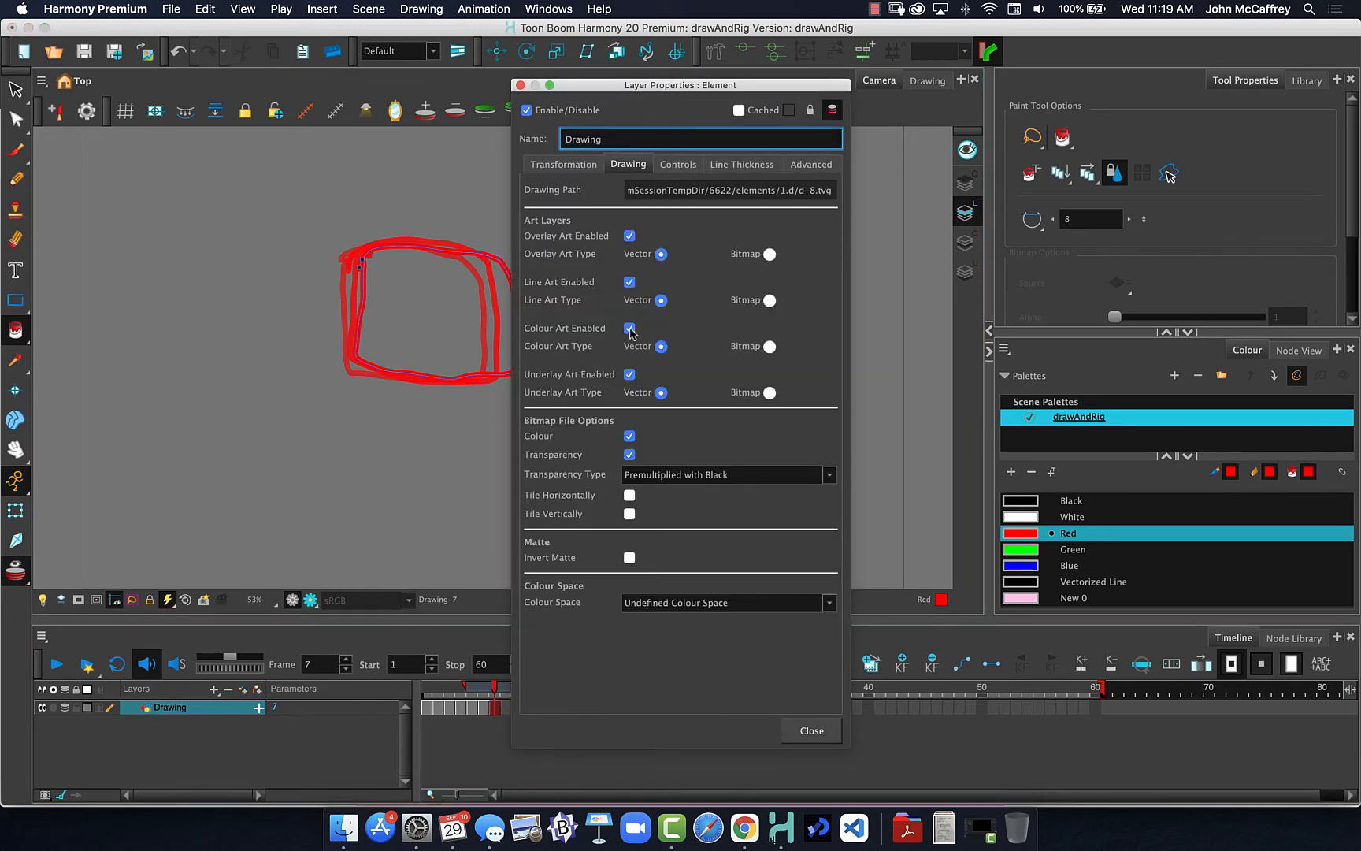
{"action": "left_click", "coordinate": [520, 85]}
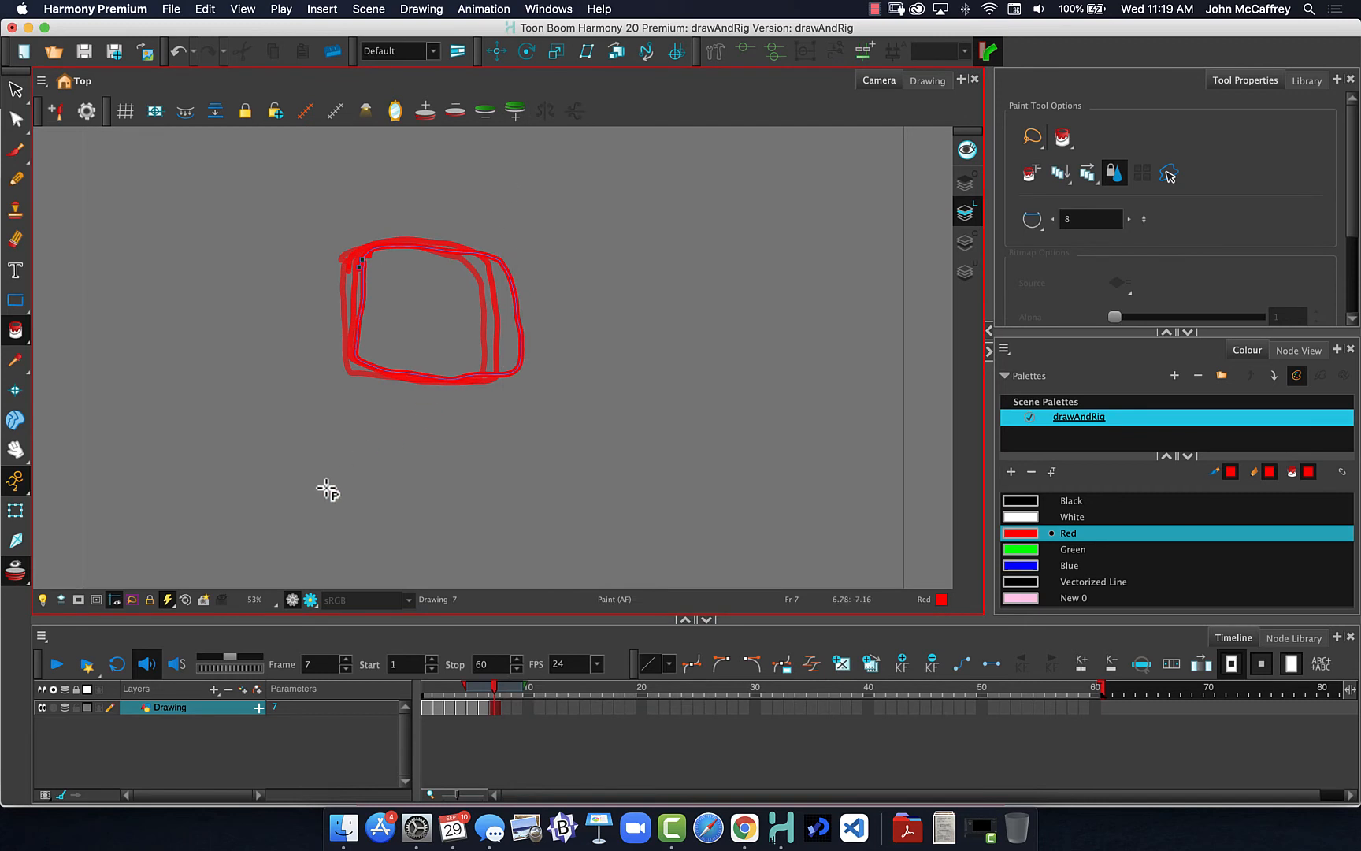
Step: Review the Pencil and Brush drawing options while on frame 4, ending on empty frame 8 with the Brush active
{"action": "mouse_move", "coordinate": [475, 684]}
{"action": "left_mouse_down"}
{"action": "mouse_move", "coordinate": [426, 686]}
{"action": "mouse_move", "coordinate": [479, 691]}
{"action": "mouse_move", "coordinate": [427, 693]}
{"action": "mouse_move", "coordinate": [477, 695]}
{"action": "mouse_move", "coordinate": [453, 709]}
{"action": "mouse_move", "coordinate": [487, 698]}
{"action": "mouse_move", "coordinate": [441, 698]}
{"action": "mouse_move", "coordinate": [493, 719]}
{"action": "mouse_move", "coordinate": [426, 715]}
{"action": "mouse_move", "coordinate": [499, 713]}
{"action": "mouse_move", "coordinate": [422, 707]}
{"action": "mouse_move", "coordinate": [475, 709]}
{"action": "mouse_move", "coordinate": [426, 707]}
{"action": "mouse_move", "coordinate": [457, 709]}
{"action": "left_mouse_up"}
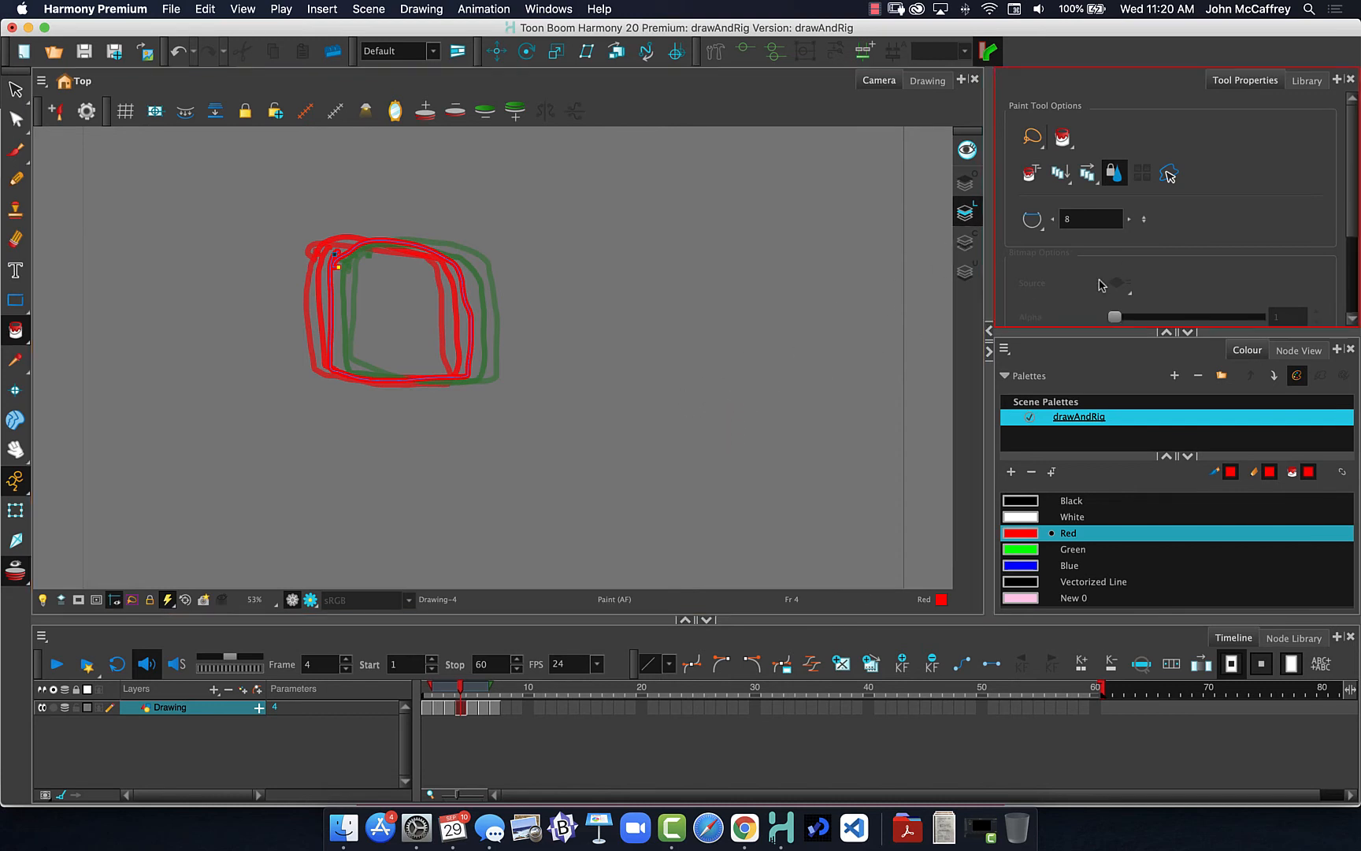
{"action": "left_click", "coordinate": [13, 175]}
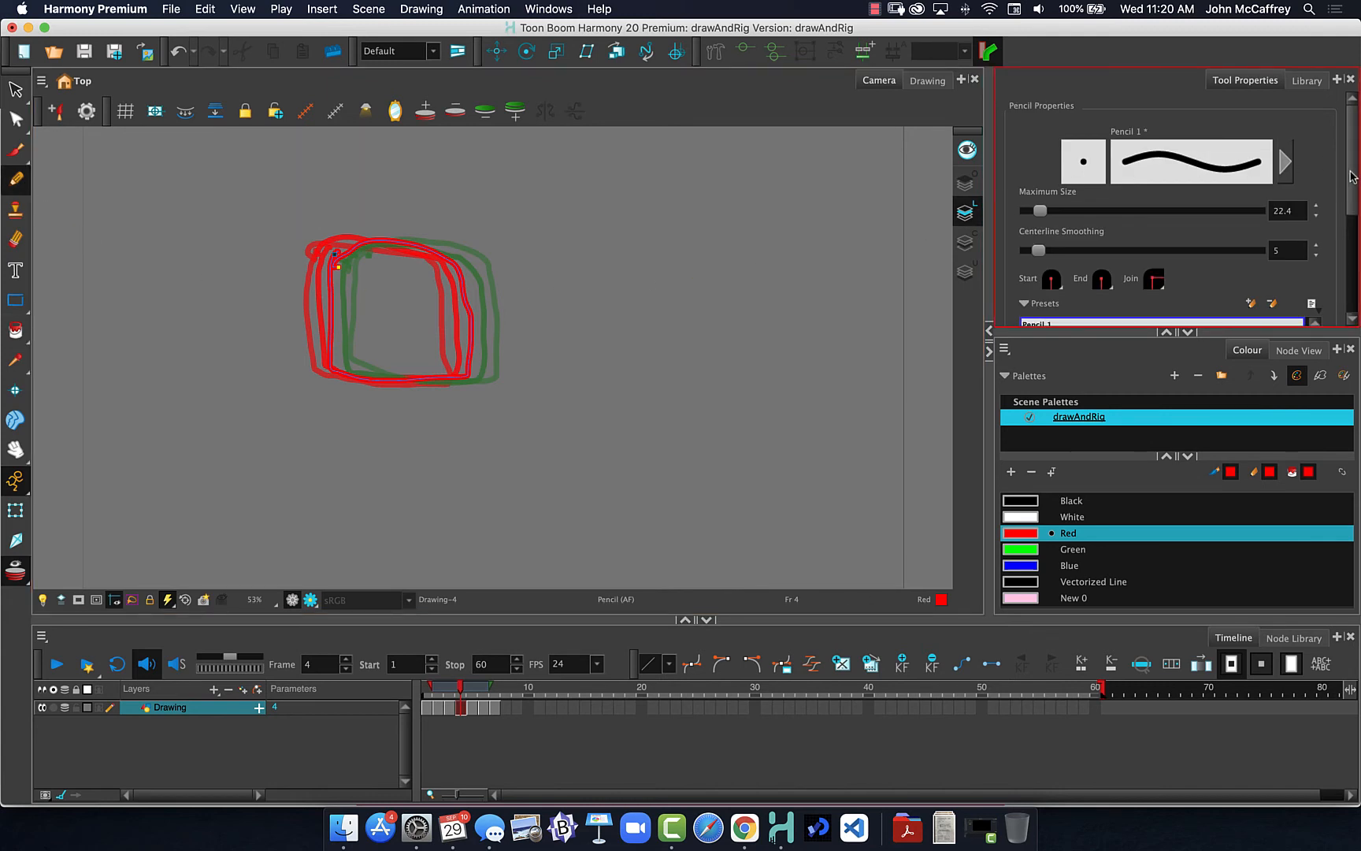
{"action": "scroll", "coordinate": [1345, 193], "scroll_direction": "down", "scroll_amount": 5}
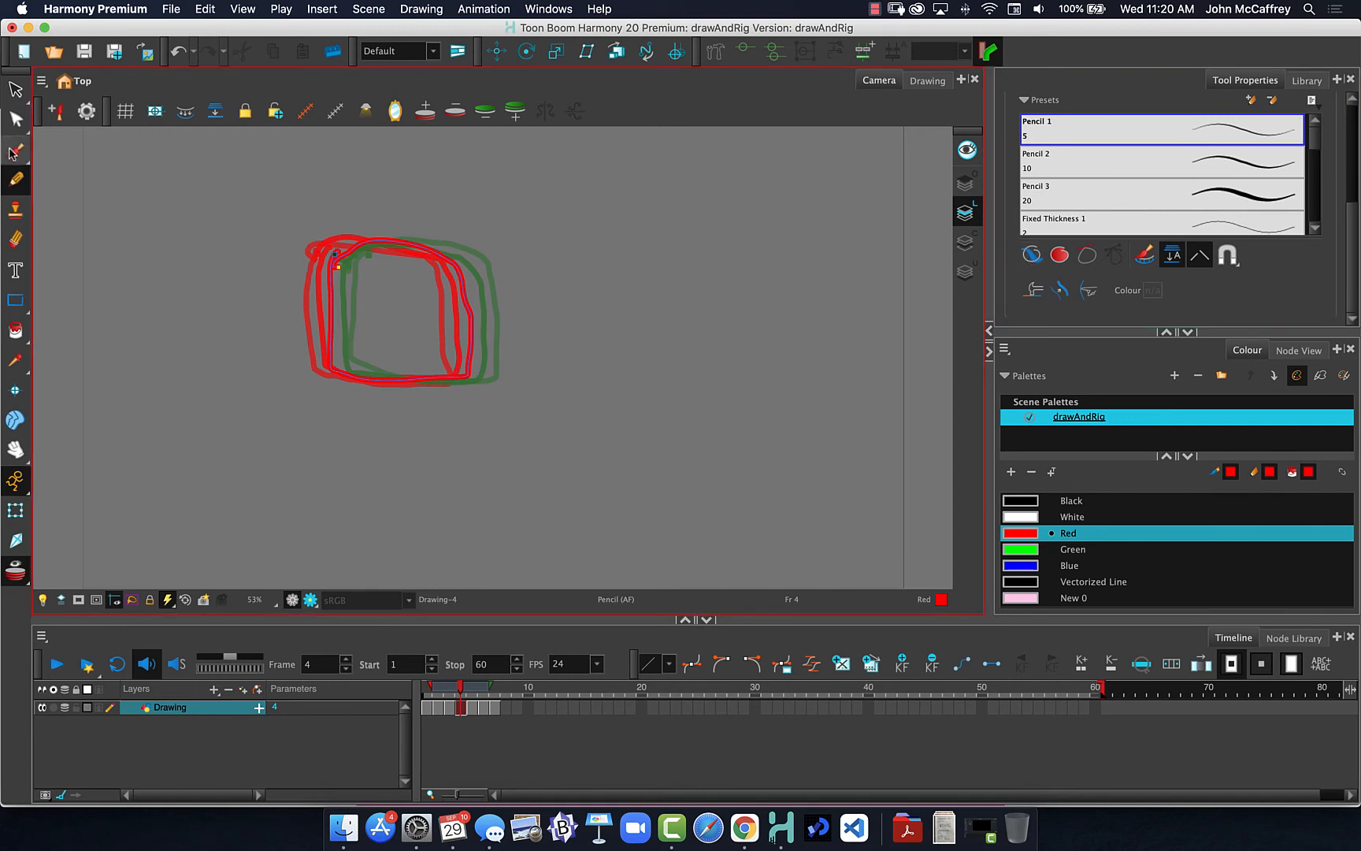
{"action": "left_click", "coordinate": [13, 150]}
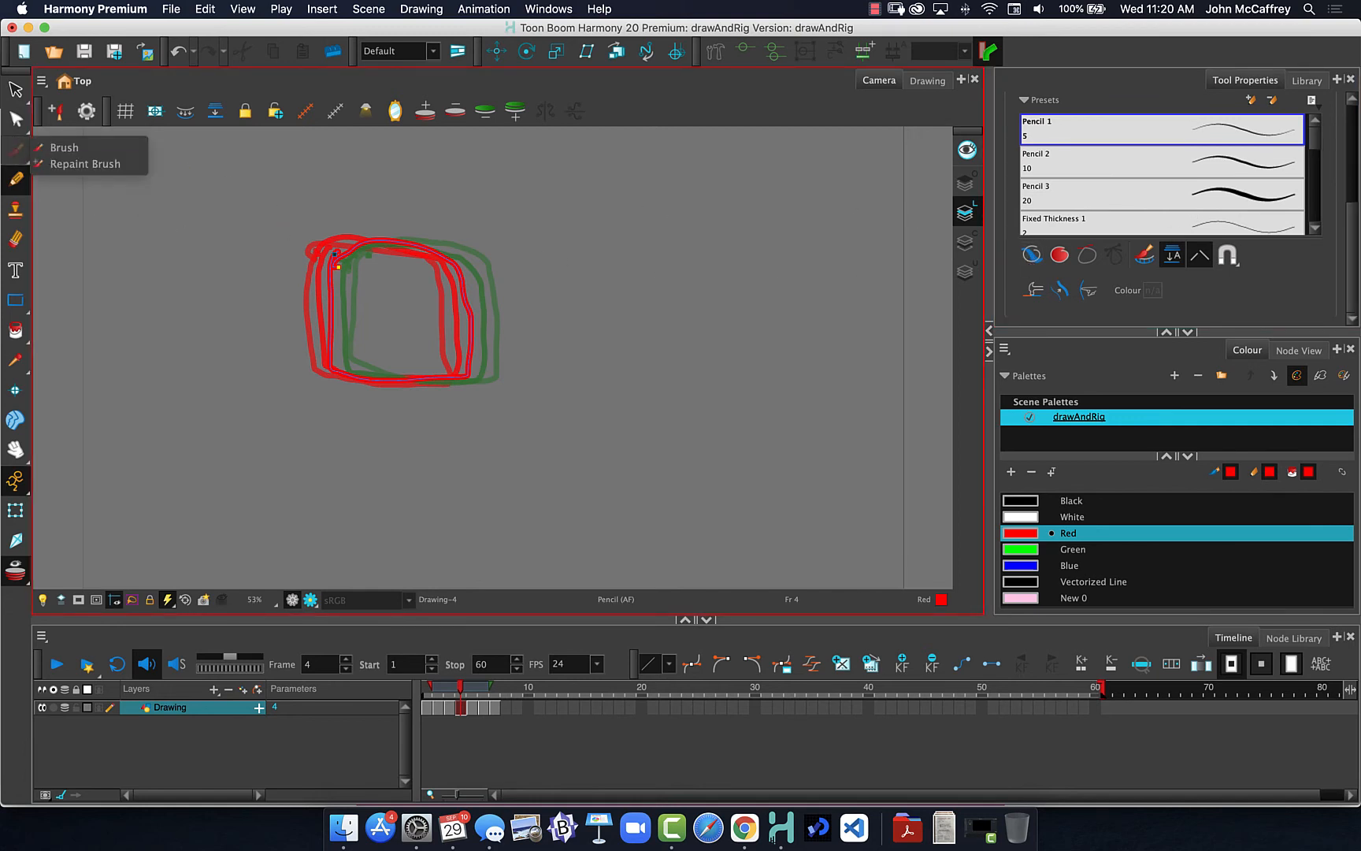
{"action": "left_click", "coordinate": [14, 149]}
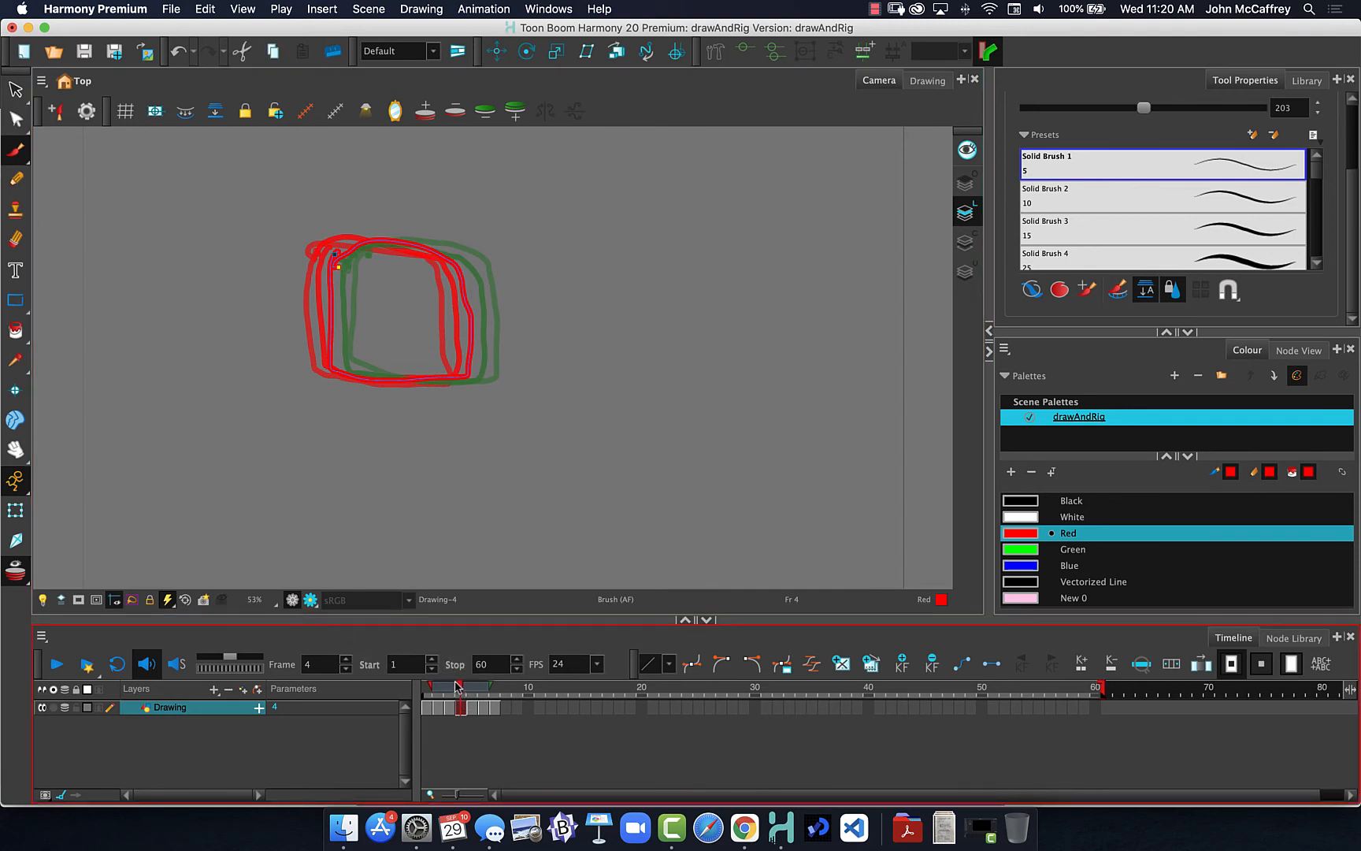
{"action": "mouse_move", "coordinate": [457, 684]}
{"action": "left_mouse_down"}
{"action": "mouse_move", "coordinate": [425, 686]}
{"action": "mouse_move", "coordinate": [505, 685]}
{"action": "left_mouse_up"}
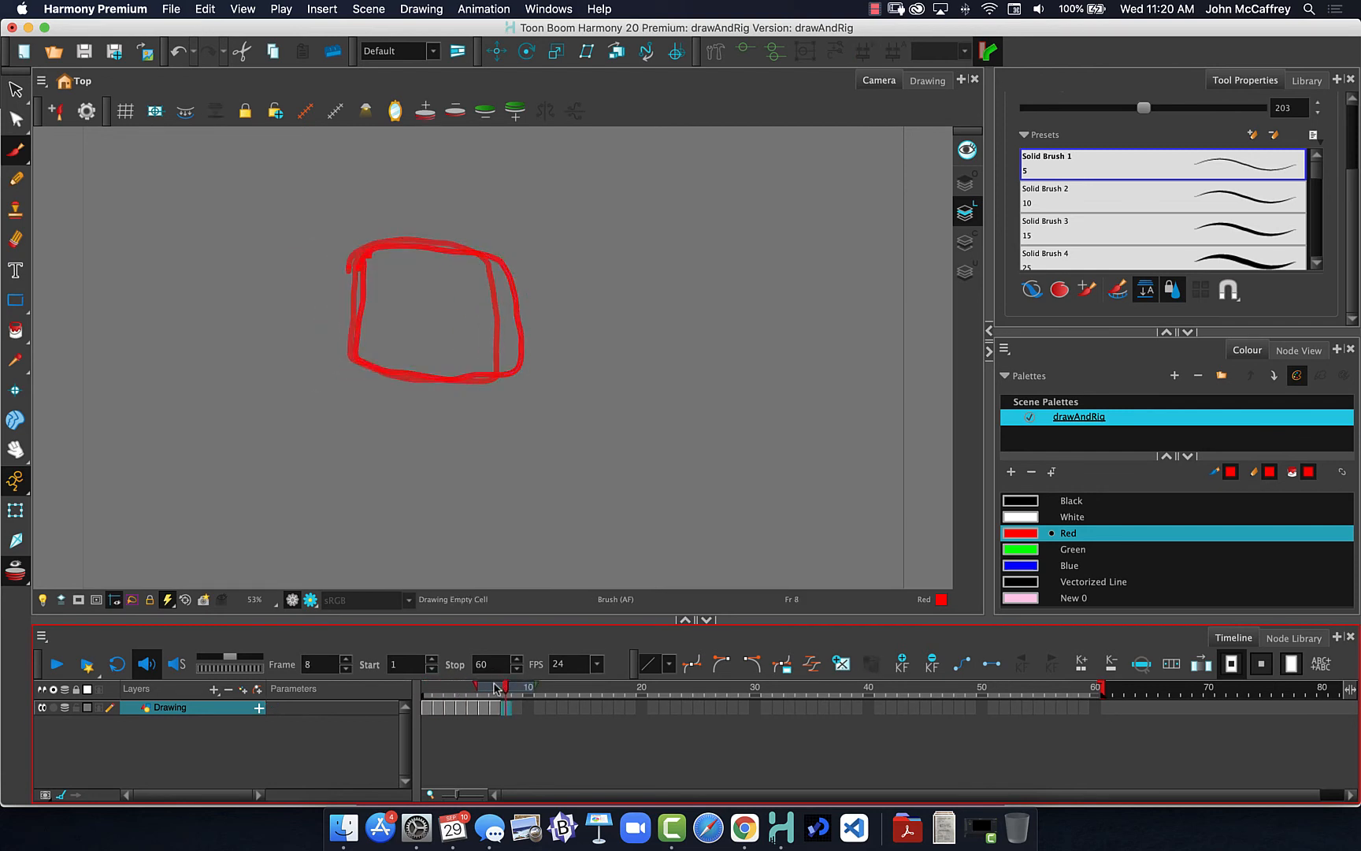
Step: Turn off Onion Skin, choose the Black swatch and enable Automatically Create Colour Art for the Brush
{"action": "left_click", "coordinate": [15, 569]}
{"action": "left_click", "coordinate": [1018, 567]}
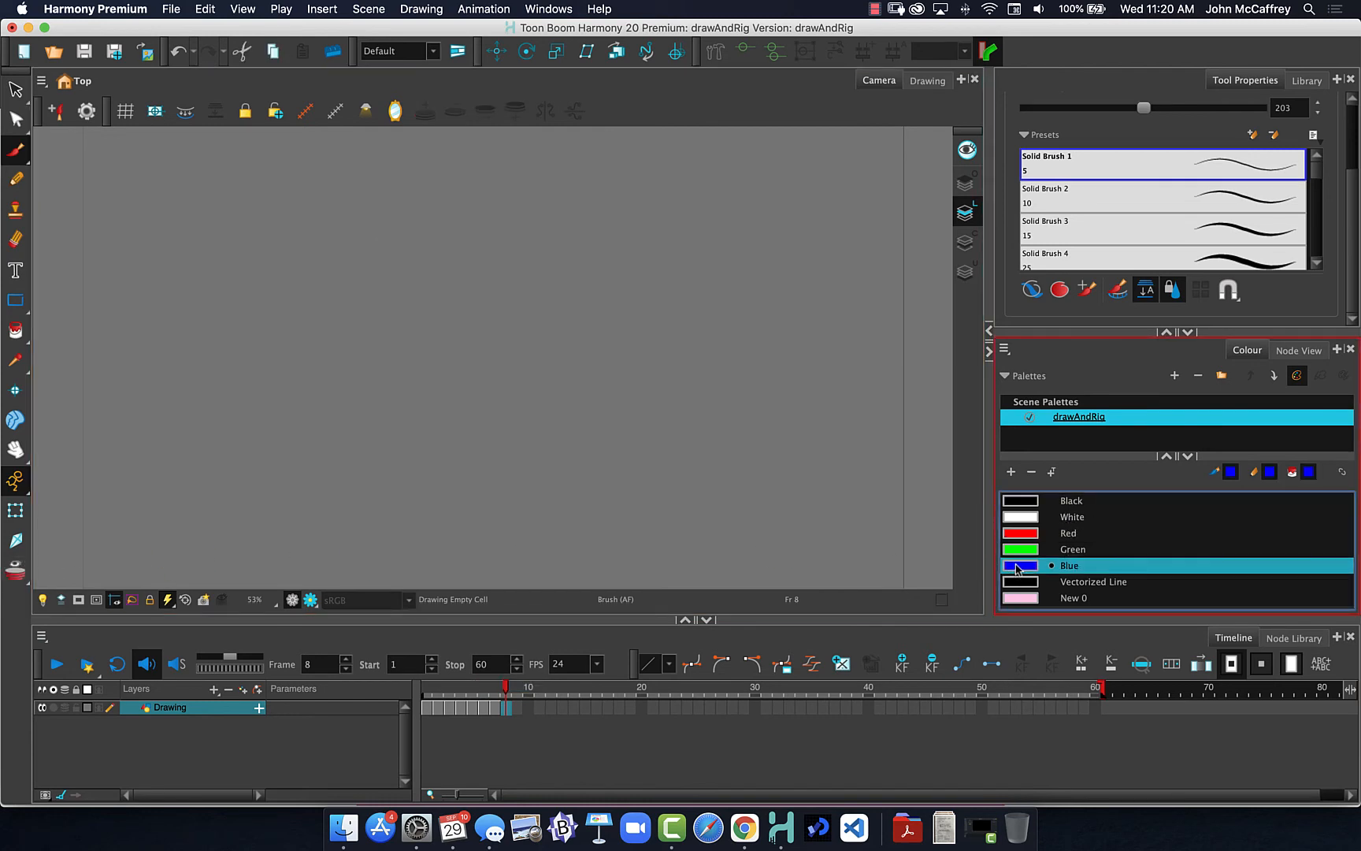
{"action": "left_click", "coordinate": [1029, 501]}
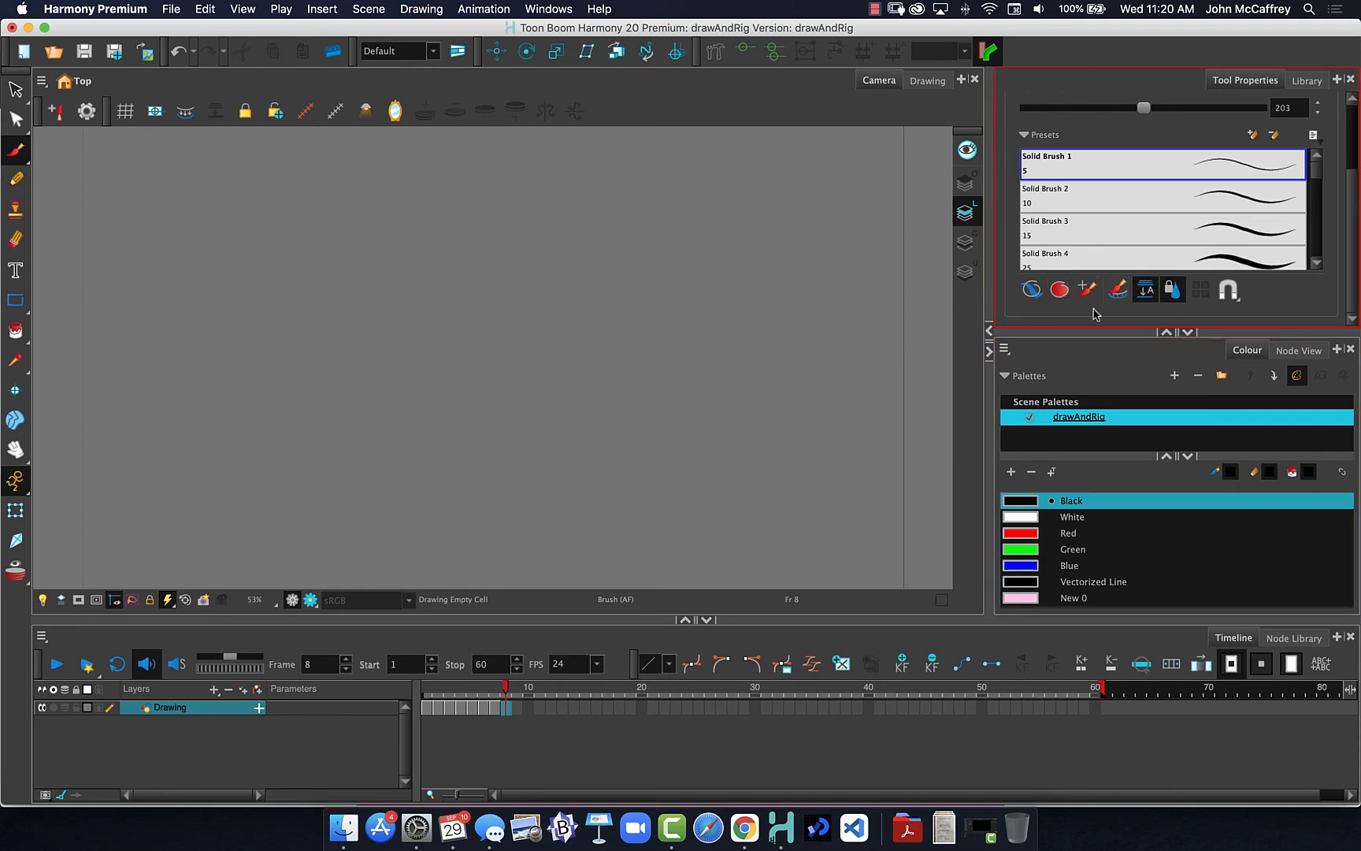
{"action": "left_click", "coordinate": [1116, 291]}
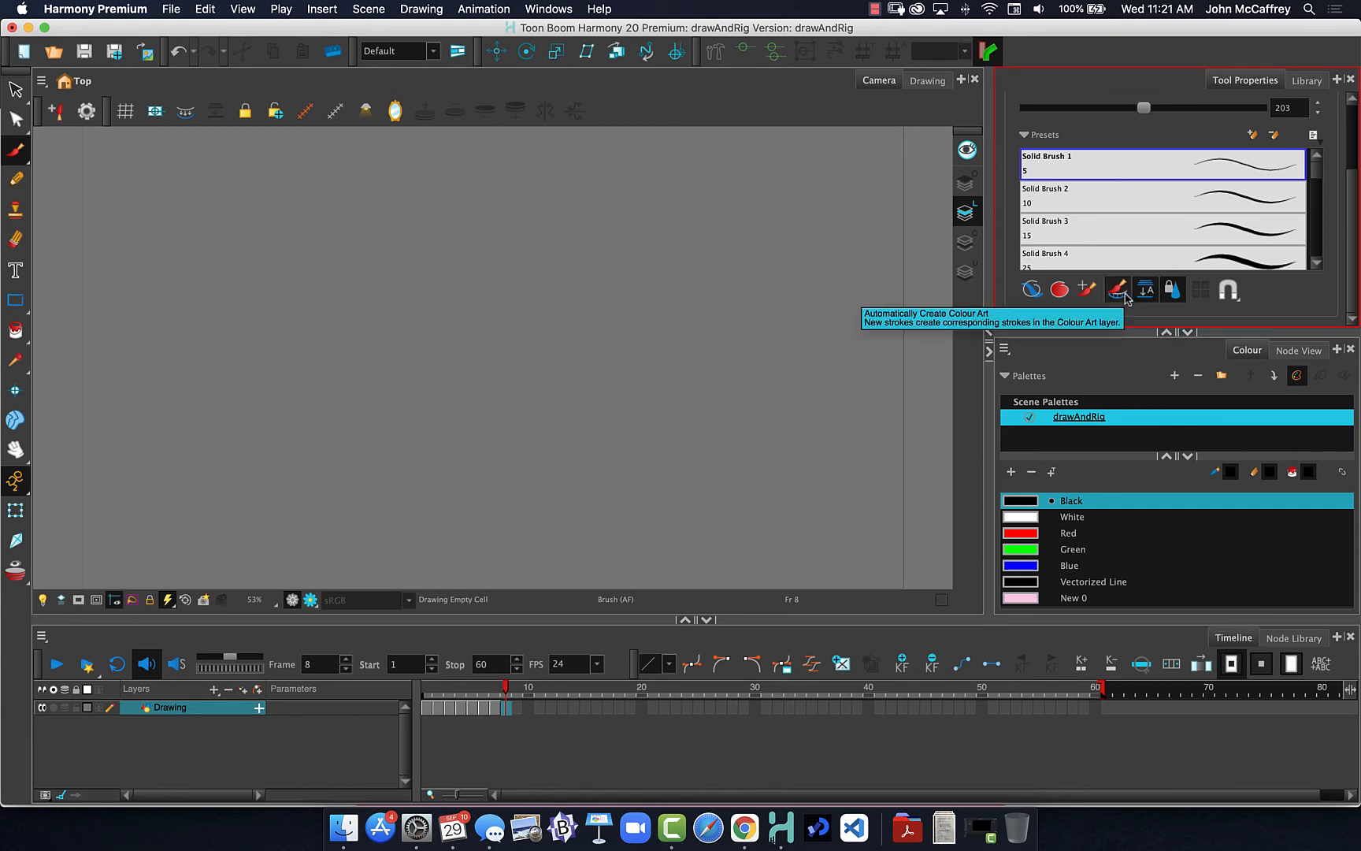
Step: Draw a closed black square outline with the Pencil on frame 8's Line Art, with Automatically Create Colour Art enabled
{"action": "left_click", "coordinate": [18, 180]}
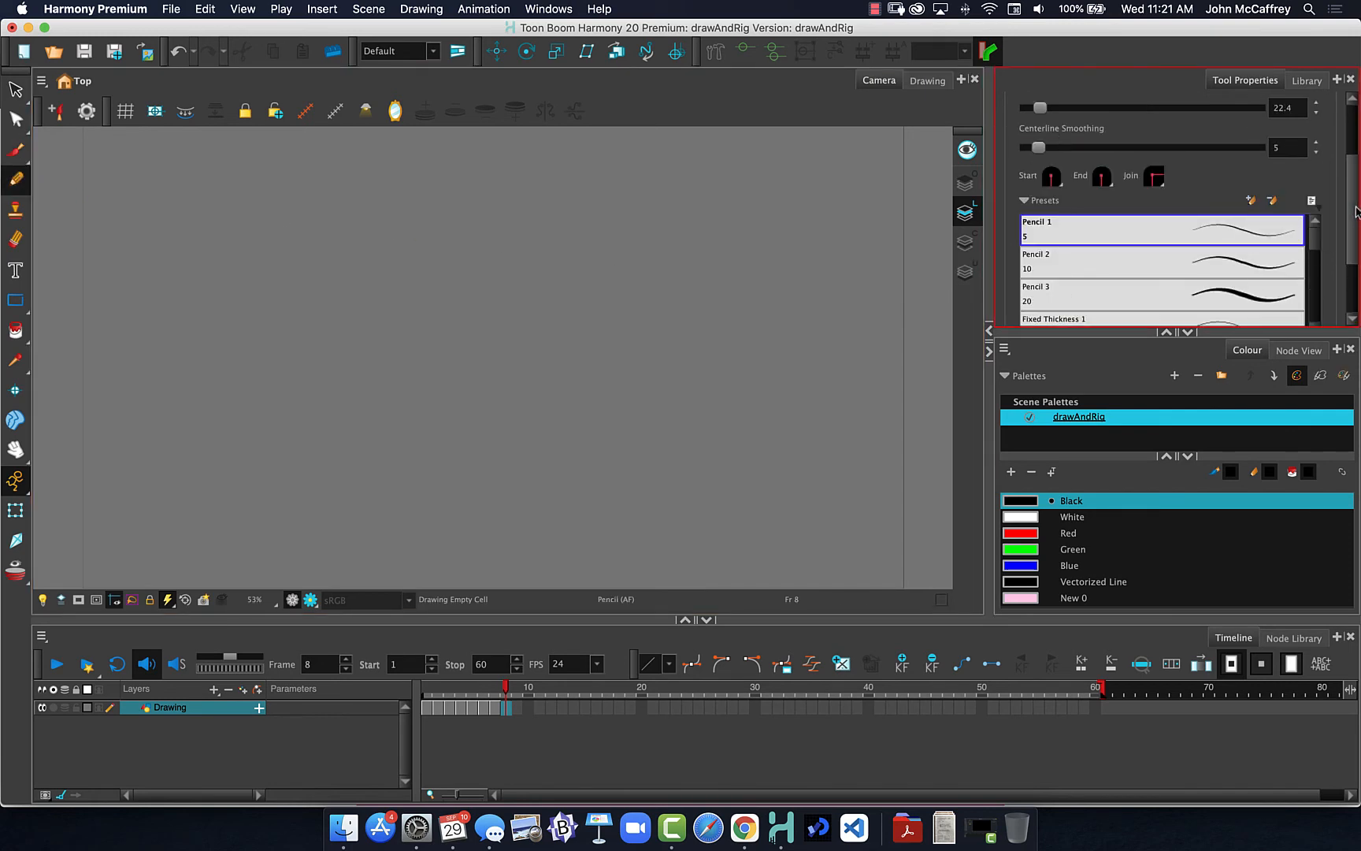
{"action": "scroll", "coordinate": [1356, 212], "scroll_direction": "down", "scroll_amount": 3}
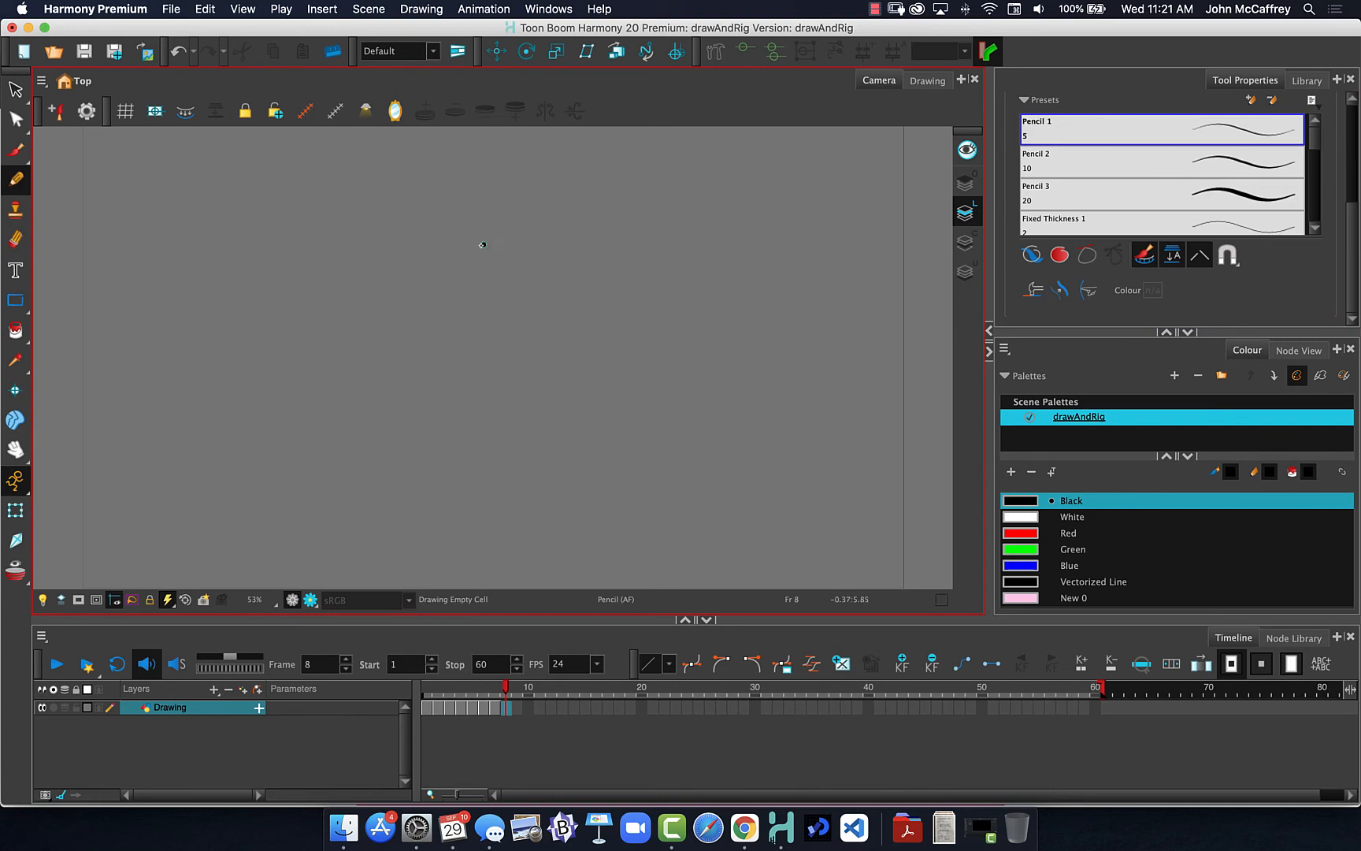
{"action": "mouse_move", "coordinate": [483, 244]}
{"action": "left_mouse_down"}
{"action": "mouse_move", "coordinate": [389, 306]}
{"action": "mouse_move", "coordinate": [395, 340]}
{"action": "mouse_move", "coordinate": [506, 336]}
{"action": "left_mouse_up"}
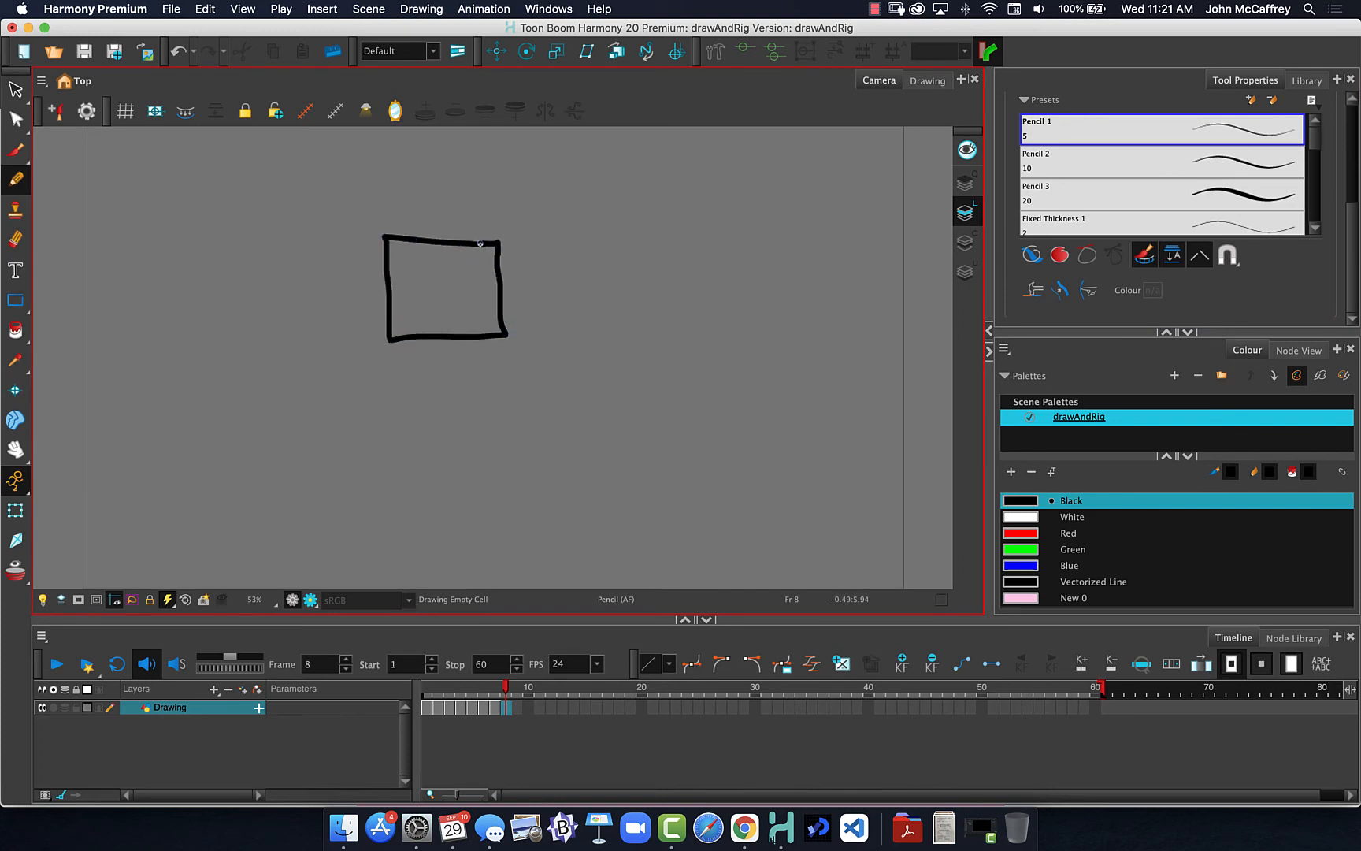
{"action": "left_click_drag", "start_coordinate": [479, 243], "coordinate": [481, 244]}
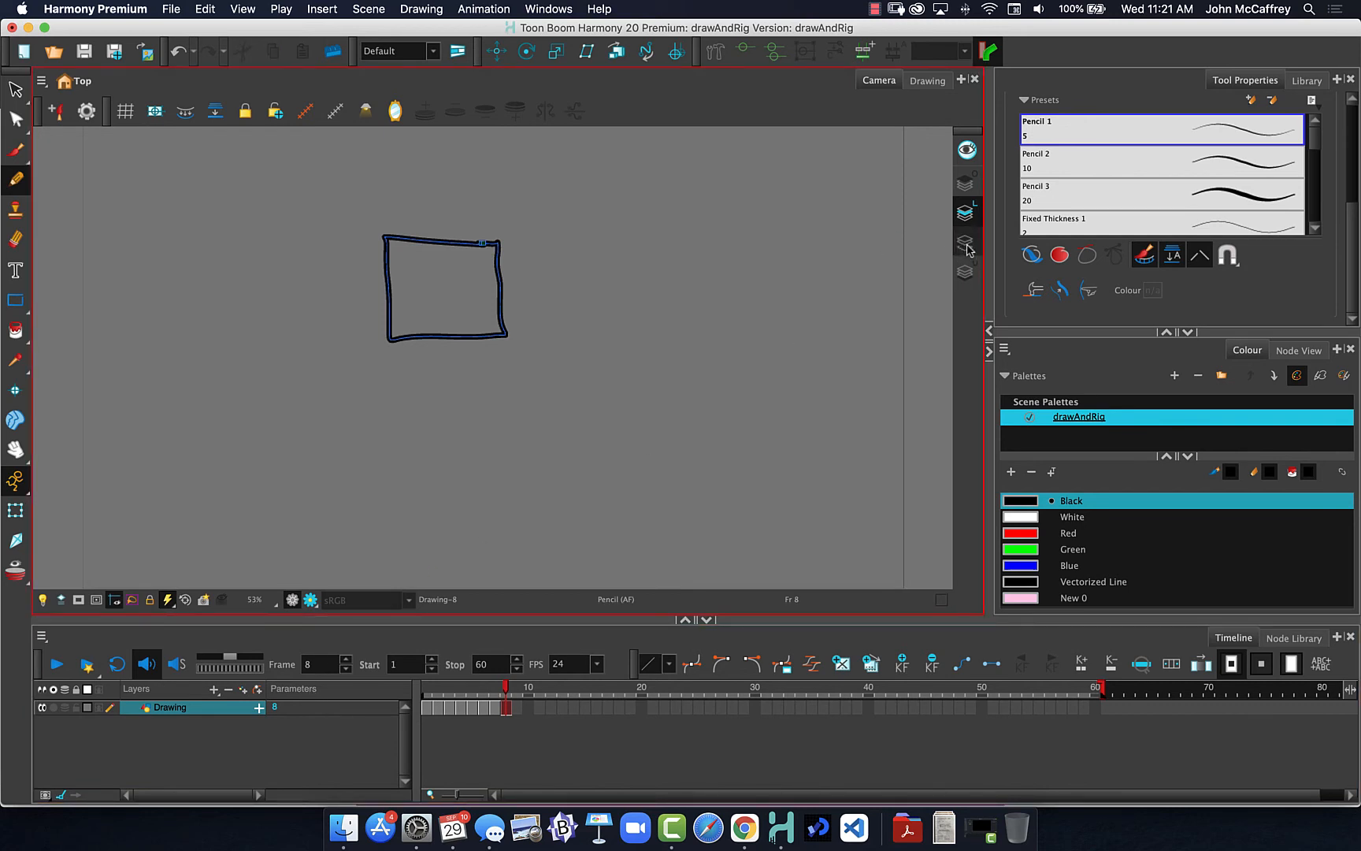
Step: Fill the square with Green on the Colour Art layer using the Paint tool
{"action": "left_click", "coordinate": [967, 247]}
{"action": "left_click", "coordinate": [14, 328]}
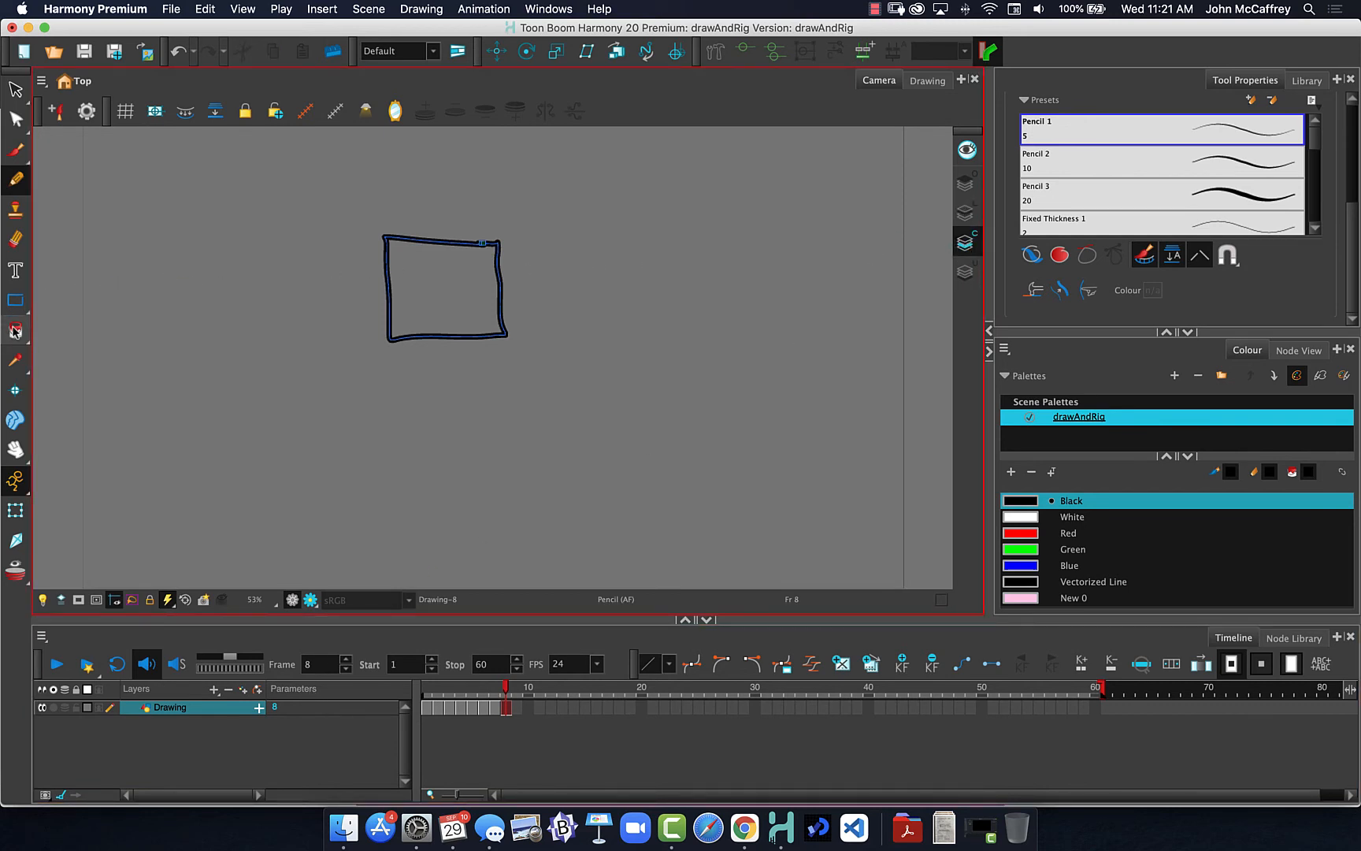
{"action": "left_click", "coordinate": [1014, 551]}
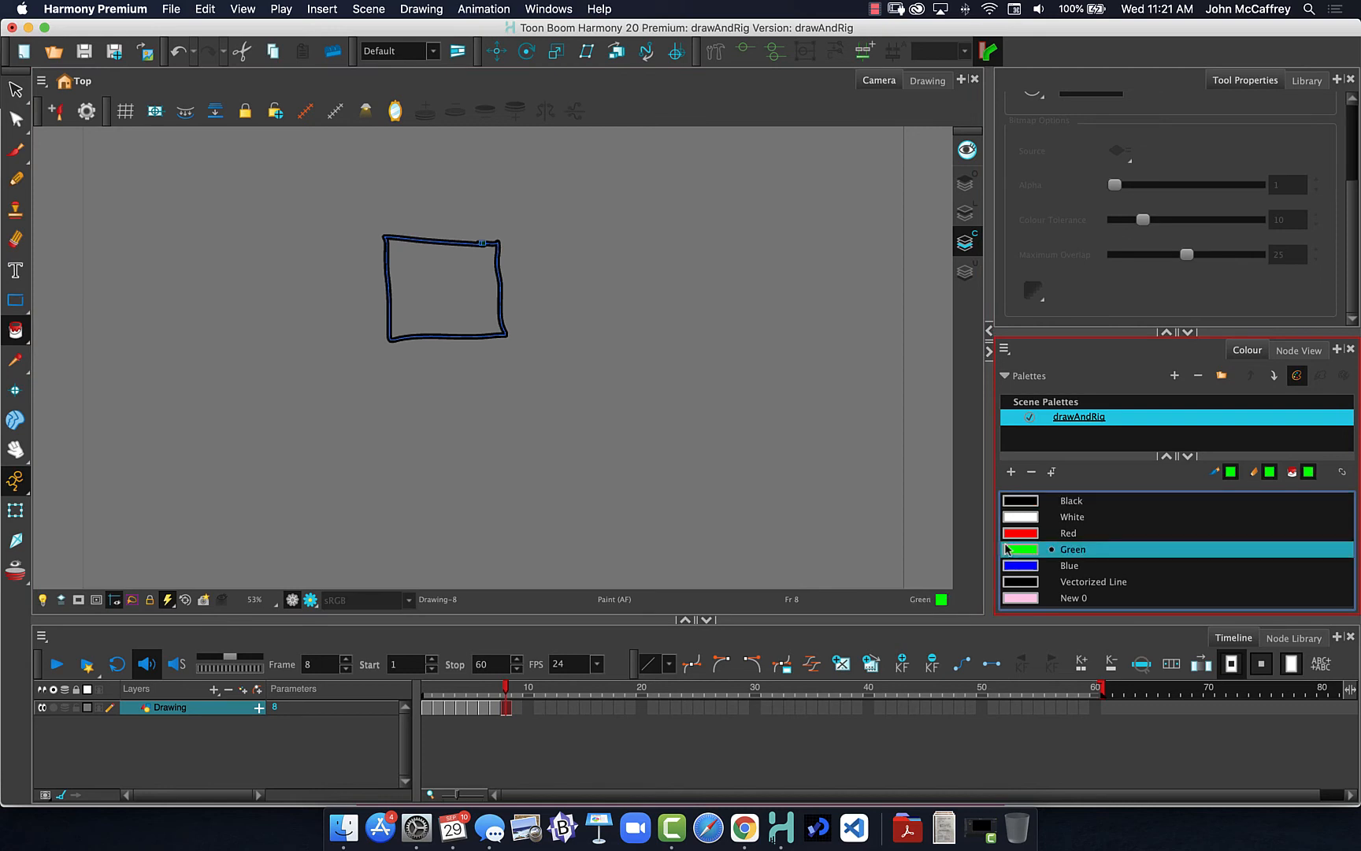
{"action": "left_click", "coordinate": [476, 296]}
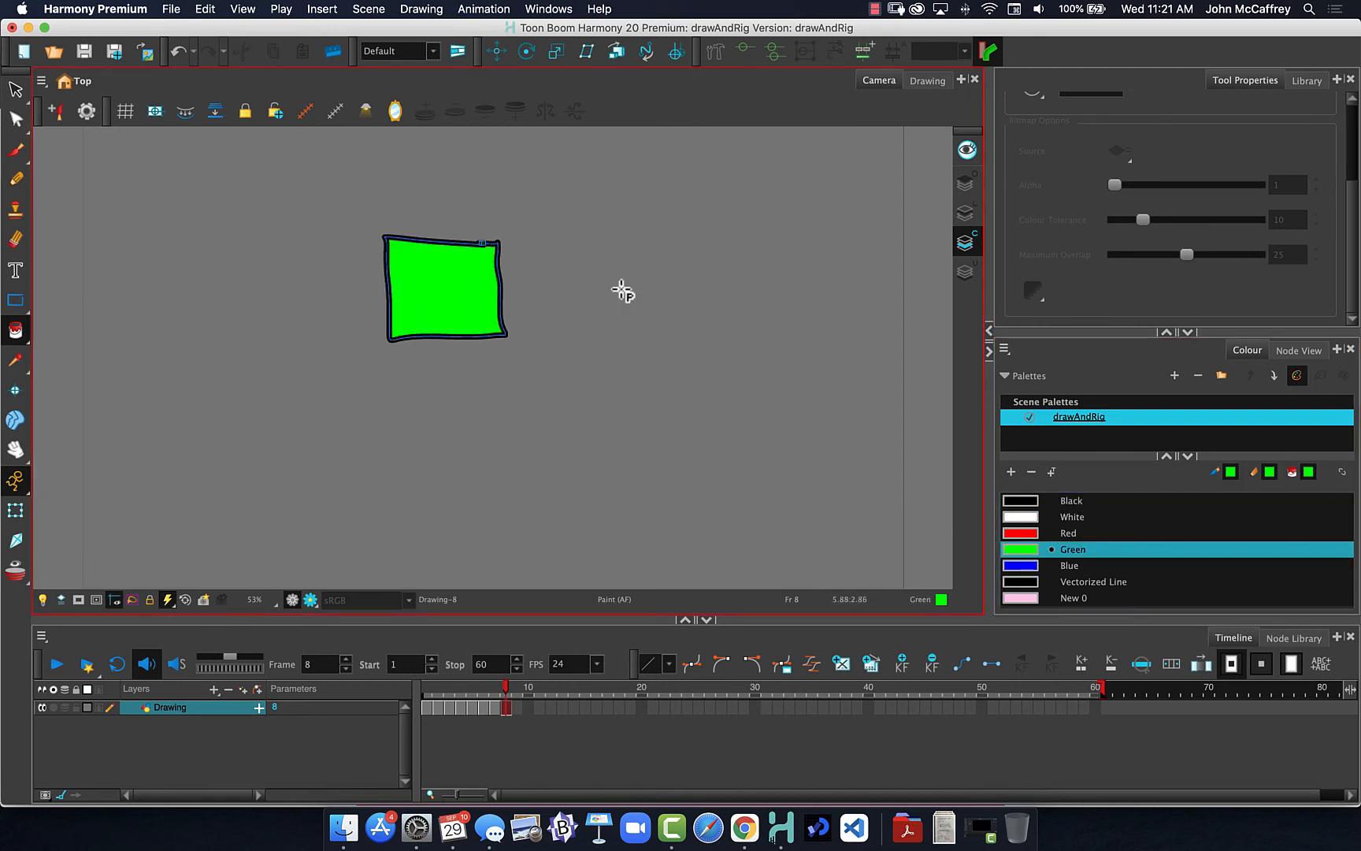
Step: Select and deselect the square's stroke on Colour Art, and make Line Art the active art layer
{"action": "left_click", "coordinate": [14, 87]}
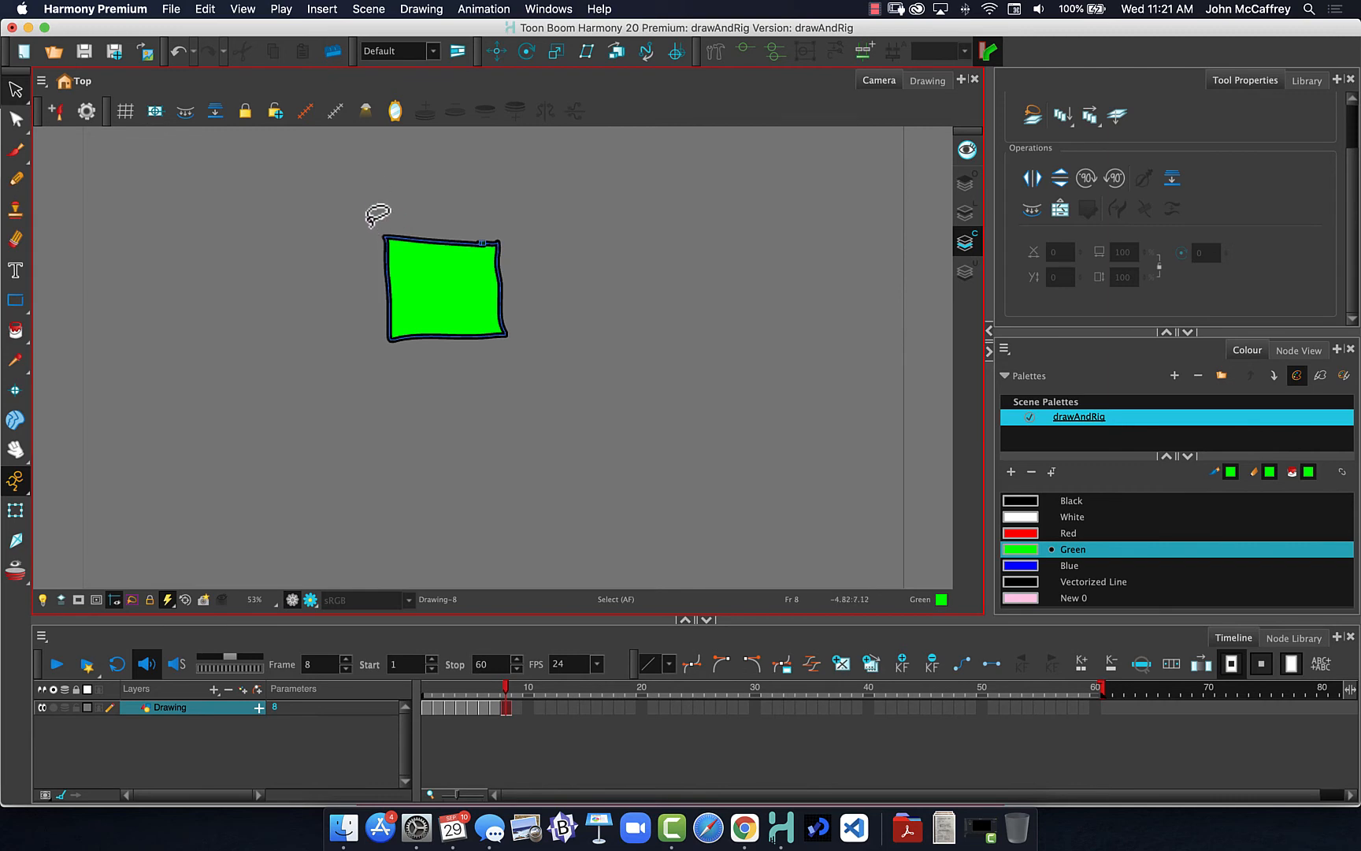
{"action": "left_click", "coordinate": [386, 238]}
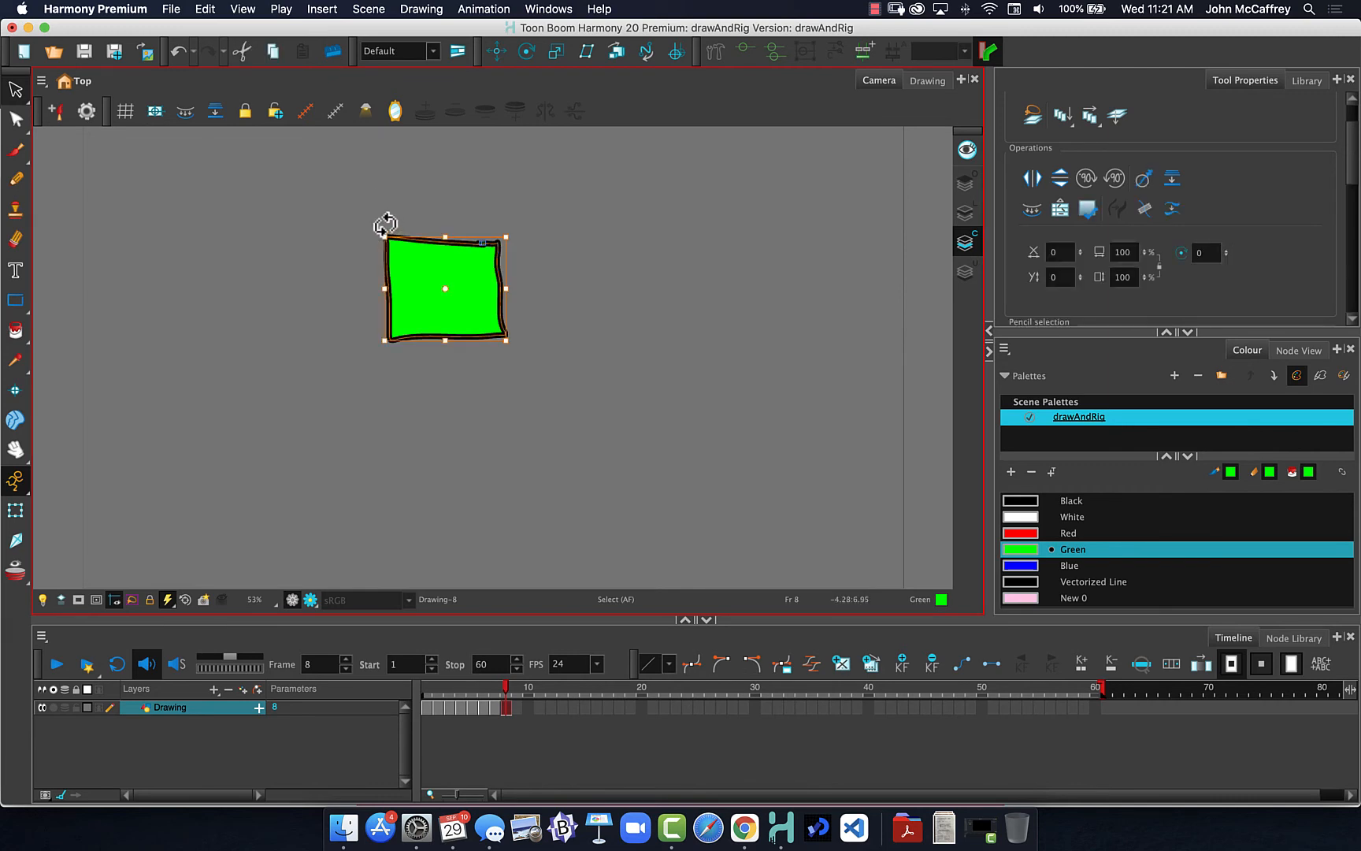
{"action": "left_click", "coordinate": [388, 209]}
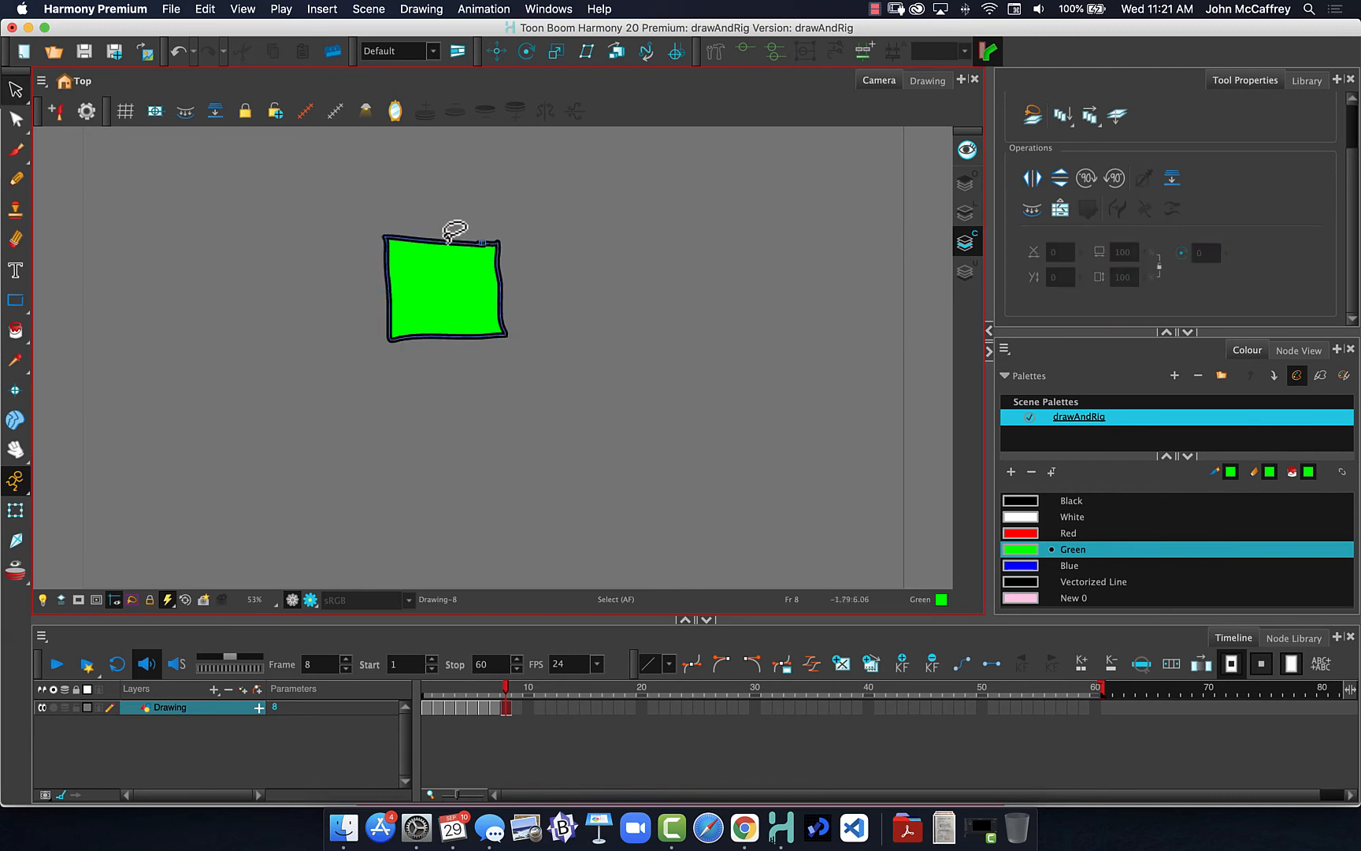
{"action": "left_click", "coordinate": [970, 216]}
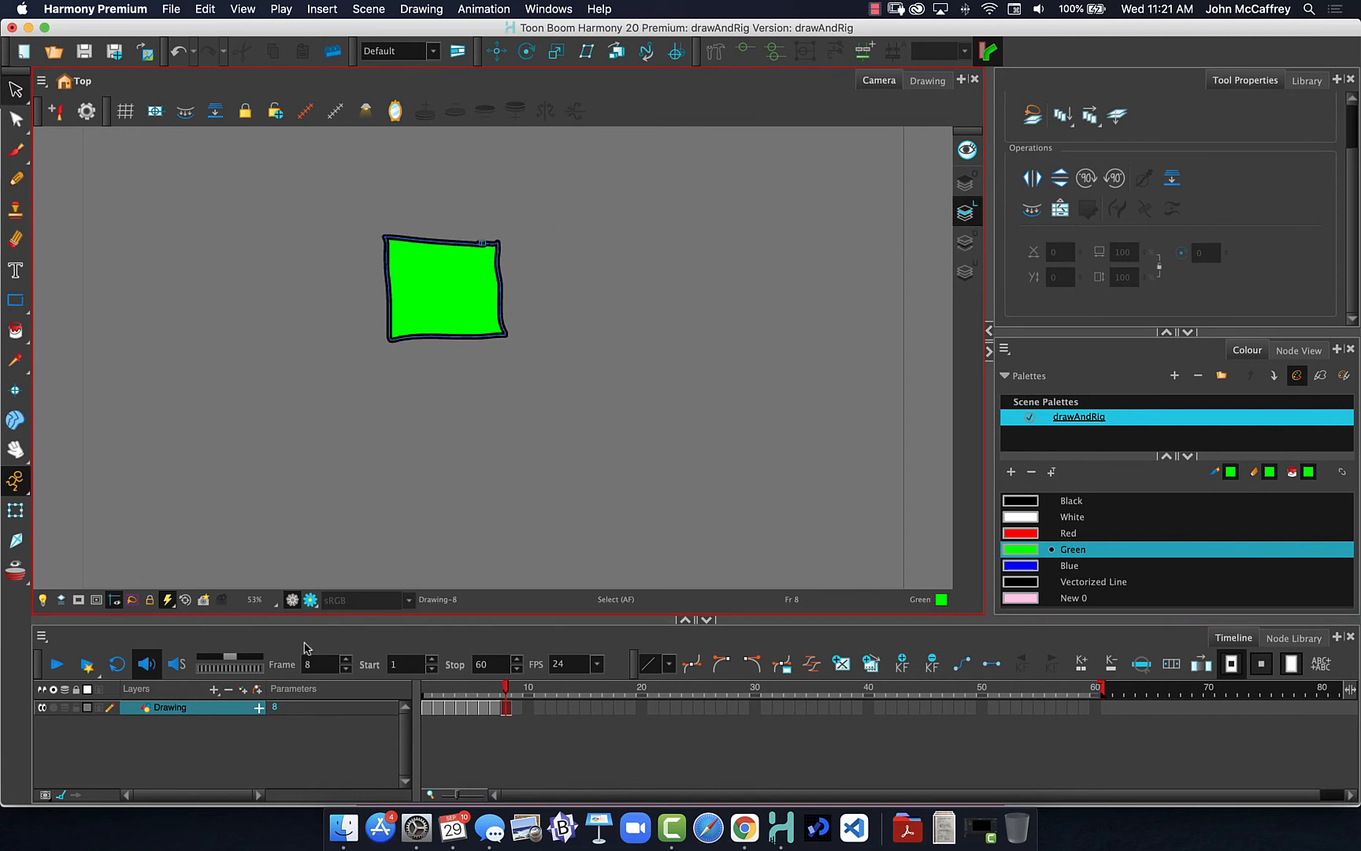
Step: Disable and re-enable Line Art and then Colour Art in the Drawing layer's Layer Properties, and close the dialog
{"action": "left_click", "coordinate": [152, 706]}
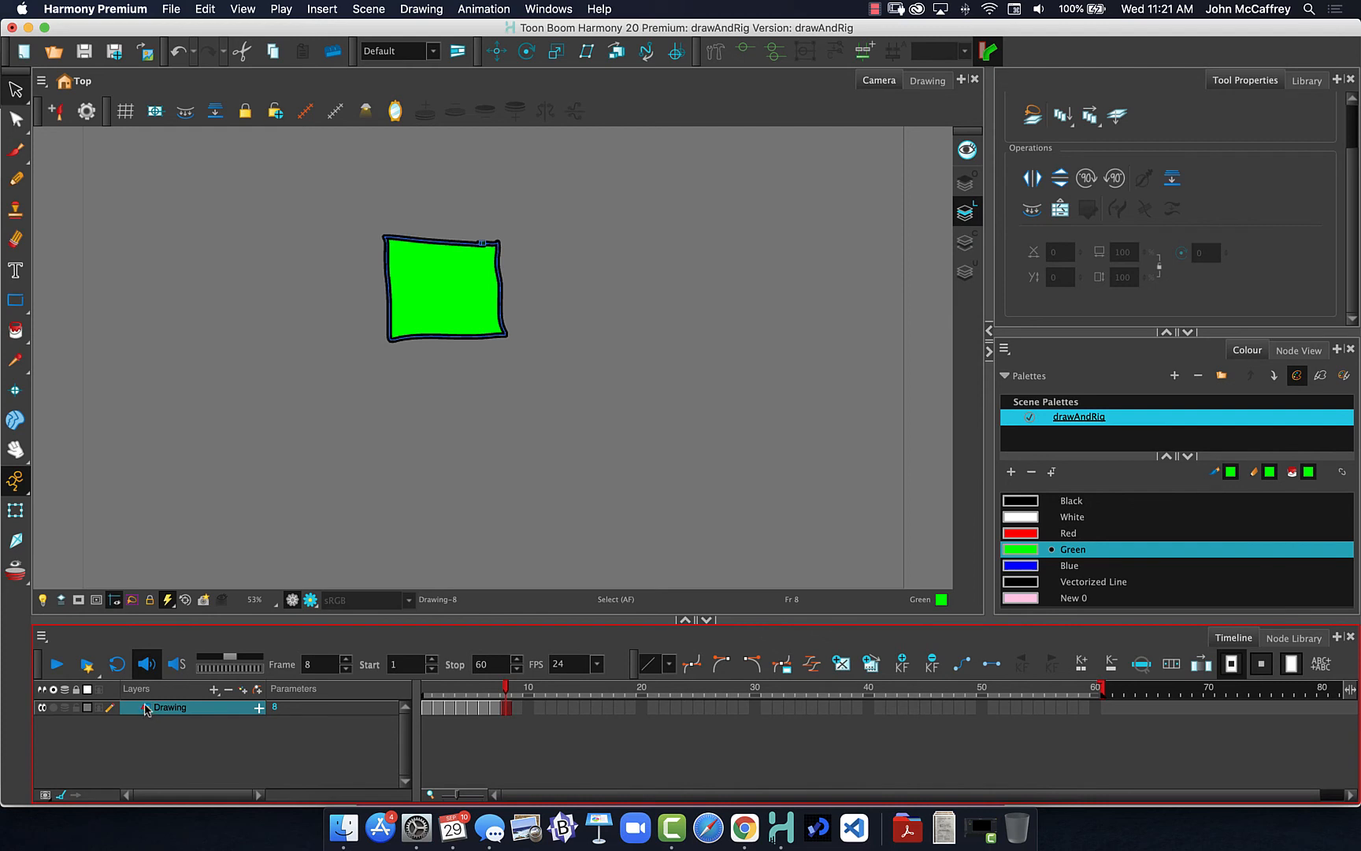
{"action": "double_click", "coordinate": [152, 707]}
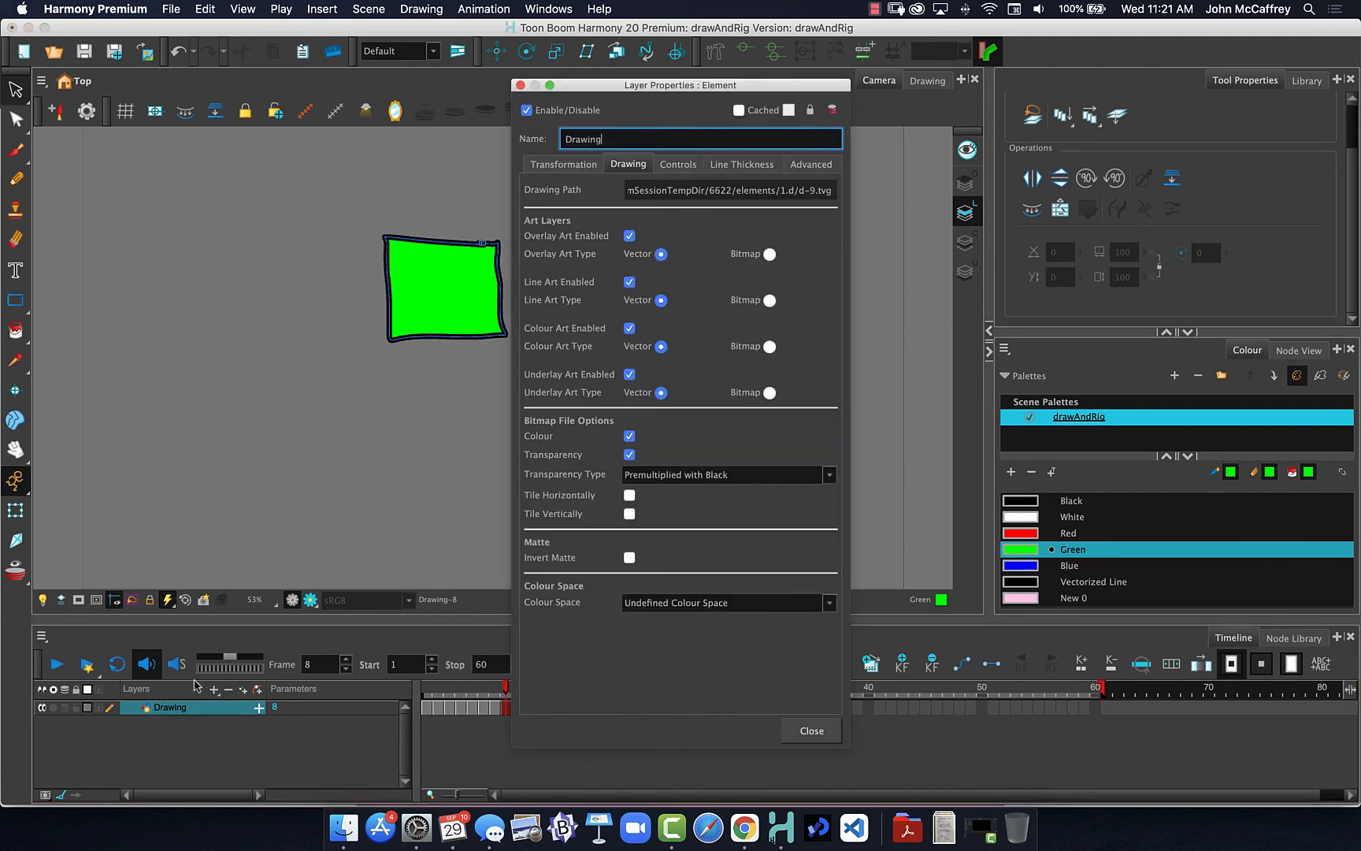
{"action": "left_click", "coordinate": [630, 282]}
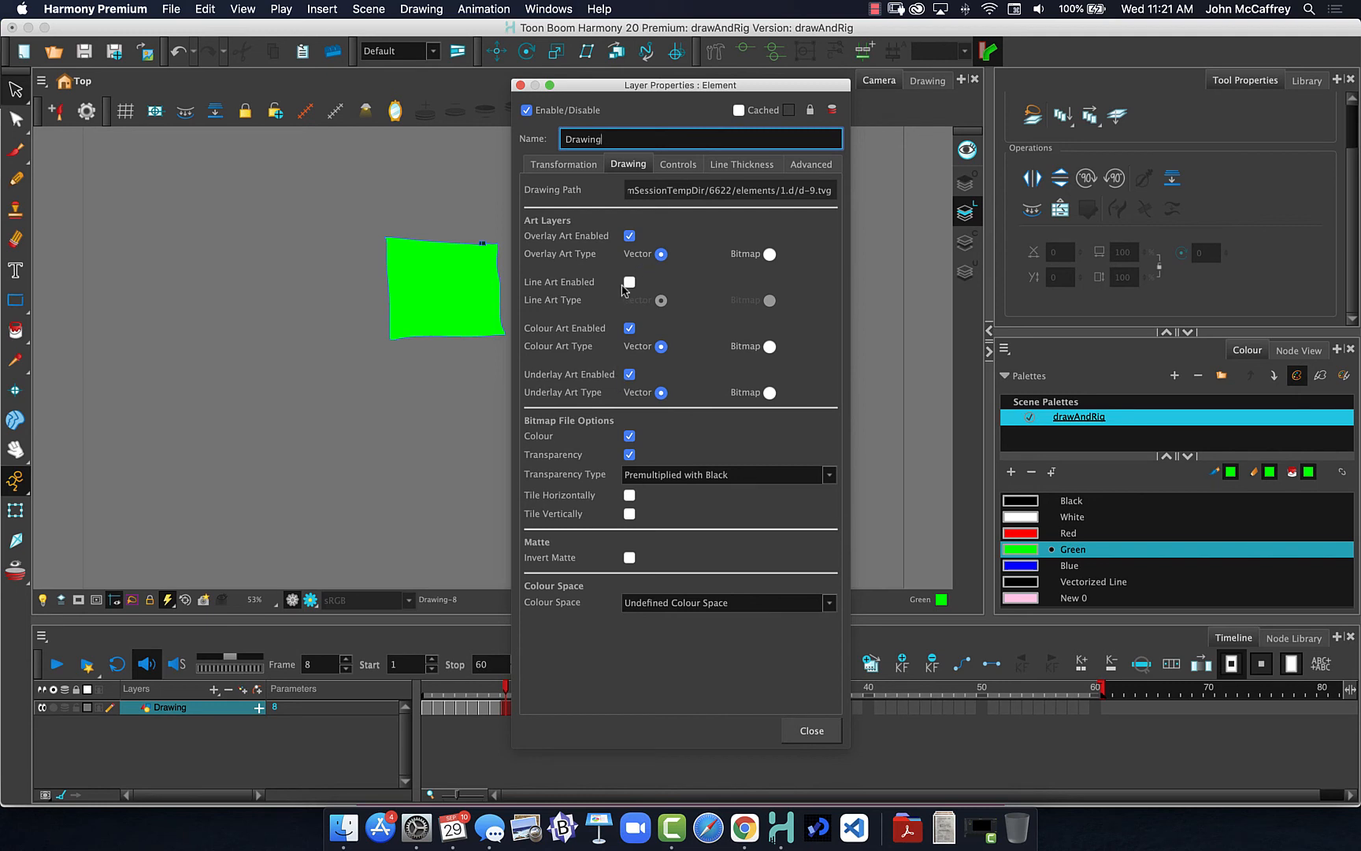
{"action": "left_click", "coordinate": [629, 283]}
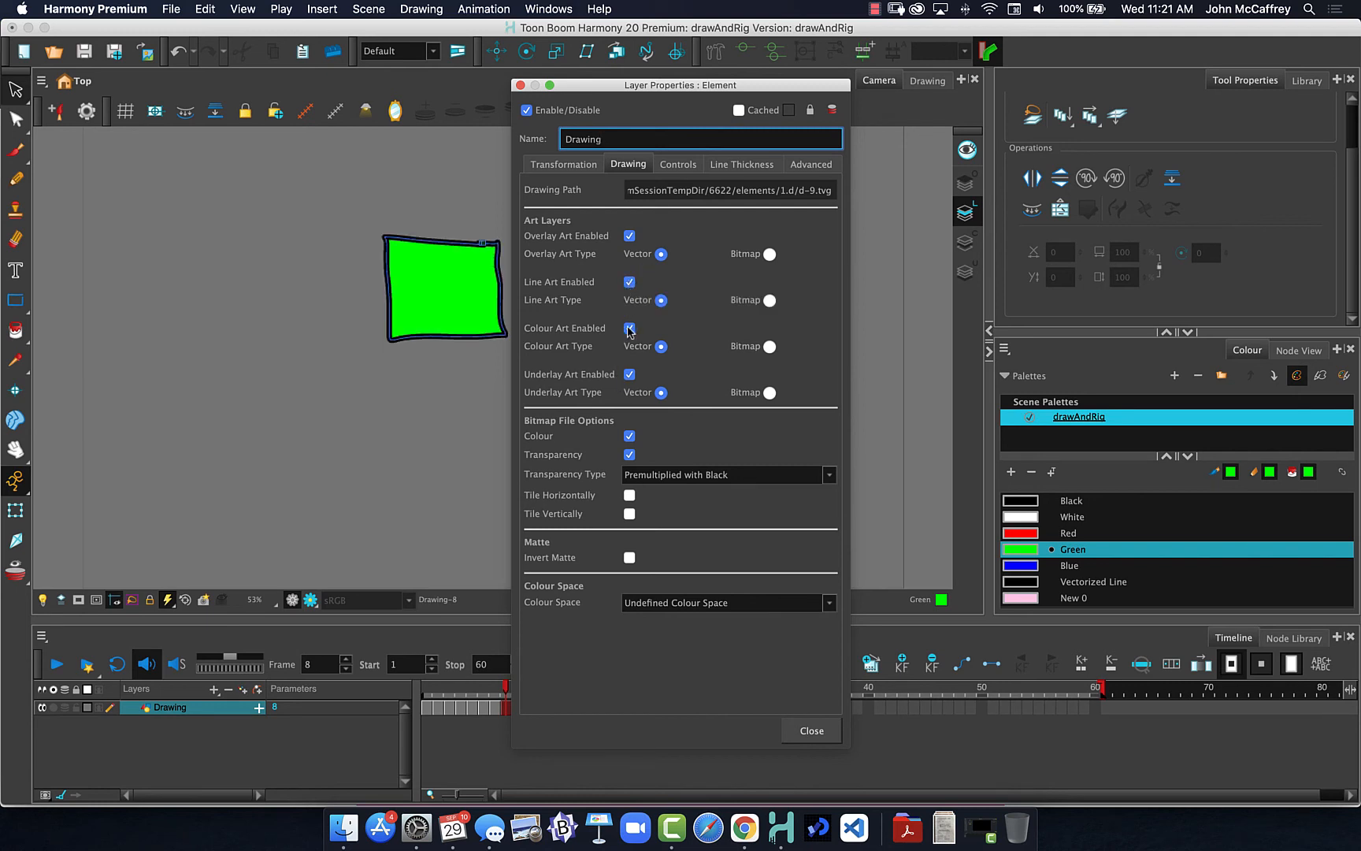
{"action": "left_click", "coordinate": [629, 329]}
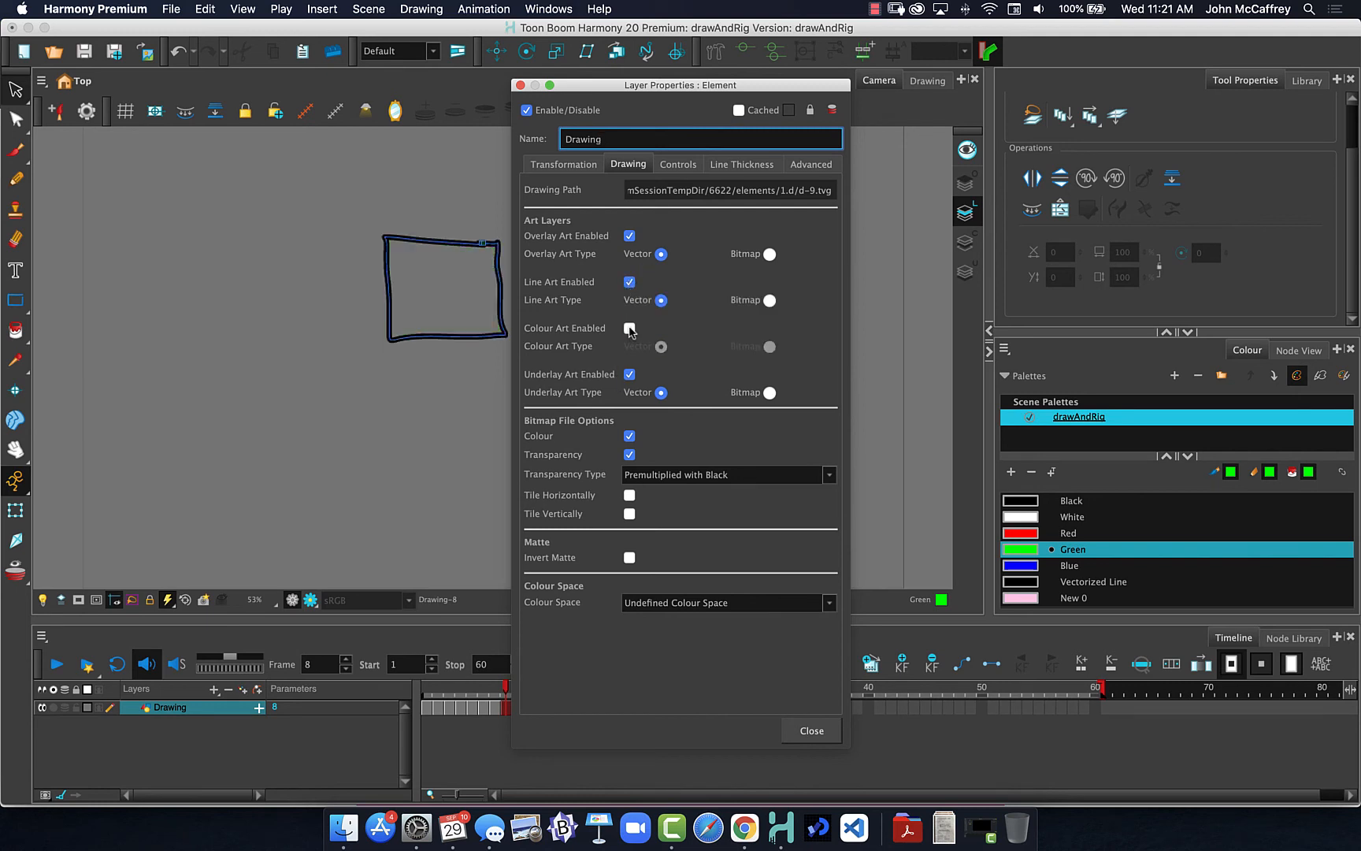
{"action": "left_click", "coordinate": [629, 329]}
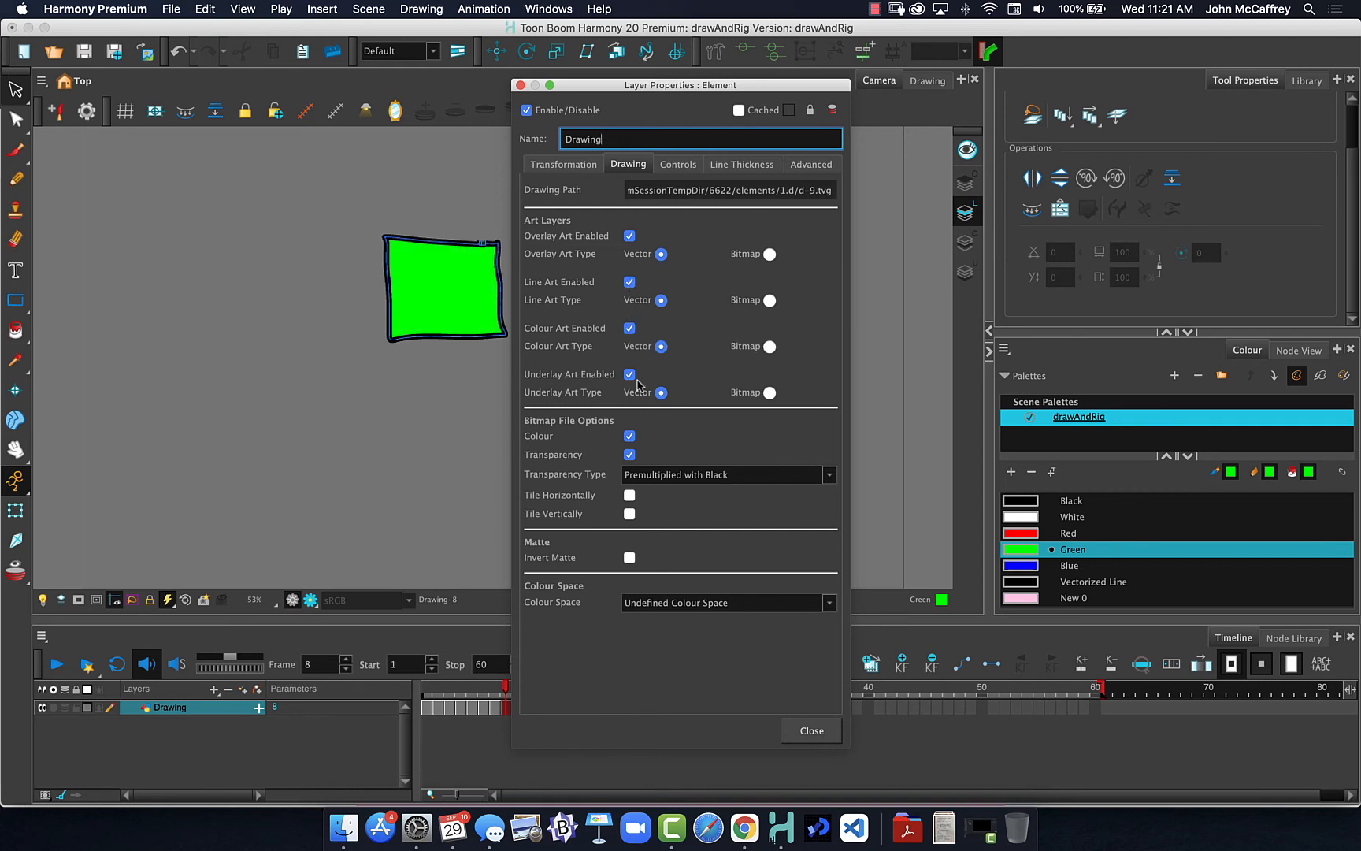
{"action": "left_click", "coordinate": [520, 85]}
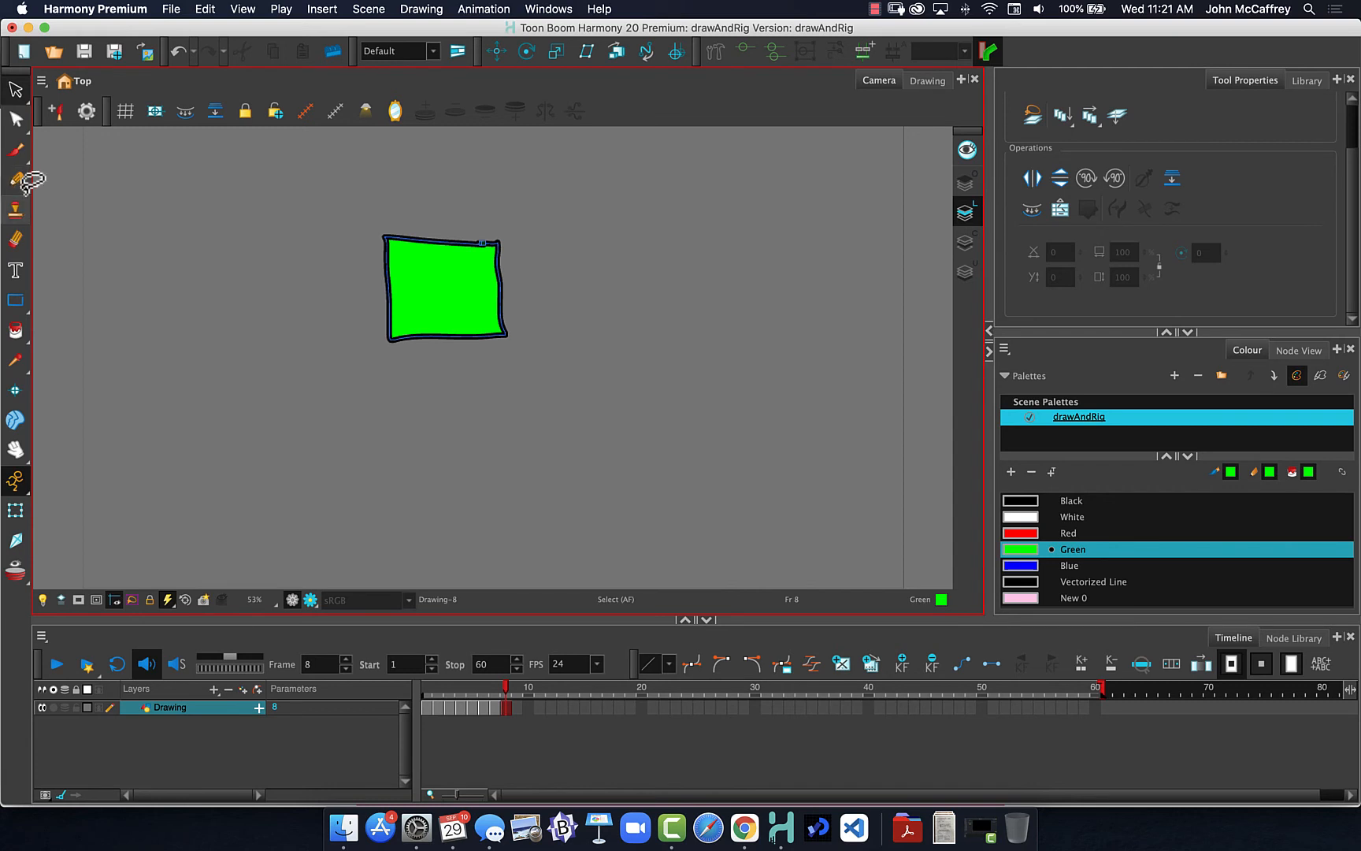
Step: On frame 9, disable Automatically Create Colour Art for the Pencil and draw a closed green rectangle outline on Line Art
{"action": "left_click", "coordinate": [518, 708]}
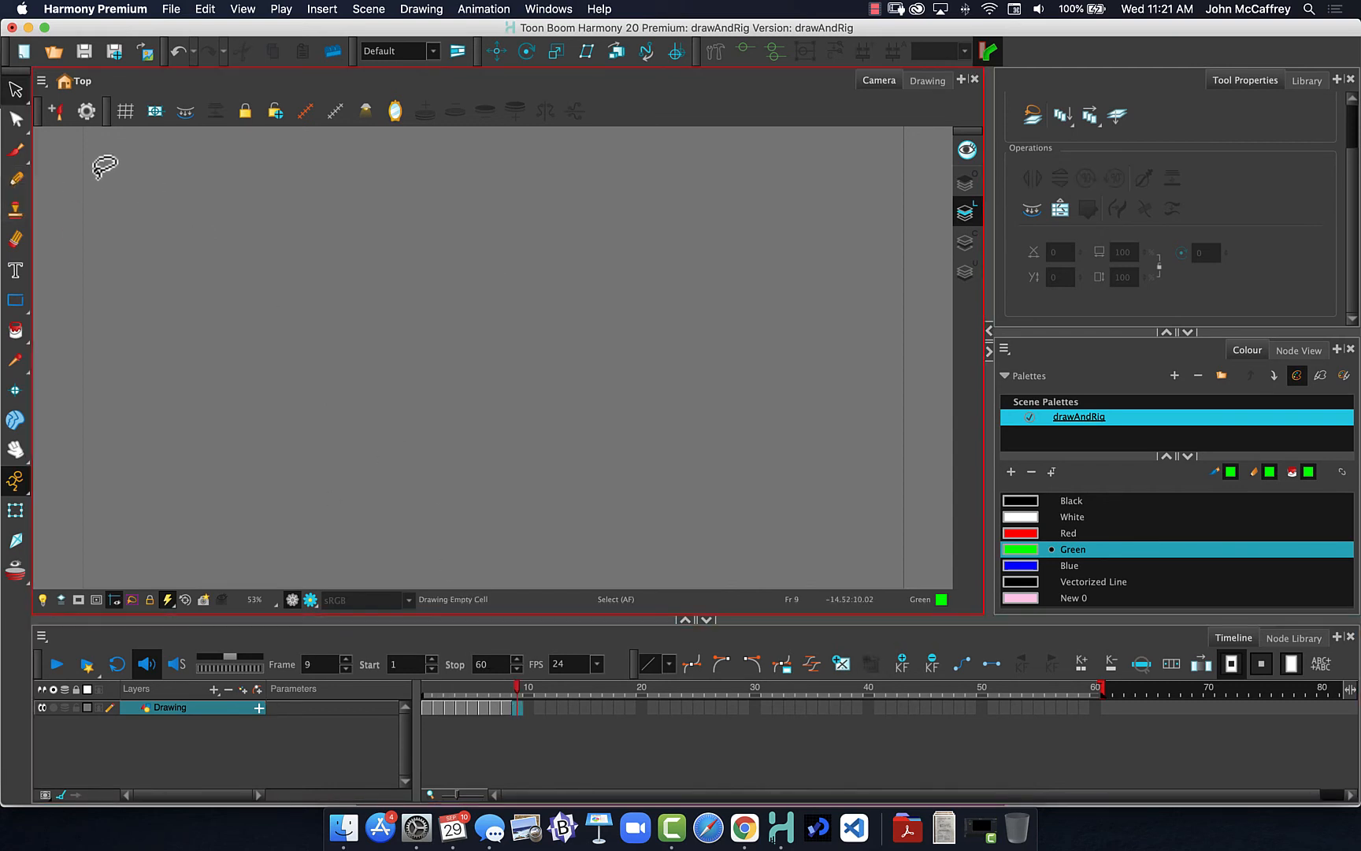
{"action": "left_click", "coordinate": [15, 179]}
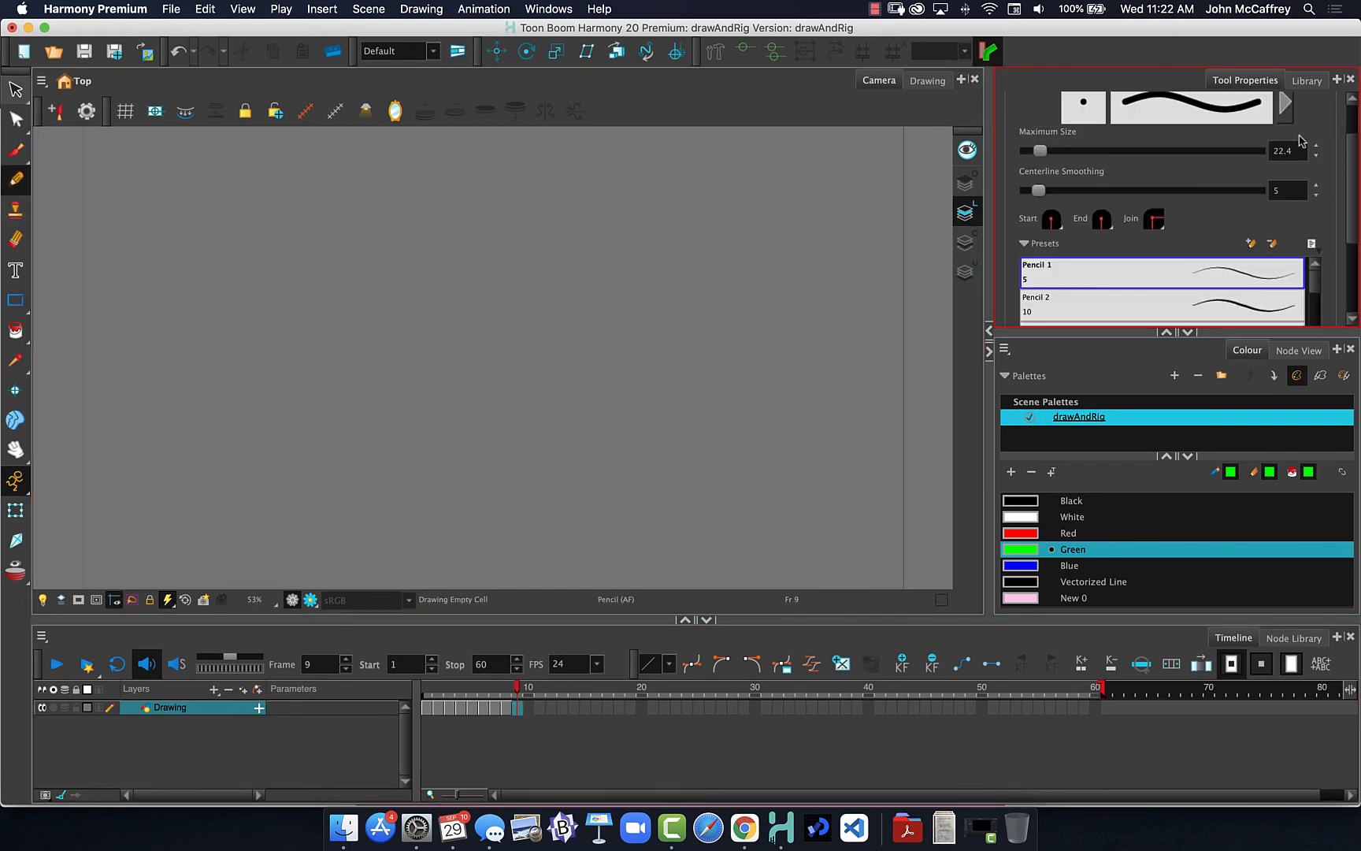
{"action": "left_click", "coordinate": [1144, 255]}
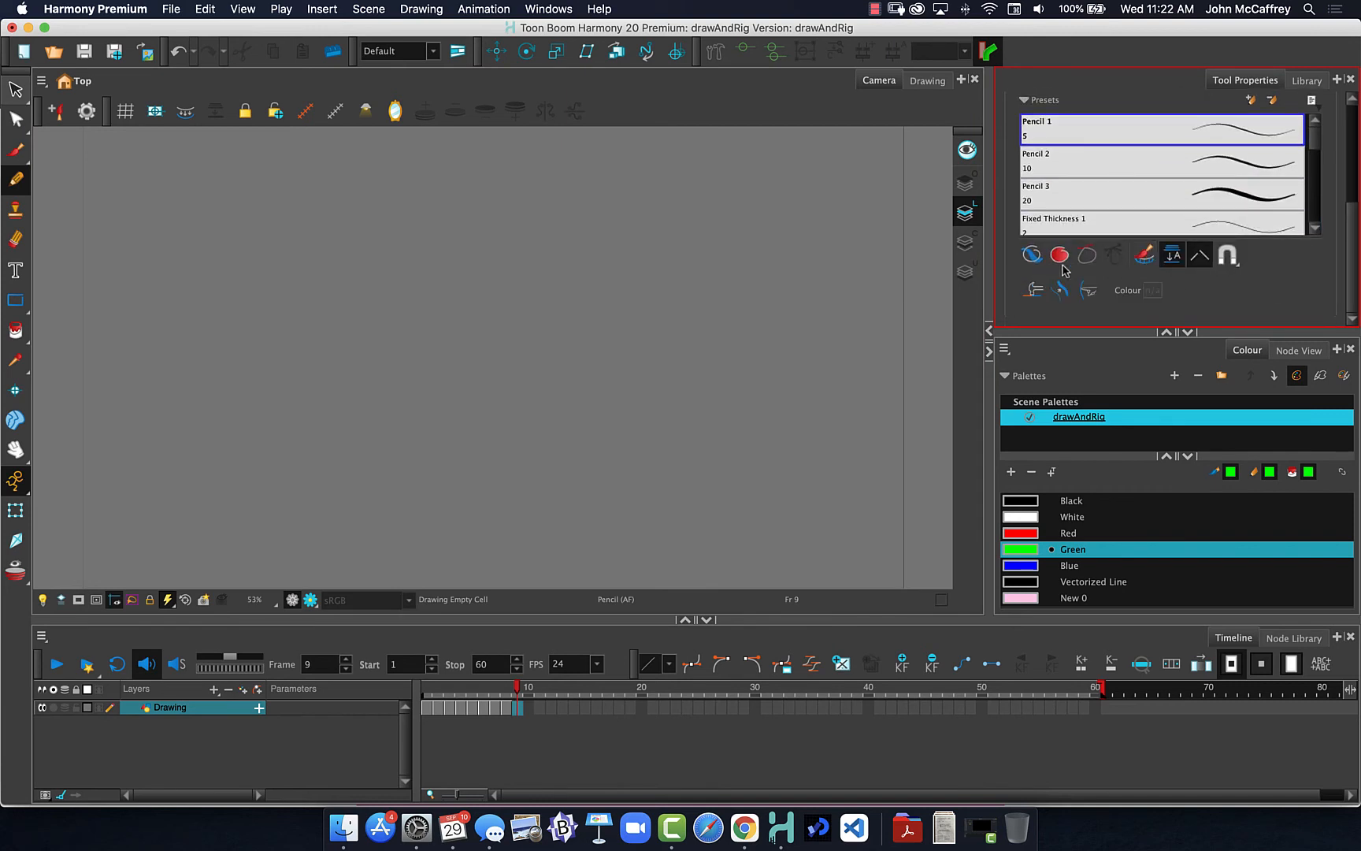
{"action": "mouse_move", "coordinate": [527, 241]}
{"action": "left_mouse_down"}
{"action": "mouse_move", "coordinate": [403, 236]}
{"action": "mouse_move", "coordinate": [380, 275]}
{"action": "mouse_move", "coordinate": [424, 310]}
{"action": "mouse_move", "coordinate": [534, 305]}
{"action": "left_mouse_up"}
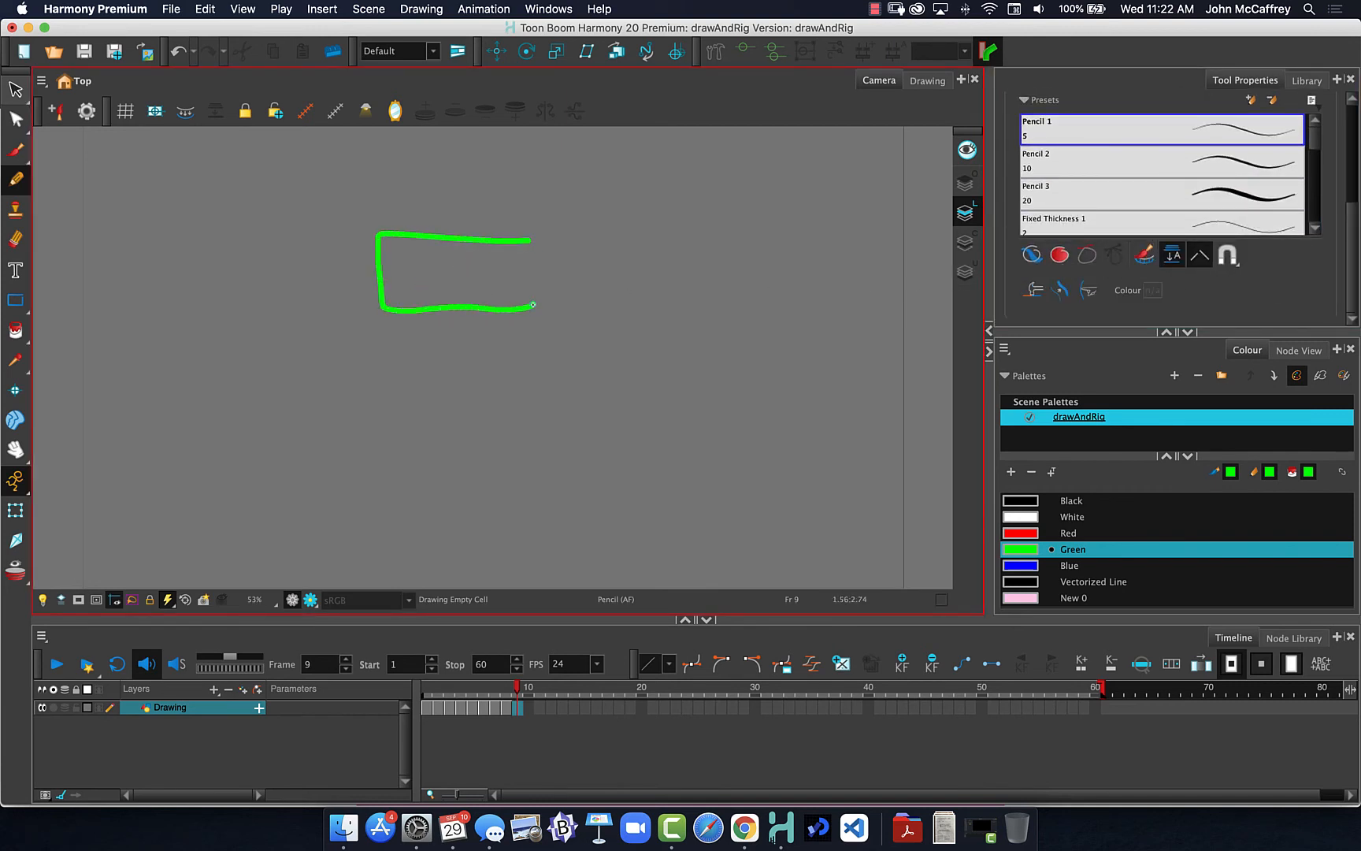
{"action": "left_click_drag", "start_coordinate": [525, 254], "coordinate": [526, 241]}
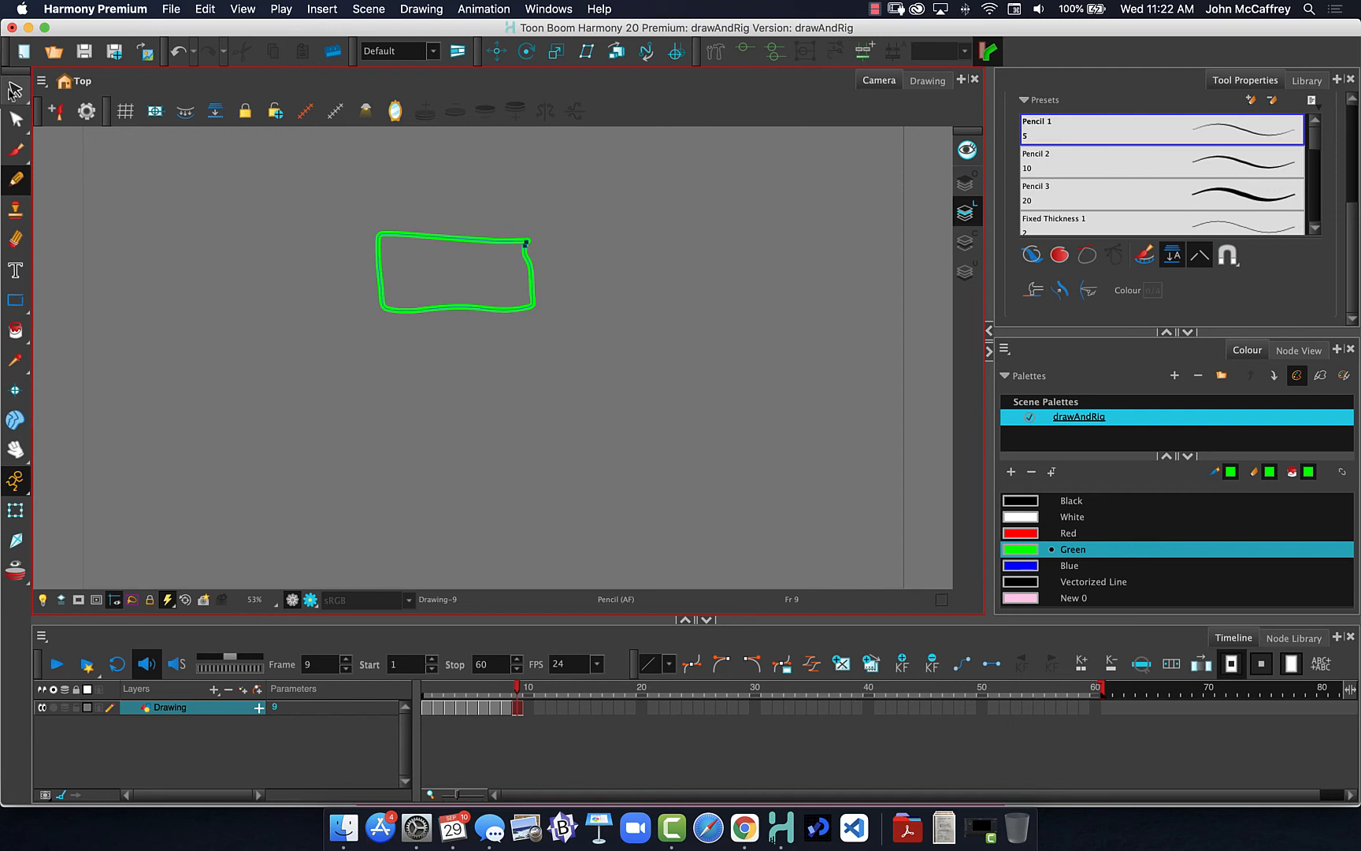
Step: Select the whole green rectangle outline and apply Create Colour Art from Line Art
{"action": "left_click", "coordinate": [15, 89]}
{"action": "left_click_drag", "start_coordinate": [285, 188], "coordinate": [501, 434]}
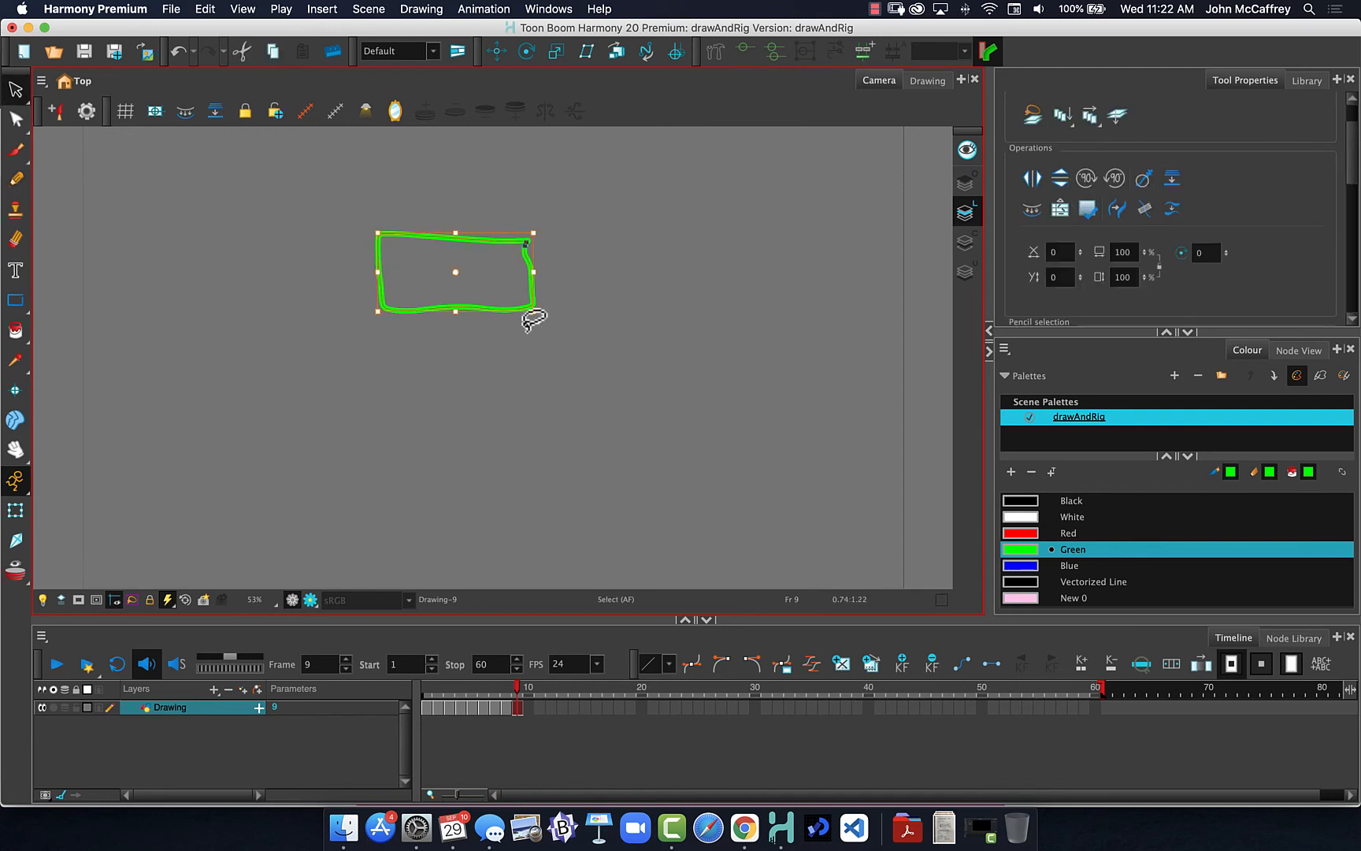
{"action": "left_click_drag", "start_coordinate": [1357, 175], "coordinate": [1333, 158]}
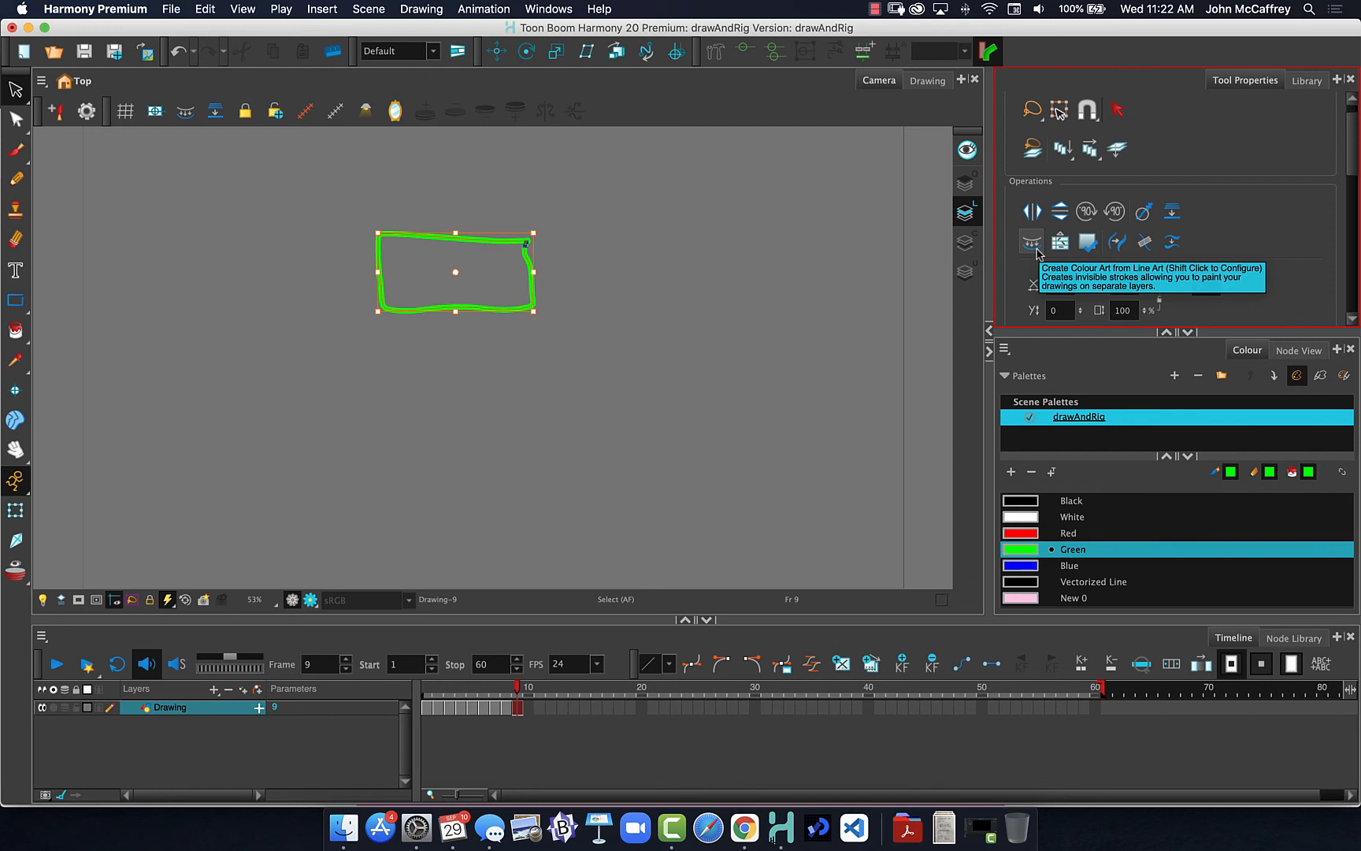
{"action": "left_click", "coordinate": [1034, 252]}
{"action": "scroll", "coordinate": [1033, 246], "scroll_direction": "down", "scroll_amount": 1}
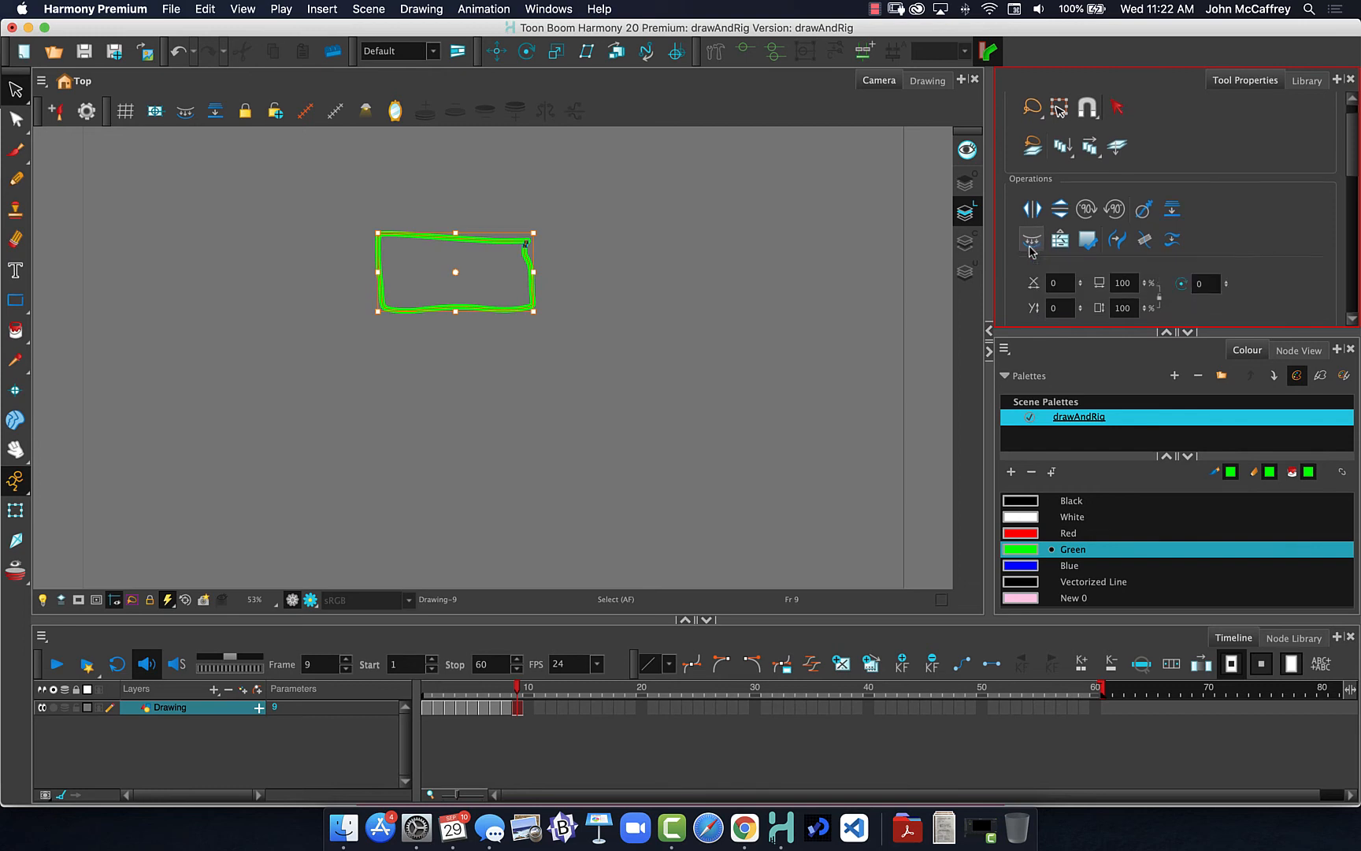
Step: Fill the rectangle with Blue on the Colour Art layer using the Paint tool
{"action": "left_click", "coordinate": [965, 242]}
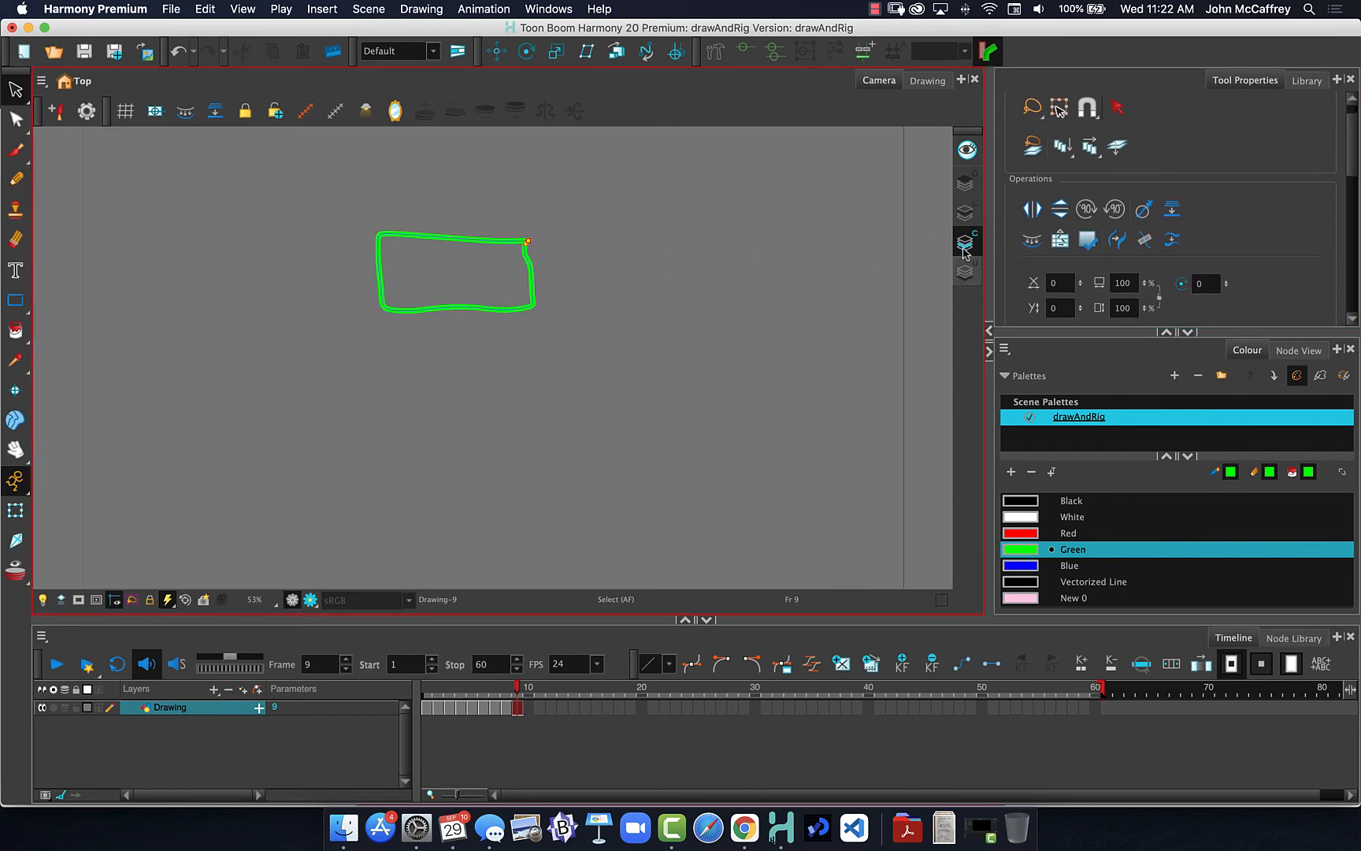
{"action": "left_click", "coordinate": [1018, 566]}
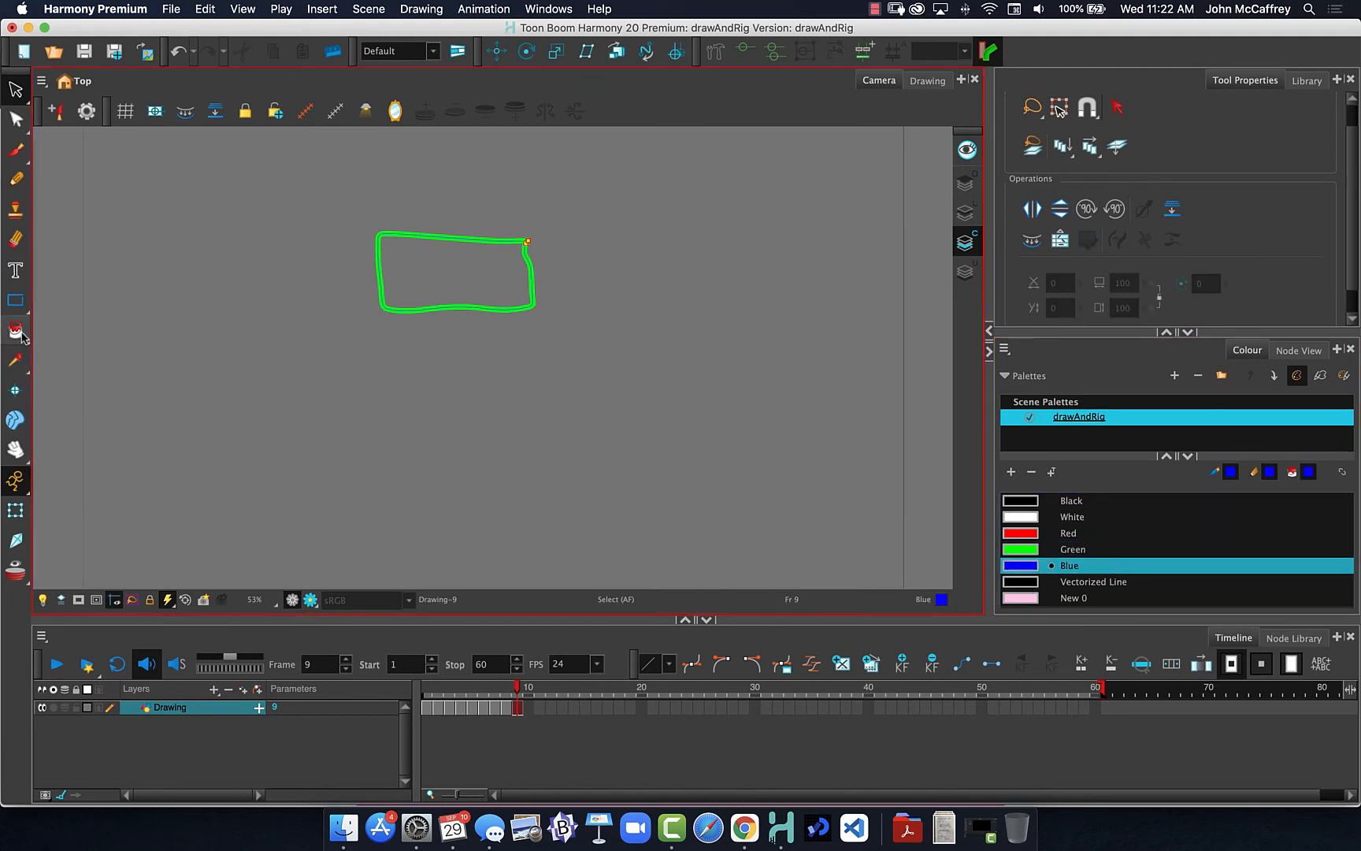
{"action": "left_click", "coordinate": [19, 334]}
{"action": "left_click", "coordinate": [453, 272]}
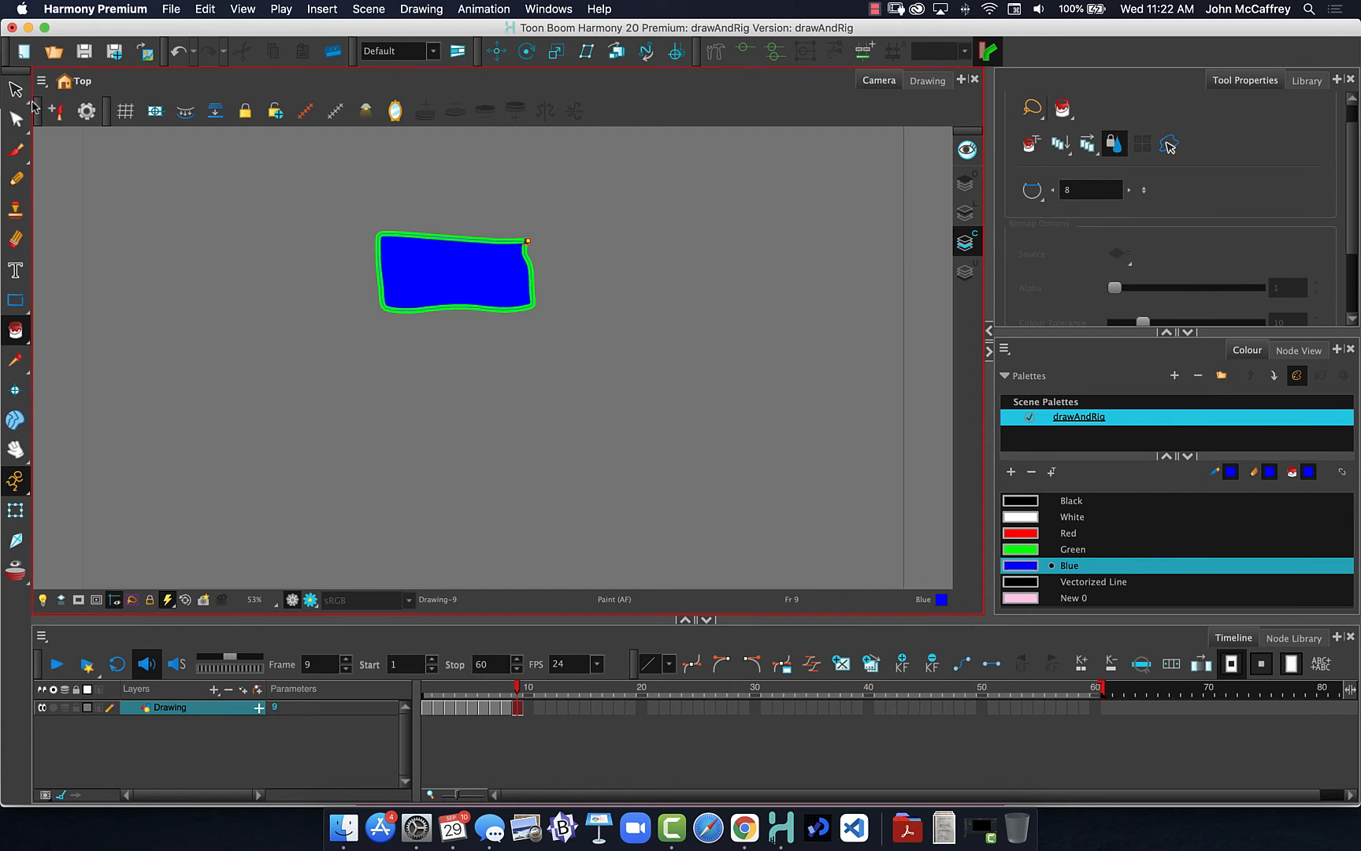
Step: Select and delete the rectangle's Colour Art, undo the deletion and clear the selection
{"action": "left_click", "coordinate": [15, 89]}
{"action": "mouse_move", "coordinate": [353, 157]}
{"action": "left_mouse_down"}
{"action": "mouse_move", "coordinate": [397, 200]}
{"action": "mouse_move", "coordinate": [377, 233]}
{"action": "left_mouse_up"}
{"action": "key", "text": "Delete"}
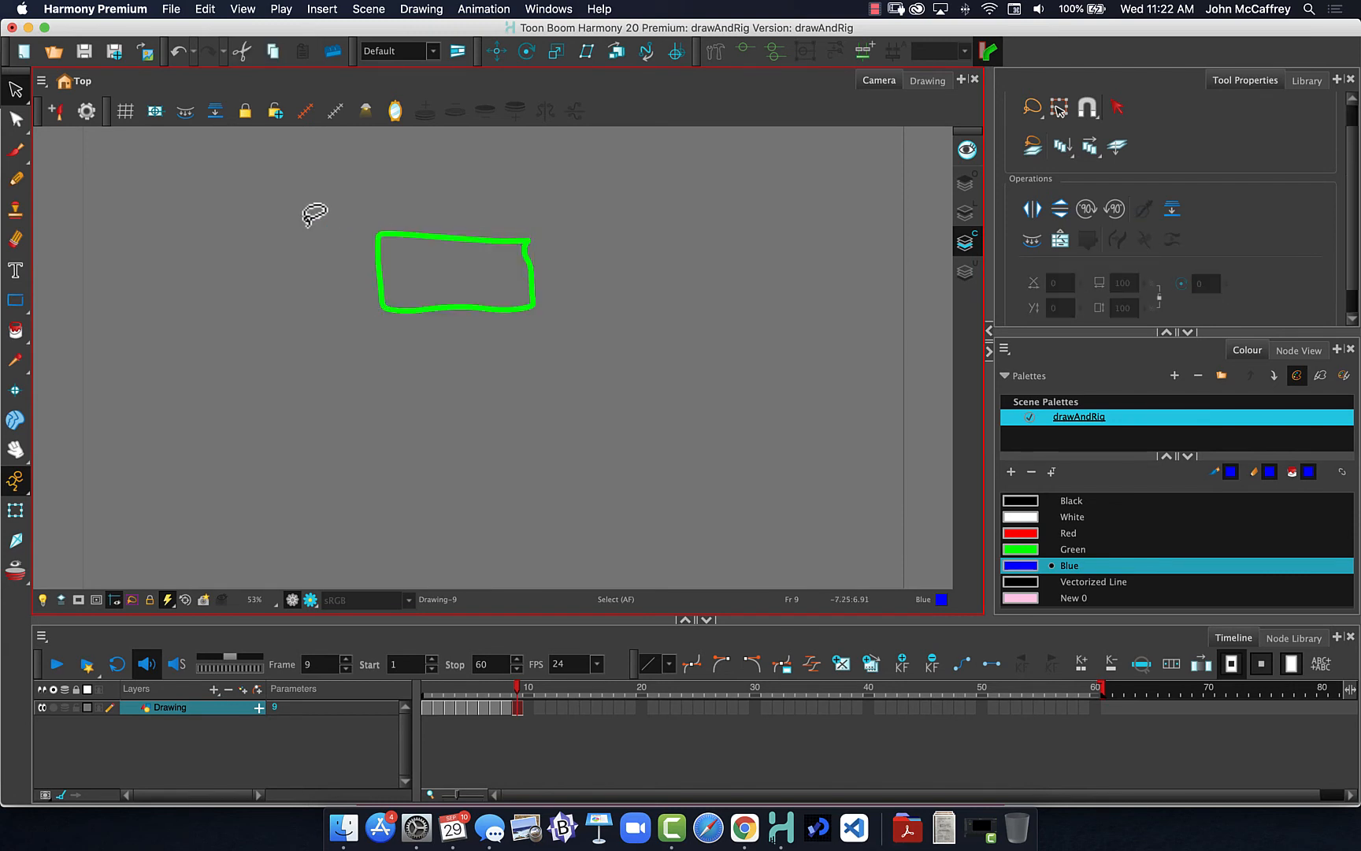
{"action": "key", "text": "super+z"}
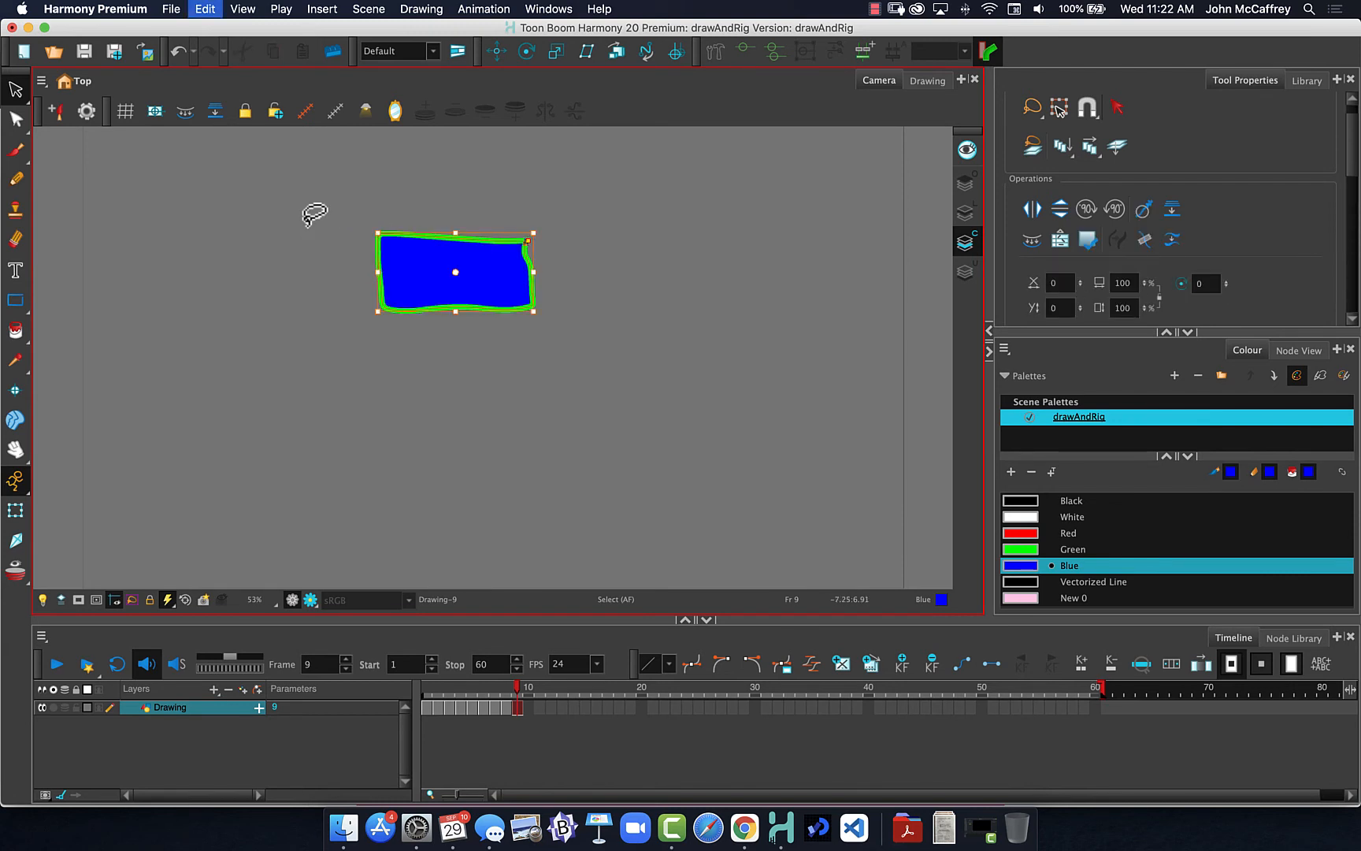
{"action": "left_click", "coordinate": [306, 281]}
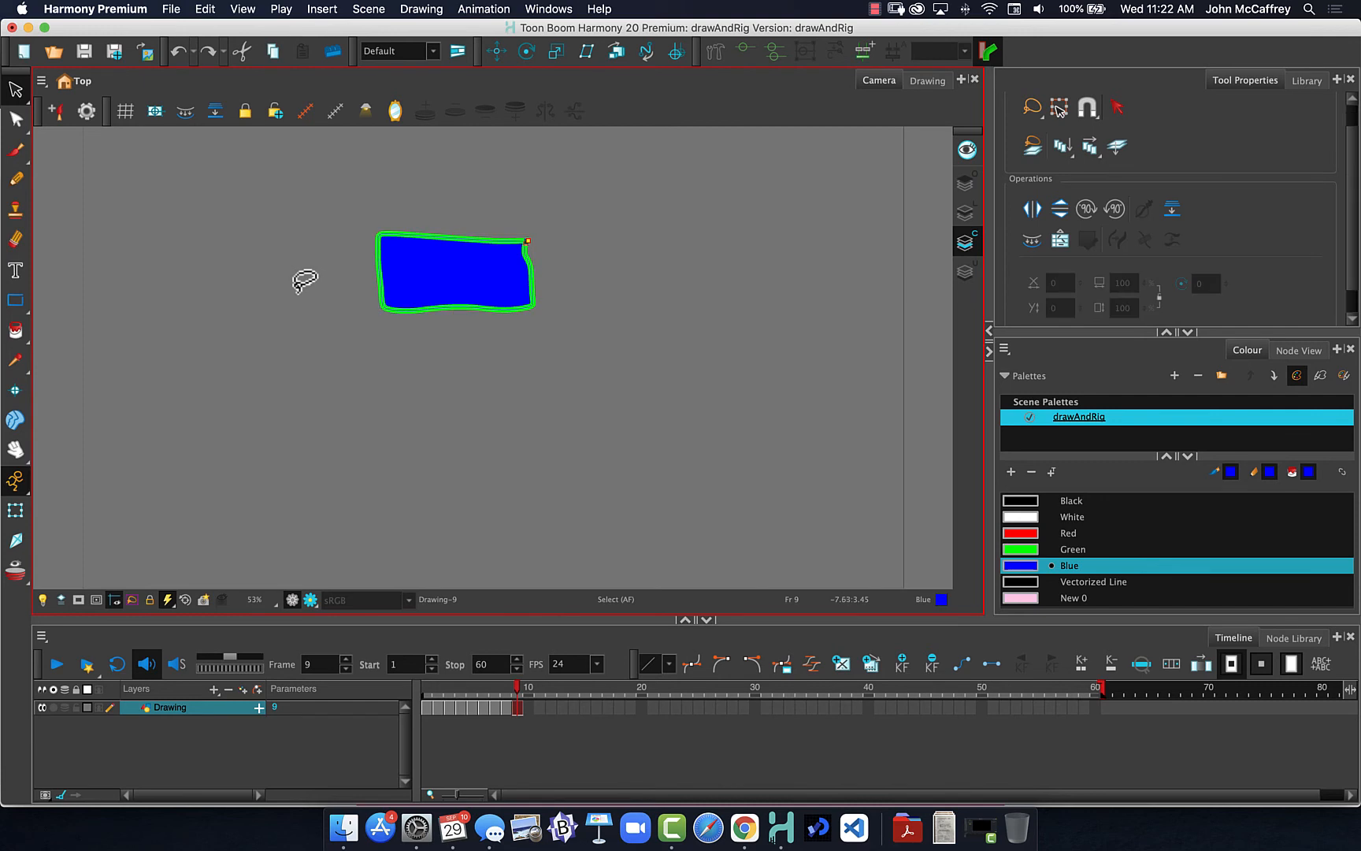
Step: Select the Colour Art stroke bounding the blue rectangle and move it below and to the left of the fill
{"action": "left_click", "coordinate": [415, 310]}
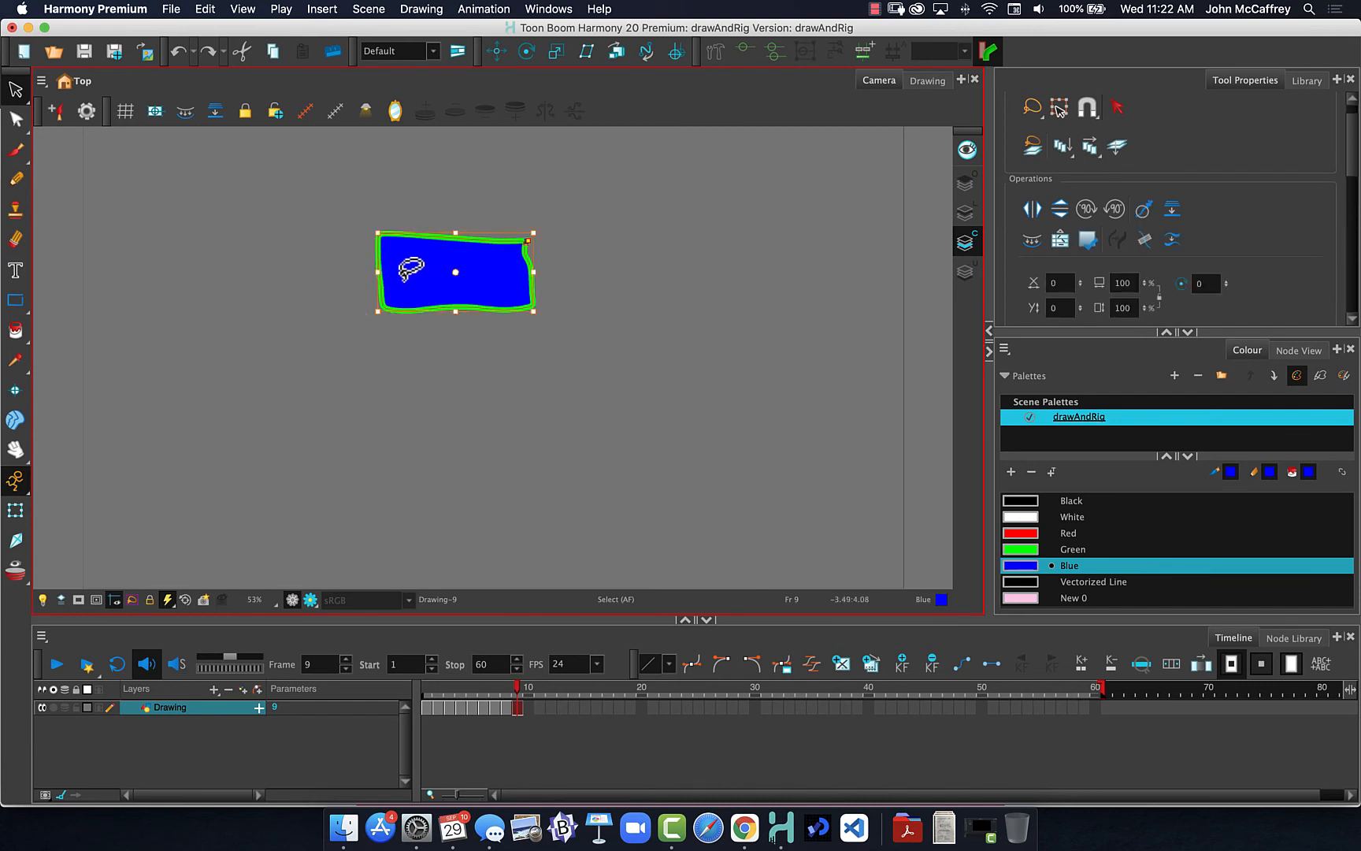
{"action": "mouse_move", "coordinate": [403, 277]}
{"action": "left_mouse_down"}
{"action": "mouse_move", "coordinate": [429, 309]}
{"action": "mouse_move", "coordinate": [442, 286]}
{"action": "left_mouse_up"}
{"action": "left_click", "coordinate": [295, 275]}
{"action": "left_click", "coordinate": [396, 295]}
{"action": "left_click_drag", "start_coordinate": [404, 281], "coordinate": [454, 292]}
{"action": "left_click", "coordinate": [324, 292]}
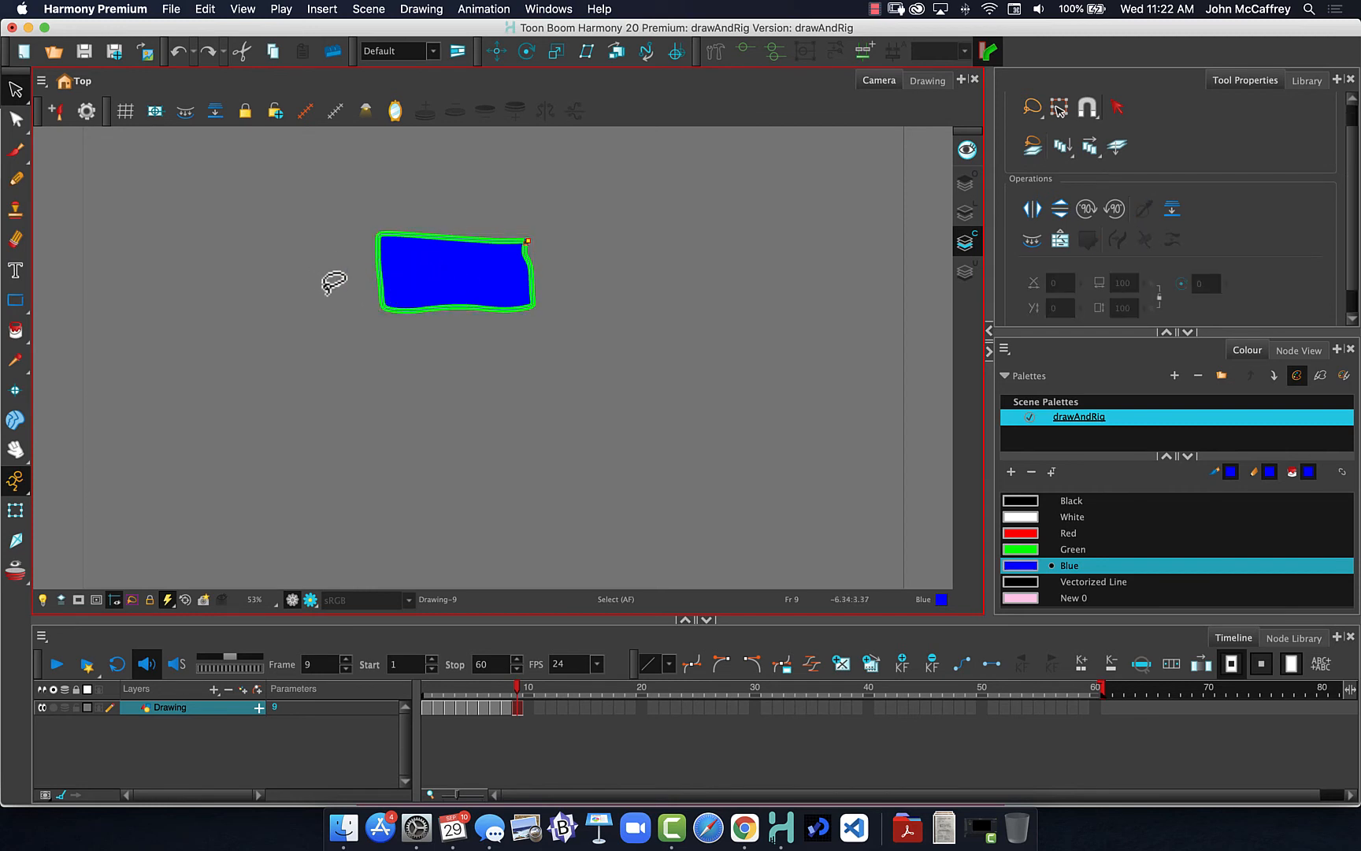
{"action": "left_click", "coordinate": [381, 305]}
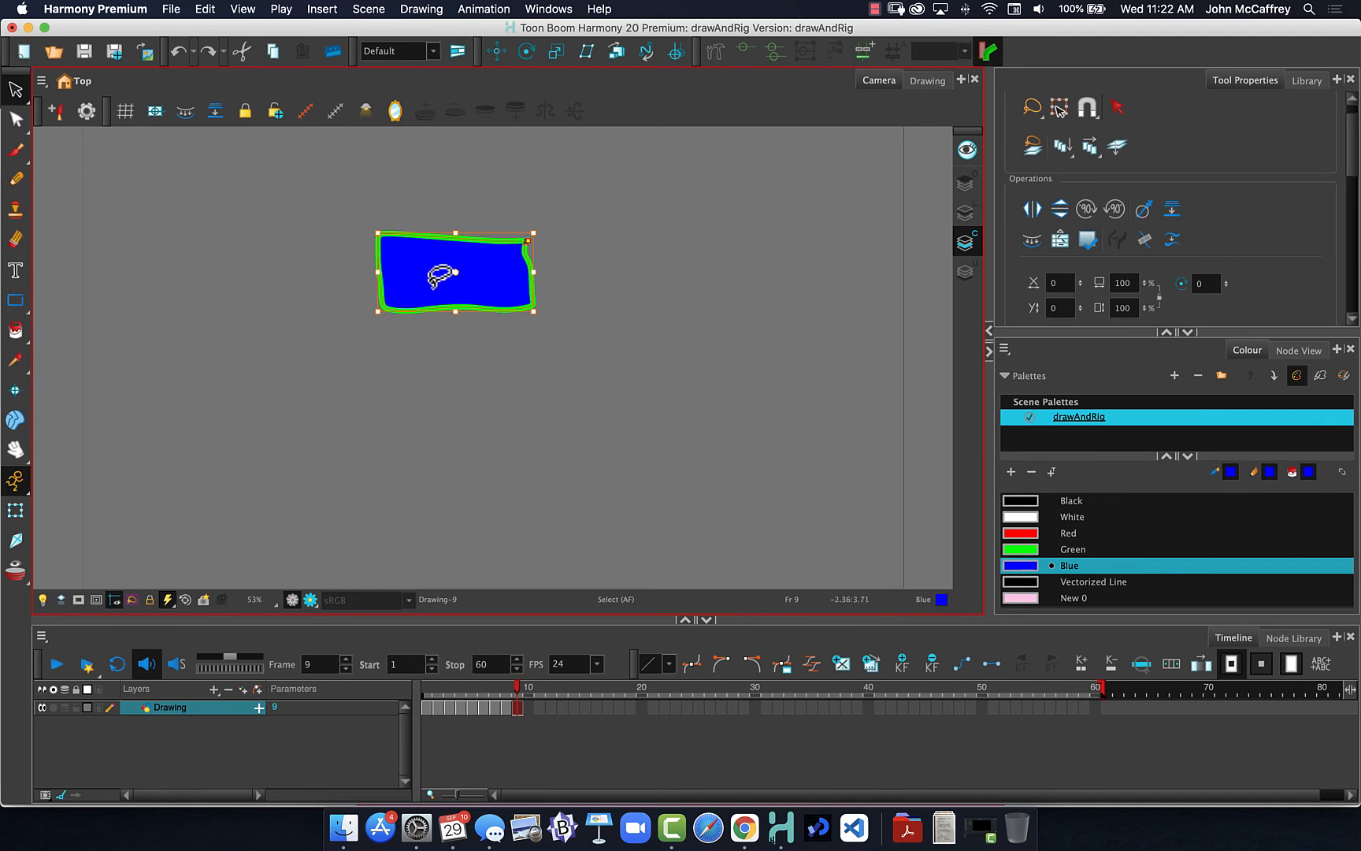
{"action": "left_click_drag", "start_coordinate": [455, 259], "coordinate": [340, 371]}
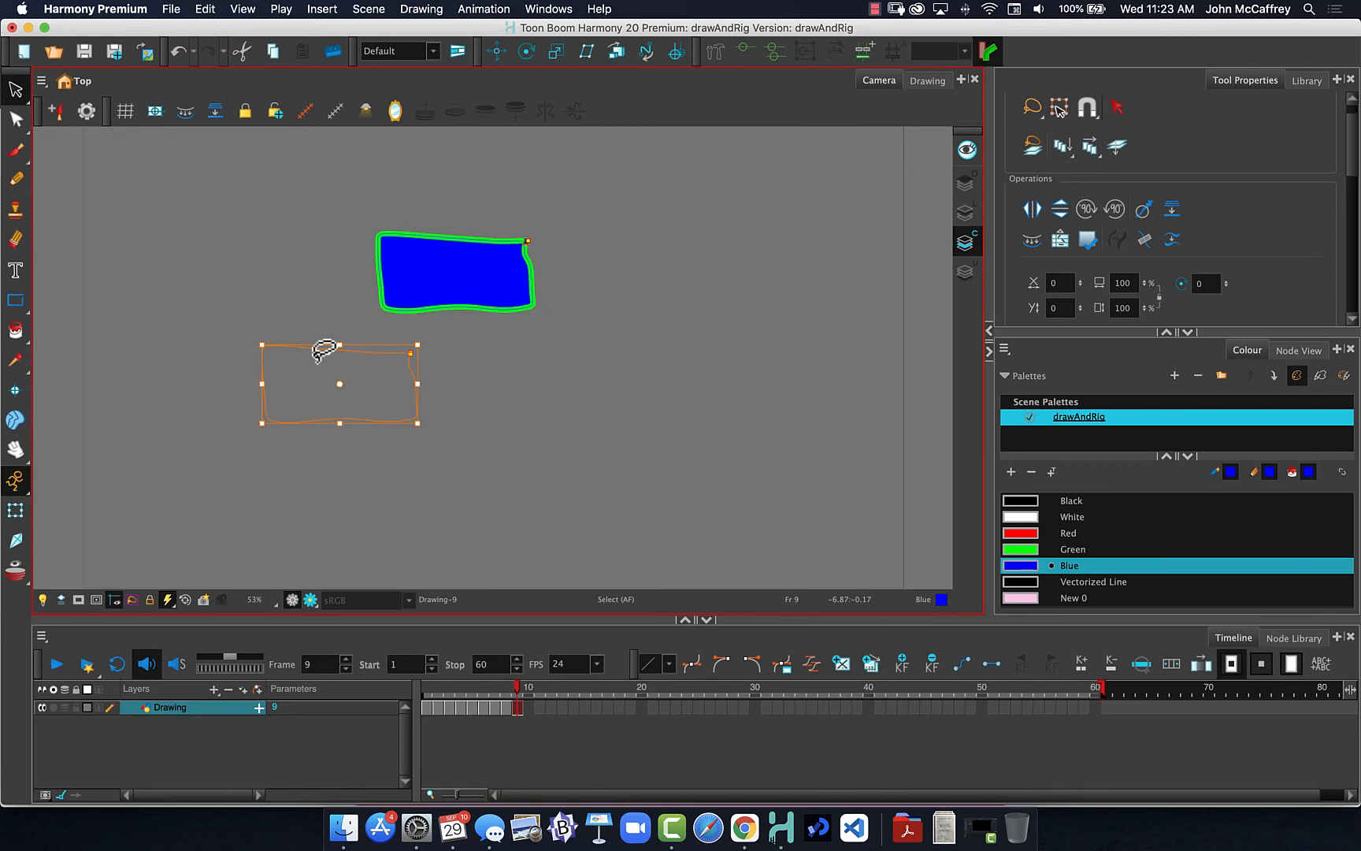
Step: Toggle Line Art and Colour Art off and back on in the Drawing layer's properties to view each separately
{"action": "left_click", "coordinate": [966, 213]}
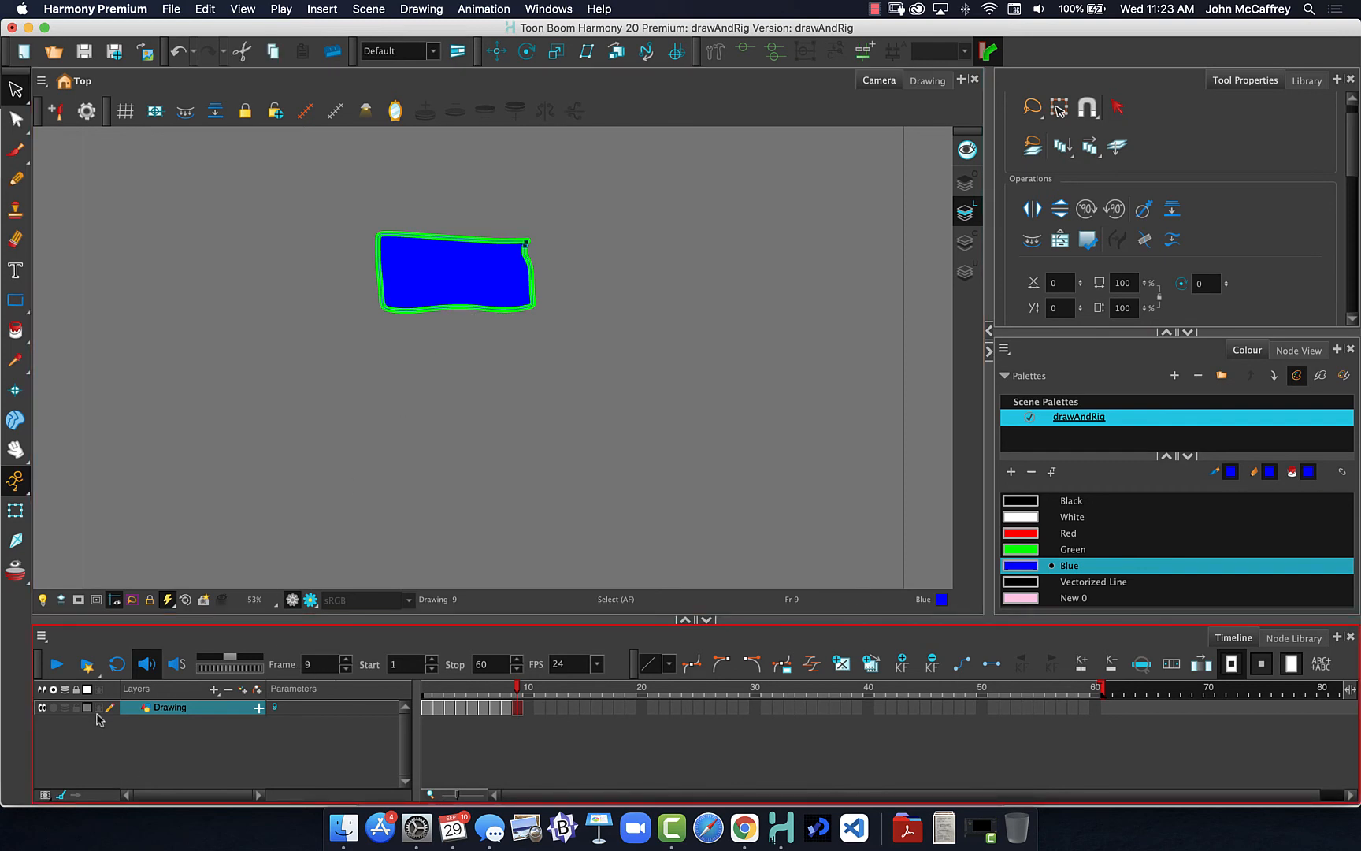
{"action": "left_click", "coordinate": [144, 712]}
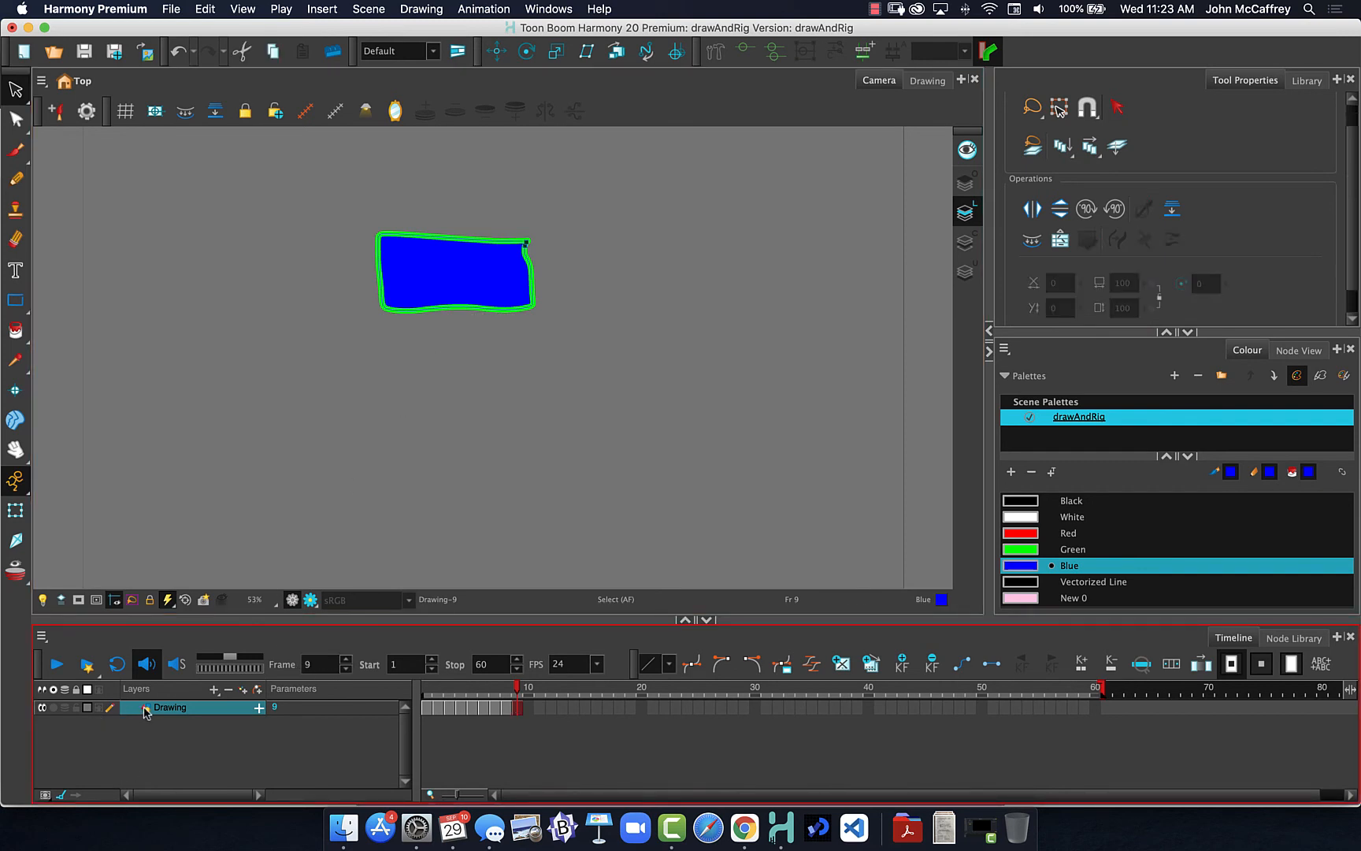
{"action": "double_click", "coordinate": [144, 712]}
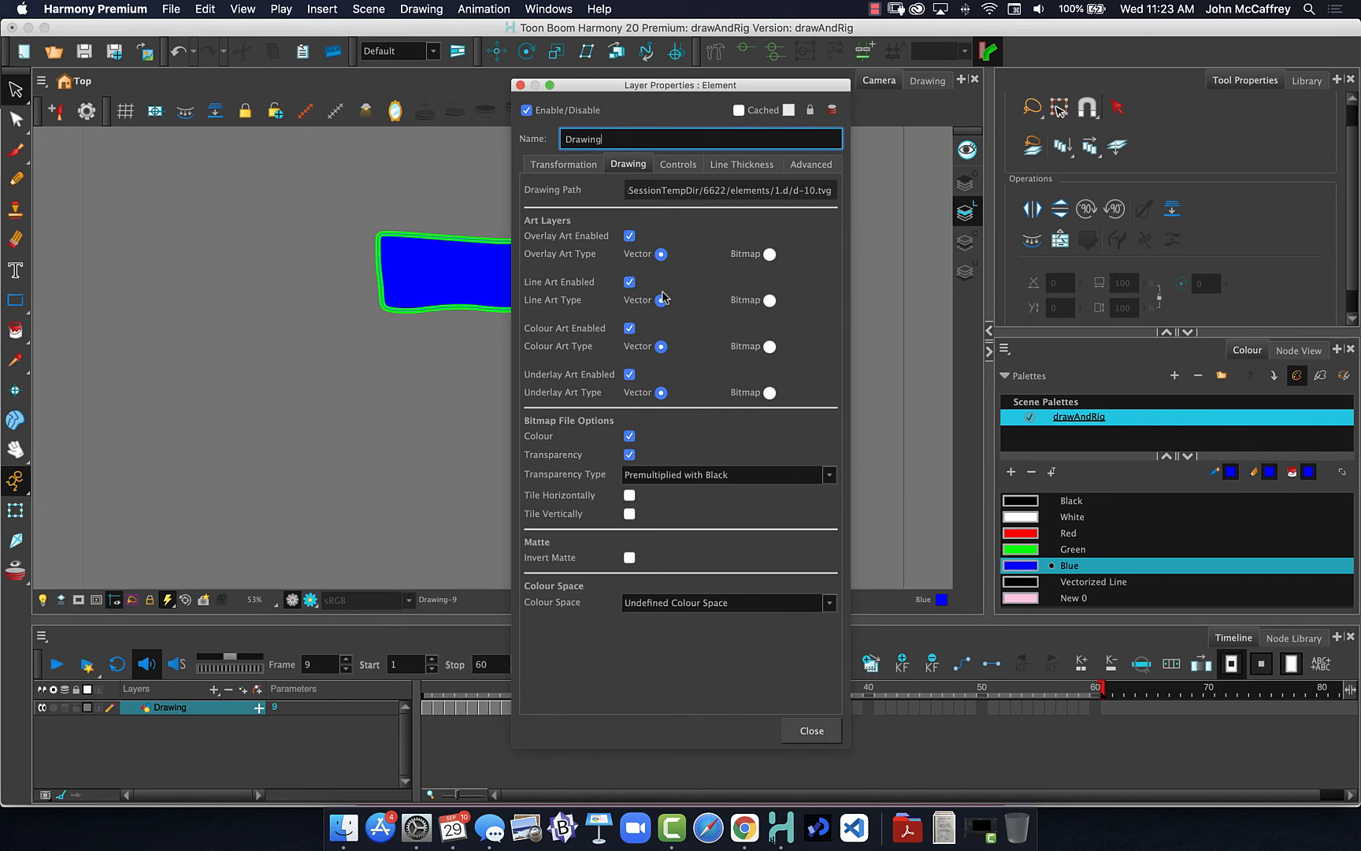
{"action": "left_click", "coordinate": [629, 283]}
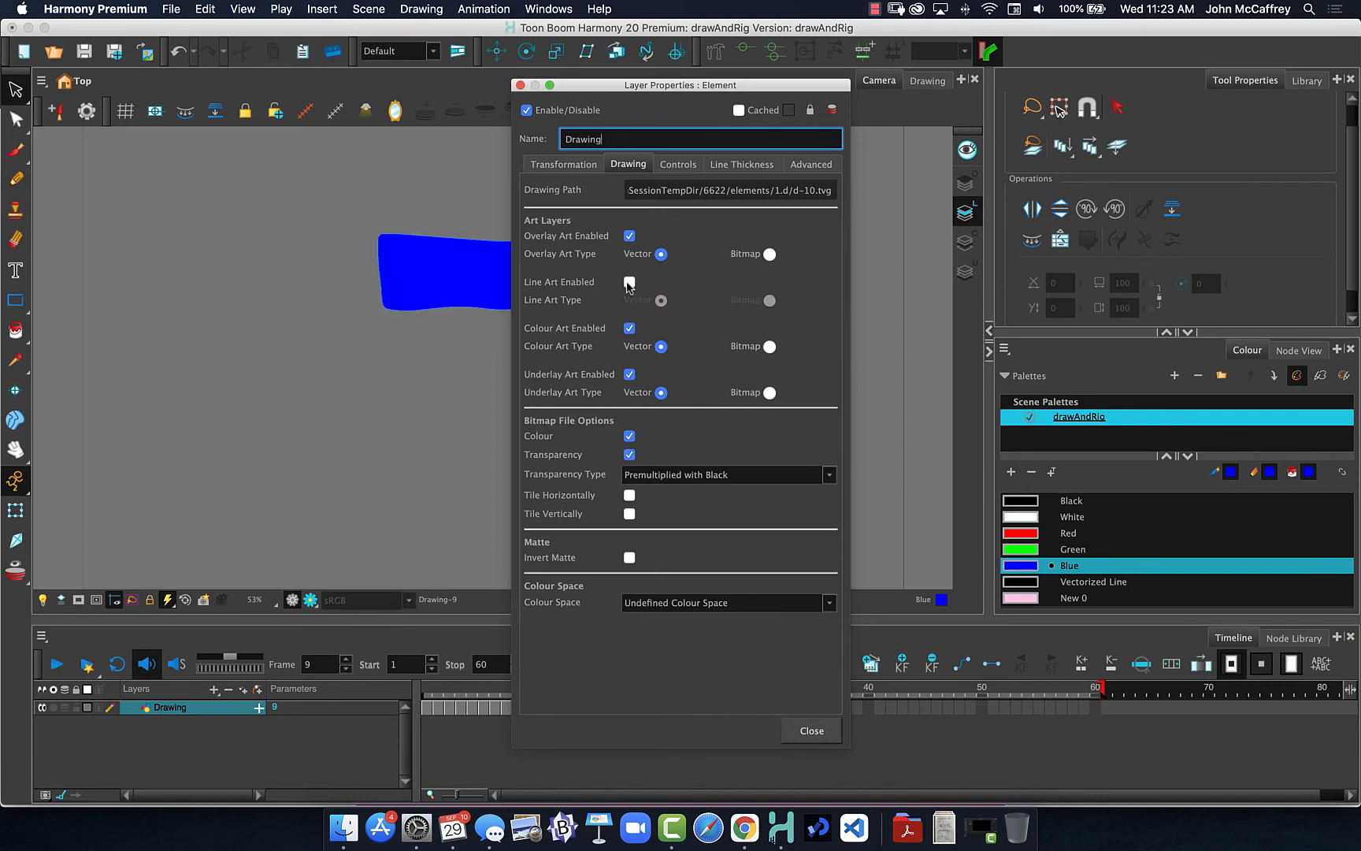
{"action": "left_click", "coordinate": [629, 283]}
{"action": "left_click", "coordinate": [629, 329]}
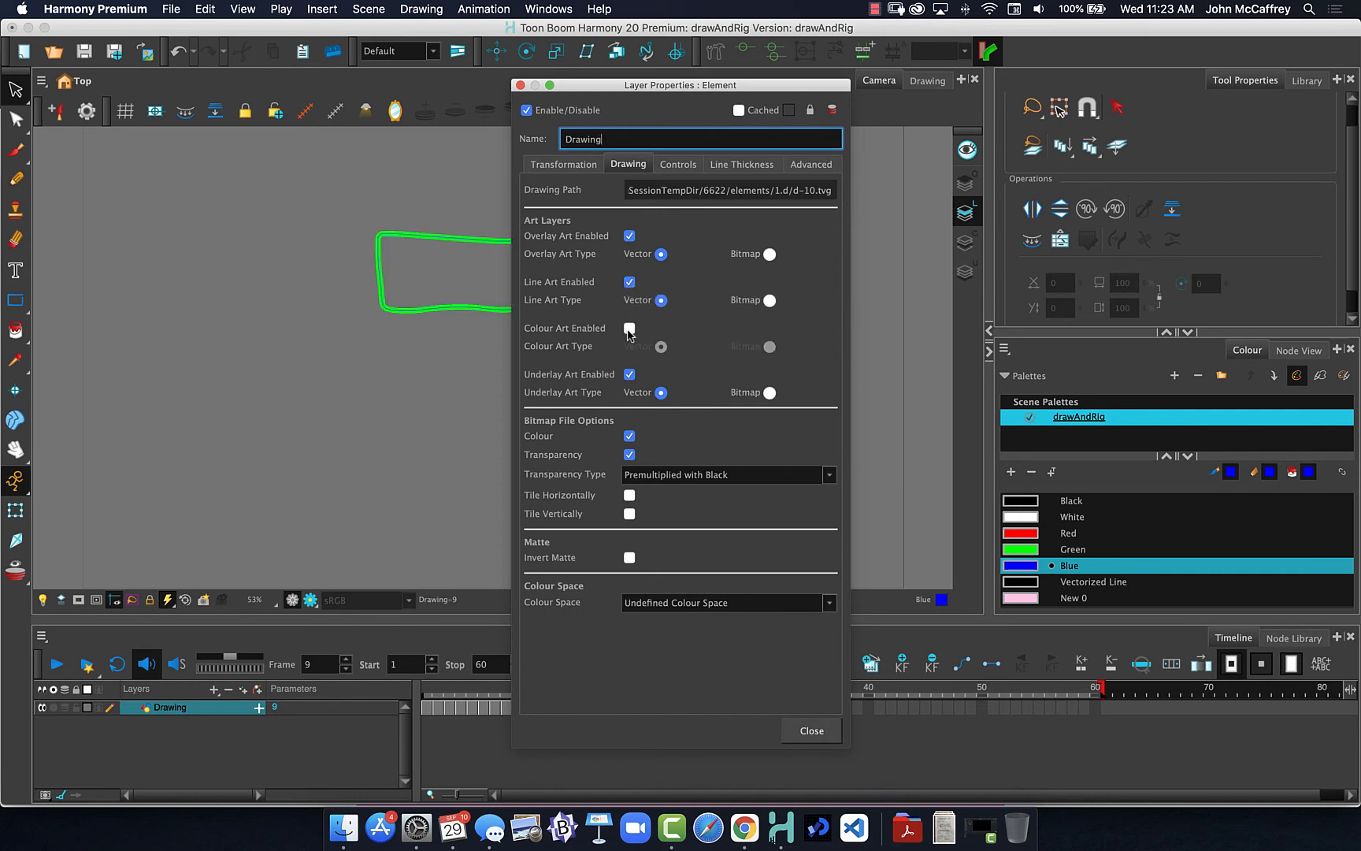
{"action": "left_click", "coordinate": [628, 329]}
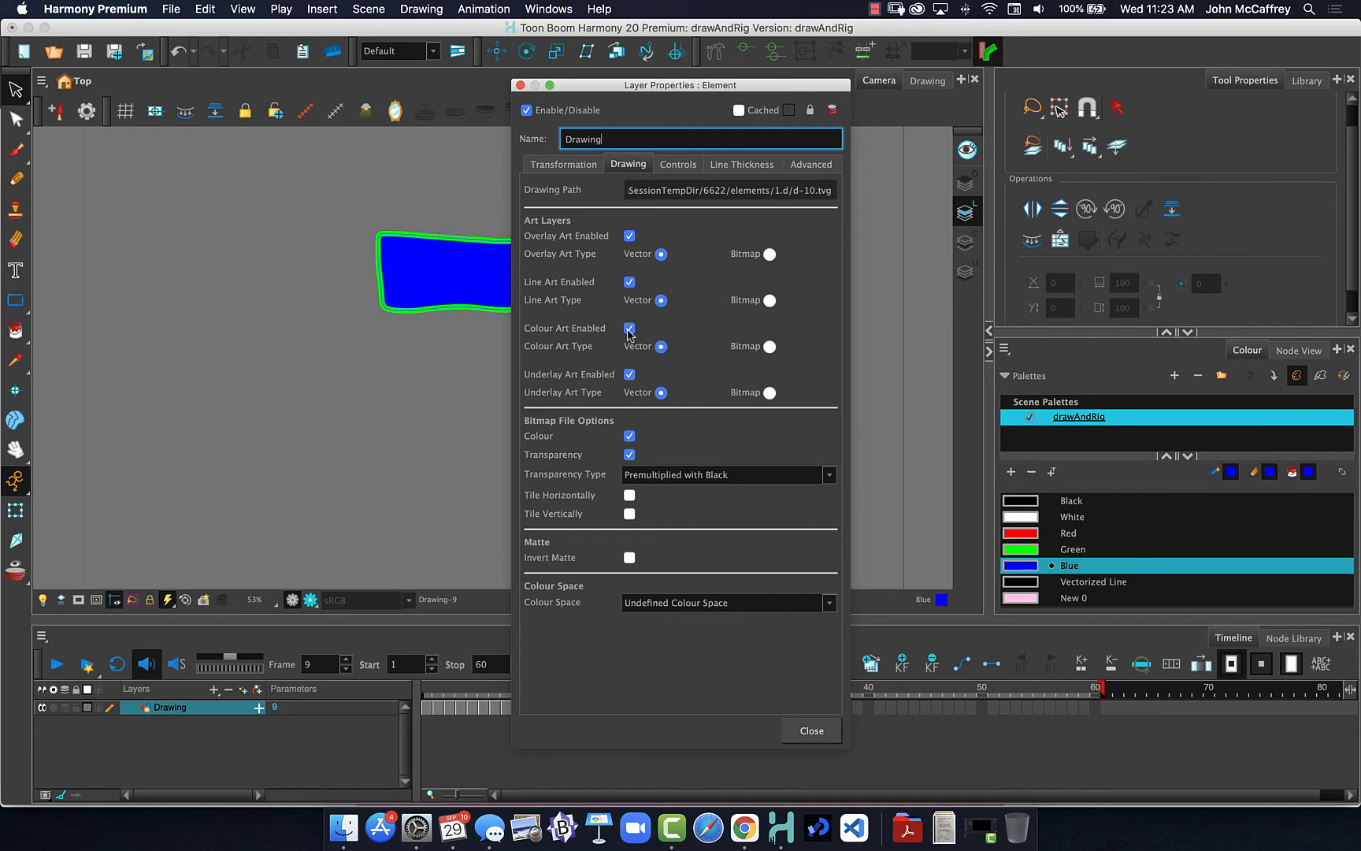
{"action": "left_click", "coordinate": [521, 85]}
Step: On Colour Art, delete the moved stroke and the rectangle's blue fill
{"action": "left_click", "coordinate": [969, 244]}
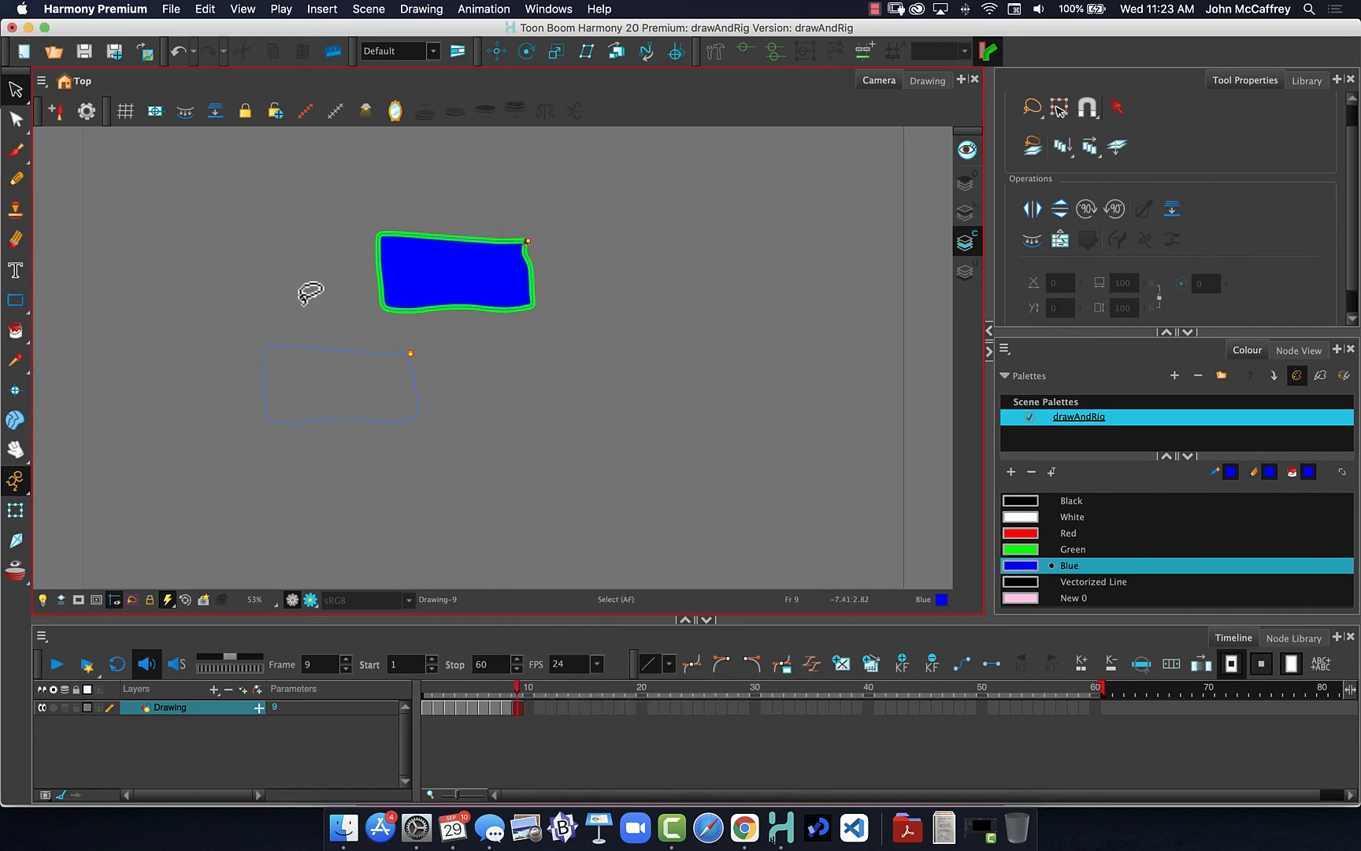
{"action": "left_click_drag", "start_coordinate": [289, 279], "coordinate": [358, 462]}
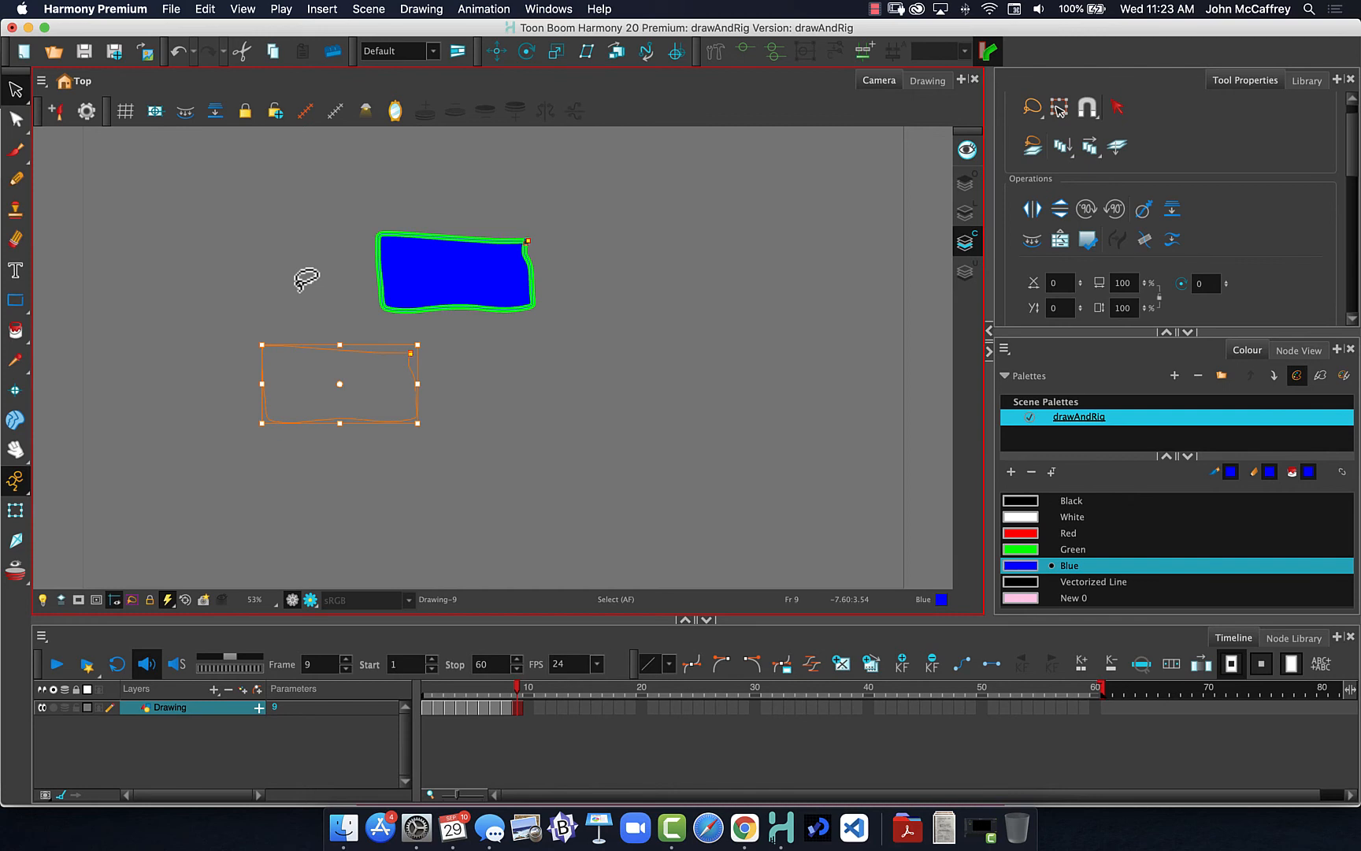
{"action": "key", "text": "Delete"}
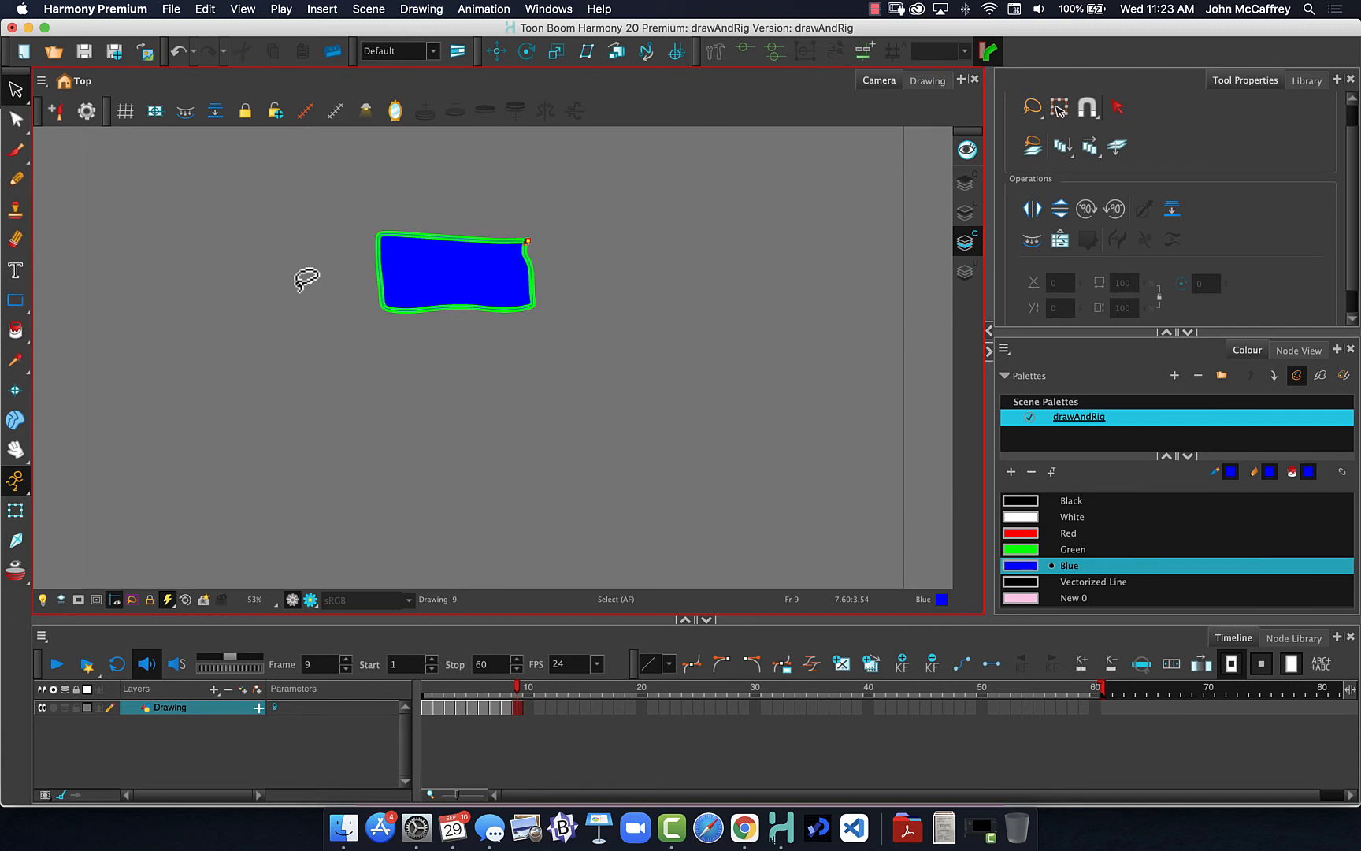
{"action": "left_click_drag", "start_coordinate": [307, 279], "coordinate": [389, 486]}
{"action": "left_click_drag", "start_coordinate": [377, 179], "coordinate": [482, 351]}
{"action": "key", "text": "Delete"}
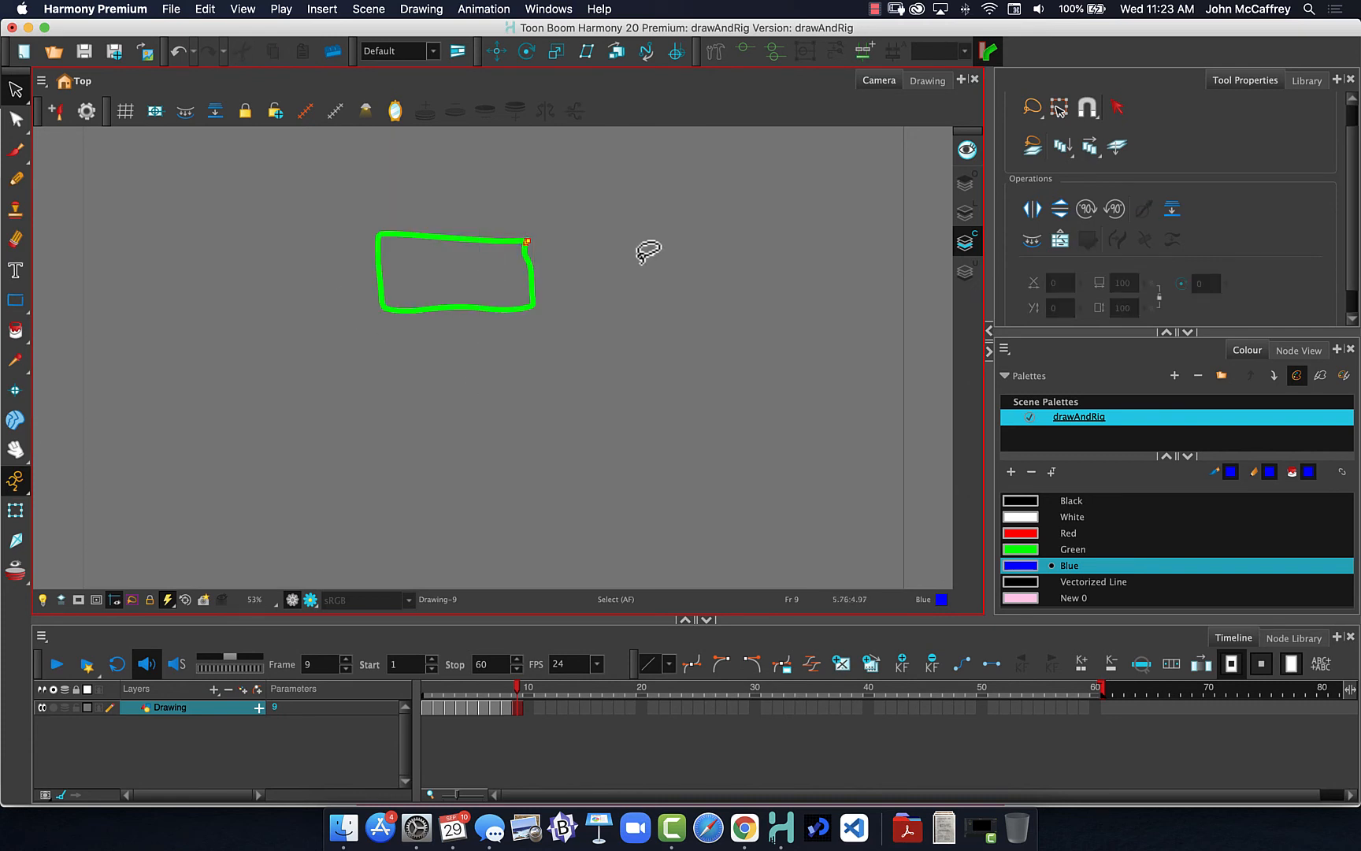
Step: Select the green outline on Line Art, create Colour Art from it, and make Colour Art the active layer
{"action": "left_click", "coordinate": [967, 214]}
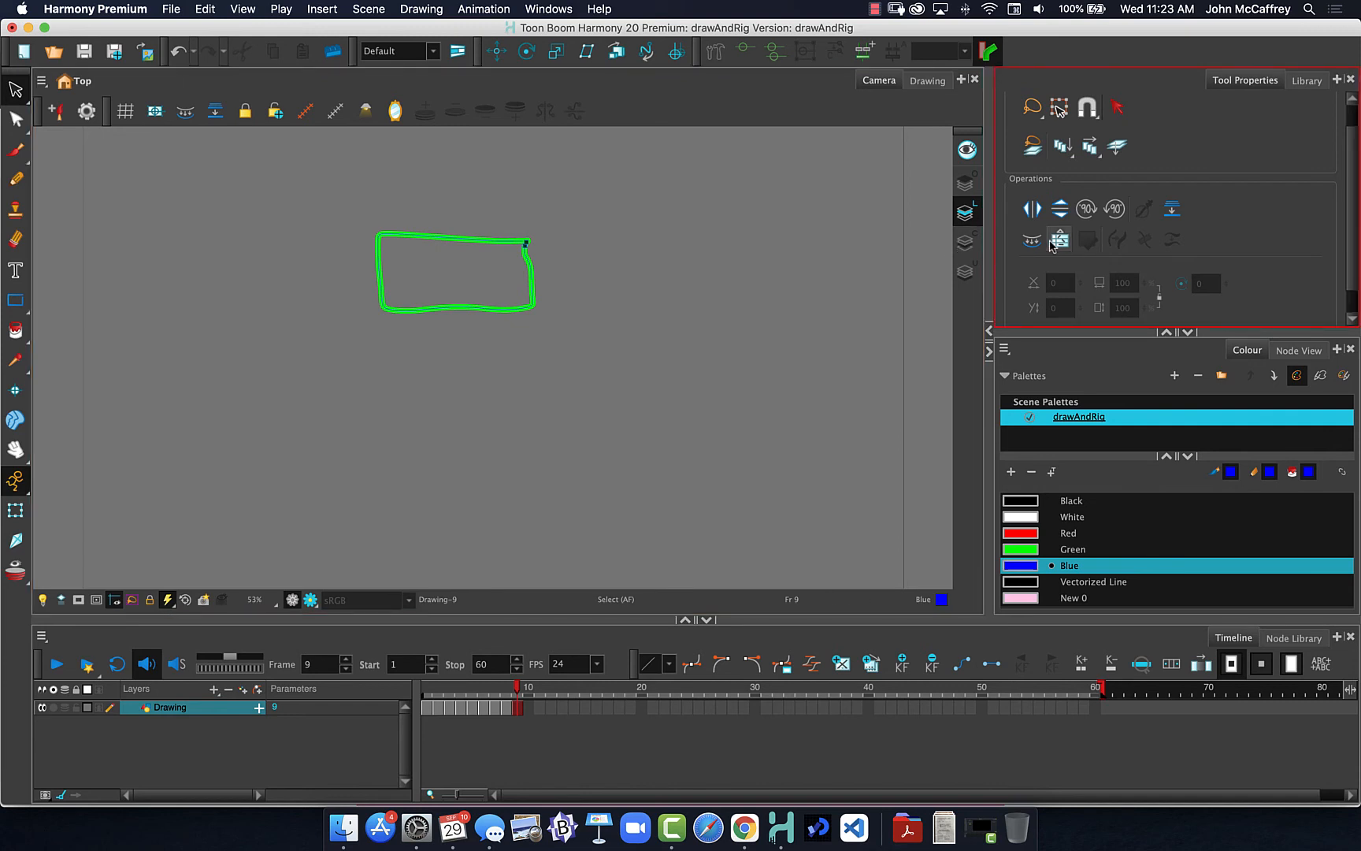
{"action": "scroll", "coordinate": [1034, 247], "scroll_direction": "down", "scroll_amount": 1}
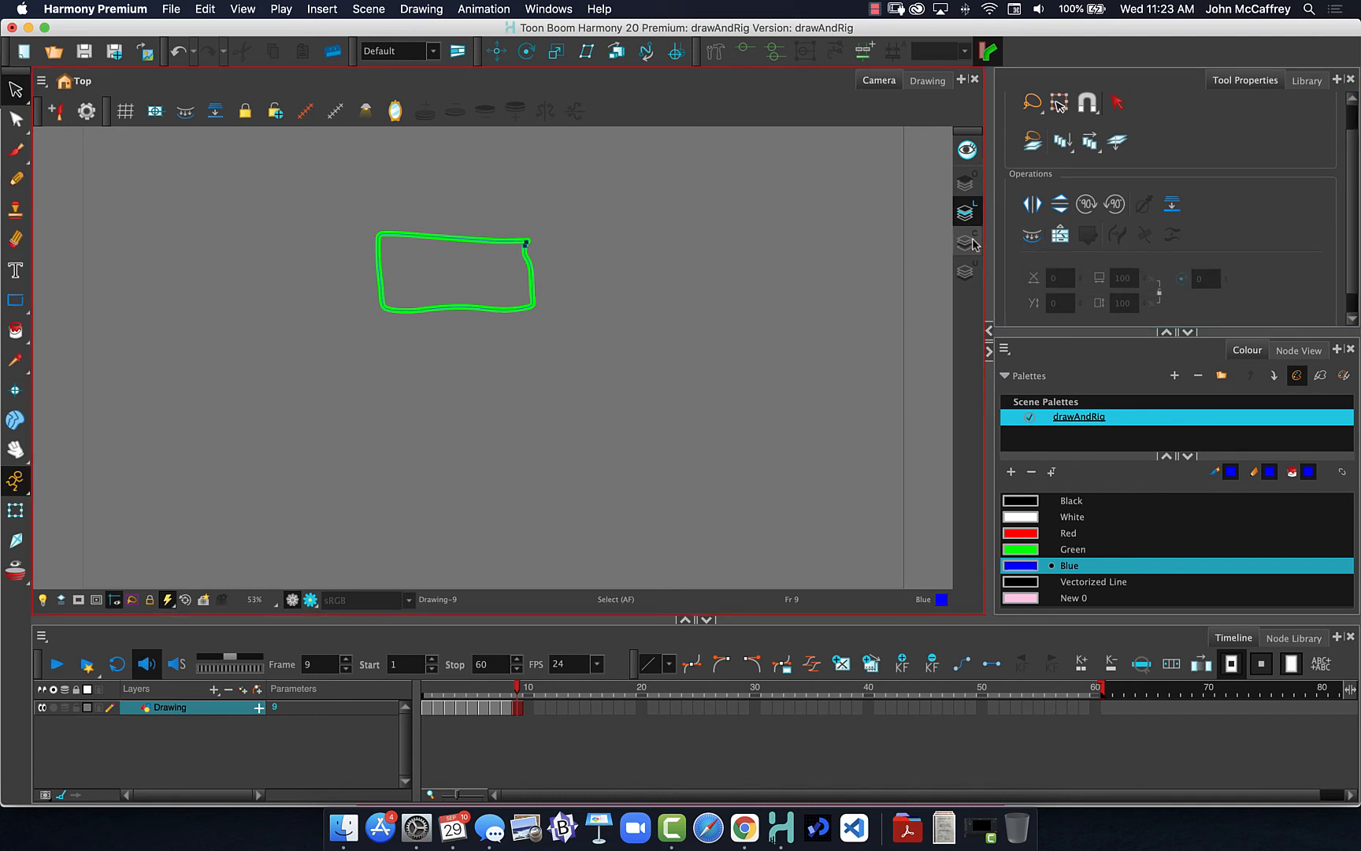
{"action": "left_click", "coordinate": [523, 313]}
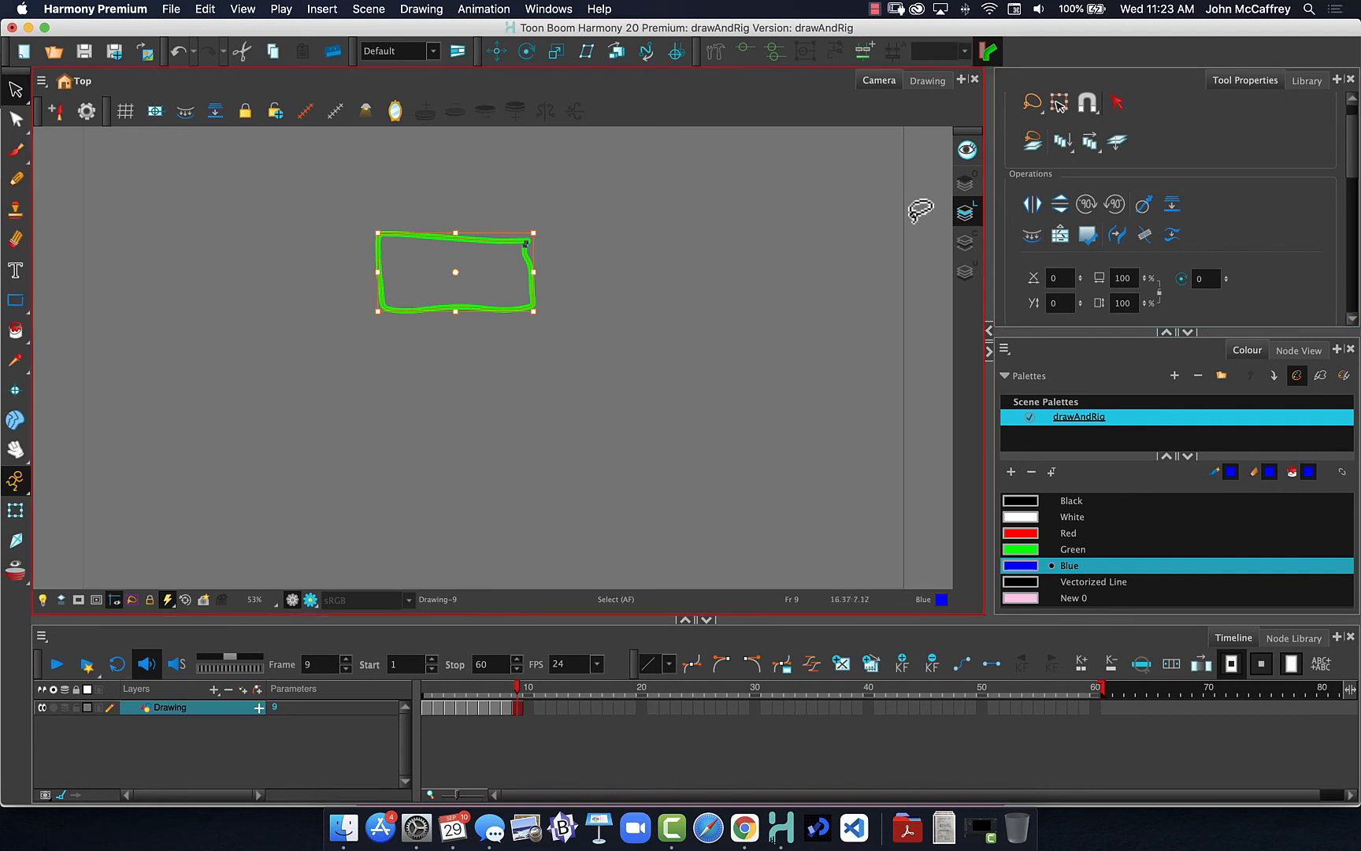
{"action": "left_click", "coordinate": [968, 241]}
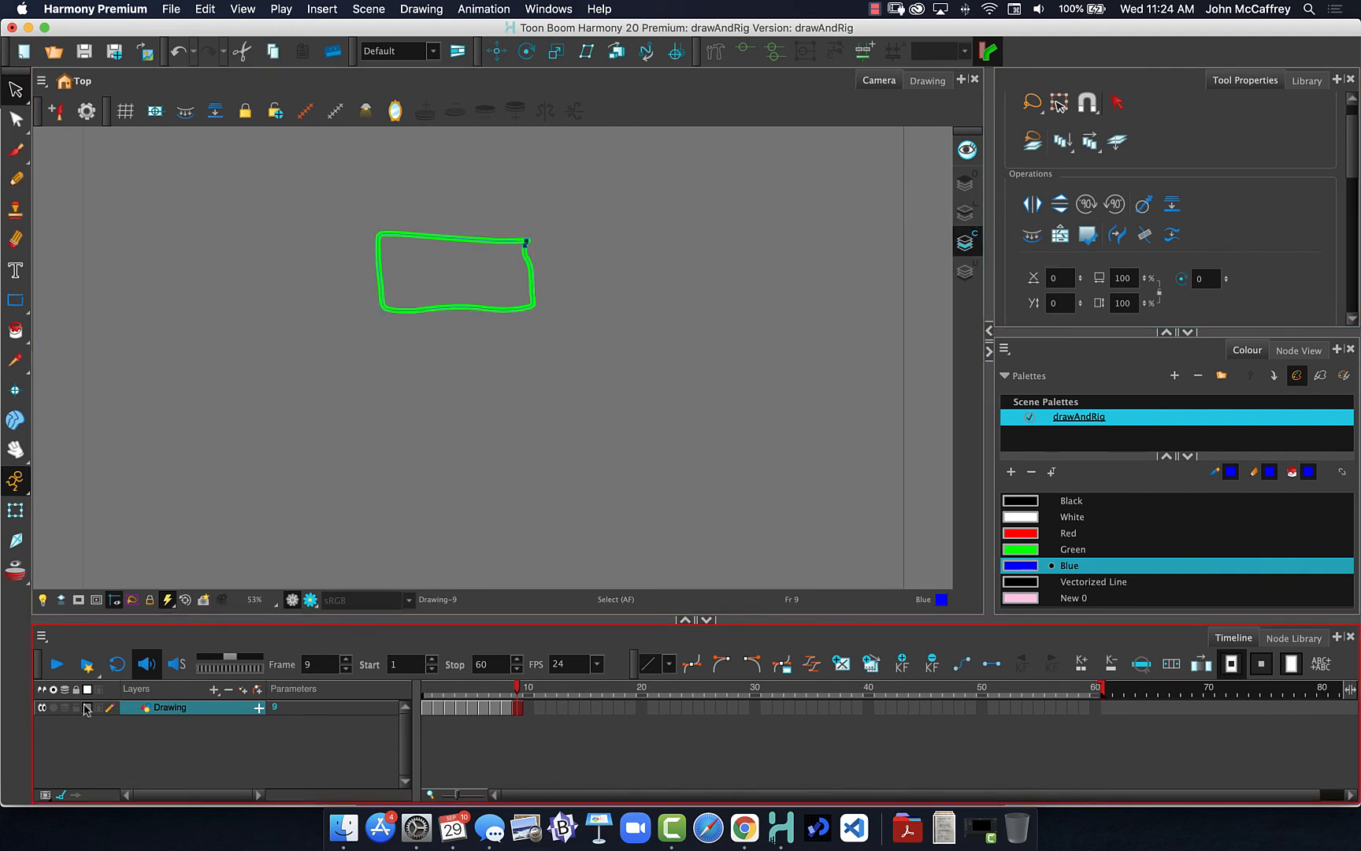
Step: Disable Line Art in the Drawing layer's properties
{"action": "double_click", "coordinate": [146, 708]}
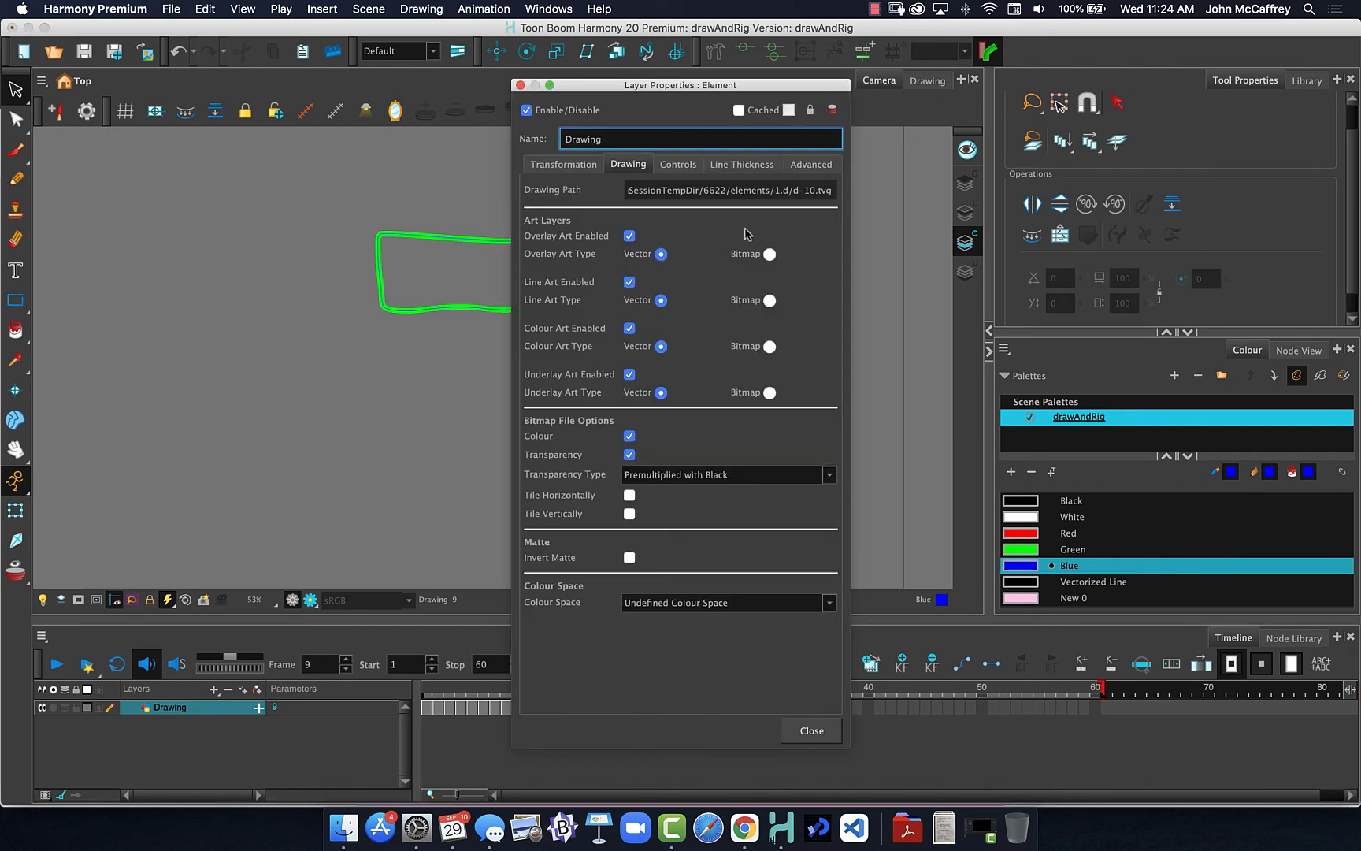
{"action": "left_click", "coordinate": [630, 282]}
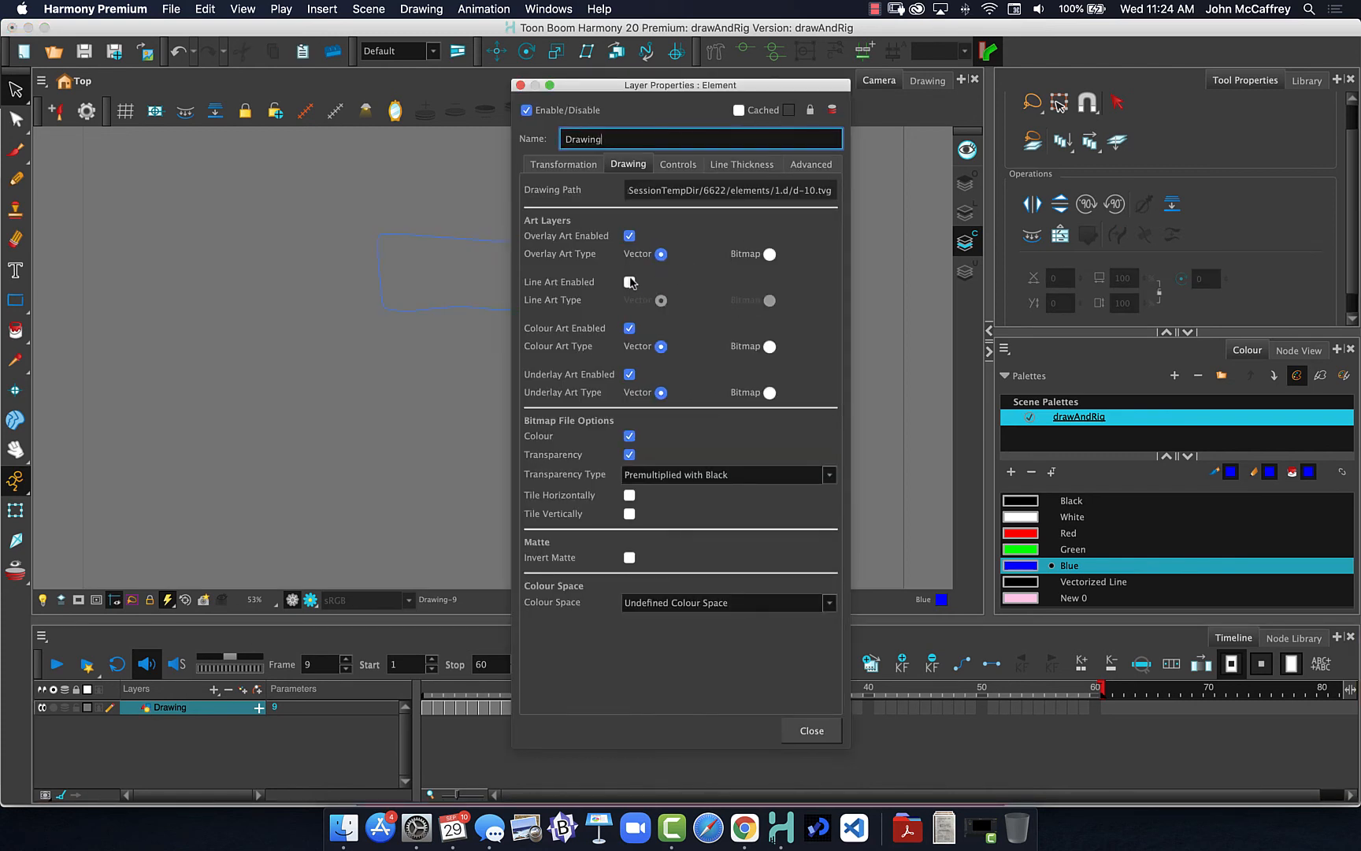
{"action": "left_click", "coordinate": [520, 85]}
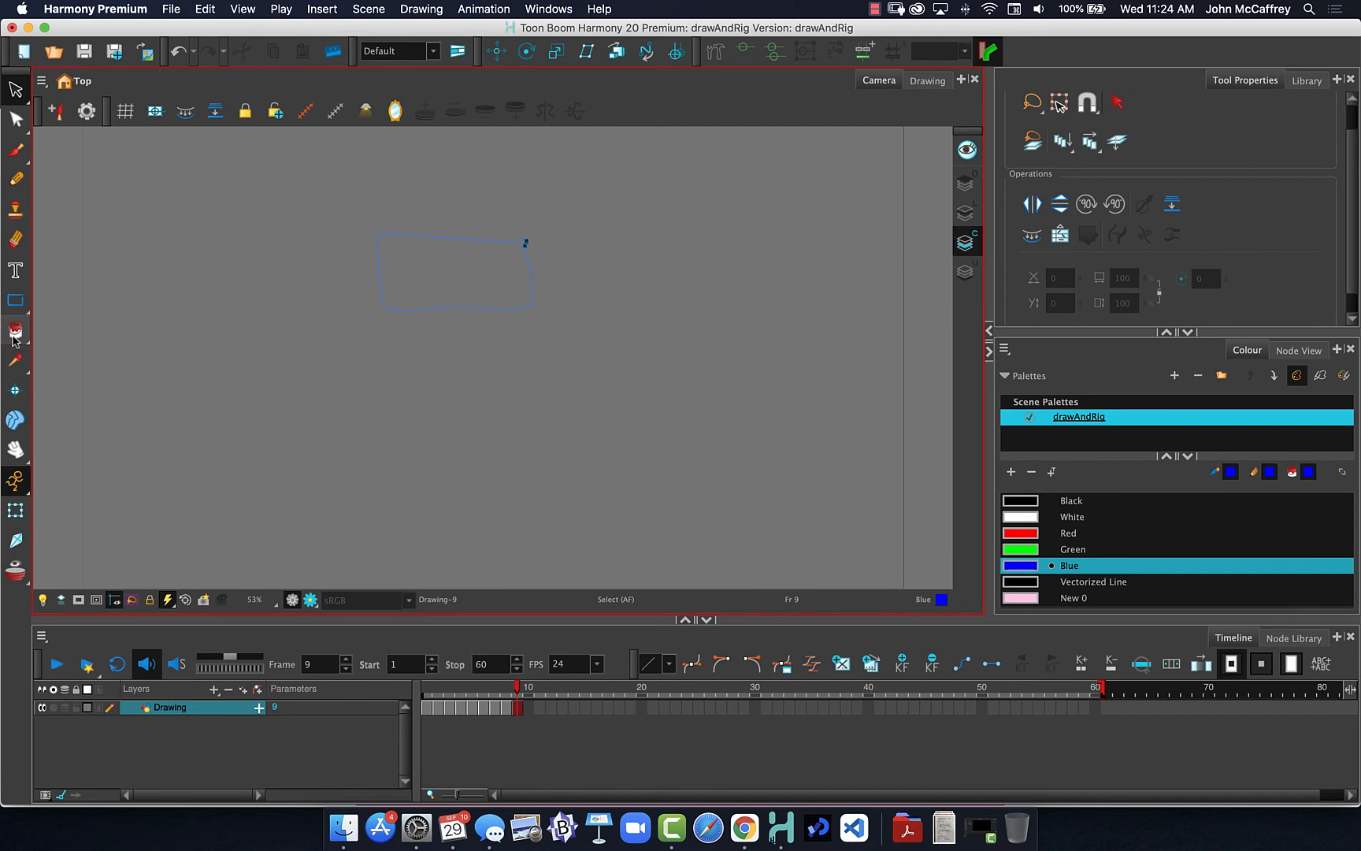
Step: Fill the rectangle with Red on Colour Art using the Paint tool
{"action": "left_click", "coordinate": [17, 337]}
{"action": "left_click", "coordinate": [1073, 562]}
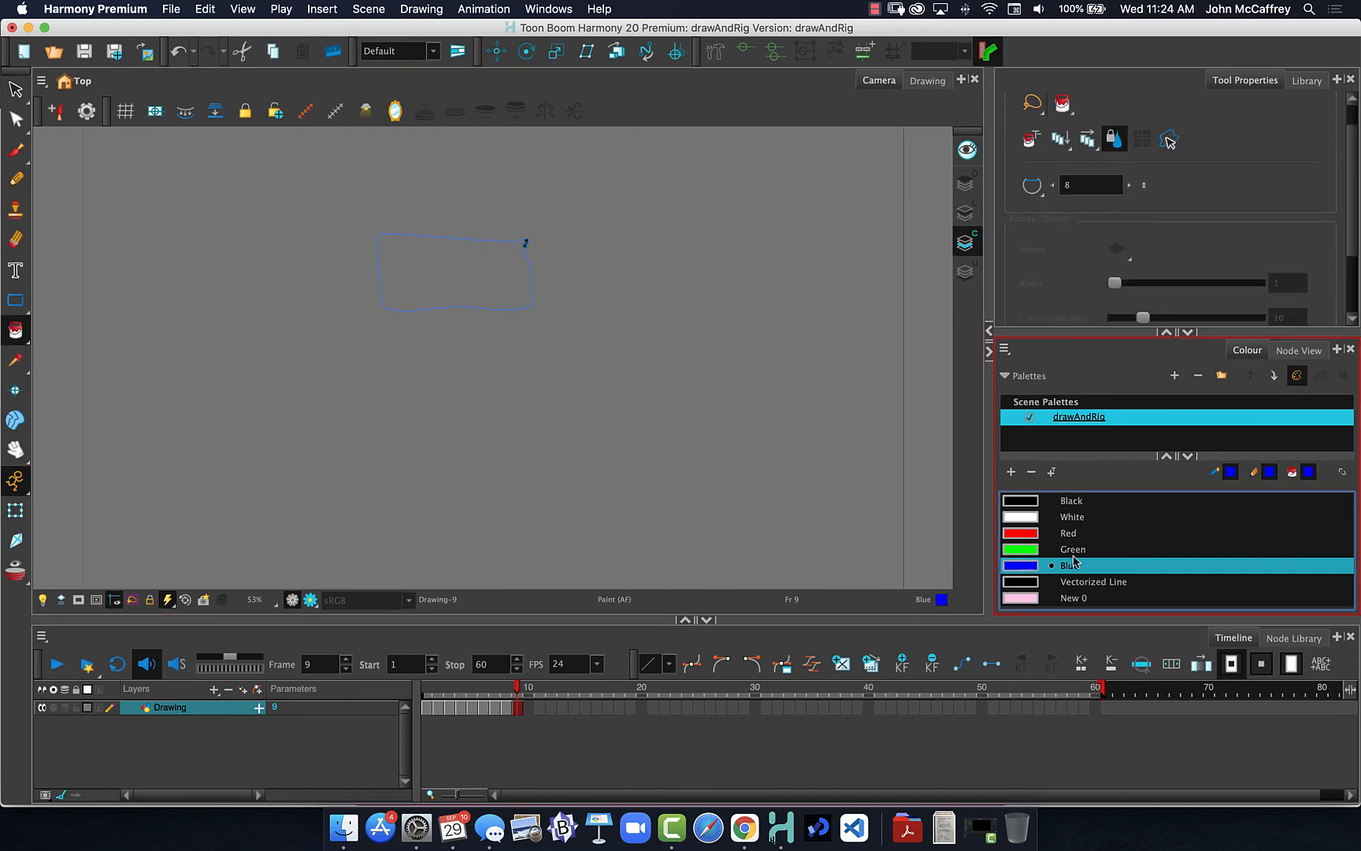
{"action": "left_click", "coordinate": [1016, 536]}
{"action": "left_click", "coordinate": [485, 283]}
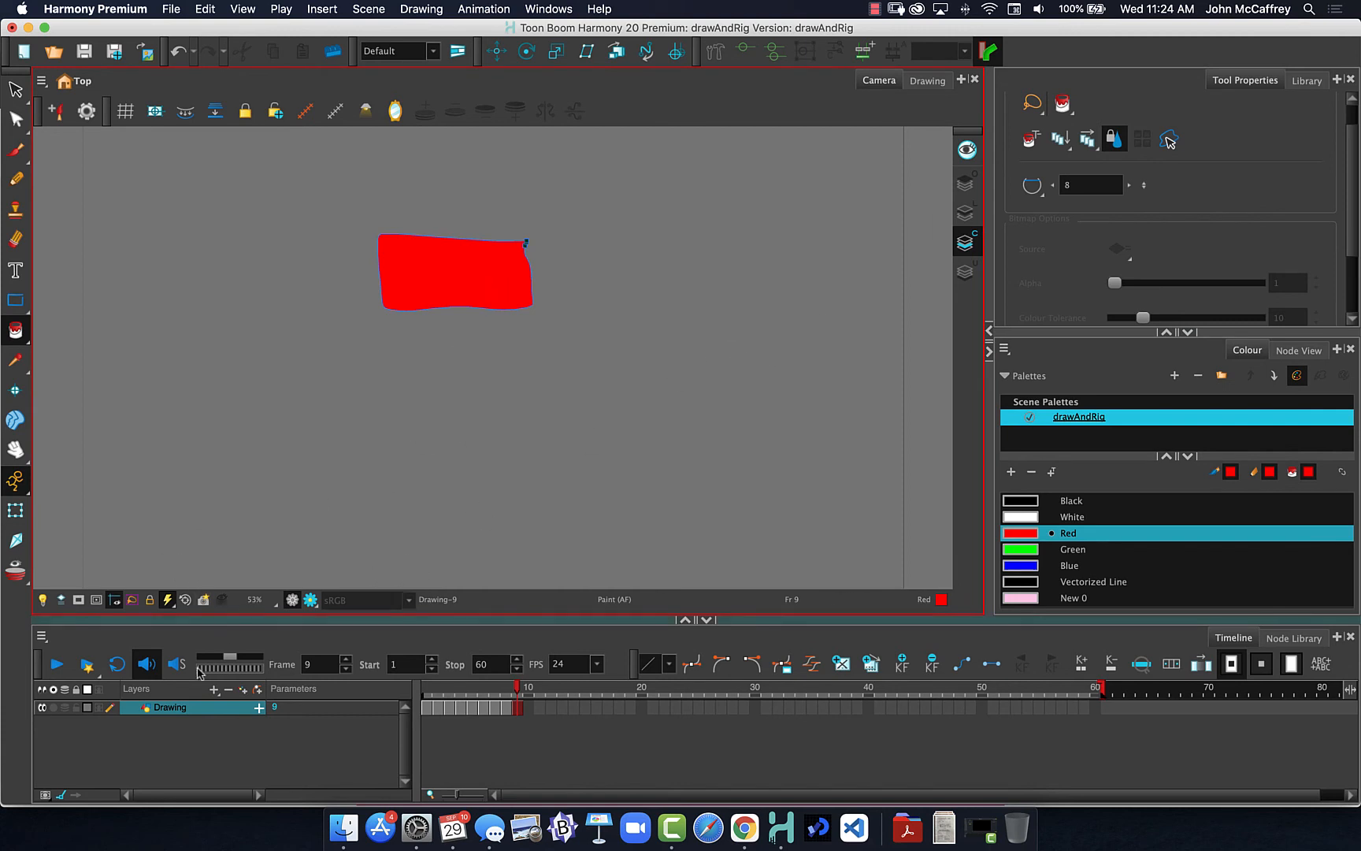
Step: Compare the green outline and red fill by toggling Line Art and Colour Art in the layer's properties, leaving both enabled
{"action": "left_click", "coordinate": [131, 711]}
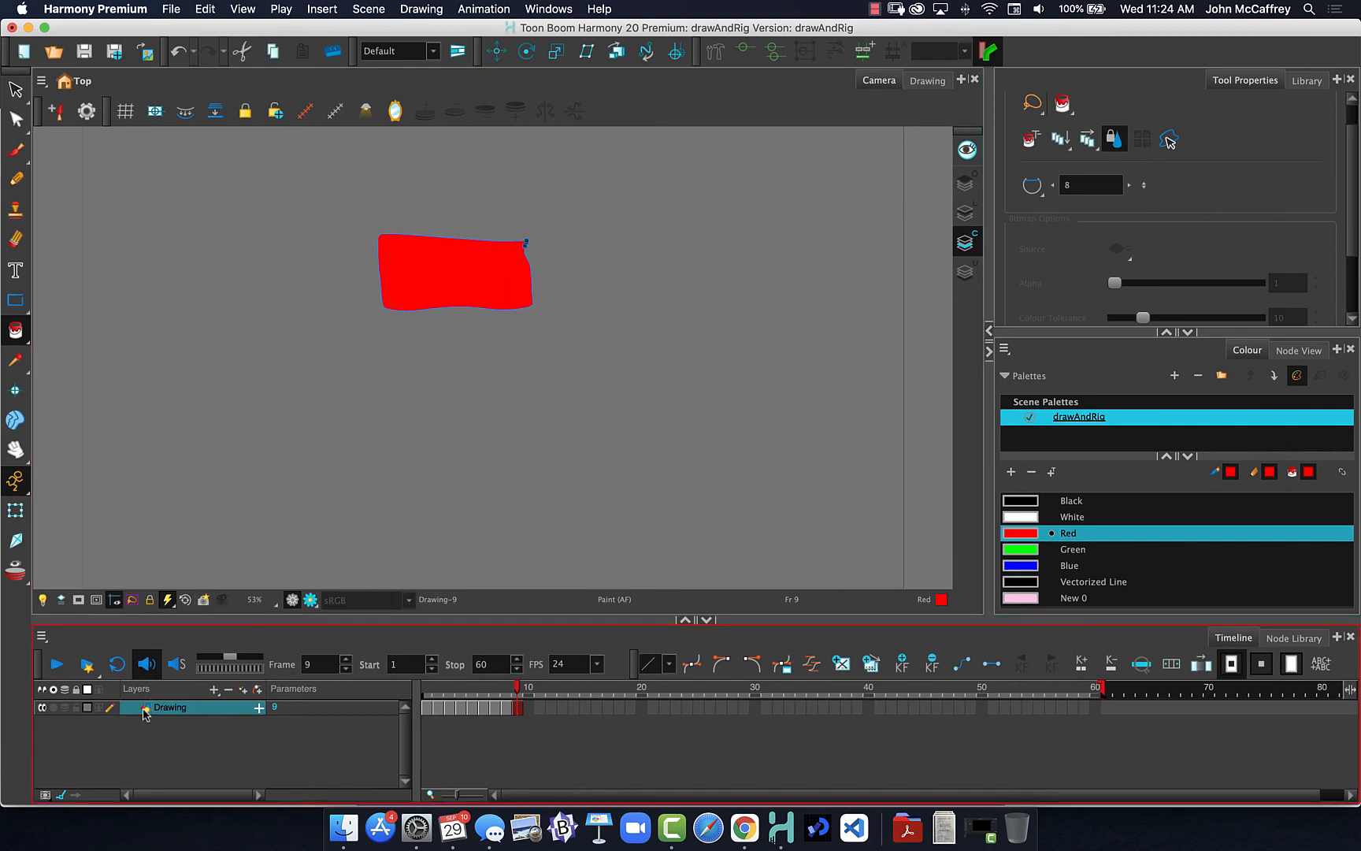
{"action": "double_click", "coordinate": [144, 712]}
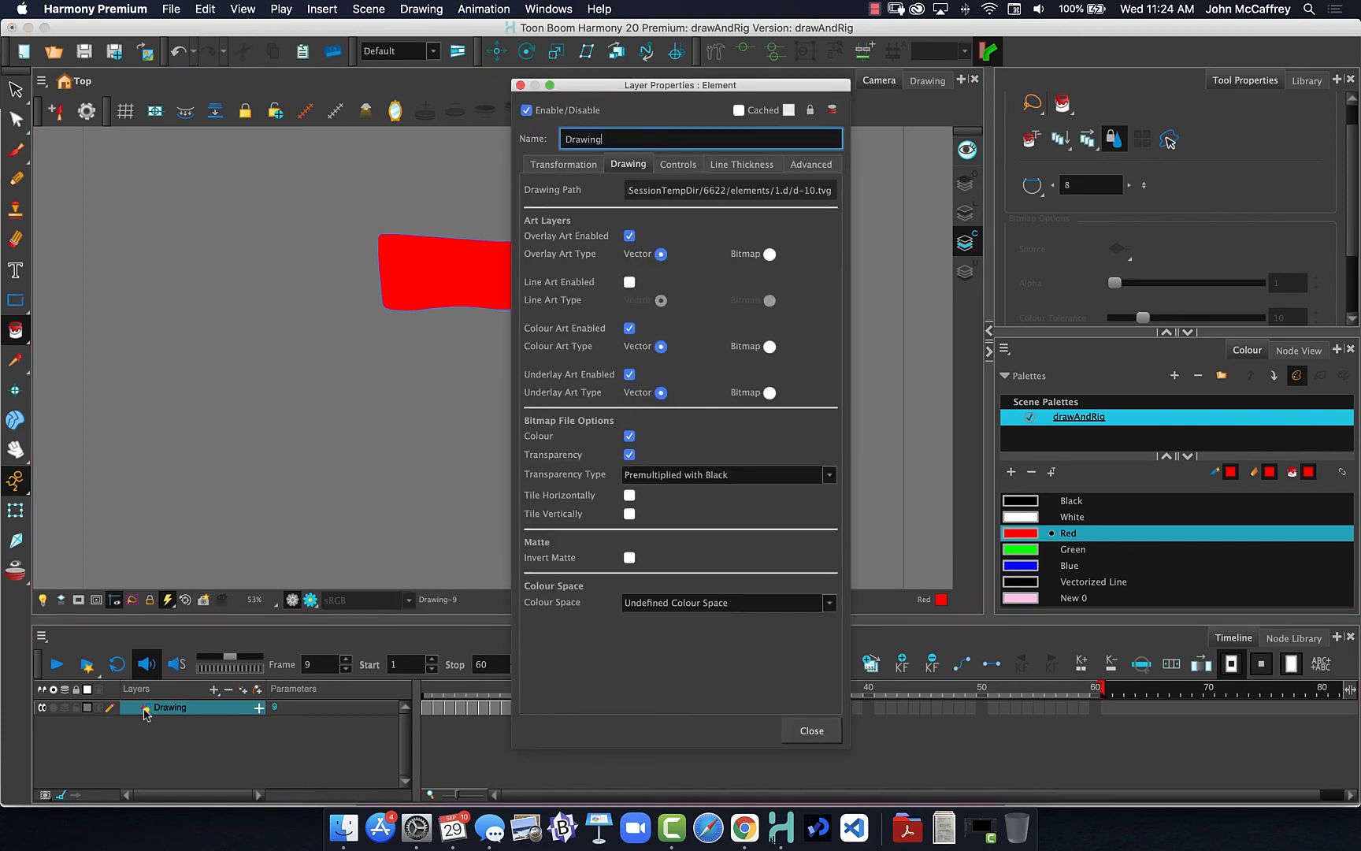
{"action": "left_click", "coordinate": [633, 329]}
{"action": "left_click", "coordinate": [632, 284]}
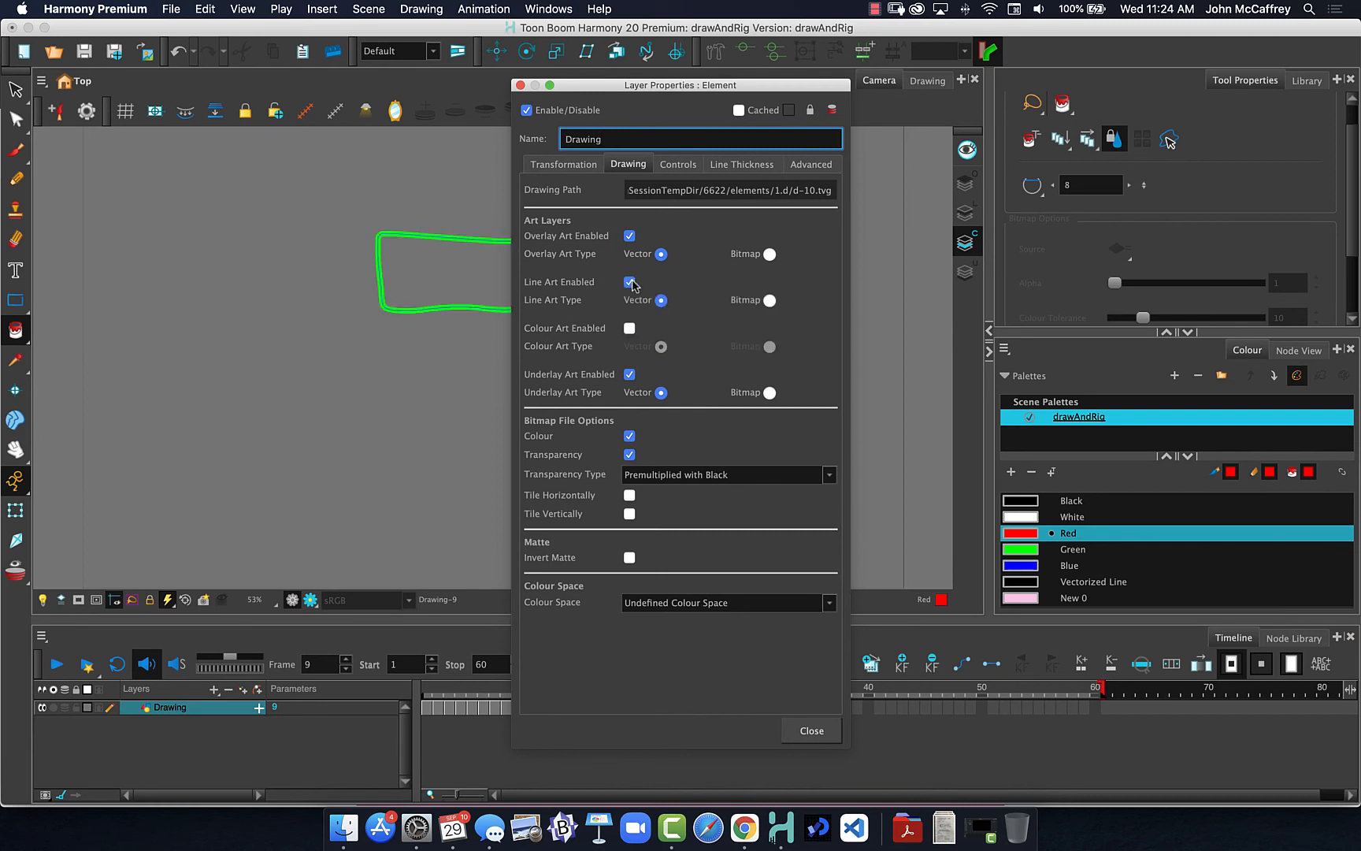
{"action": "left_click", "coordinate": [633, 285]}
{"action": "left_click", "coordinate": [633, 285]}
{"action": "scroll", "coordinate": [633, 286], "scroll_direction": "up", "scroll_amount": 1}
{"action": "left_click", "coordinate": [630, 283]}
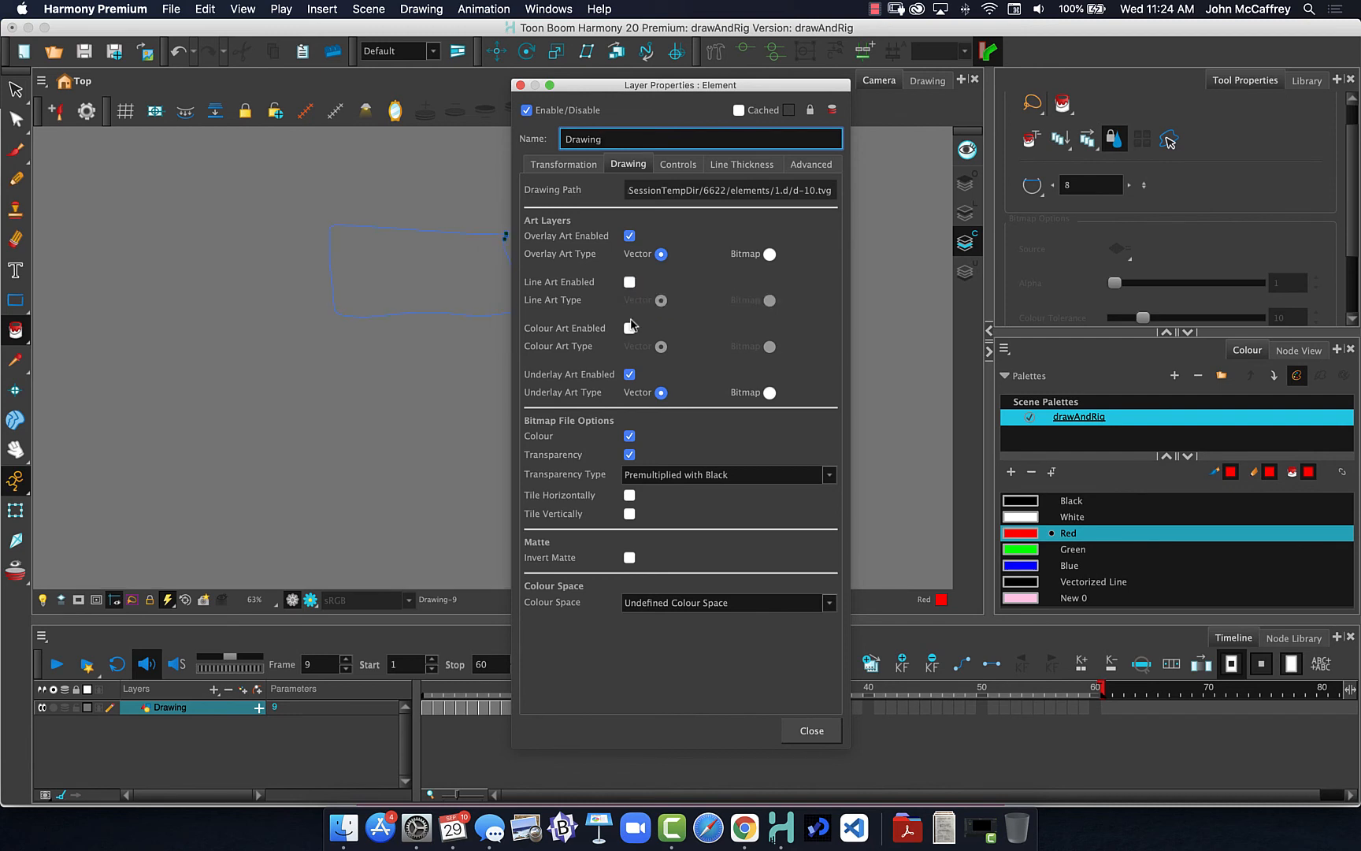
{"action": "left_click", "coordinate": [630, 329]}
{"action": "left_click", "coordinate": [629, 328]}
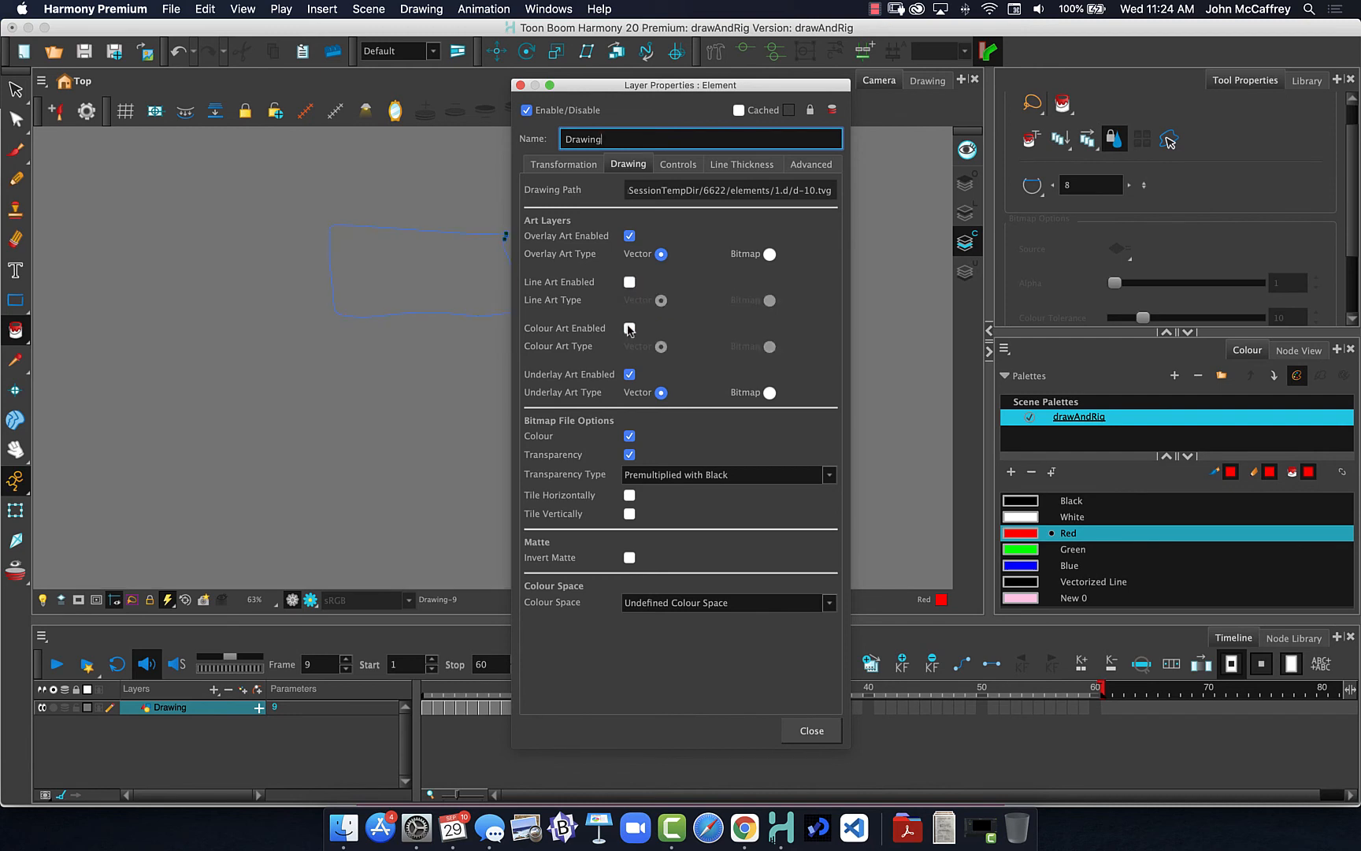
{"action": "left_click", "coordinate": [630, 282]}
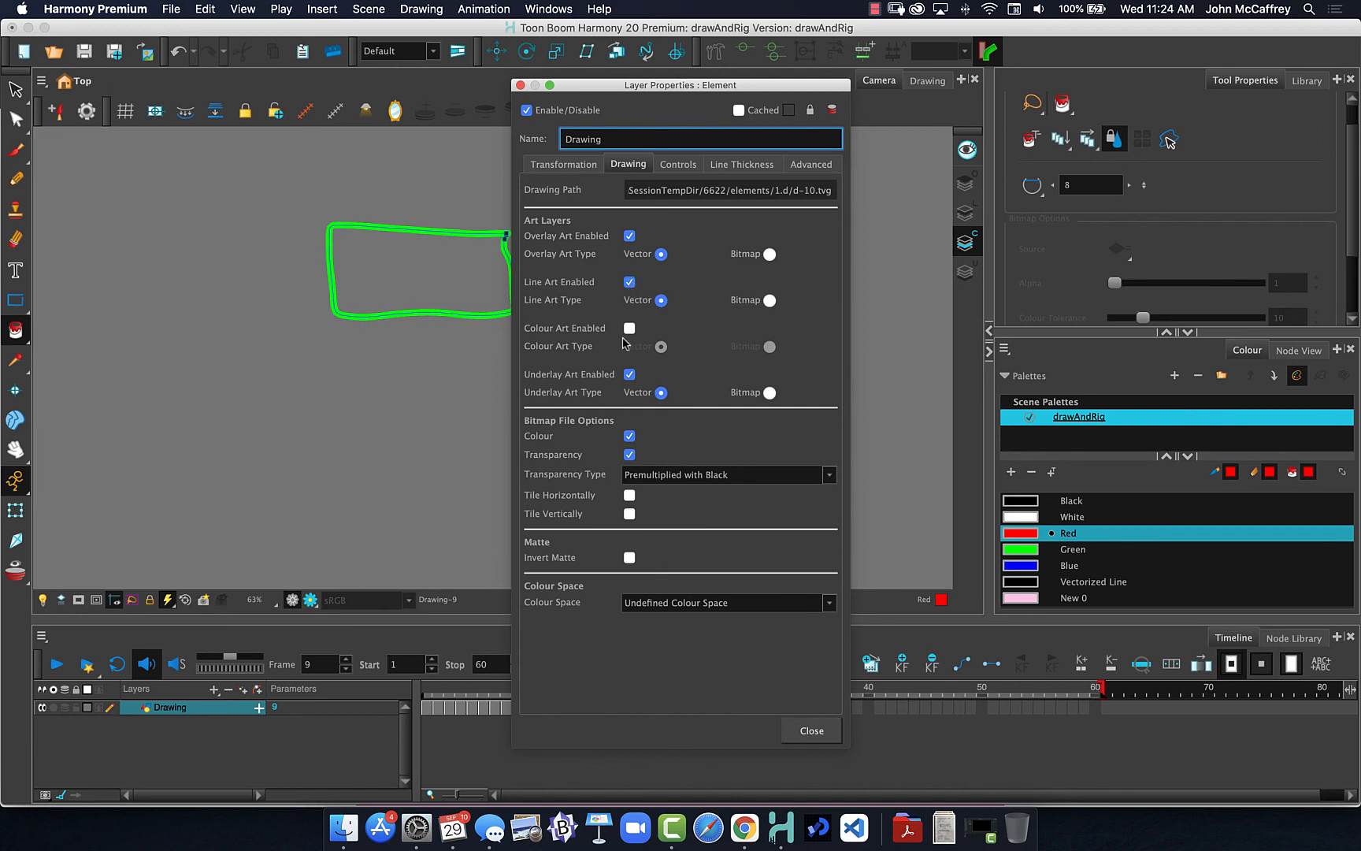
{"action": "left_click", "coordinate": [629, 328]}
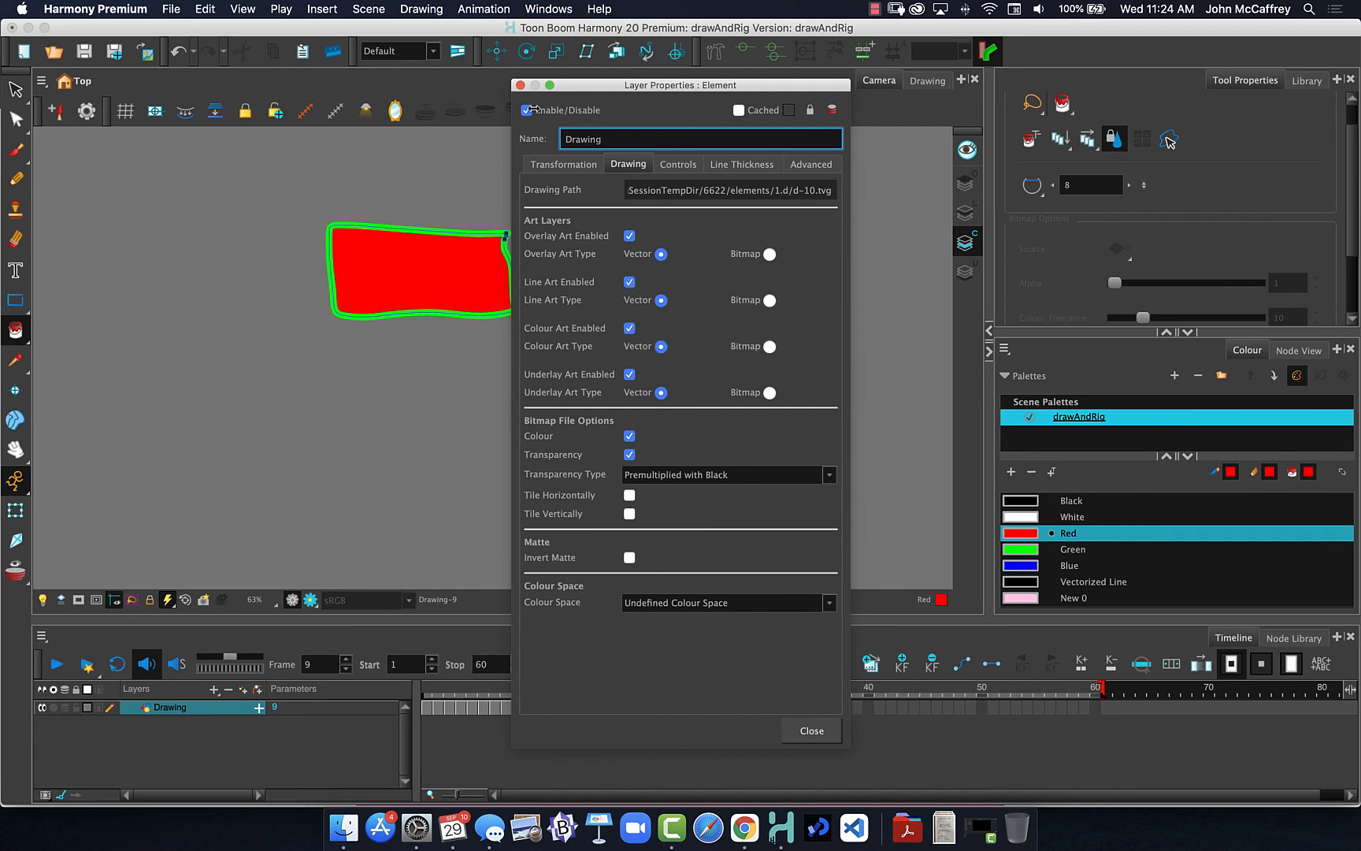
{"action": "left_click", "coordinate": [520, 85]}
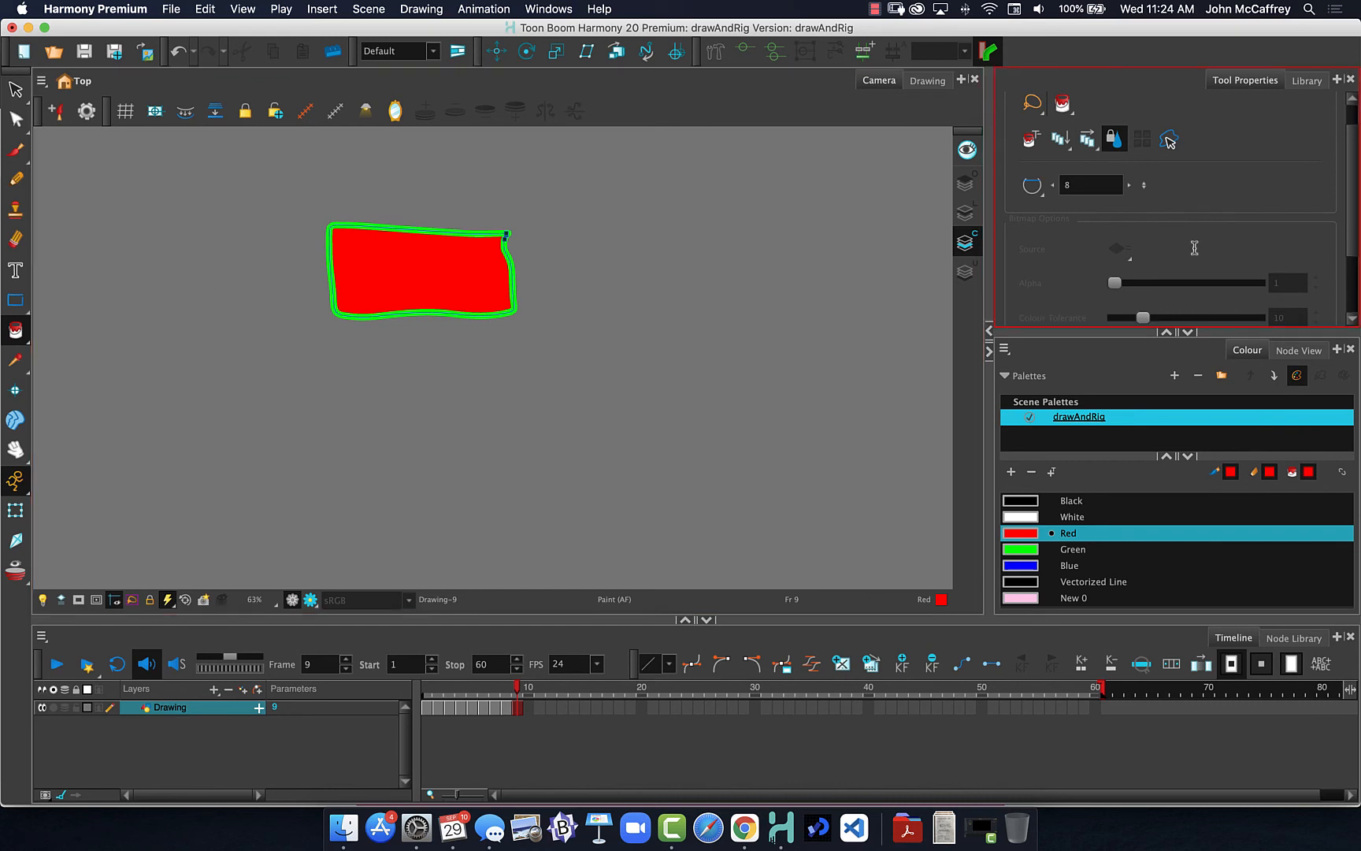
Step: Make Line Art the active layer and cut several gaps through the rectangle's green outline with the Eraser
{"action": "mouse_move", "coordinate": [1348, 177]}
{"action": "left_mouse_down"}
{"action": "mouse_move", "coordinate": [1352, 280]}
{"action": "mouse_move", "coordinate": [1355, 130]}
{"action": "left_mouse_up"}
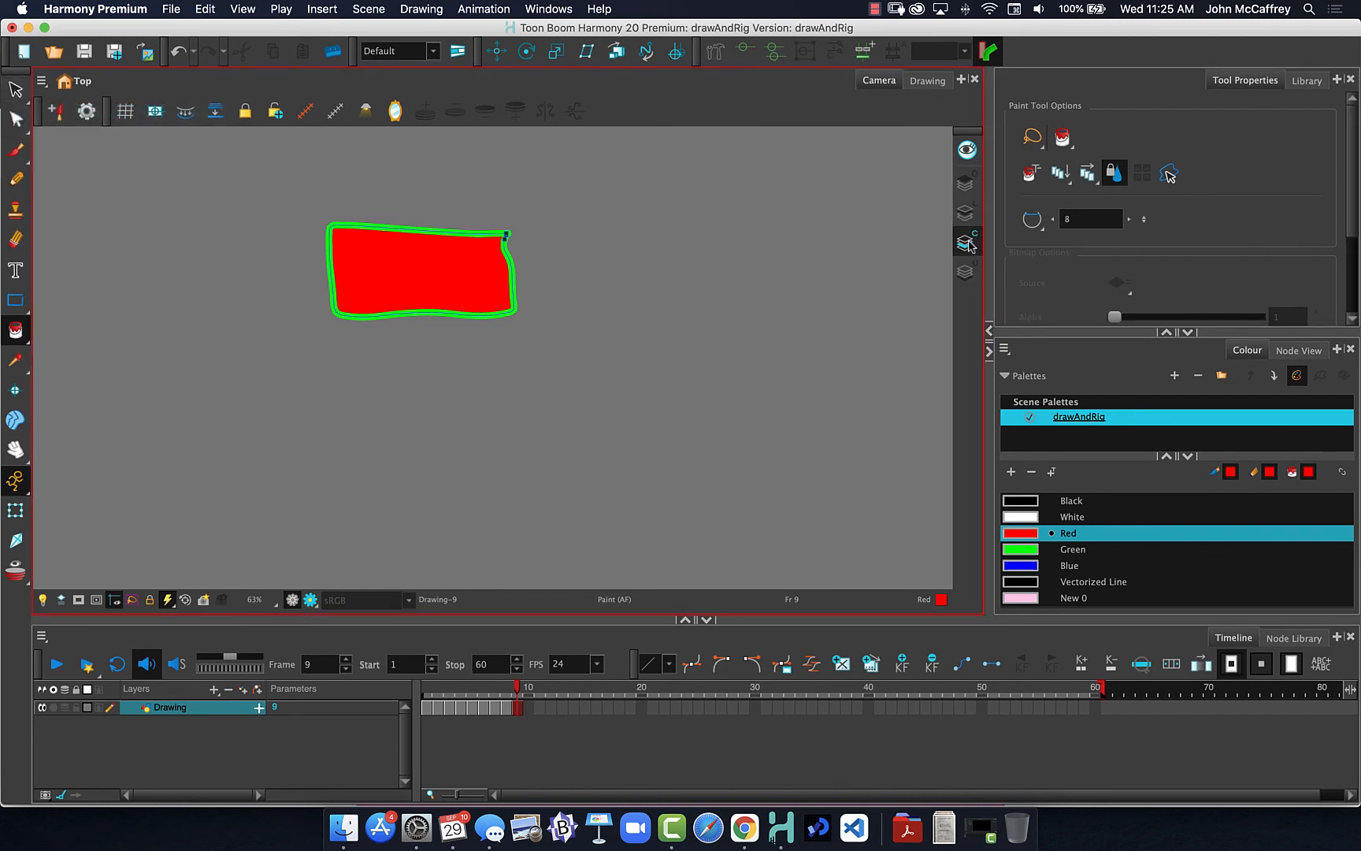
{"action": "left_click", "coordinate": [966, 213]}
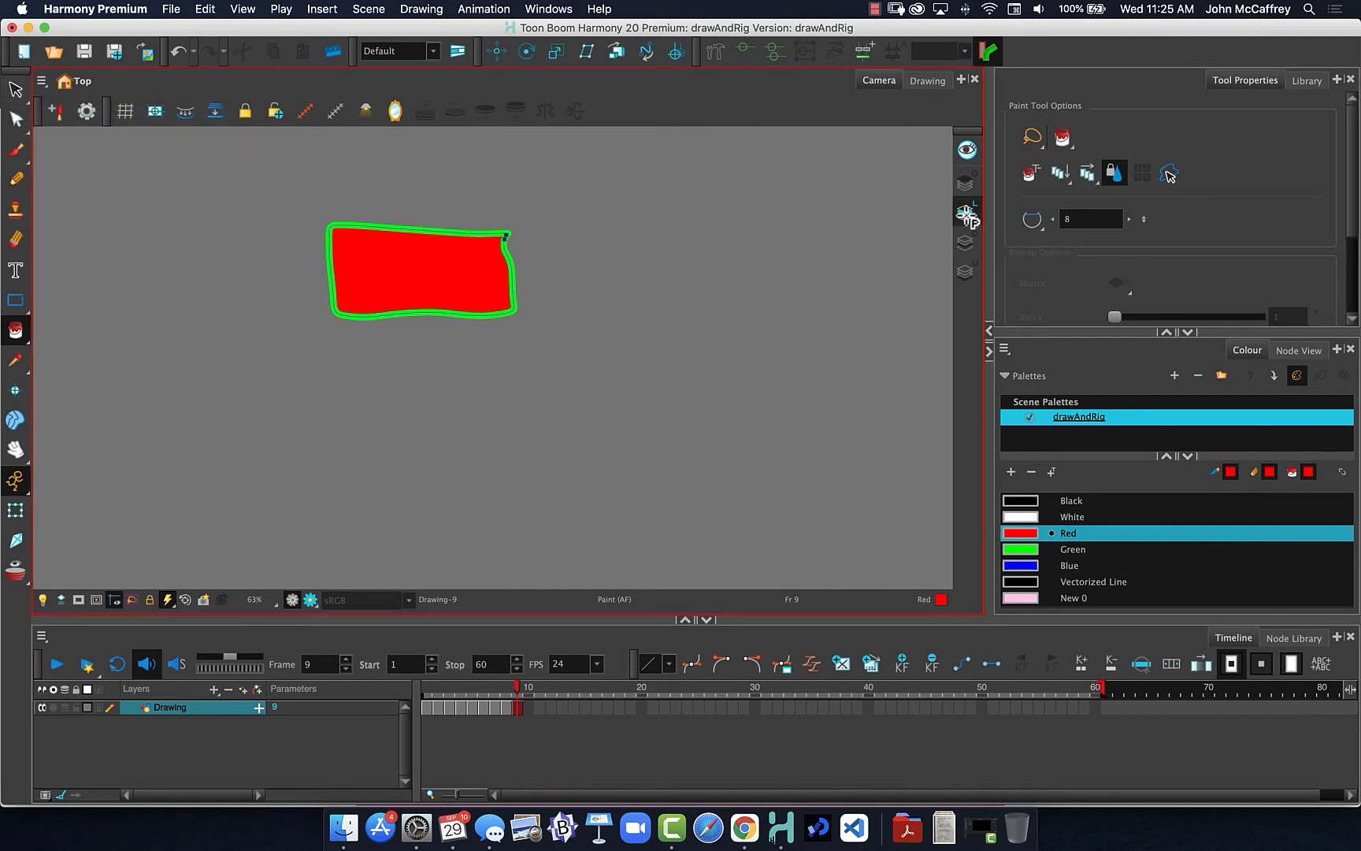
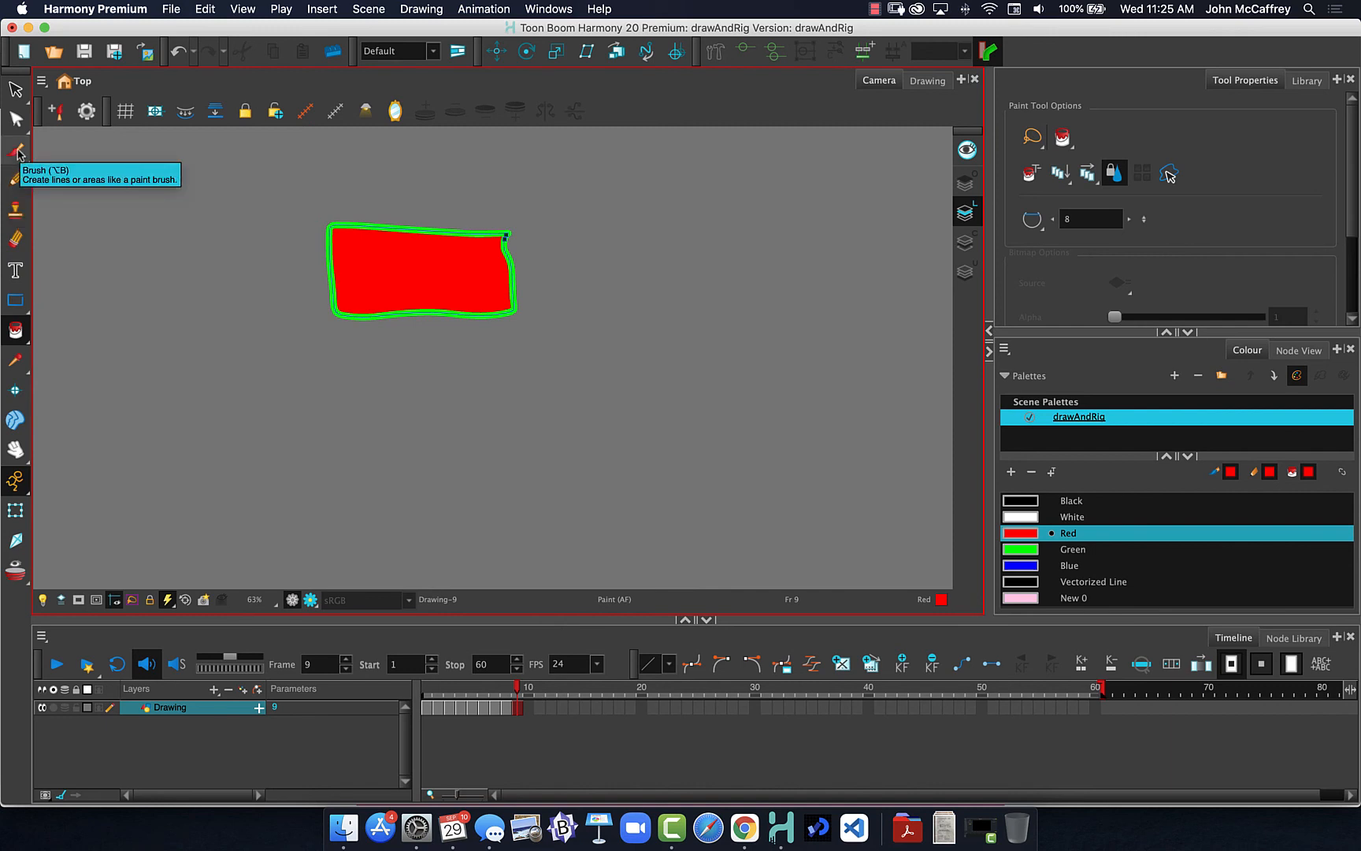
{"action": "left_click", "coordinate": [15, 238]}
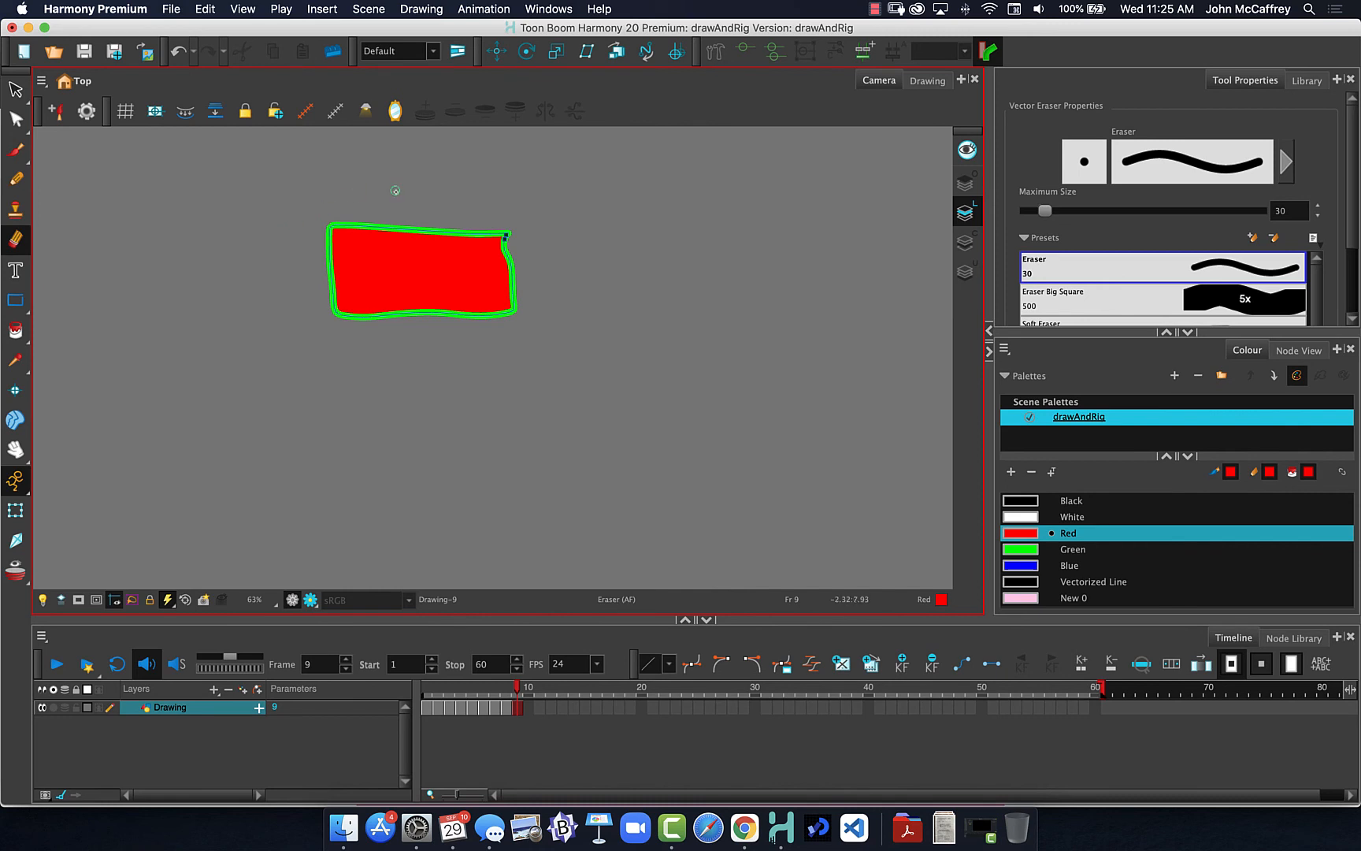
{"action": "left_click_drag", "start_coordinate": [431, 222], "coordinate": [402, 323]}
{"action": "mouse_move", "coordinate": [397, 193]}
{"action": "left_mouse_down"}
{"action": "mouse_move", "coordinate": [359, 247]}
{"action": "mouse_move", "coordinate": [288, 423]}
{"action": "left_mouse_up"}
{"action": "left_click_drag", "start_coordinate": [489, 203], "coordinate": [481, 396]}
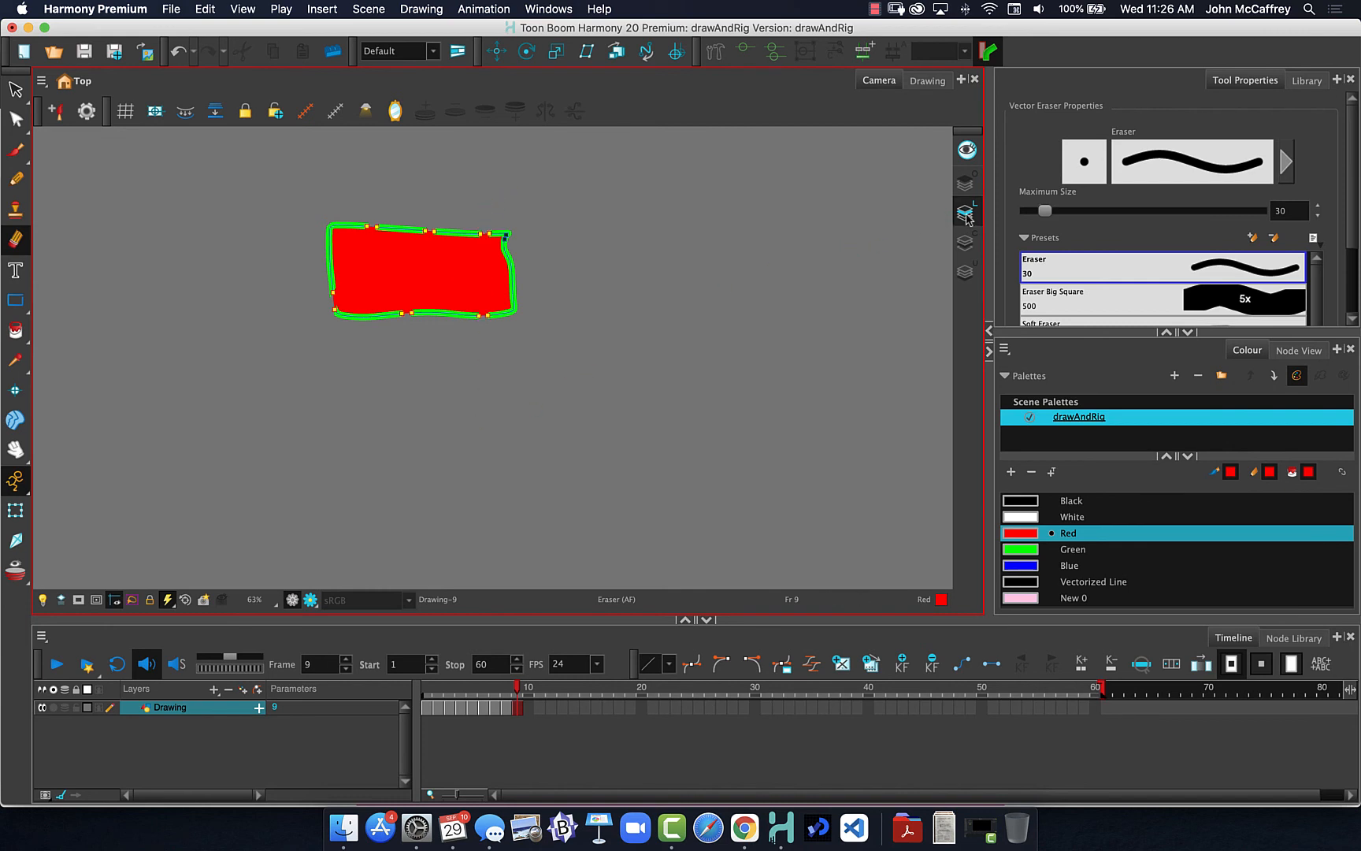
Step: Erase several crossing strips through the rectangle's red fill on Colour Art, and make Line Art the active layer again
{"action": "left_click", "coordinate": [965, 242]}
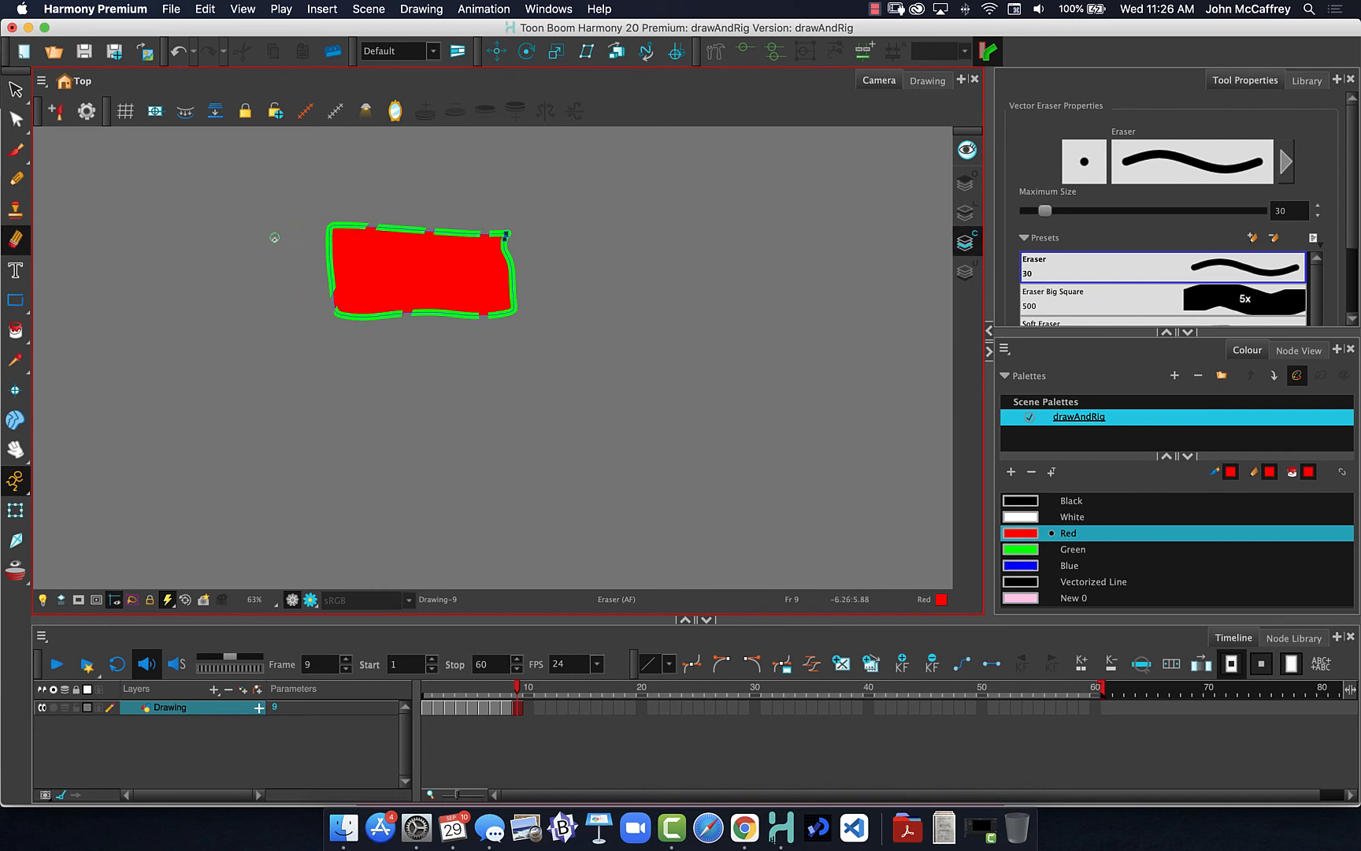
{"action": "left_click_drag", "start_coordinate": [274, 237], "coordinate": [681, 250]}
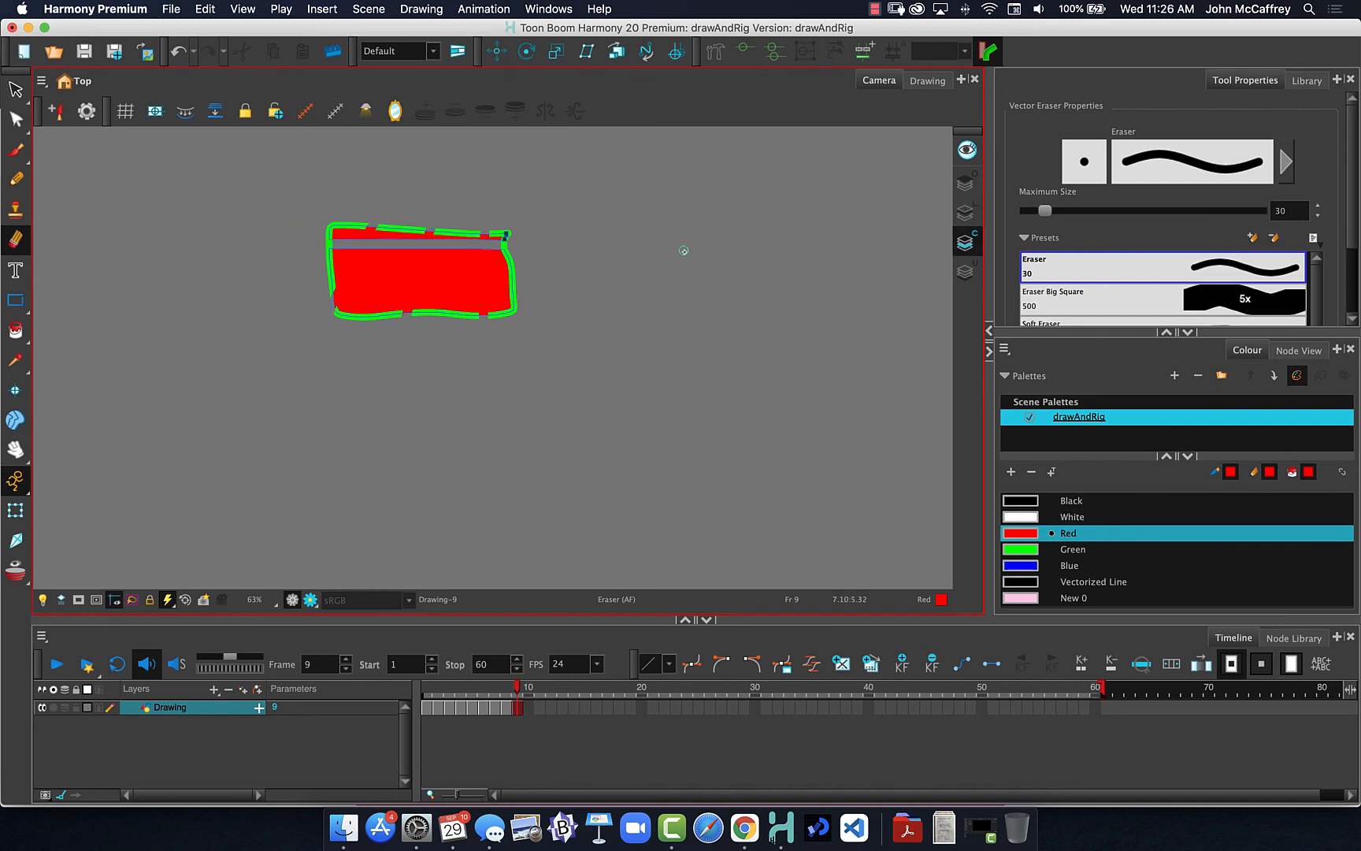
{"action": "left_click_drag", "start_coordinate": [302, 279], "coordinate": [720, 308]}
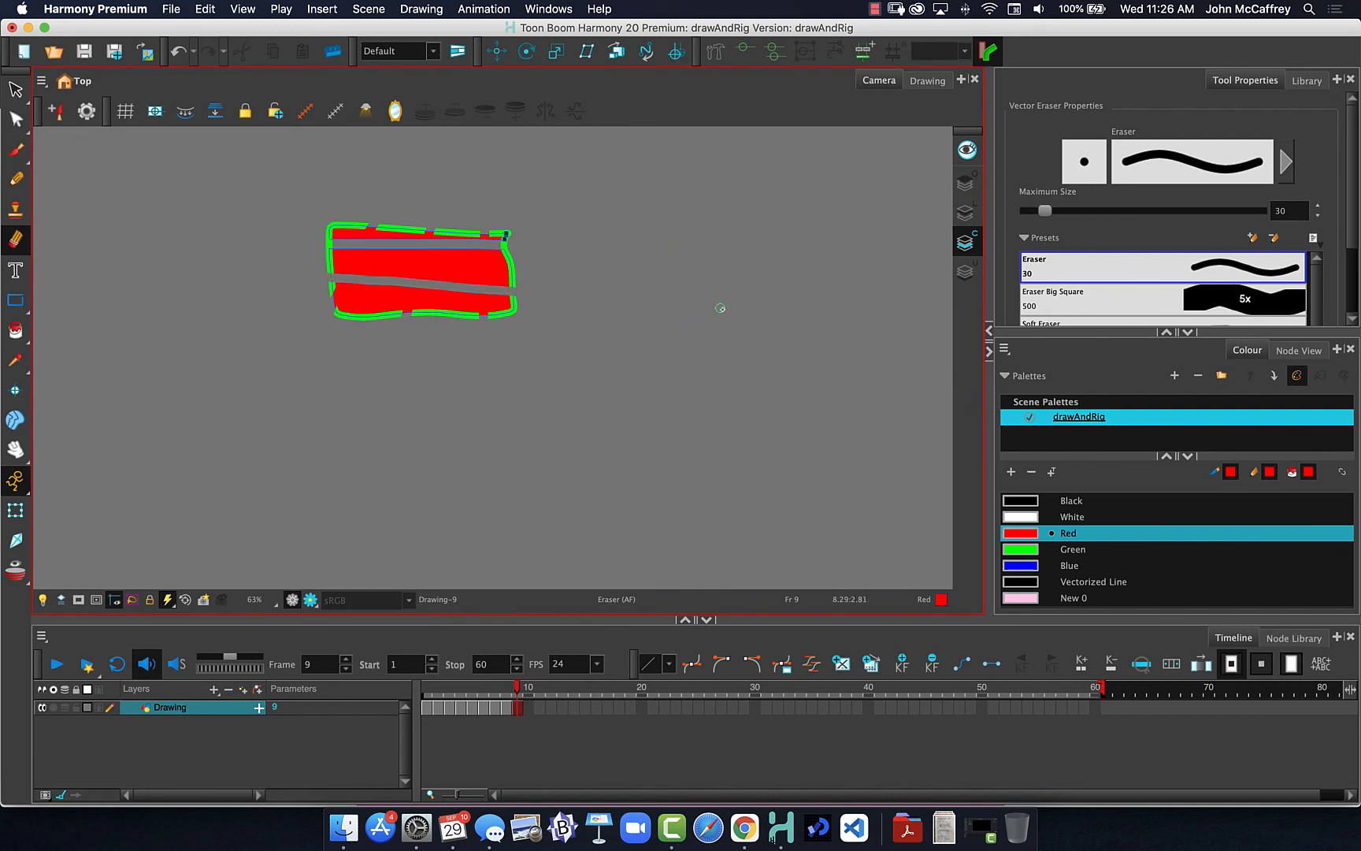
{"action": "left_click_drag", "start_coordinate": [518, 345], "coordinate": [487, 230]}
{"action": "left_click_drag", "start_coordinate": [443, 324], "coordinate": [458, 188]}
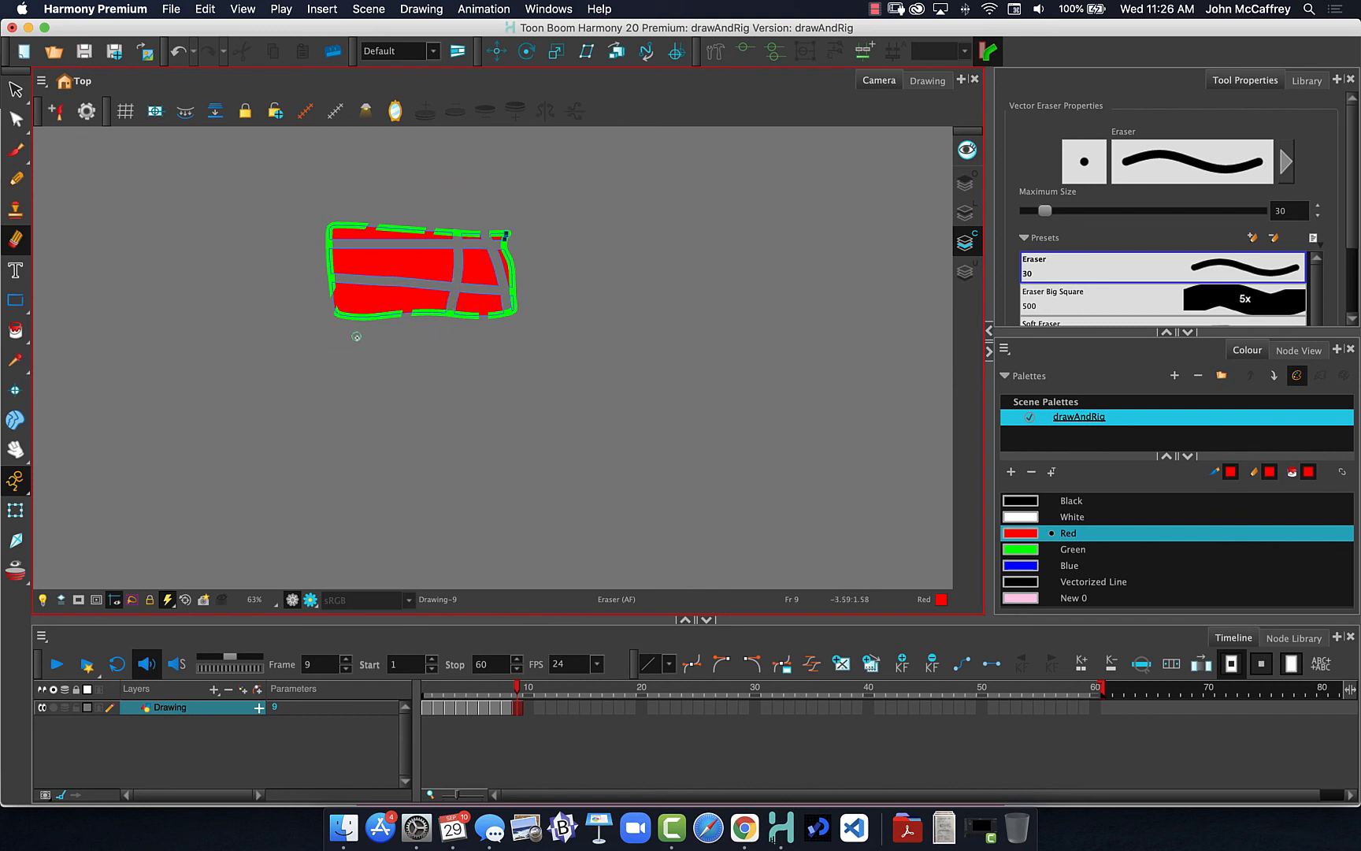
{"action": "mouse_move", "coordinate": [358, 325]}
{"action": "left_mouse_down"}
{"action": "mouse_move", "coordinate": [415, 226]}
{"action": "mouse_move", "coordinate": [421, 179]}
{"action": "left_mouse_up"}
{"action": "left_click_drag", "start_coordinate": [314, 260], "coordinate": [367, 260]}
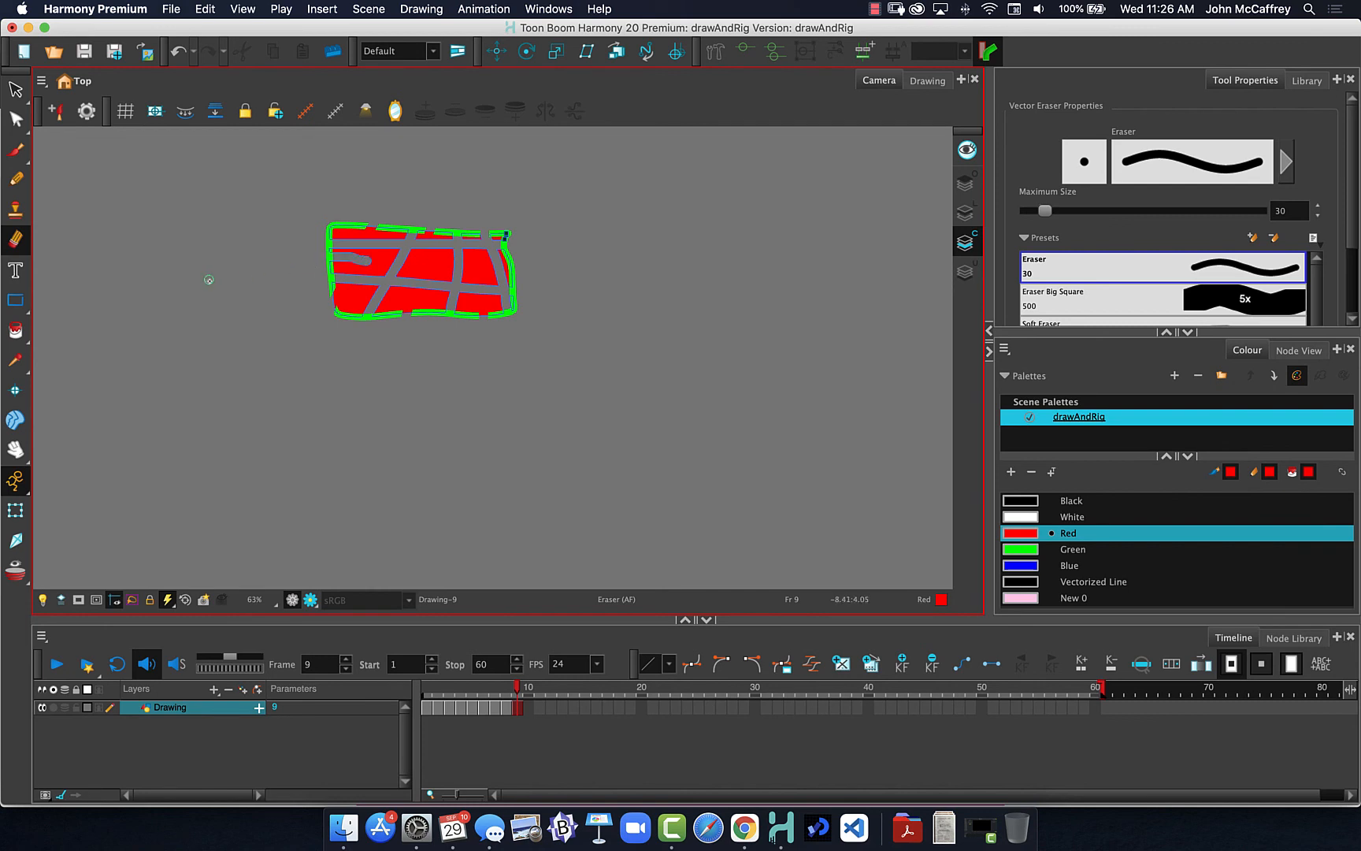
{"action": "left_click", "coordinate": [965, 213]}
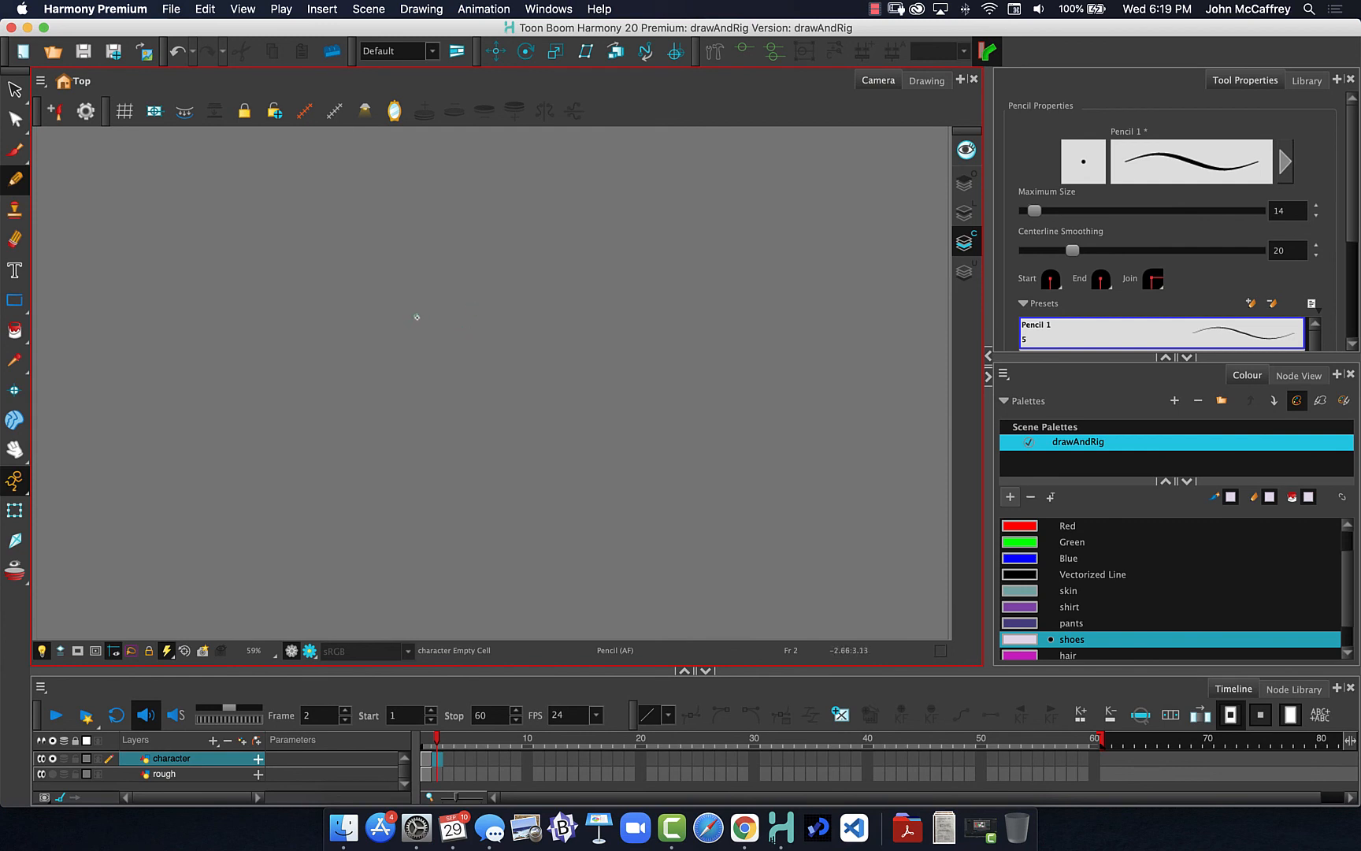
Step: Draw freehand Pencil test strokes on the character layer, a curve and vertical lines in the shoes colour, and zigzag and curved strokes in Black
{"action": "mouse_move", "coordinate": [450, 322]}
{"action": "left_mouse_down"}
{"action": "mouse_move", "coordinate": [431, 296]}
{"action": "mouse_move", "coordinate": [526, 285]}
{"action": "mouse_move", "coordinate": [510, 355]}
{"action": "left_mouse_up"}
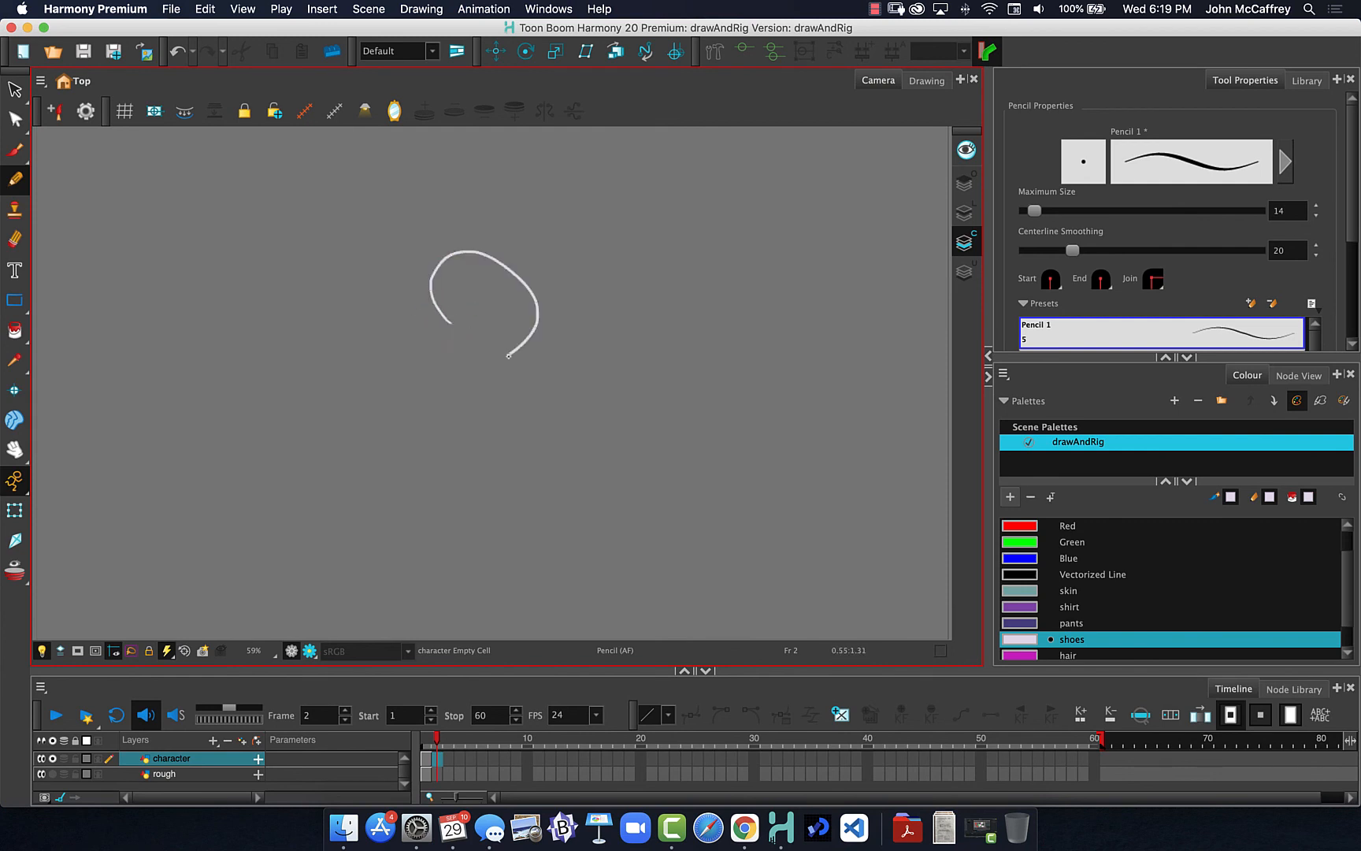
{"action": "mouse_move", "coordinate": [557, 240]}
{"action": "left_mouse_down"}
{"action": "mouse_move", "coordinate": [569, 380]}
{"action": "mouse_move", "coordinate": [596, 351]}
{"action": "mouse_move", "coordinate": [597, 366]}
{"action": "left_mouse_up"}
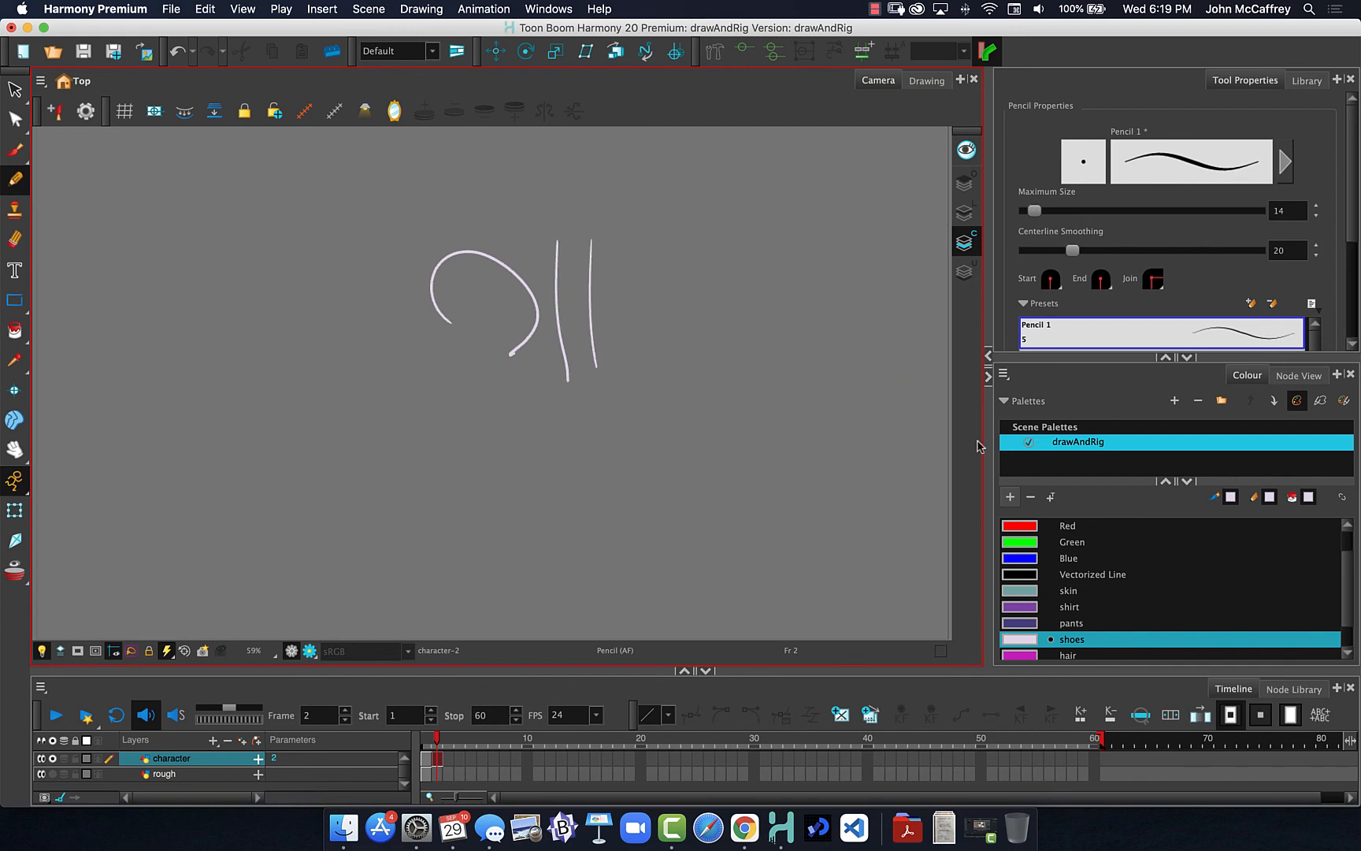
{"action": "left_click", "coordinate": [1018, 558]}
{"action": "left_click_drag", "start_coordinate": [1344, 578], "coordinate": [1343, 526]}
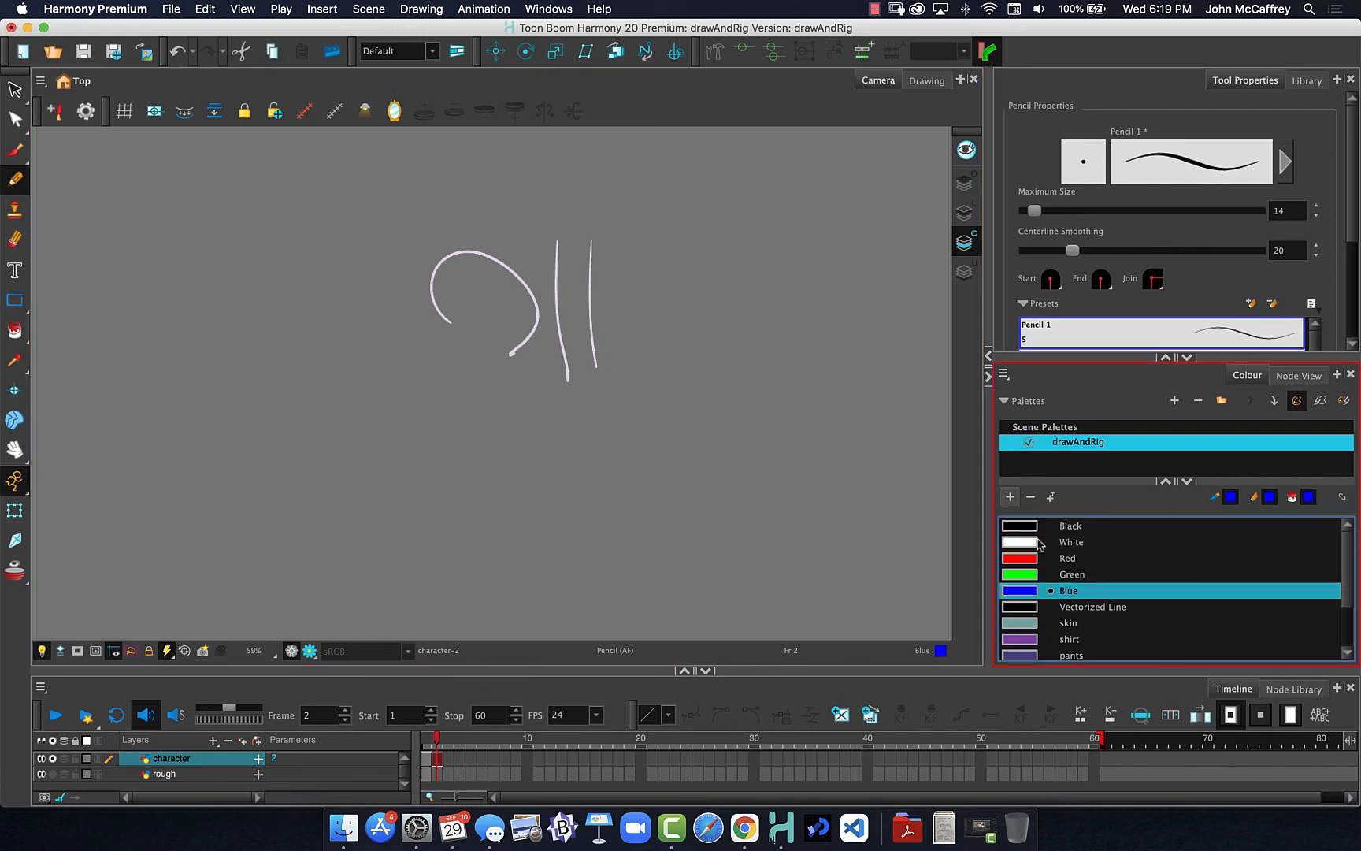
{"action": "left_click", "coordinate": [1018, 528]}
{"action": "mouse_move", "coordinate": [605, 244]}
{"action": "left_mouse_down"}
{"action": "mouse_move", "coordinate": [456, 275]}
{"action": "mouse_move", "coordinate": [643, 323]}
{"action": "mouse_move", "coordinate": [407, 323]}
{"action": "left_mouse_up"}
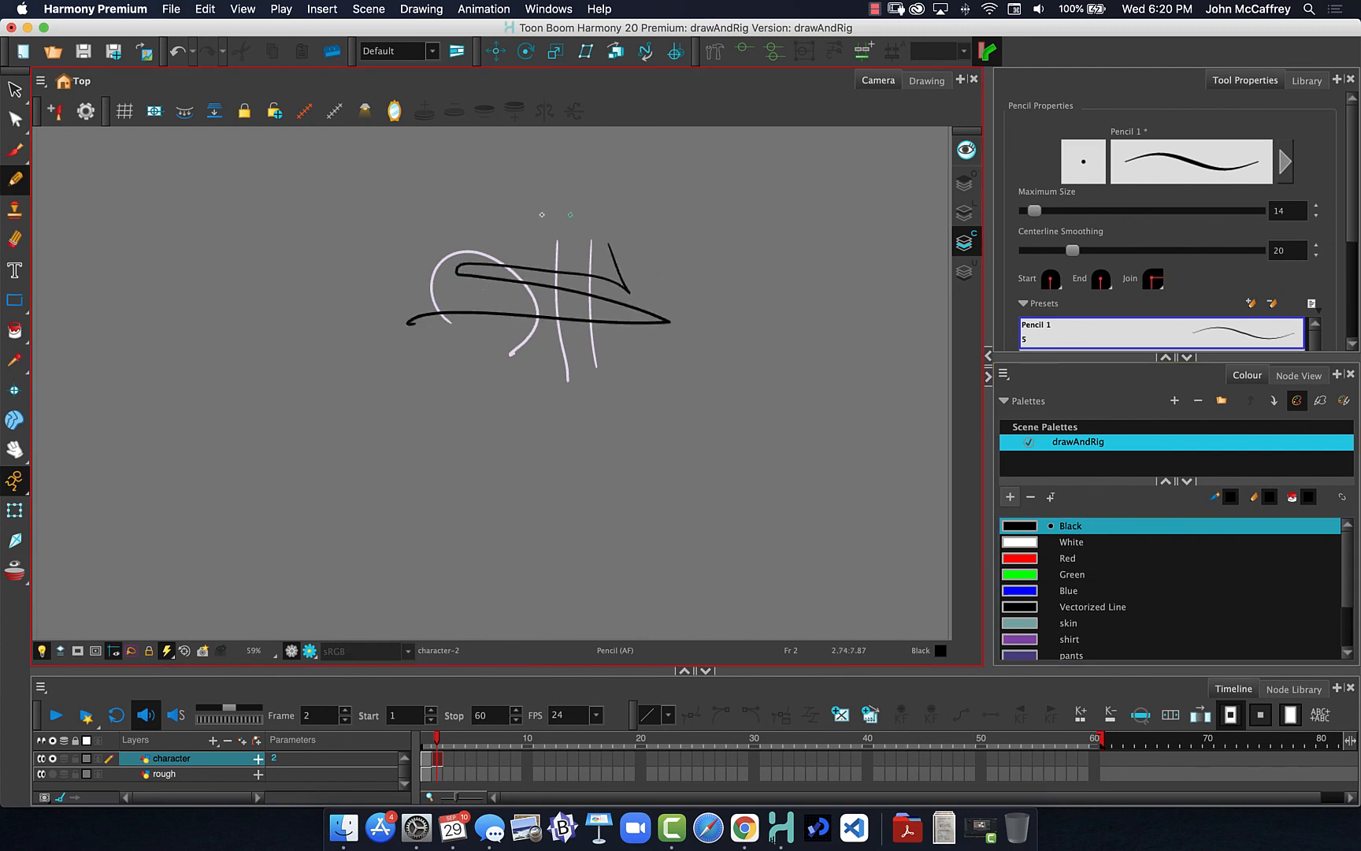
{"action": "mouse_move", "coordinate": [576, 195]}
{"action": "left_mouse_down"}
{"action": "mouse_move", "coordinate": [646, 227]}
{"action": "mouse_move", "coordinate": [660, 256]}
{"action": "left_mouse_up"}
{"action": "mouse_move", "coordinate": [713, 201]}
{"action": "left_mouse_down"}
{"action": "mouse_move", "coordinate": [769, 228]}
{"action": "mouse_move", "coordinate": [774, 285]}
{"action": "mouse_move", "coordinate": [732, 310]}
{"action": "left_mouse_up"}
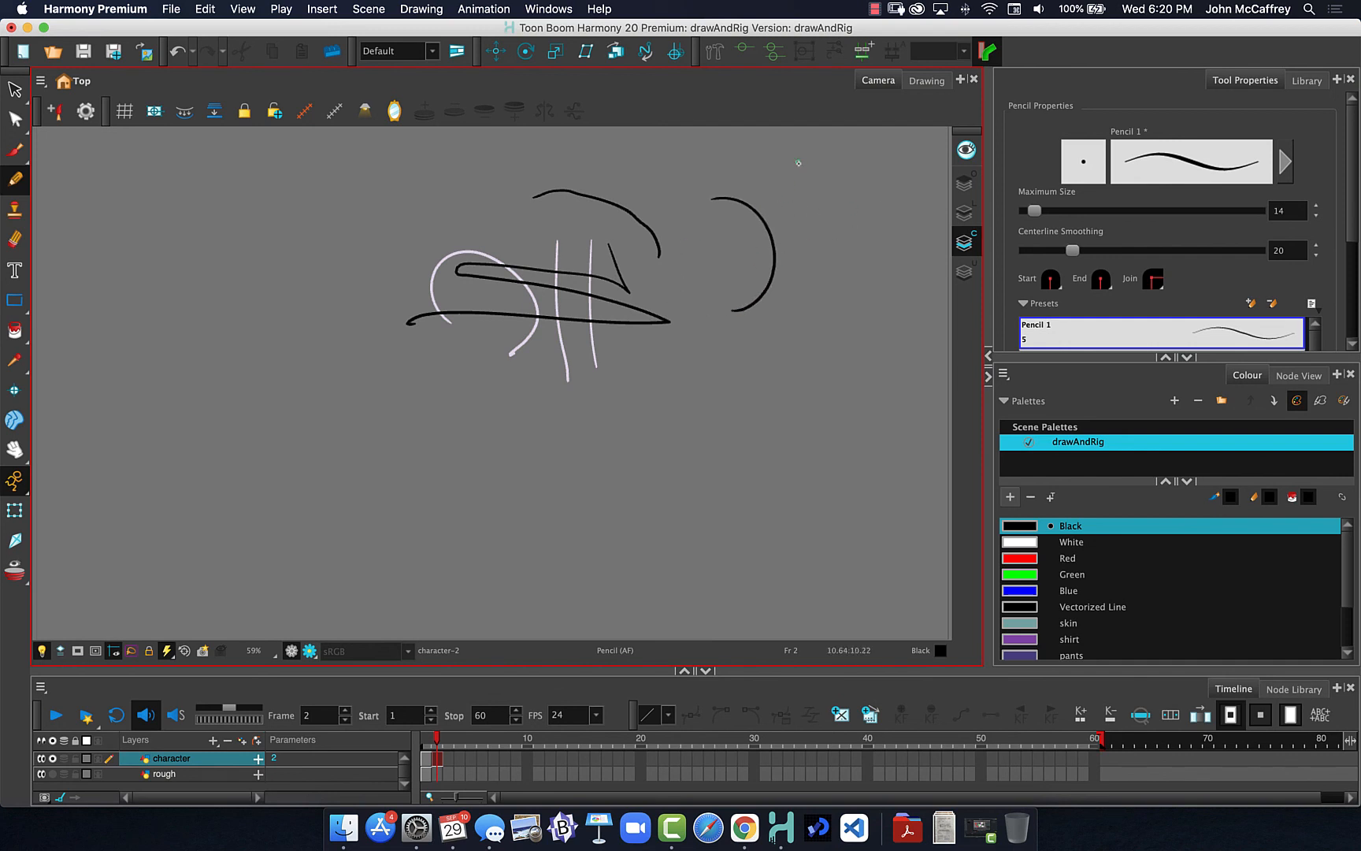
{"action": "left_click_drag", "start_coordinate": [798, 163], "coordinate": [785, 350]}
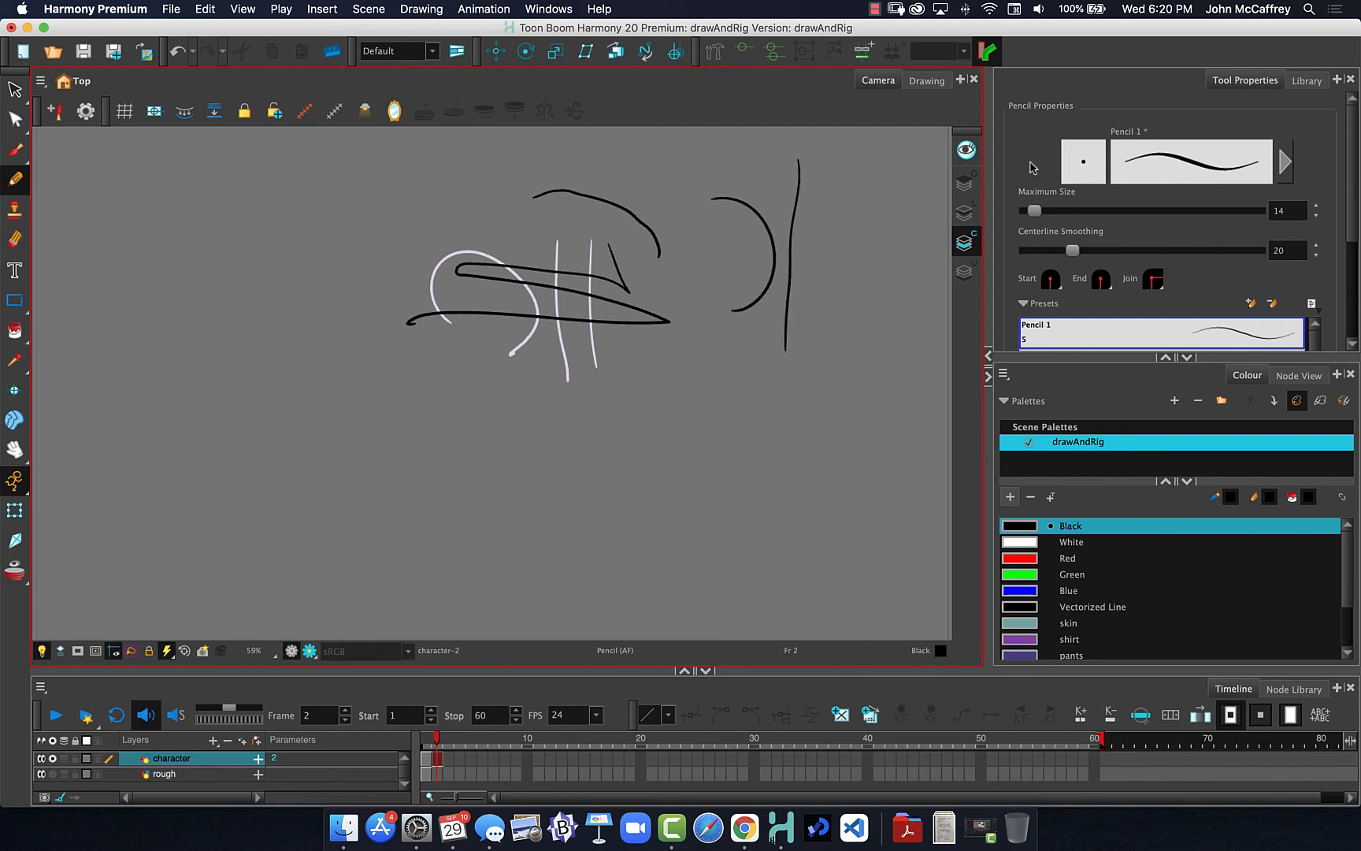
Step: Set the Pencil's Centerline Smoothing to 5 and draw a few wavy vertical test strokes
{"action": "left_click", "coordinate": [1086, 164]}
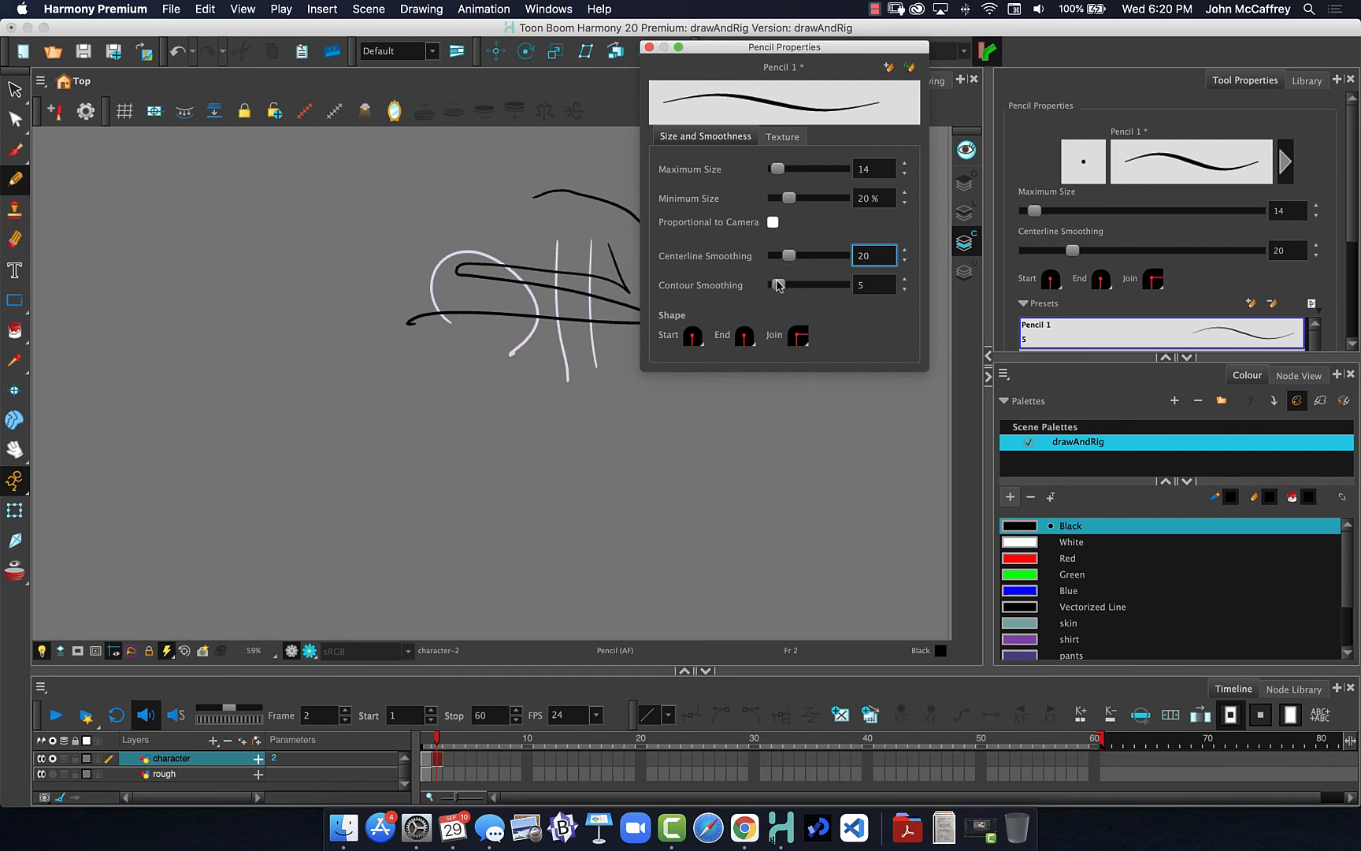
{"action": "left_click_drag", "start_coordinate": [789, 255], "coordinate": [775, 256]}
{"action": "double_click", "coordinate": [873, 256]}
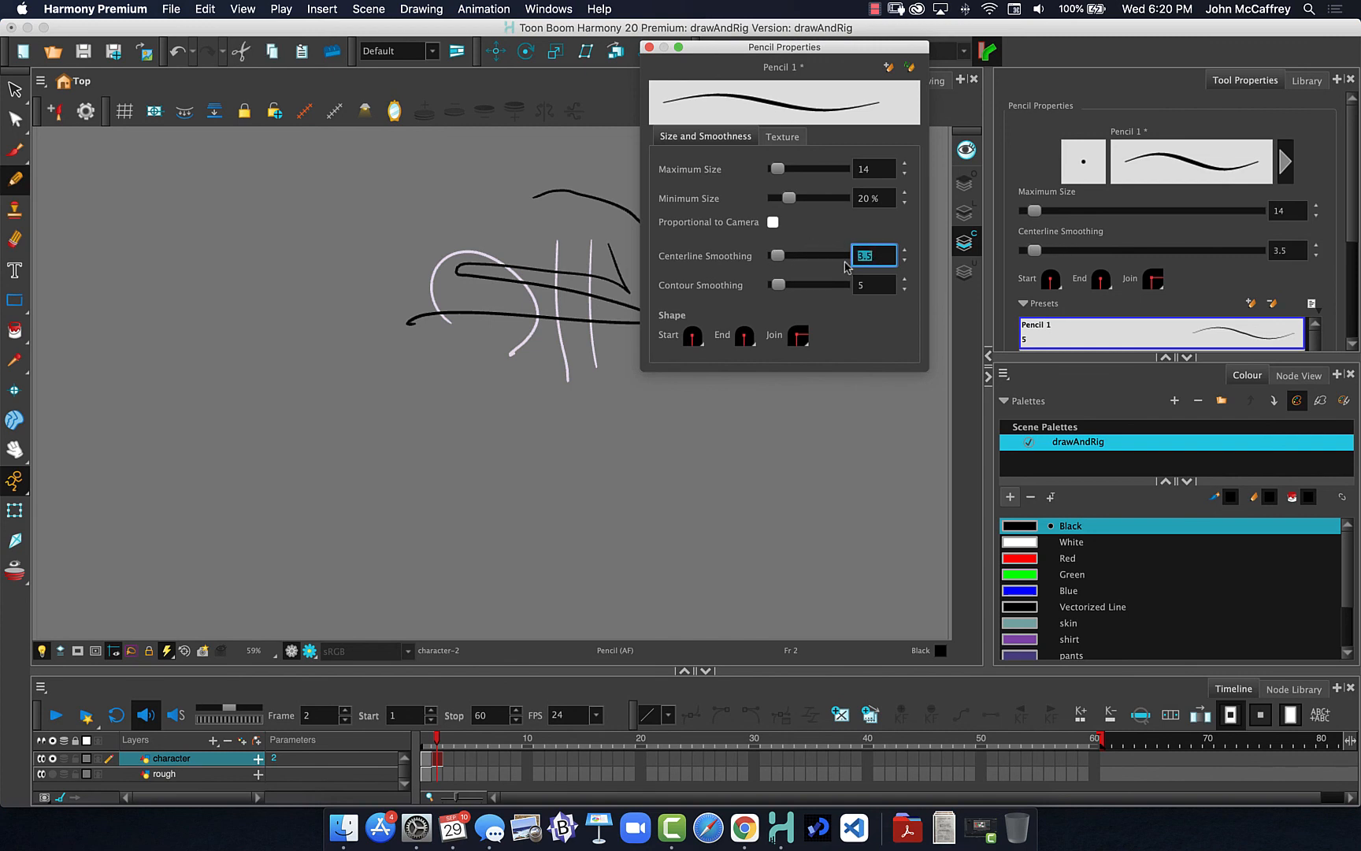
{"action": "type", "text": "5"}
{"action": "key", "text": "Return"}
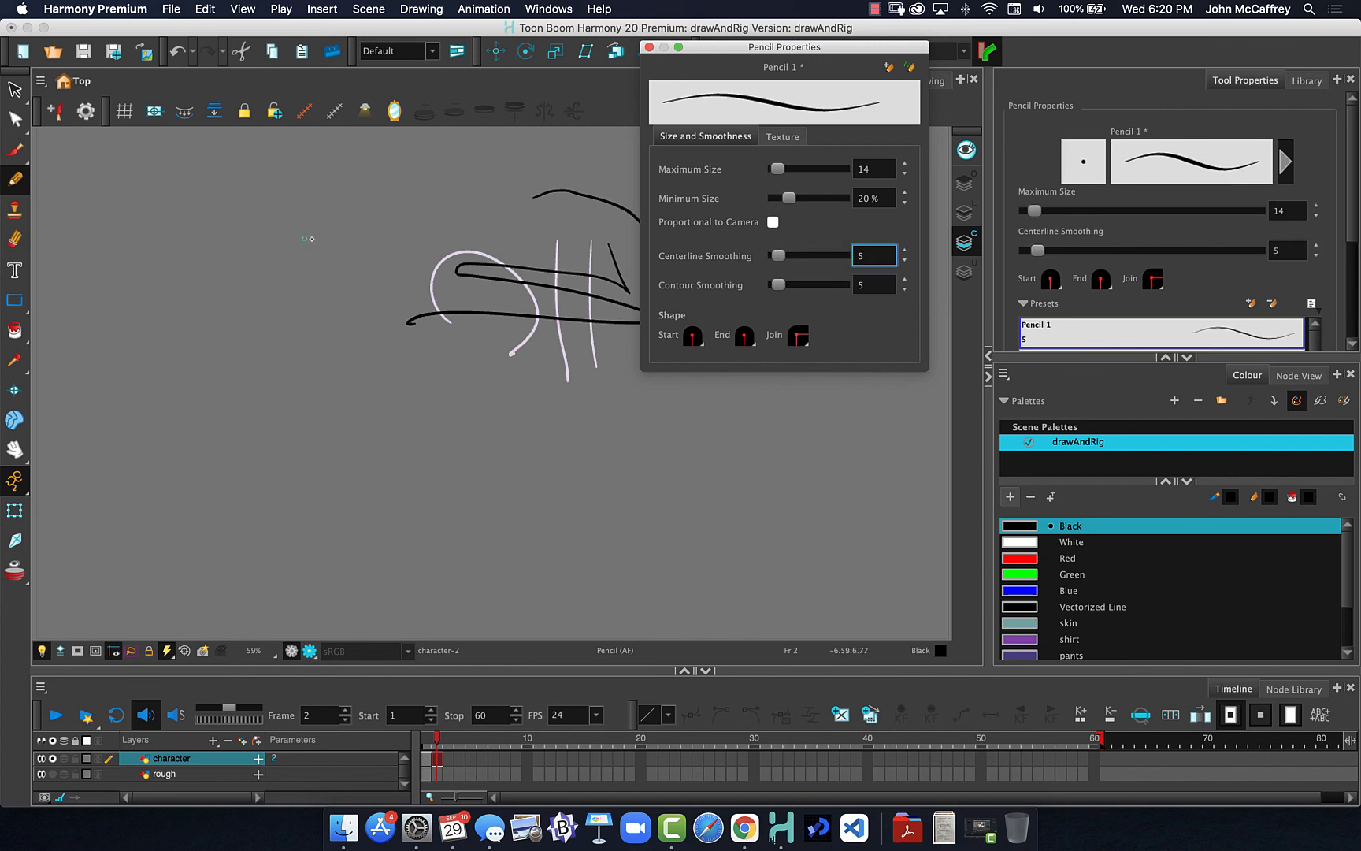
{"action": "mouse_move", "coordinate": [329, 226]}
{"action": "left_mouse_down"}
{"action": "mouse_move", "coordinate": [355, 276]}
{"action": "mouse_move", "coordinate": [357, 359]}
{"action": "left_mouse_up"}
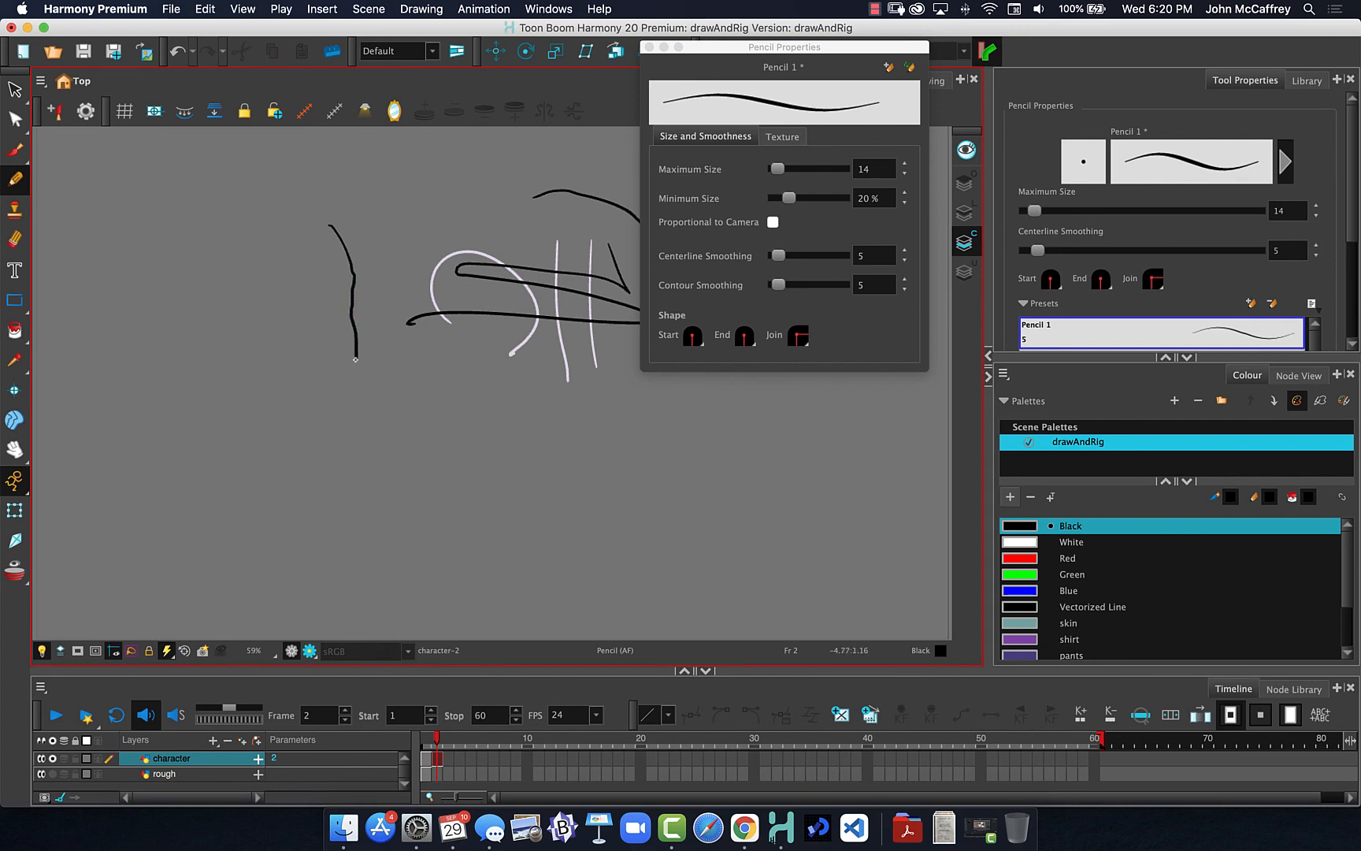
{"action": "left_click_drag", "start_coordinate": [366, 213], "coordinate": [379, 237]}
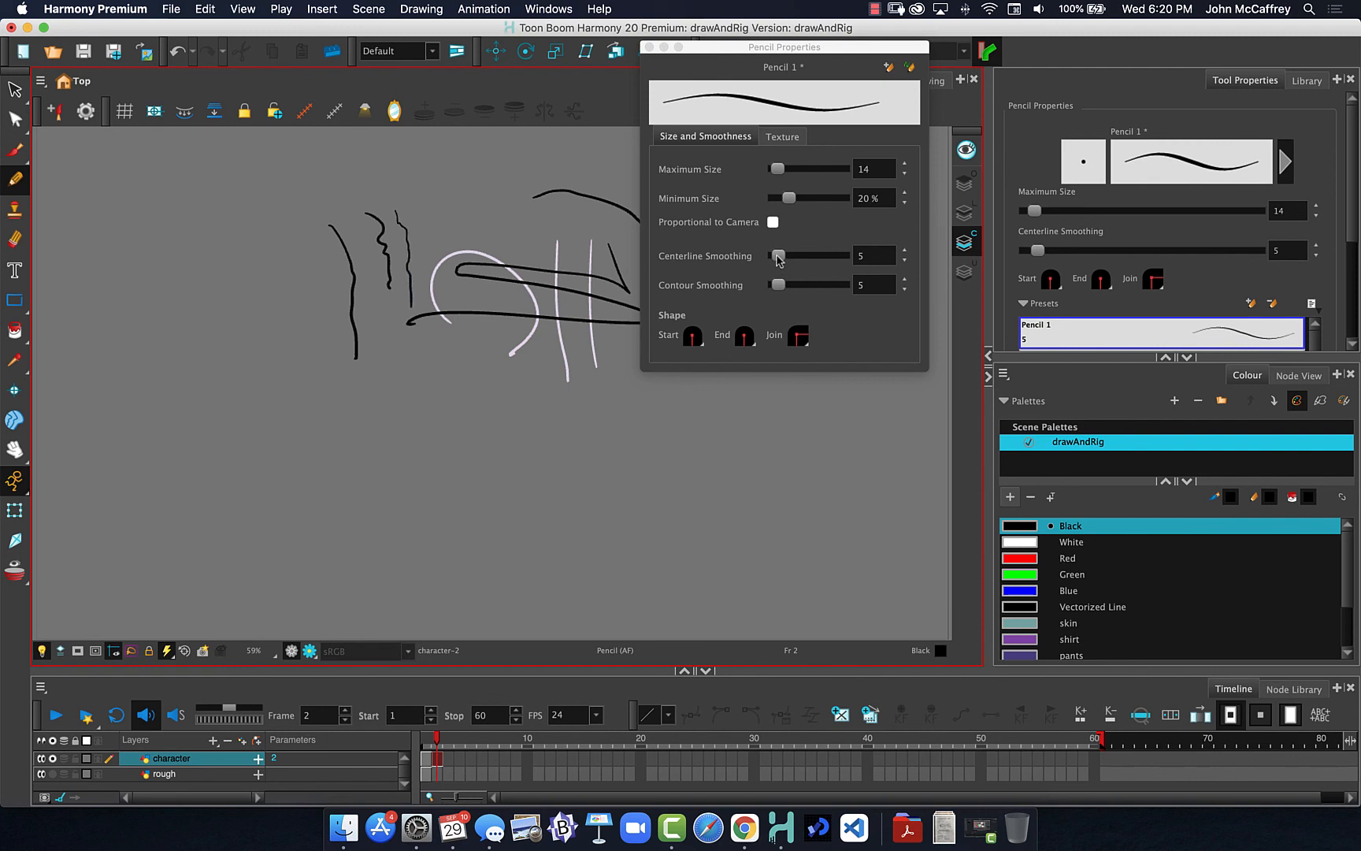
Step: Set the Pencil's Centerline Smoothing to 100 and draw a near-vertical line, a circle and several arcs as tests
{"action": "left_click_drag", "start_coordinate": [780, 256], "coordinate": [843, 255]}
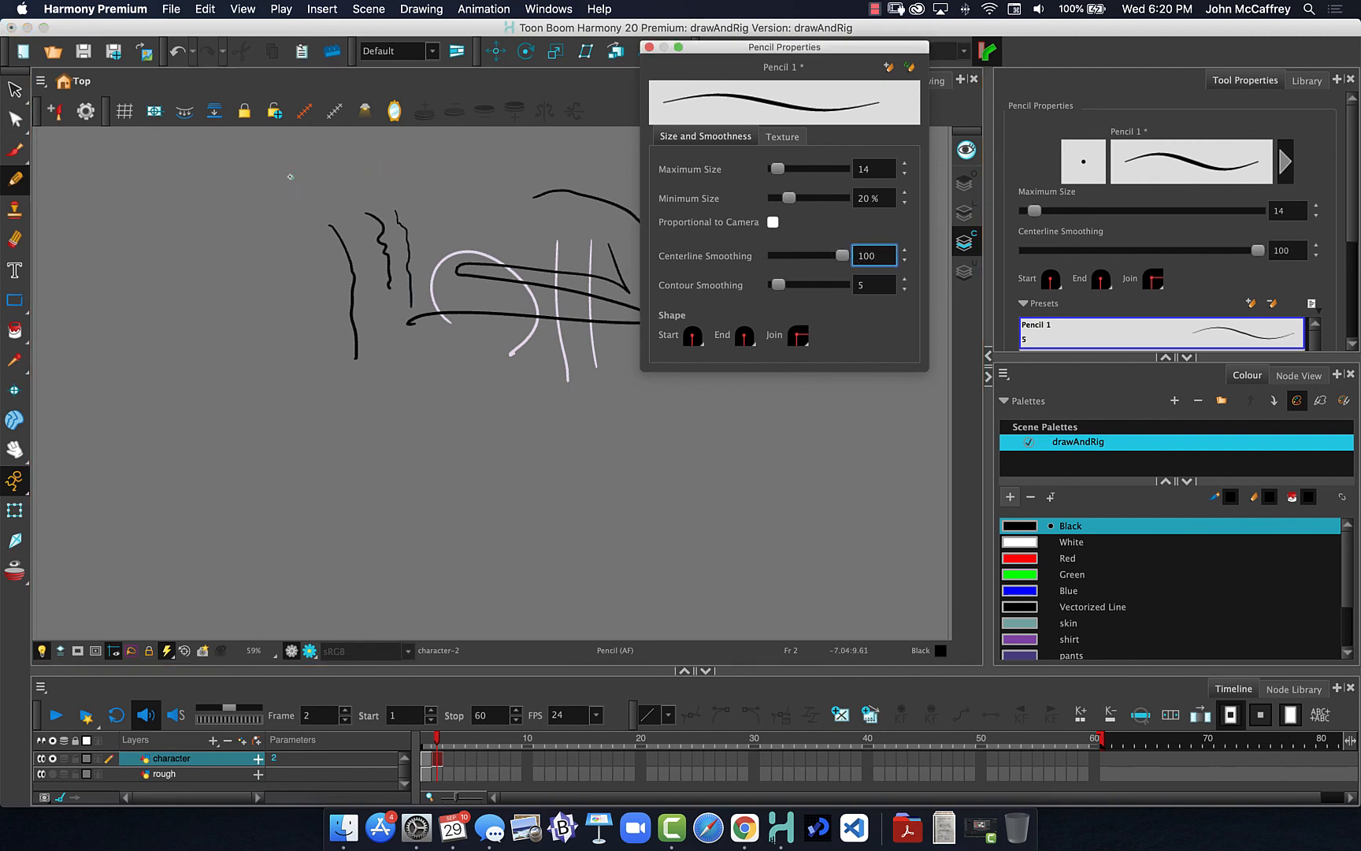
{"action": "left_click_drag", "start_coordinate": [289, 170], "coordinate": [304, 286]}
{"action": "mouse_move", "coordinate": [330, 196]}
{"action": "left_mouse_down"}
{"action": "mouse_move", "coordinate": [410, 208]}
{"action": "mouse_move", "coordinate": [382, 266]}
{"action": "mouse_move", "coordinate": [315, 248]}
{"action": "mouse_move", "coordinate": [325, 191]}
{"action": "left_mouse_up"}
{"action": "mouse_move", "coordinate": [434, 150]}
{"action": "left_mouse_down"}
{"action": "mouse_move", "coordinate": [501, 186]}
{"action": "mouse_move", "coordinate": [433, 234]}
{"action": "left_mouse_up"}
{"action": "left_click_drag", "start_coordinate": [511, 162], "coordinate": [527, 188]}
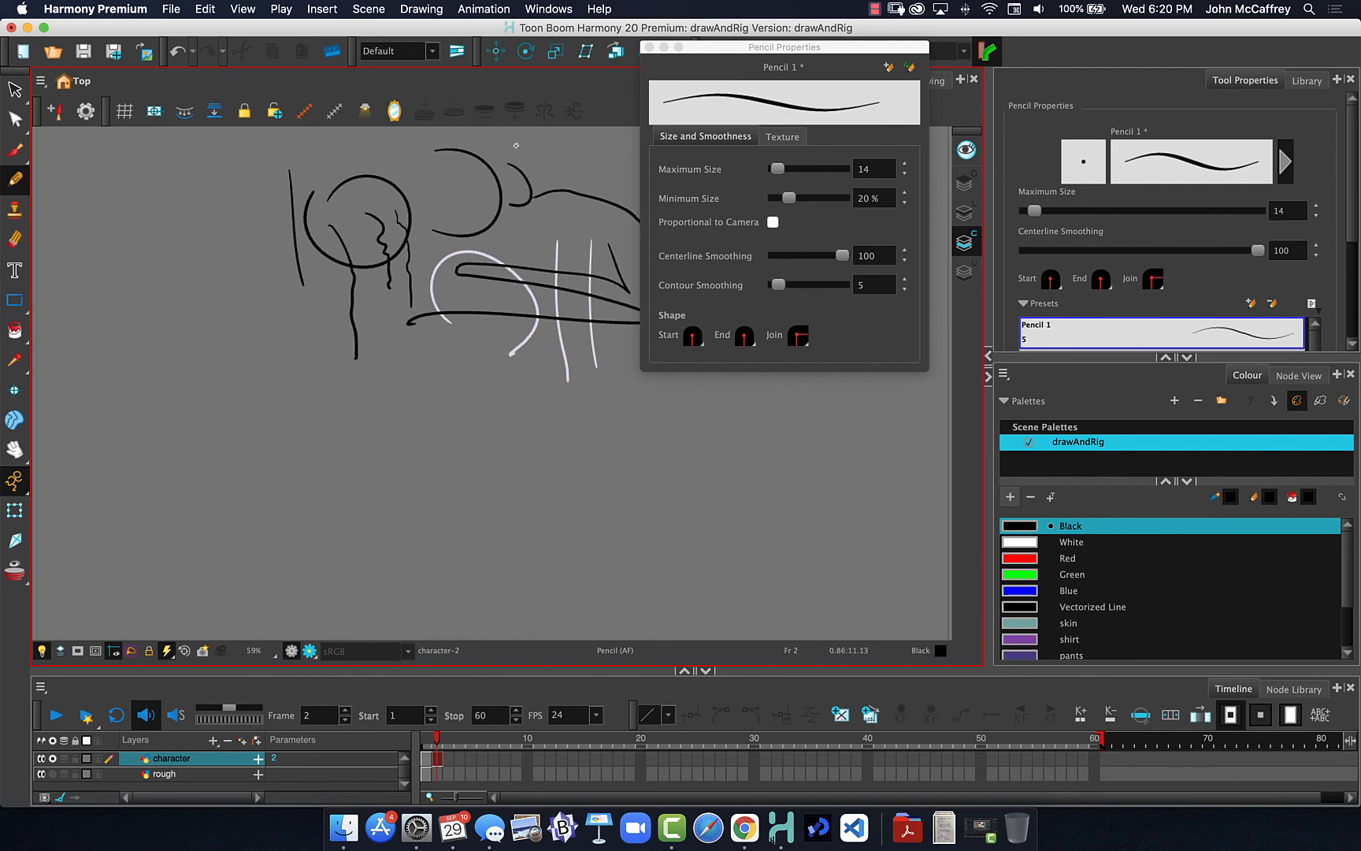
{"action": "mouse_move", "coordinate": [516, 145]}
{"action": "left_mouse_down"}
{"action": "mouse_move", "coordinate": [545, 169]}
{"action": "mouse_move", "coordinate": [520, 183]}
{"action": "left_mouse_up"}
Step: Set the Pencil's Centerline Smoothing to 20 and draw wavy, curved and straight test strokes below and beside the earlier ones
{"action": "left_click", "coordinate": [866, 257]}
{"action": "type", "text": "15.3"}
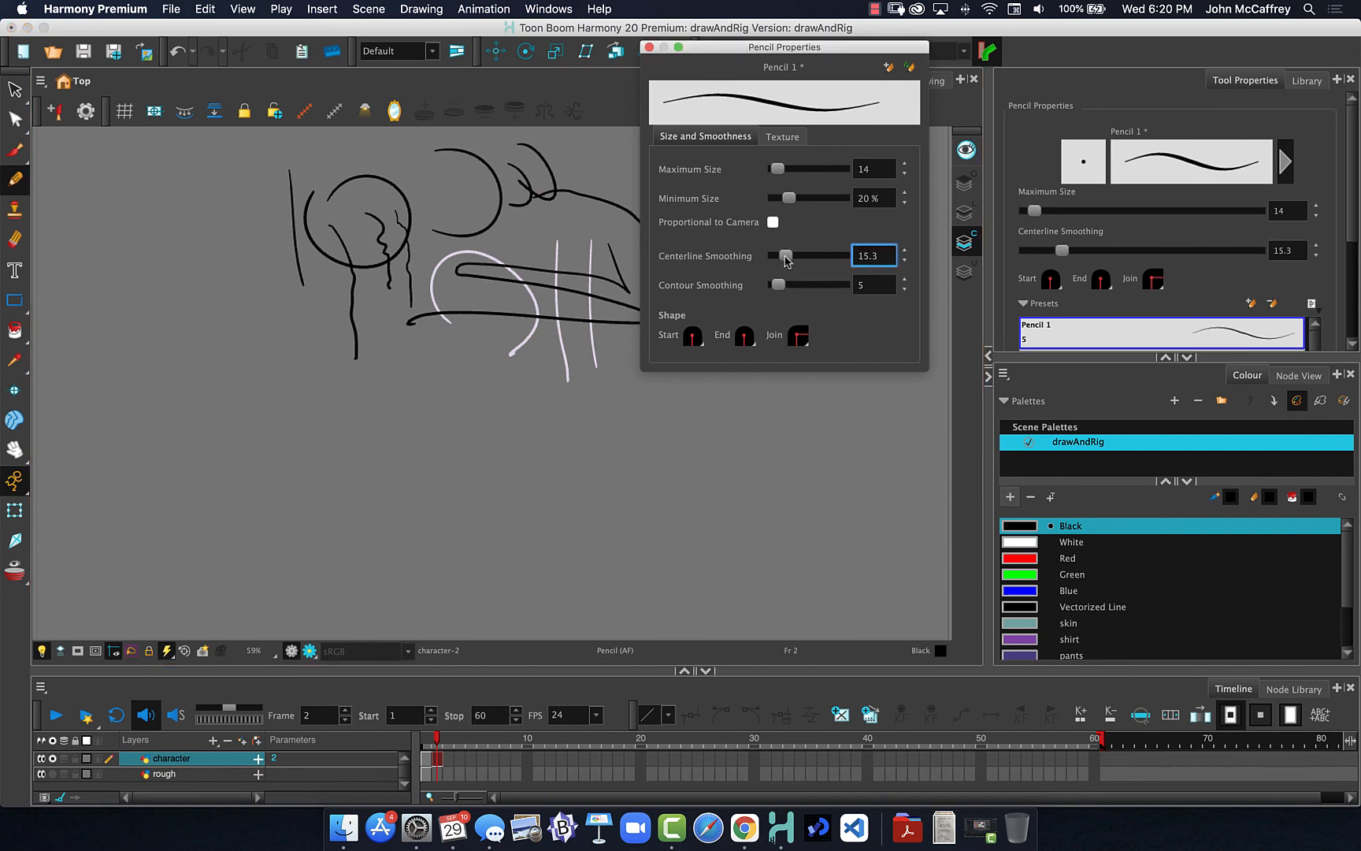
{"action": "double_click", "coordinate": [858, 253]}
{"action": "type", "text": "20"}
{"action": "key", "text": "Return"}
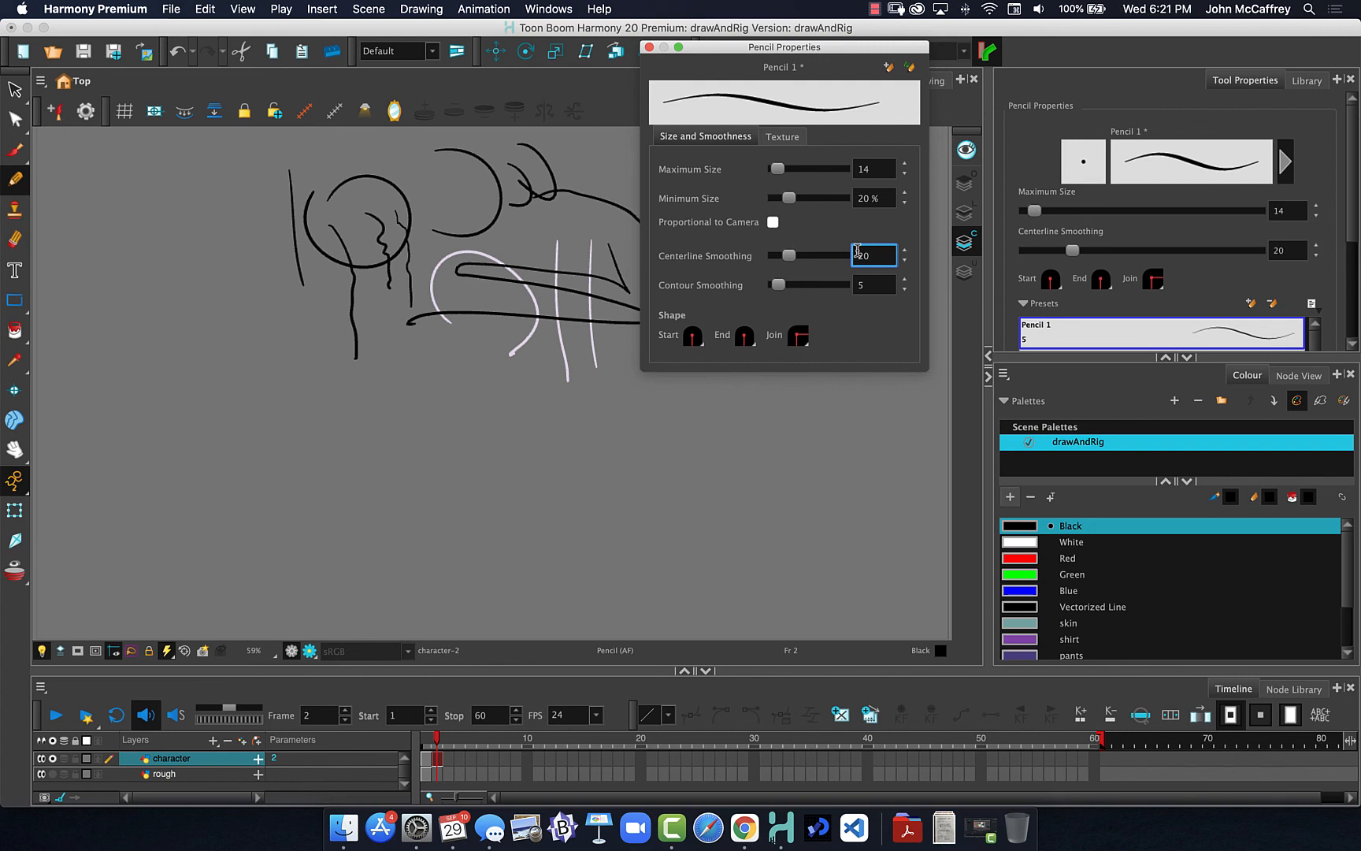
{"action": "mouse_move", "coordinate": [393, 378]}
{"action": "left_mouse_down"}
{"action": "mouse_move", "coordinate": [425, 384]}
{"action": "mouse_move", "coordinate": [466, 415]}
{"action": "mouse_move", "coordinate": [459, 426]}
{"action": "left_mouse_up"}
{"action": "mouse_move", "coordinate": [523, 386]}
{"action": "left_mouse_down"}
{"action": "mouse_move", "coordinate": [547, 399]}
{"action": "mouse_move", "coordinate": [532, 461]}
{"action": "mouse_move", "coordinate": [487, 455]}
{"action": "mouse_move", "coordinate": [479, 435]}
{"action": "left_mouse_up"}
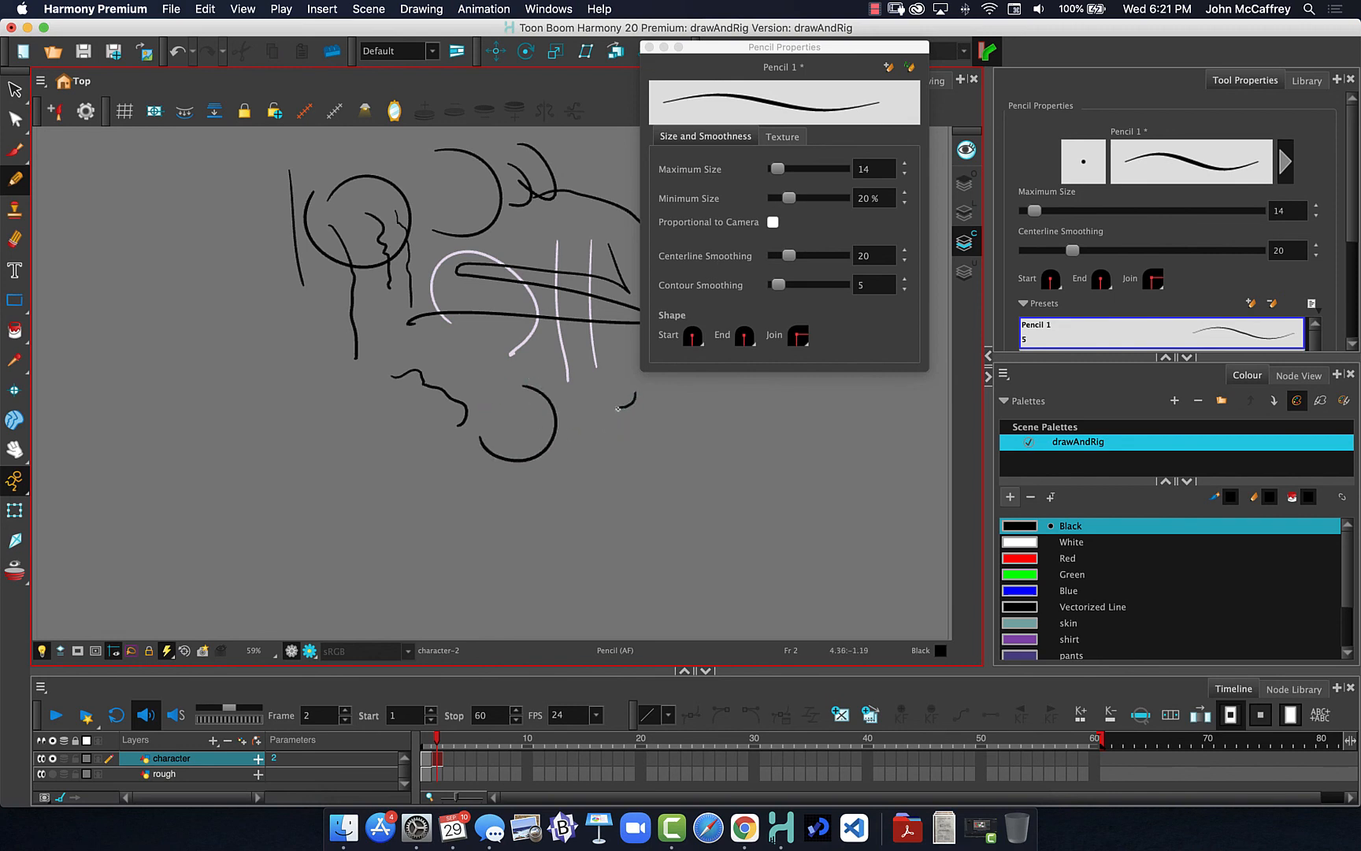
{"action": "left_click_drag", "start_coordinate": [592, 425], "coordinate": [573, 496]}
{"action": "mouse_move", "coordinate": [678, 400]}
{"action": "left_mouse_down"}
{"action": "mouse_move", "coordinate": [651, 418]}
{"action": "mouse_move", "coordinate": [630, 477]}
{"action": "mouse_move", "coordinate": [646, 495]}
{"action": "left_mouse_up"}
{"action": "left_click_drag", "start_coordinate": [703, 434], "coordinate": [349, 412]}
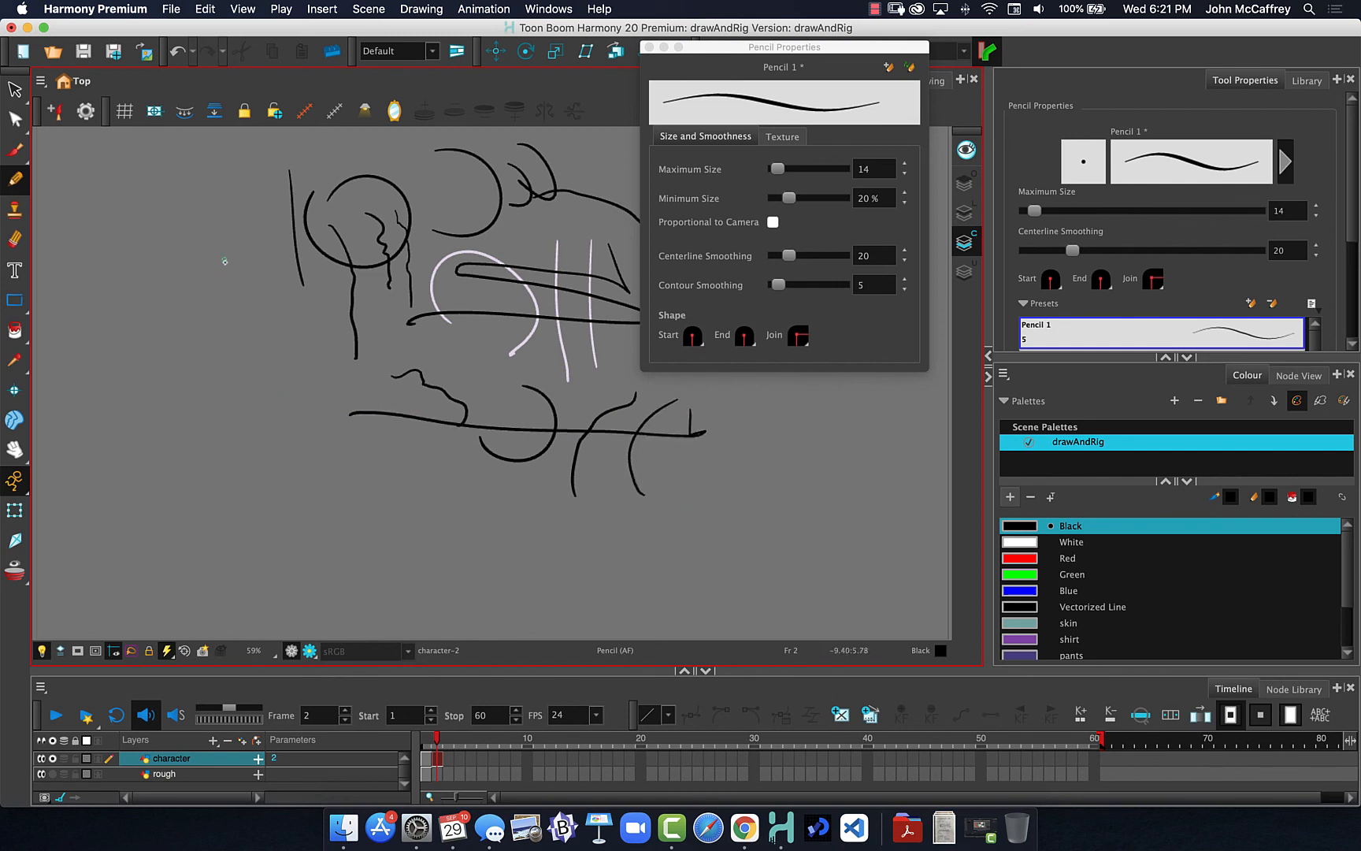
{"action": "left_click_drag", "start_coordinate": [224, 261], "coordinate": [227, 363]}
Step: Set the Pencil's Centerline Smoothing to 5 and its Contour Smoothing to 20
{"action": "left_click", "coordinate": [867, 255]}
{"action": "double_click", "coordinate": [867, 256]}
{"action": "type", "text": "5"}
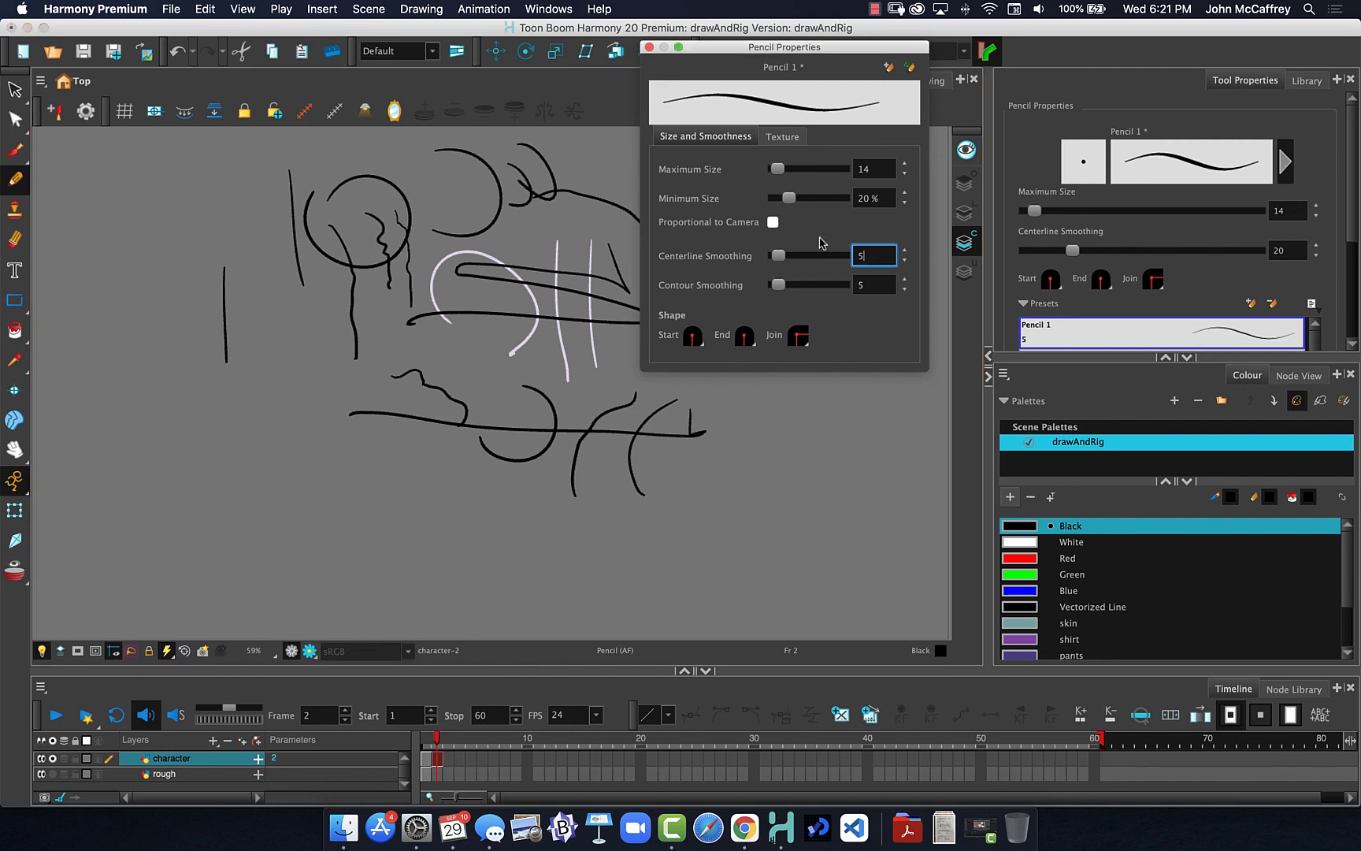
{"action": "double_click", "coordinate": [859, 286]}
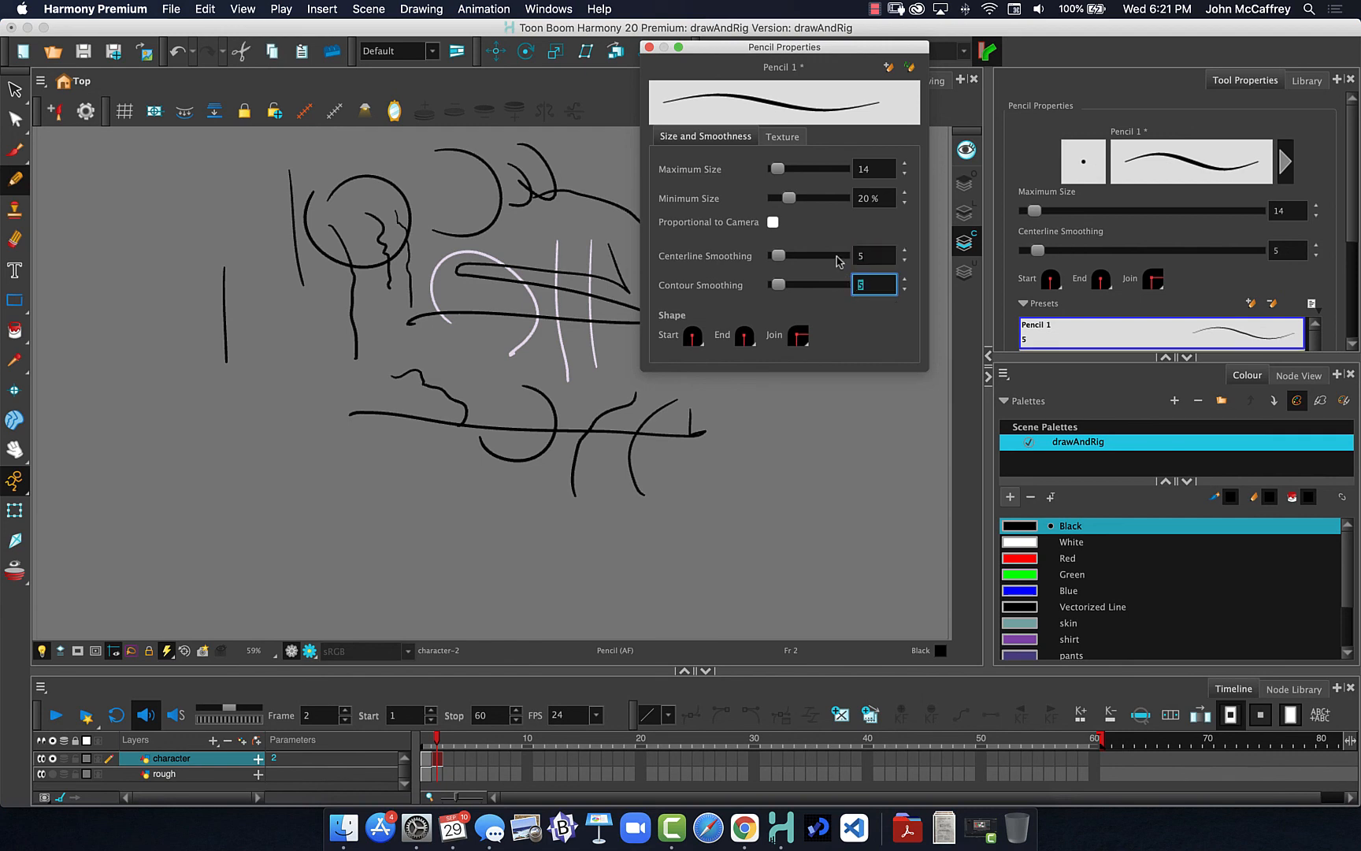
{"action": "type", "text": "20"}
Step: Draw curved, angular and jagged Pencil test strokes in the lower part of the canvas
{"action": "mouse_move", "coordinate": [269, 347]}
{"action": "left_mouse_down"}
{"action": "mouse_move", "coordinate": [306, 382]}
{"action": "mouse_move", "coordinate": [286, 423]}
{"action": "left_mouse_up"}
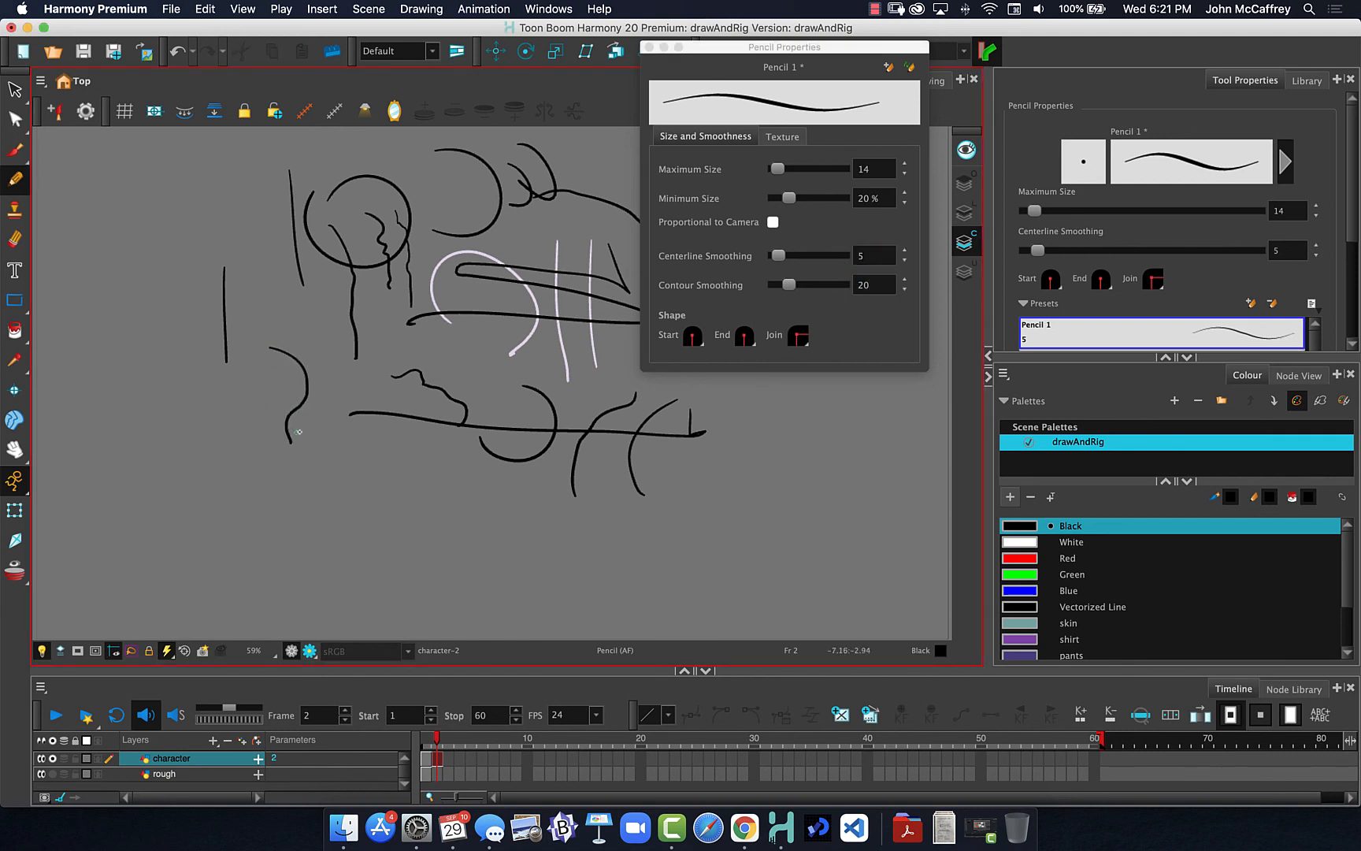
{"action": "mouse_move", "coordinate": [331, 375]}
{"action": "left_mouse_down"}
{"action": "mouse_move", "coordinate": [343, 468]}
{"action": "mouse_move", "coordinate": [406, 473]}
{"action": "mouse_move", "coordinate": [424, 446]}
{"action": "mouse_move", "coordinate": [441, 476]}
{"action": "mouse_move", "coordinate": [392, 497]}
{"action": "left_mouse_up"}
{"action": "mouse_move", "coordinate": [451, 446]}
{"action": "left_mouse_down"}
{"action": "mouse_move", "coordinate": [470, 495]}
{"action": "mouse_move", "coordinate": [426, 507]}
{"action": "left_mouse_up"}
{"action": "mouse_move", "coordinate": [488, 470]}
{"action": "left_mouse_down"}
{"action": "mouse_move", "coordinate": [525, 487]}
{"action": "mouse_move", "coordinate": [527, 516]}
{"action": "mouse_move", "coordinate": [574, 514]}
{"action": "mouse_move", "coordinate": [497, 489]}
{"action": "mouse_move", "coordinate": [525, 530]}
{"action": "mouse_move", "coordinate": [553, 523]}
{"action": "left_mouse_up"}
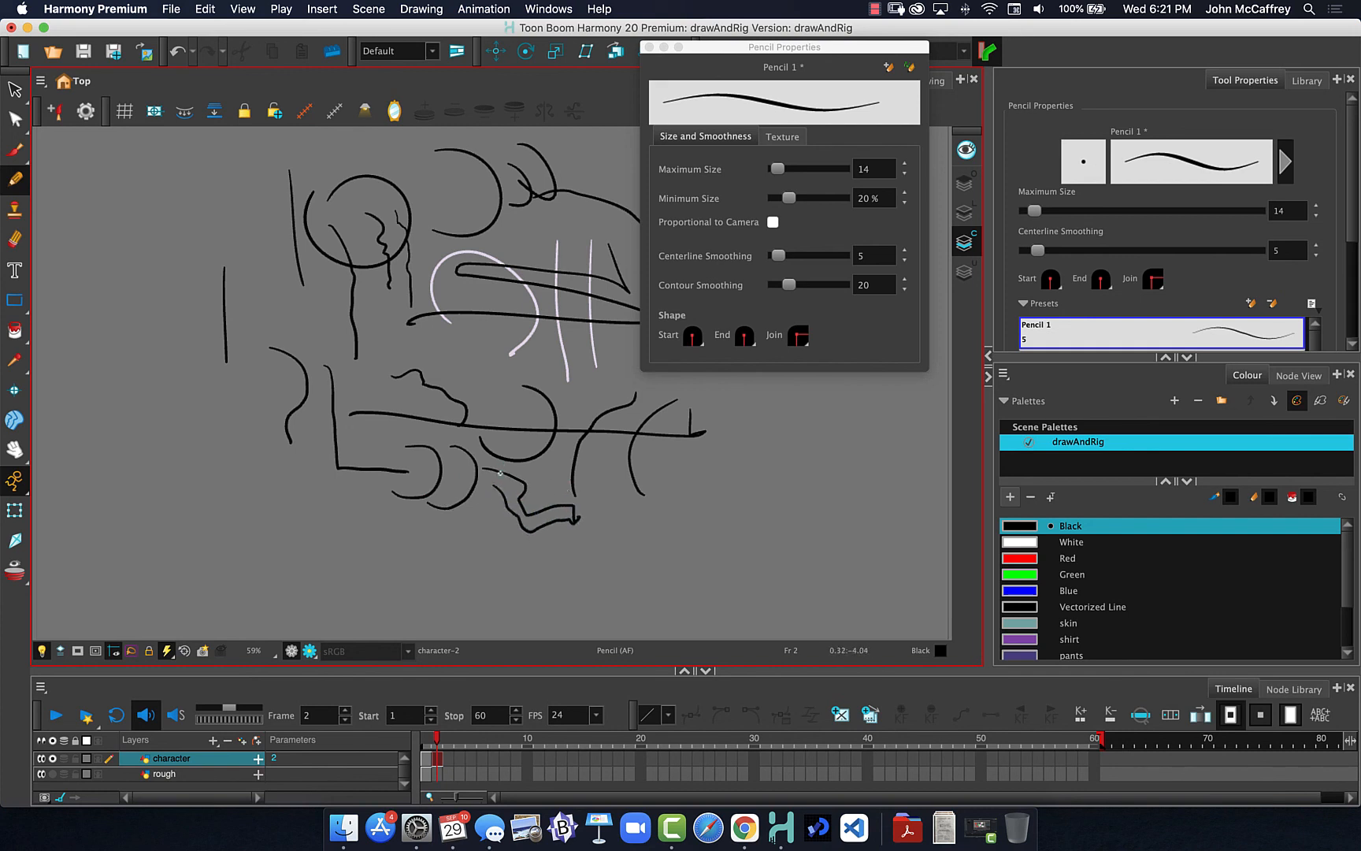
{"action": "left_click_drag", "start_coordinate": [485, 469], "coordinate": [492, 499]}
{"action": "mouse_move", "coordinate": [745, 393]}
{"action": "left_mouse_down"}
{"action": "mouse_move", "coordinate": [747, 492]}
{"action": "mouse_move", "coordinate": [687, 500]}
{"action": "left_mouse_up"}
Step: Draw a curved test stroke with Solid Brush 1 and set the brush's Centerline Smoothing to 20
{"action": "left_click", "coordinate": [14, 149]}
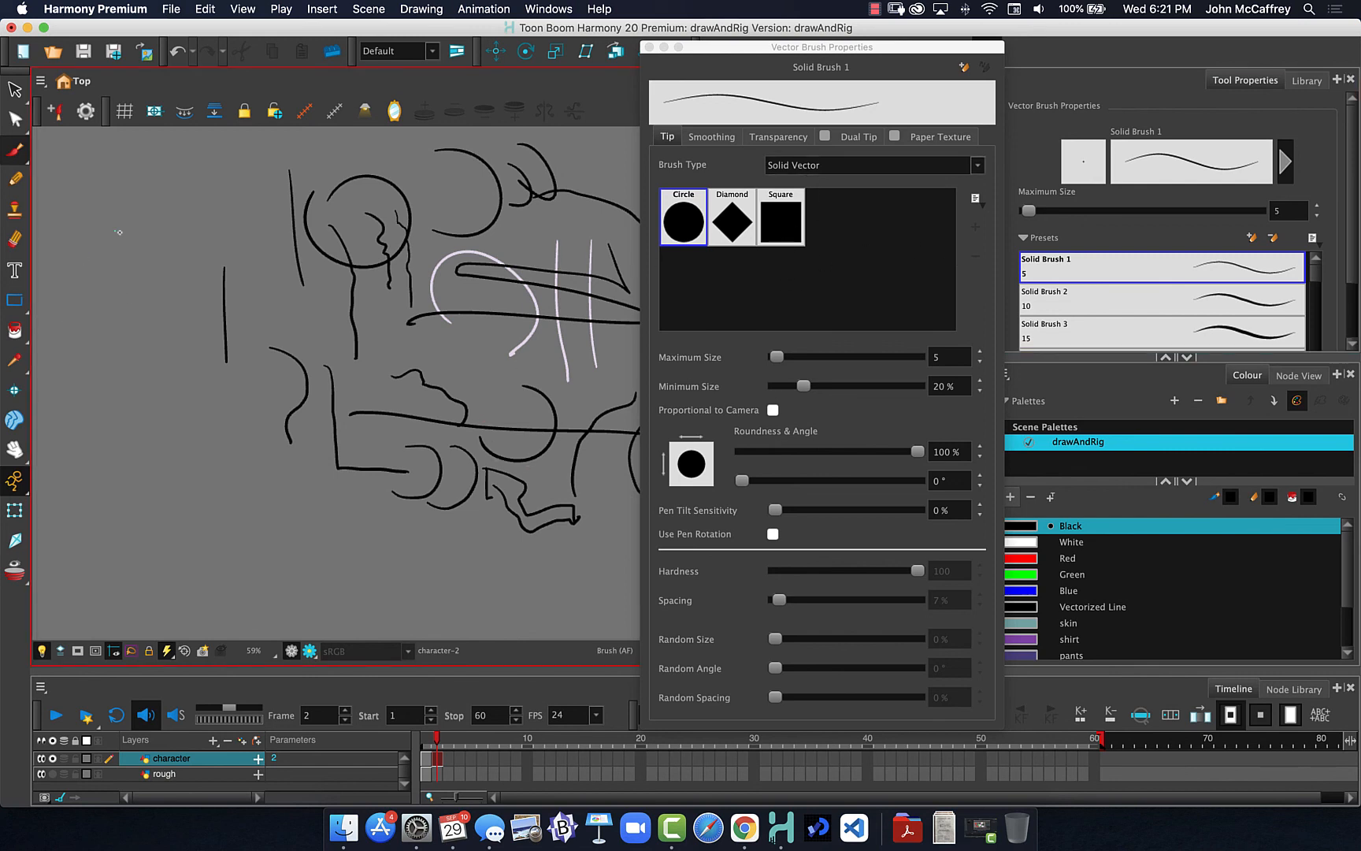
{"action": "mouse_move", "coordinate": [142, 218]}
{"action": "left_mouse_down"}
{"action": "mouse_move", "coordinate": [184, 271]}
{"action": "mouse_move", "coordinate": [194, 379]}
{"action": "left_mouse_up"}
{"action": "left_click", "coordinate": [712, 137]}
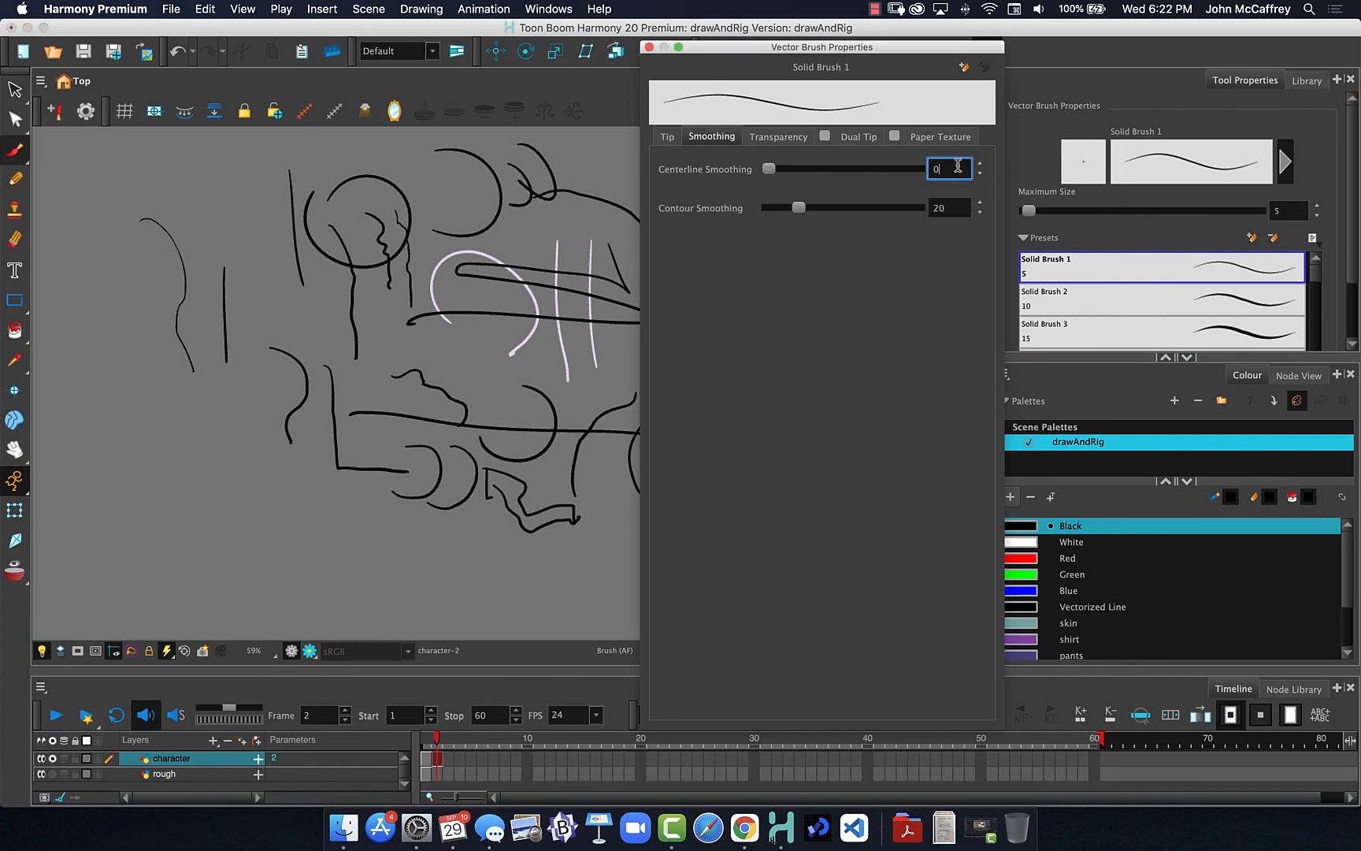
{"action": "left_click_drag", "start_coordinate": [942, 166], "coordinate": [911, 164]}
{"action": "type", "text": "20"}
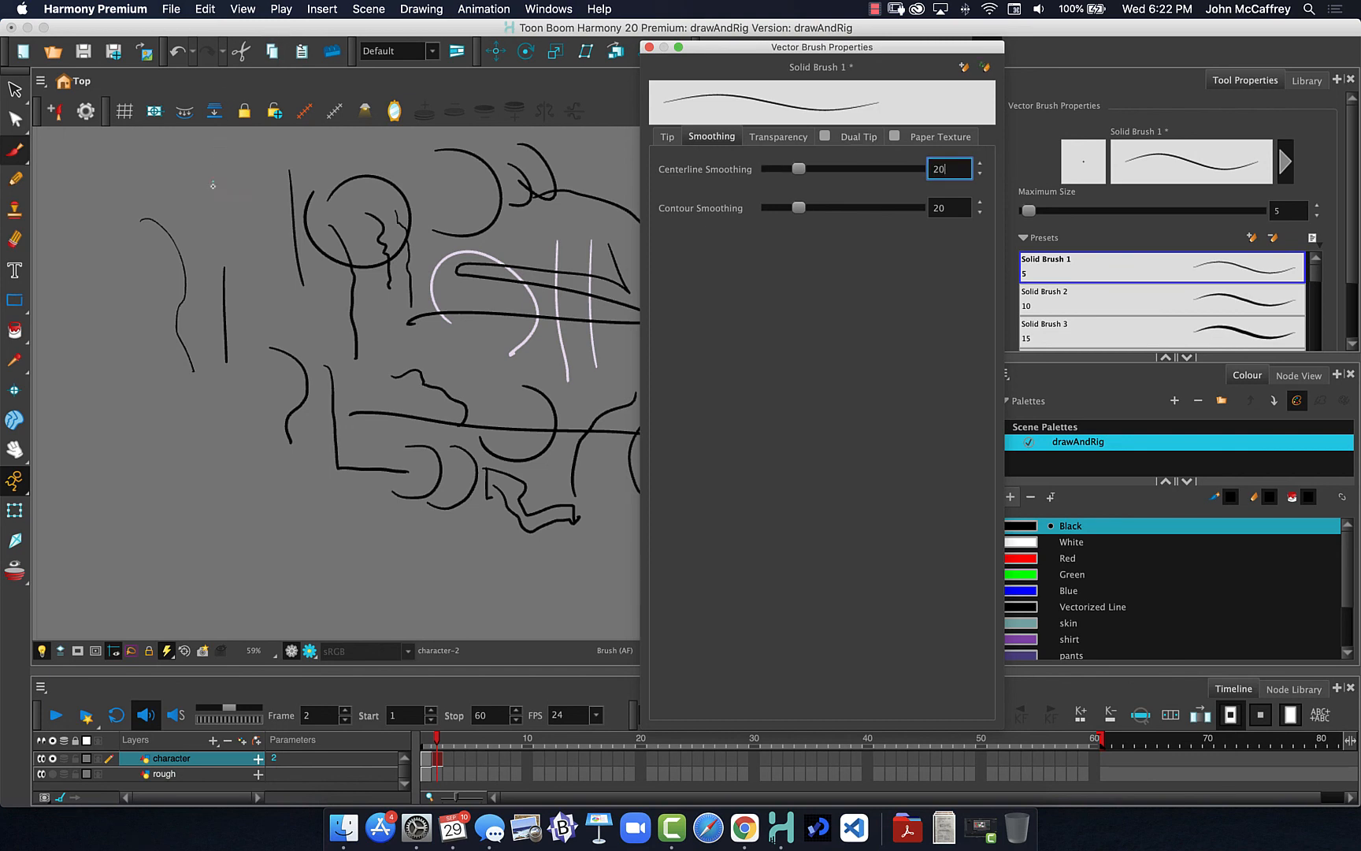
Step: Draw wavy, straight, angular and looping thin test strokes with Solid Brush 1 around the earlier strokes
{"action": "left_click_drag", "start_coordinate": [212, 175], "coordinate": [223, 234]}
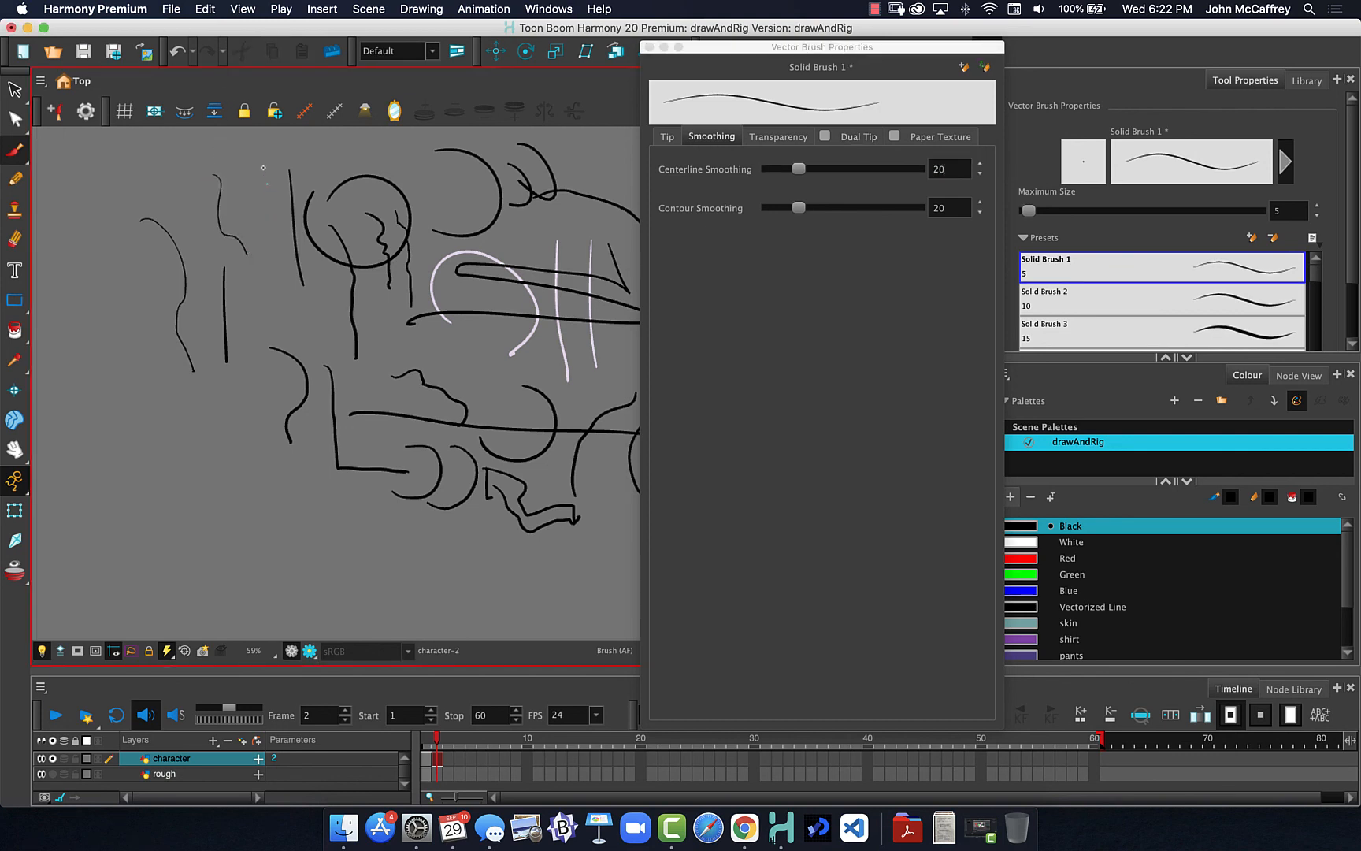
{"action": "mouse_move", "coordinate": [264, 167]}
{"action": "left_mouse_down"}
{"action": "mouse_move", "coordinate": [293, 326]}
{"action": "mouse_move", "coordinate": [305, 302]}
{"action": "mouse_move", "coordinate": [328, 308]}
{"action": "mouse_move", "coordinate": [315, 371]}
{"action": "left_mouse_up"}
{"action": "mouse_move", "coordinate": [145, 391]}
{"action": "left_mouse_down"}
{"action": "mouse_move", "coordinate": [226, 387]}
{"action": "mouse_move", "coordinate": [268, 409]}
{"action": "mouse_move", "coordinate": [270, 485]}
{"action": "left_mouse_up"}
{"action": "mouse_move", "coordinate": [167, 431]}
{"action": "left_mouse_down"}
{"action": "mouse_move", "coordinate": [220, 442]}
{"action": "mouse_move", "coordinate": [225, 489]}
{"action": "left_mouse_up"}
Step: Set Solid Brush 1's Maximum Size to 62.8 and Minimum Size to 1.7%, and draw a hooked and a short vertical thick stroke
{"action": "left_click", "coordinate": [667, 136]}
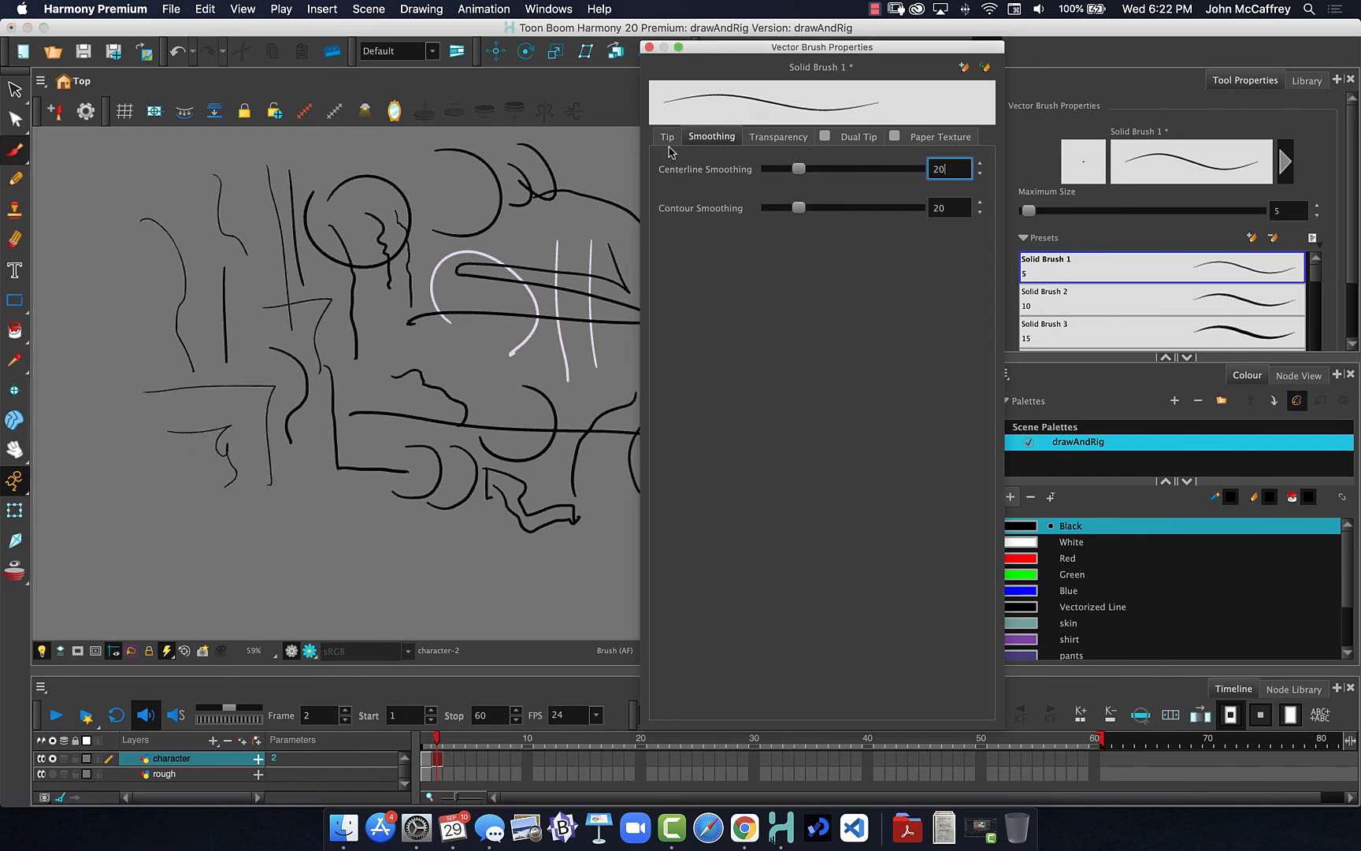
{"action": "left_click", "coordinate": [667, 136]}
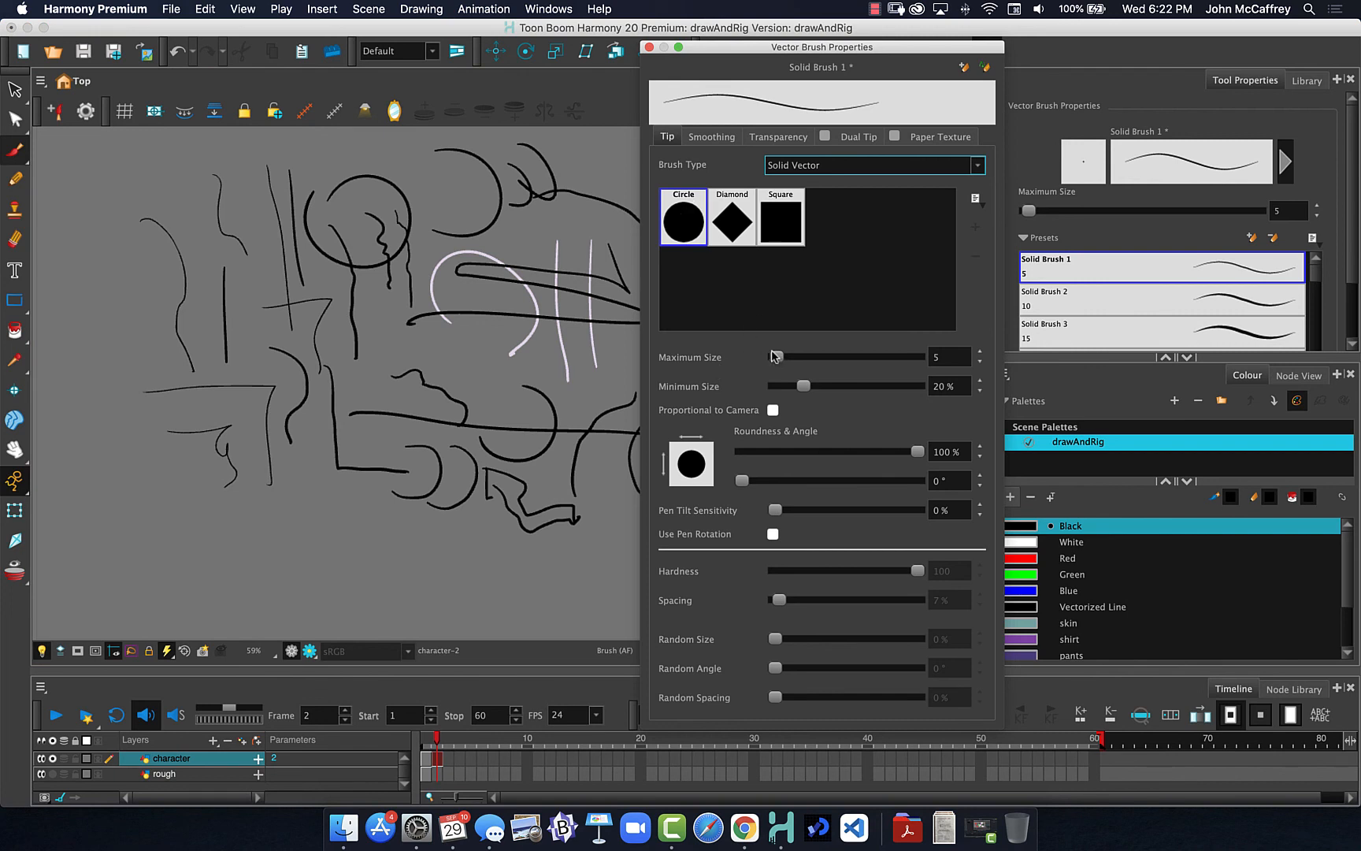
{"action": "mouse_move", "coordinate": [778, 356]}
{"action": "left_mouse_down"}
{"action": "mouse_move", "coordinate": [797, 357]}
{"action": "mouse_move", "coordinate": [793, 386]}
{"action": "mouse_move", "coordinate": [777, 386]}
{"action": "left_mouse_up"}
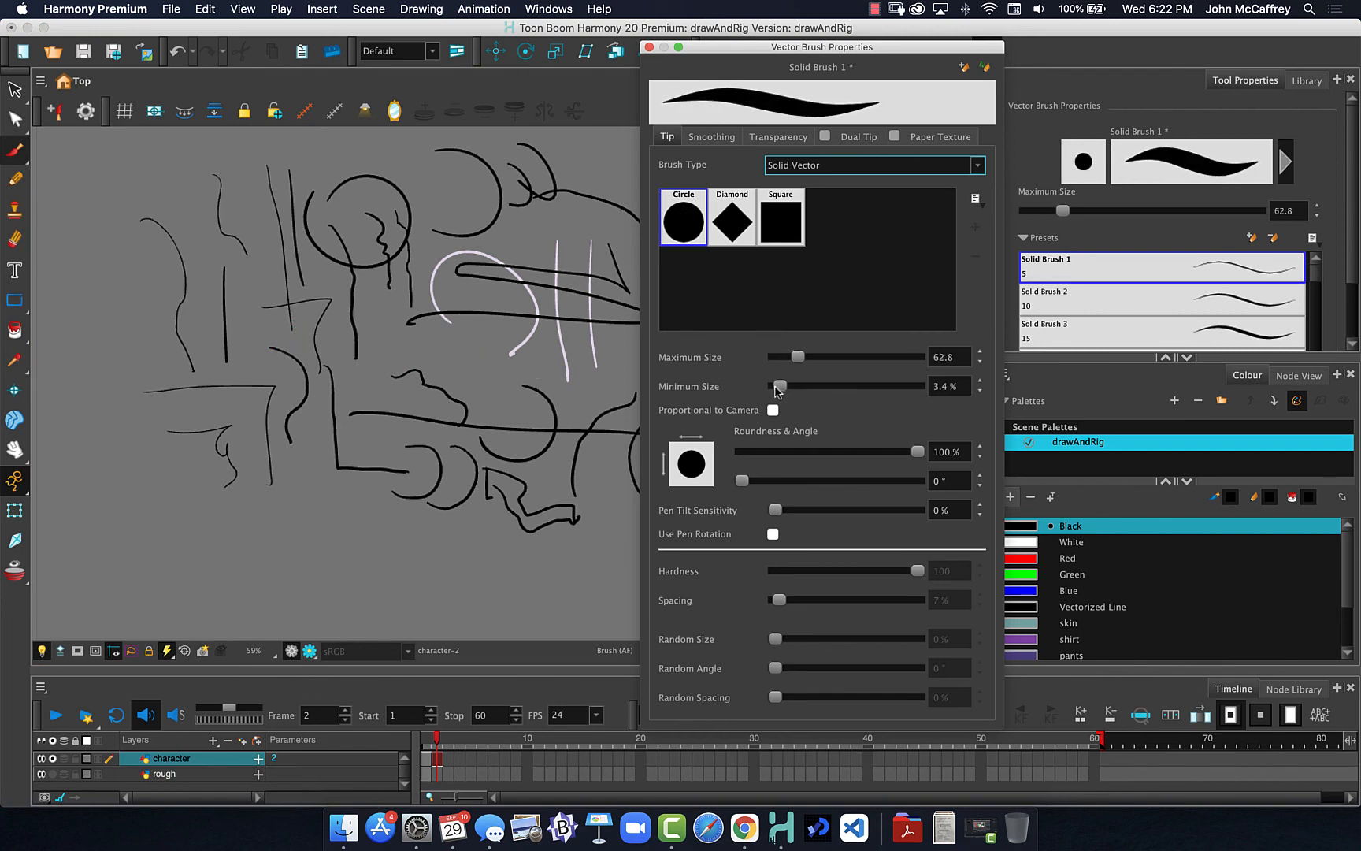
{"action": "mouse_move", "coordinate": [352, 351]}
{"action": "left_mouse_down"}
{"action": "mouse_move", "coordinate": [366, 439]}
{"action": "mouse_move", "coordinate": [357, 515]}
{"action": "mouse_move", "coordinate": [291, 508]}
{"action": "left_mouse_up"}
{"action": "left_click_drag", "start_coordinate": [182, 470], "coordinate": [192, 596]}
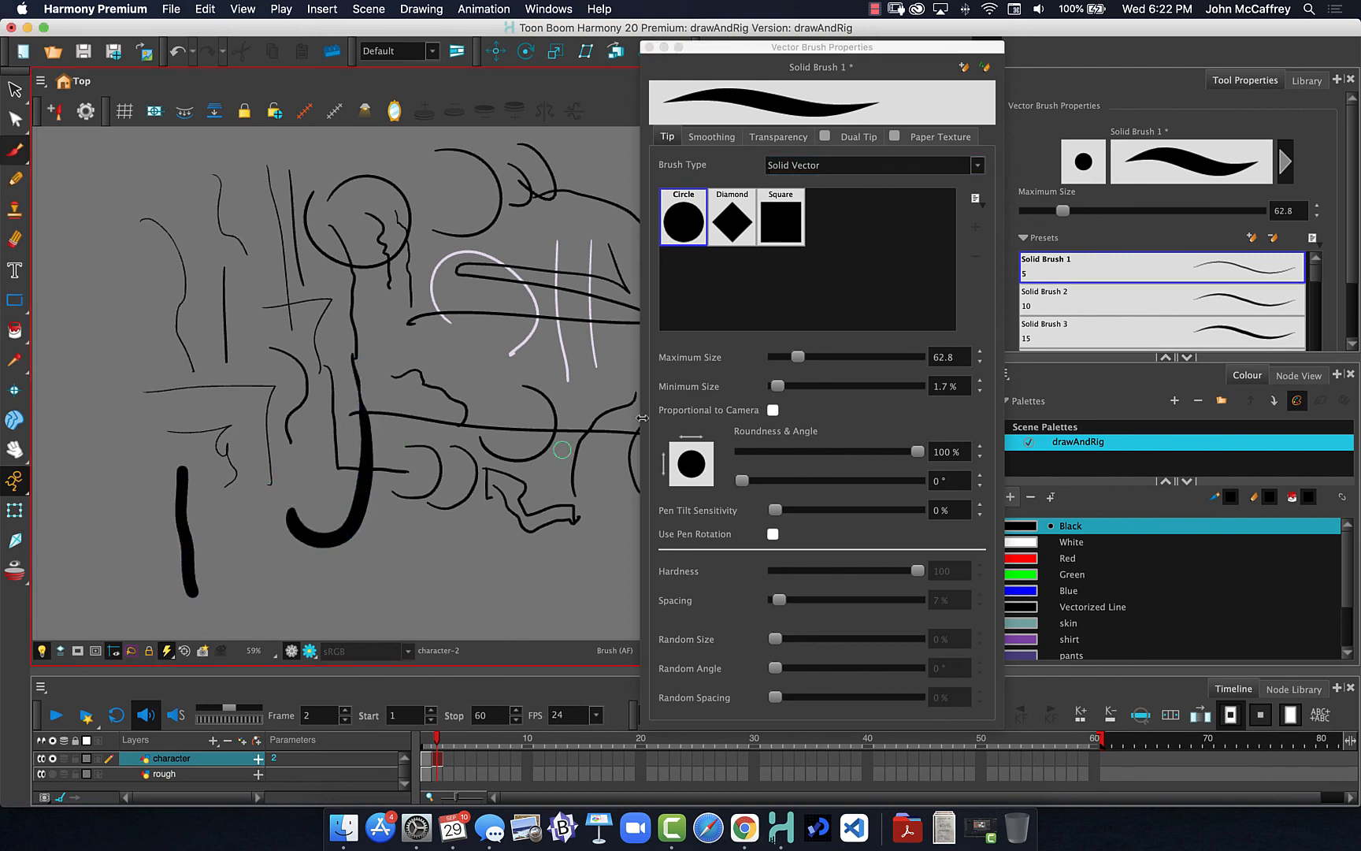
Step: Show the brush's smoothing settings and draw thick straight, curved and angular test strokes across the upper part of the canvas
{"action": "left_click", "coordinate": [711, 137]}
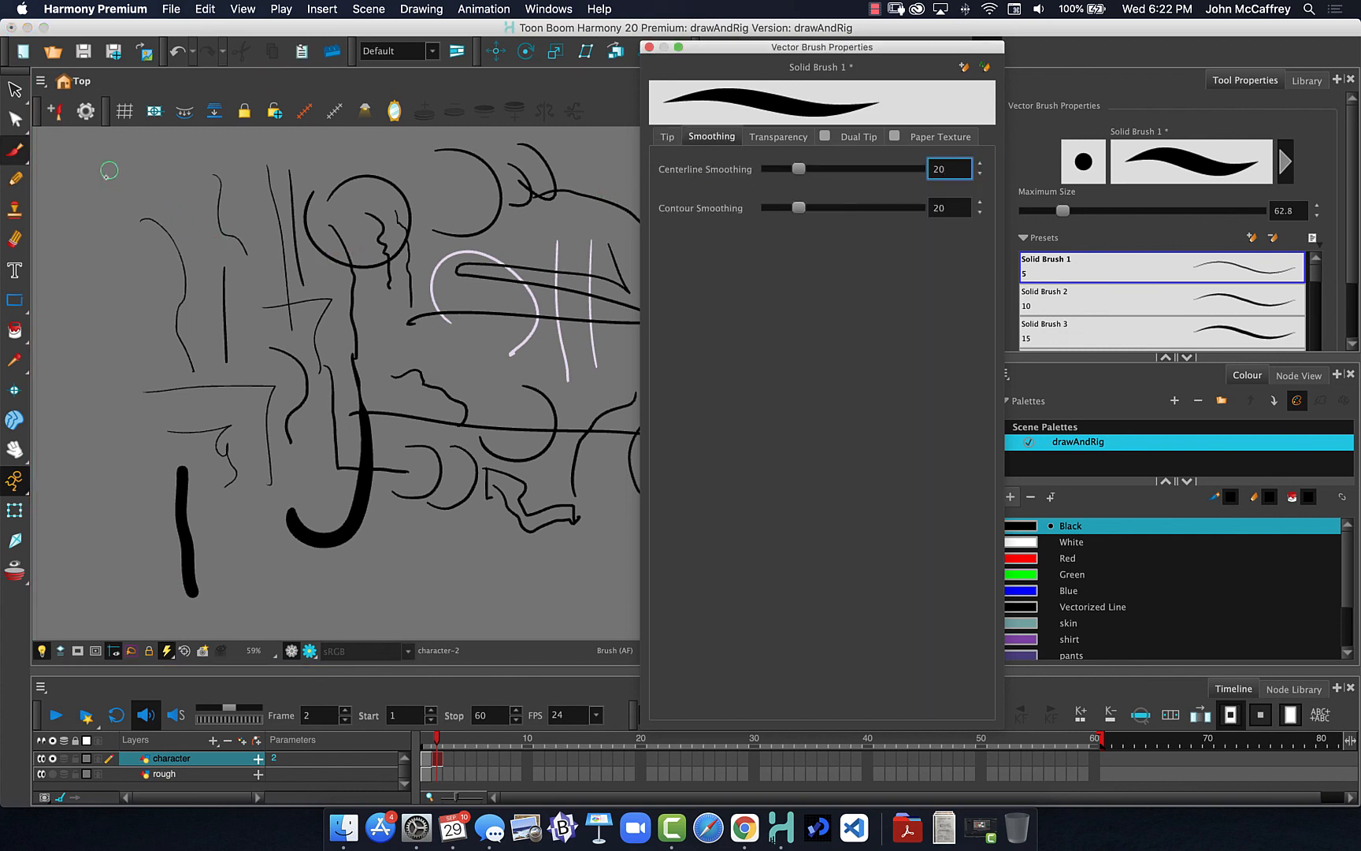
{"action": "left_click_drag", "start_coordinate": [106, 172], "coordinate": [110, 323]}
{"action": "mouse_move", "coordinate": [127, 233]}
{"action": "left_mouse_down"}
{"action": "mouse_move", "coordinate": [172, 205]}
{"action": "mouse_move", "coordinate": [238, 230]}
{"action": "mouse_move", "coordinate": [245, 290]}
{"action": "mouse_move", "coordinate": [172, 324]}
{"action": "left_mouse_up"}
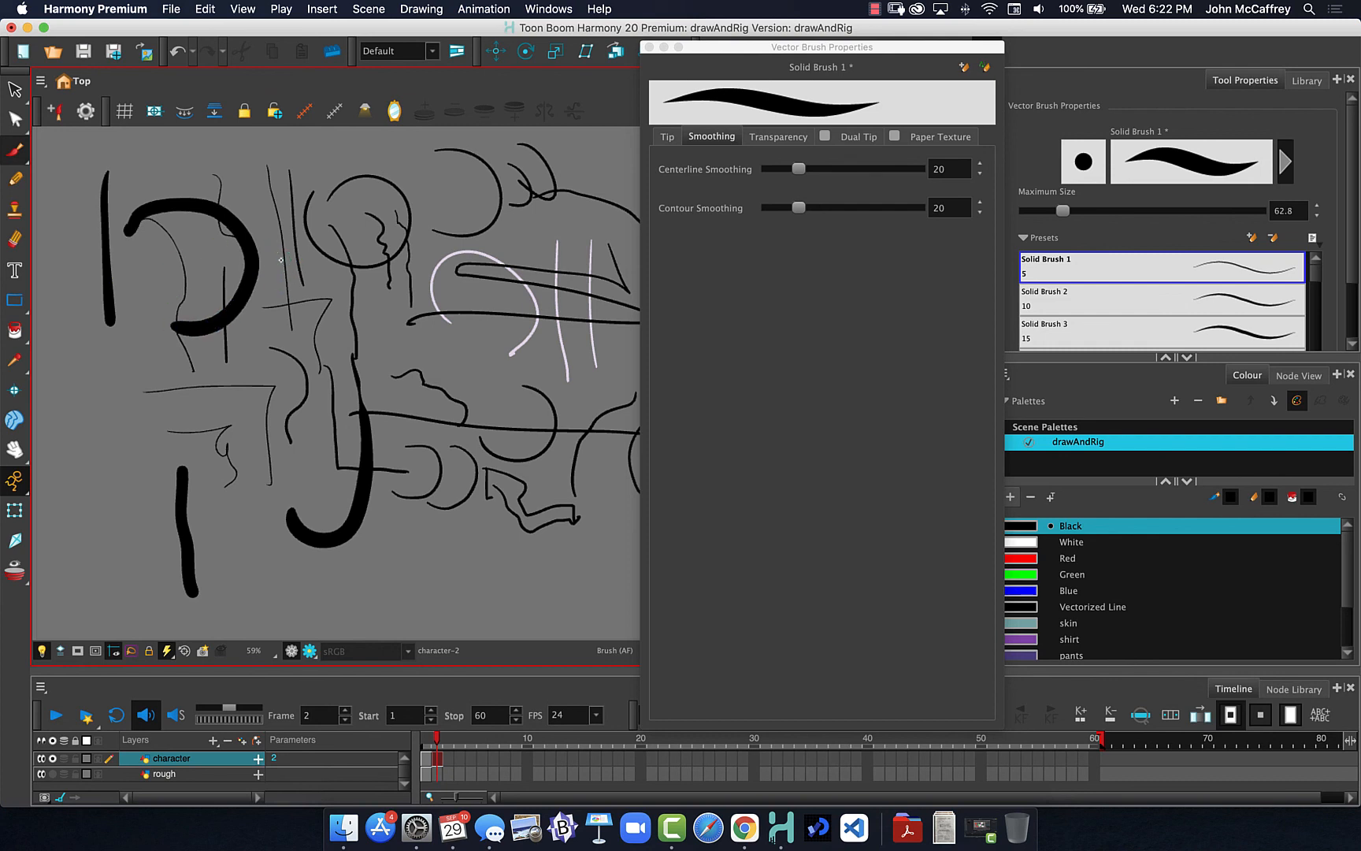
{"action": "mouse_move", "coordinate": [282, 258]}
{"action": "left_mouse_down"}
{"action": "mouse_move", "coordinate": [337, 296]}
{"action": "mouse_move", "coordinate": [346, 342]}
{"action": "mouse_move", "coordinate": [287, 405]}
{"action": "mouse_move", "coordinate": [217, 390]}
{"action": "left_mouse_up"}
{"action": "mouse_move", "coordinate": [394, 303]}
{"action": "left_mouse_down"}
{"action": "mouse_move", "coordinate": [433, 315]}
{"action": "mouse_move", "coordinate": [446, 354]}
{"action": "mouse_move", "coordinate": [411, 388]}
{"action": "mouse_move", "coordinate": [364, 370]}
{"action": "left_mouse_up"}
{"action": "mouse_move", "coordinate": [447, 293]}
{"action": "left_mouse_down"}
{"action": "mouse_move", "coordinate": [487, 298]}
{"action": "mouse_move", "coordinate": [510, 347]}
{"action": "mouse_move", "coordinate": [438, 382]}
{"action": "left_mouse_up"}
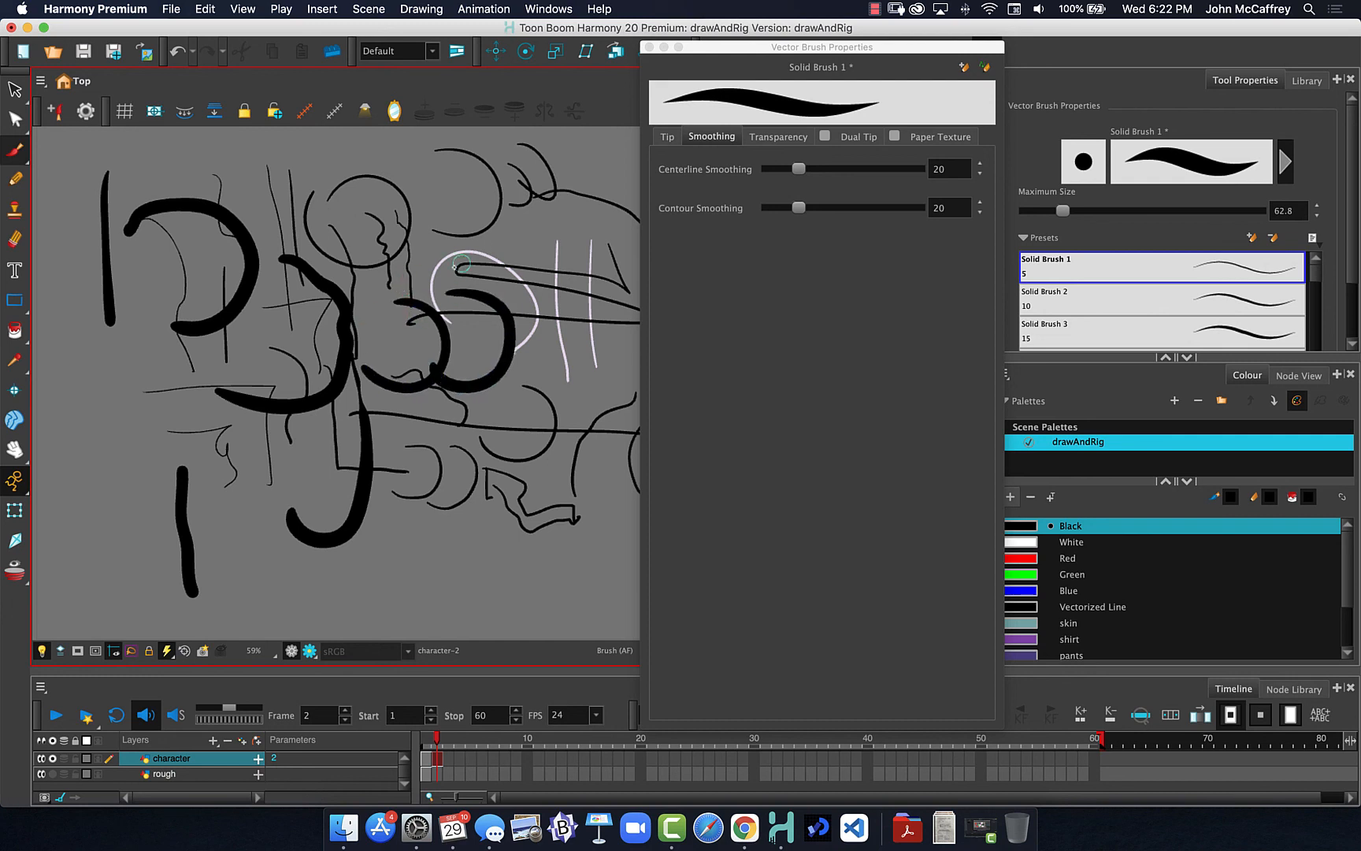
{"action": "mouse_move", "coordinate": [413, 191]}
{"action": "left_mouse_down"}
{"action": "mouse_move", "coordinate": [406, 446]}
{"action": "mouse_move", "coordinate": [420, 484]}
{"action": "mouse_move", "coordinate": [449, 491]}
{"action": "left_mouse_up"}
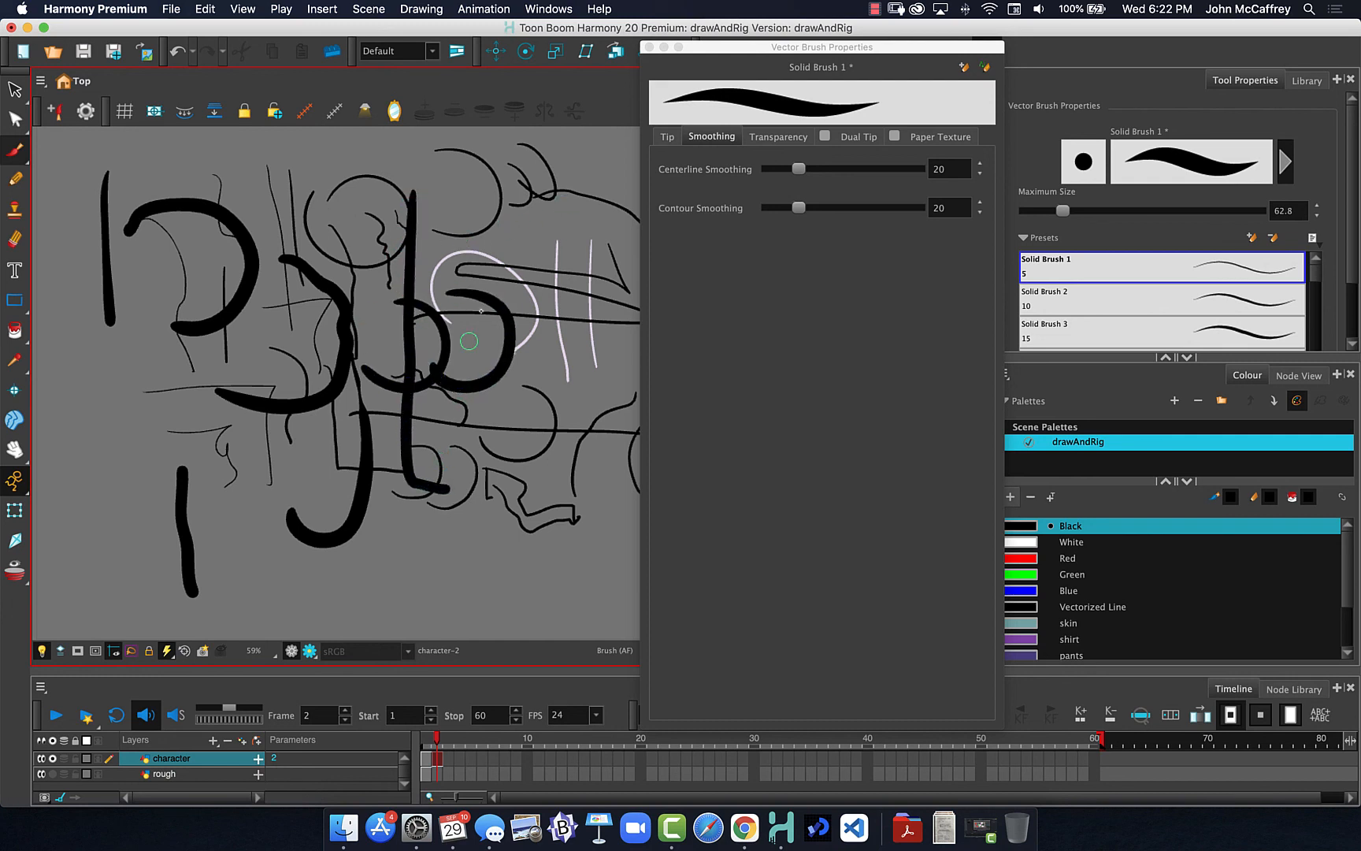
{"action": "left_click_drag", "start_coordinate": [524, 226], "coordinate": [520, 418]}
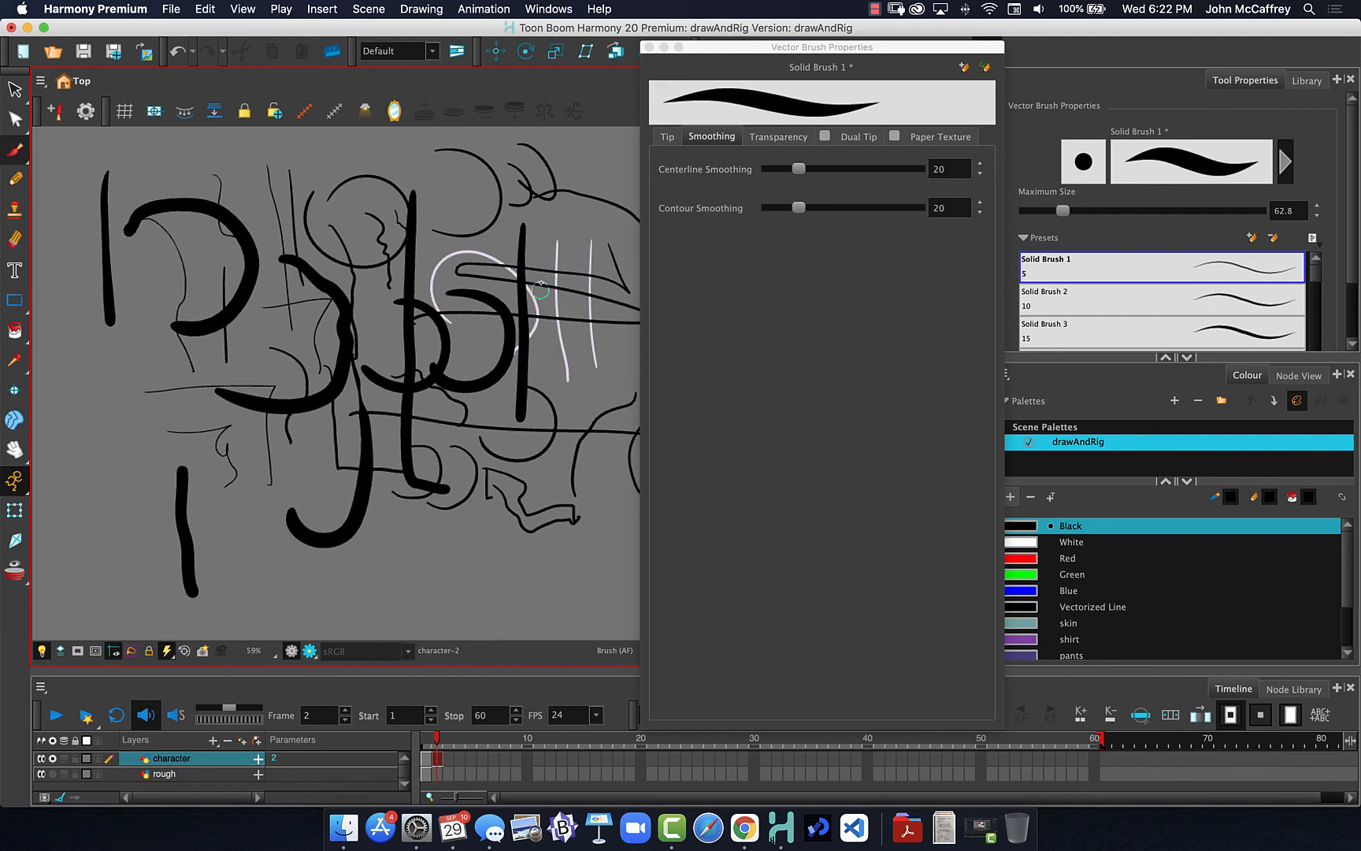
{"action": "left_click_drag", "start_coordinate": [542, 250], "coordinate": [547, 358]}
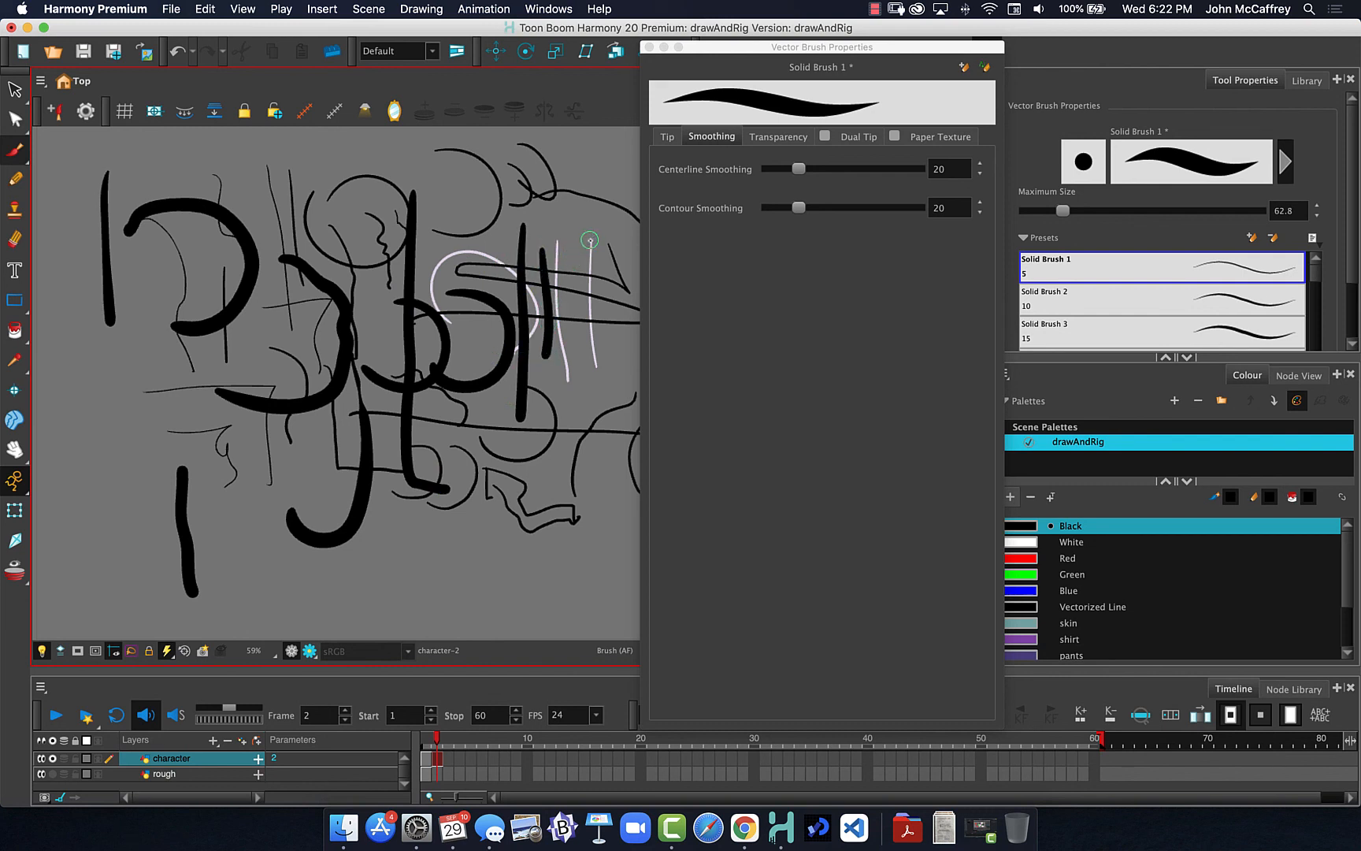
{"action": "left_click_drag", "start_coordinate": [591, 276], "coordinate": [600, 370]}
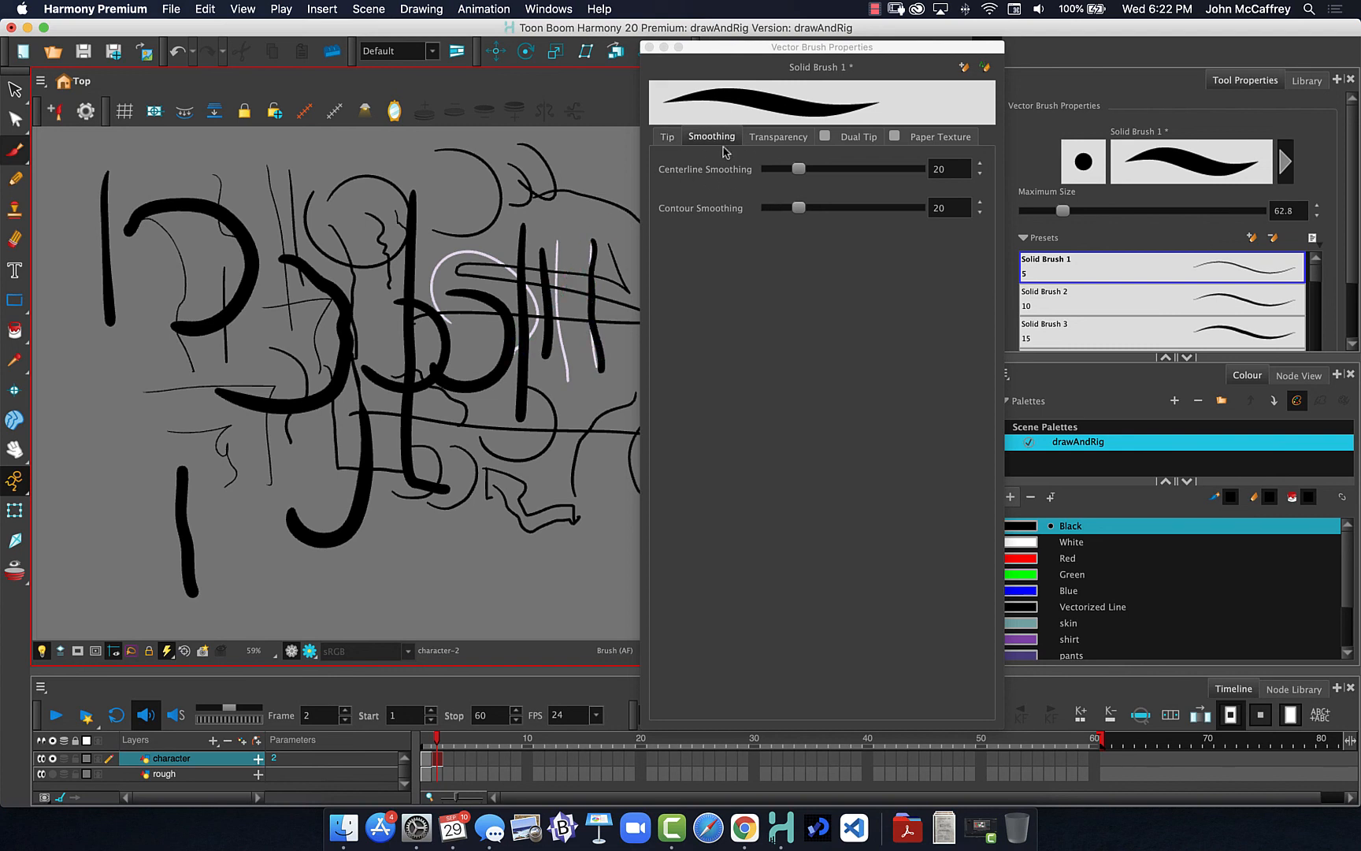
Step: Set the Pencil's Centerline Smoothing to 20 and its Contour Smoothing to 5
{"action": "left_click", "coordinate": [14, 179]}
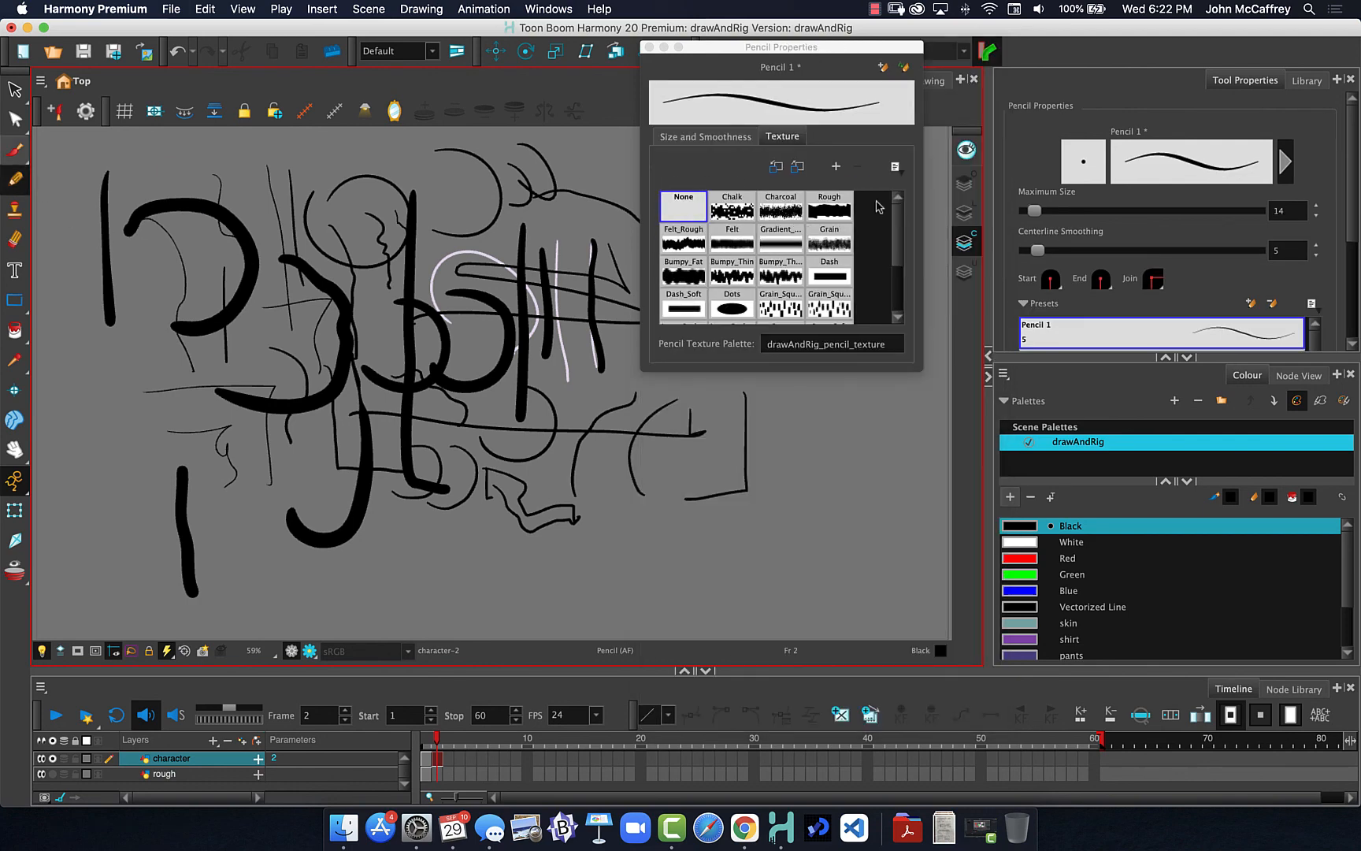
{"action": "left_click", "coordinate": [664, 138]}
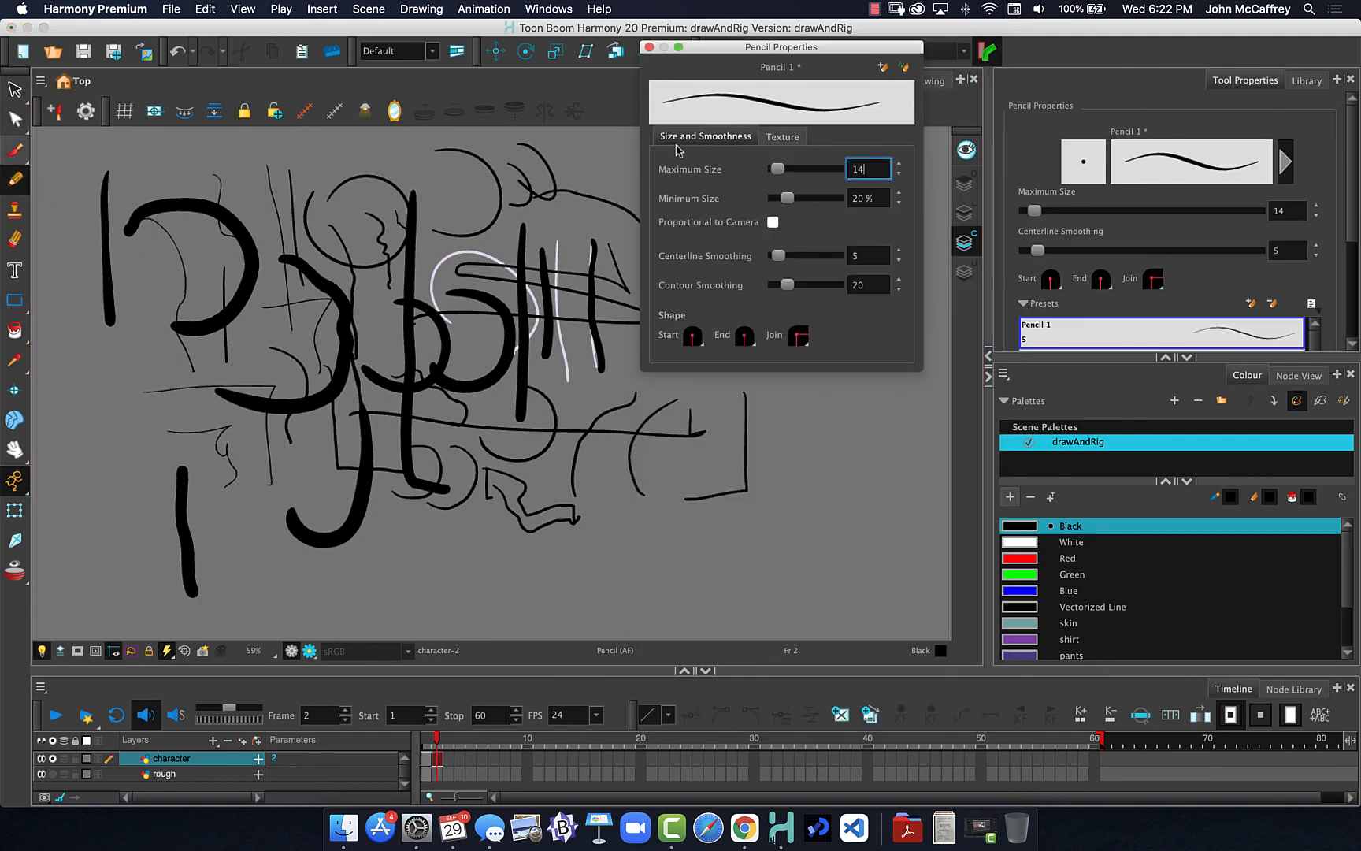
{"action": "left_click", "coordinate": [865, 254]}
{"action": "key", "text": "BackSpace"}
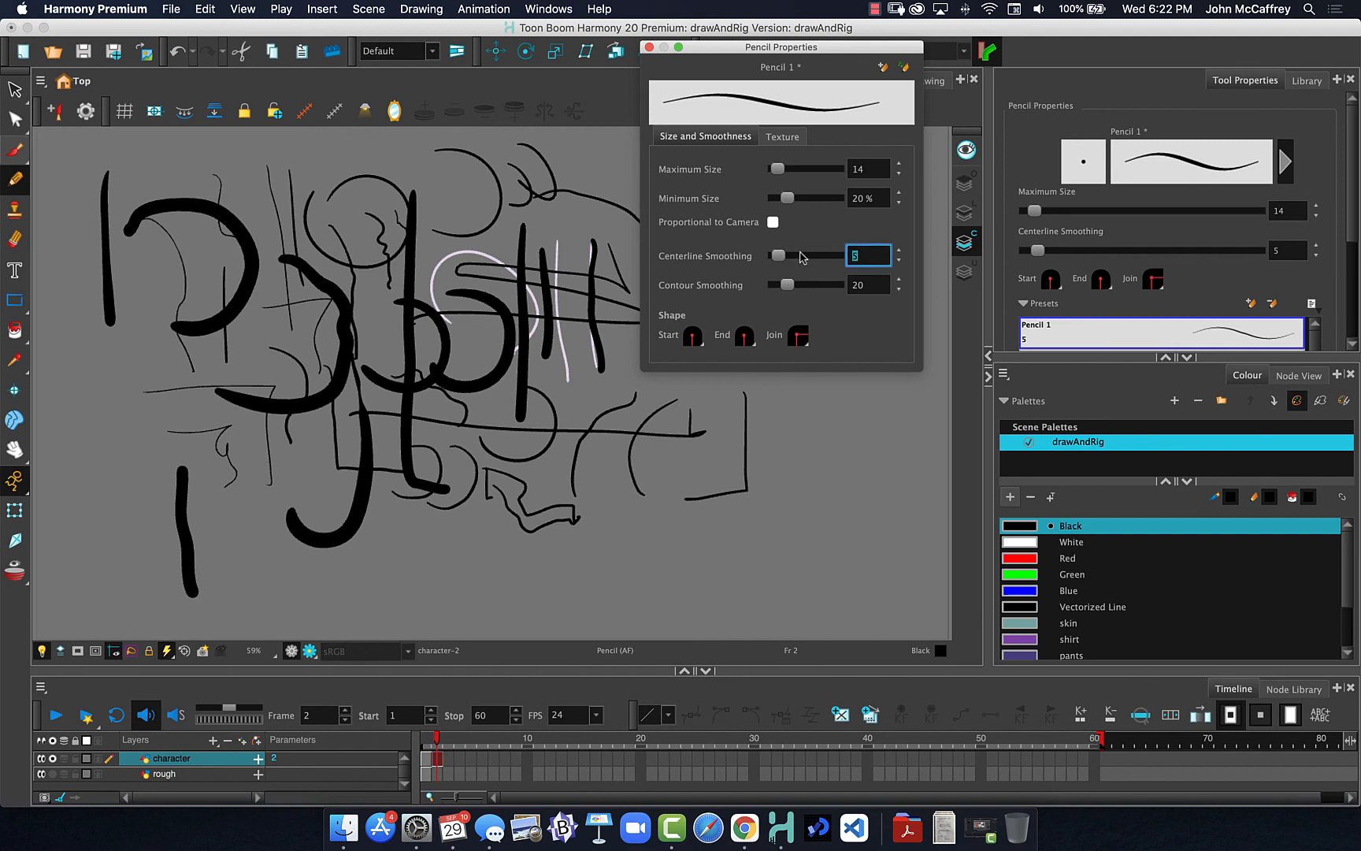
{"action": "type", "text": "20"}
{"action": "key", "text": "Tab"}
{"action": "type", "text": "5"}
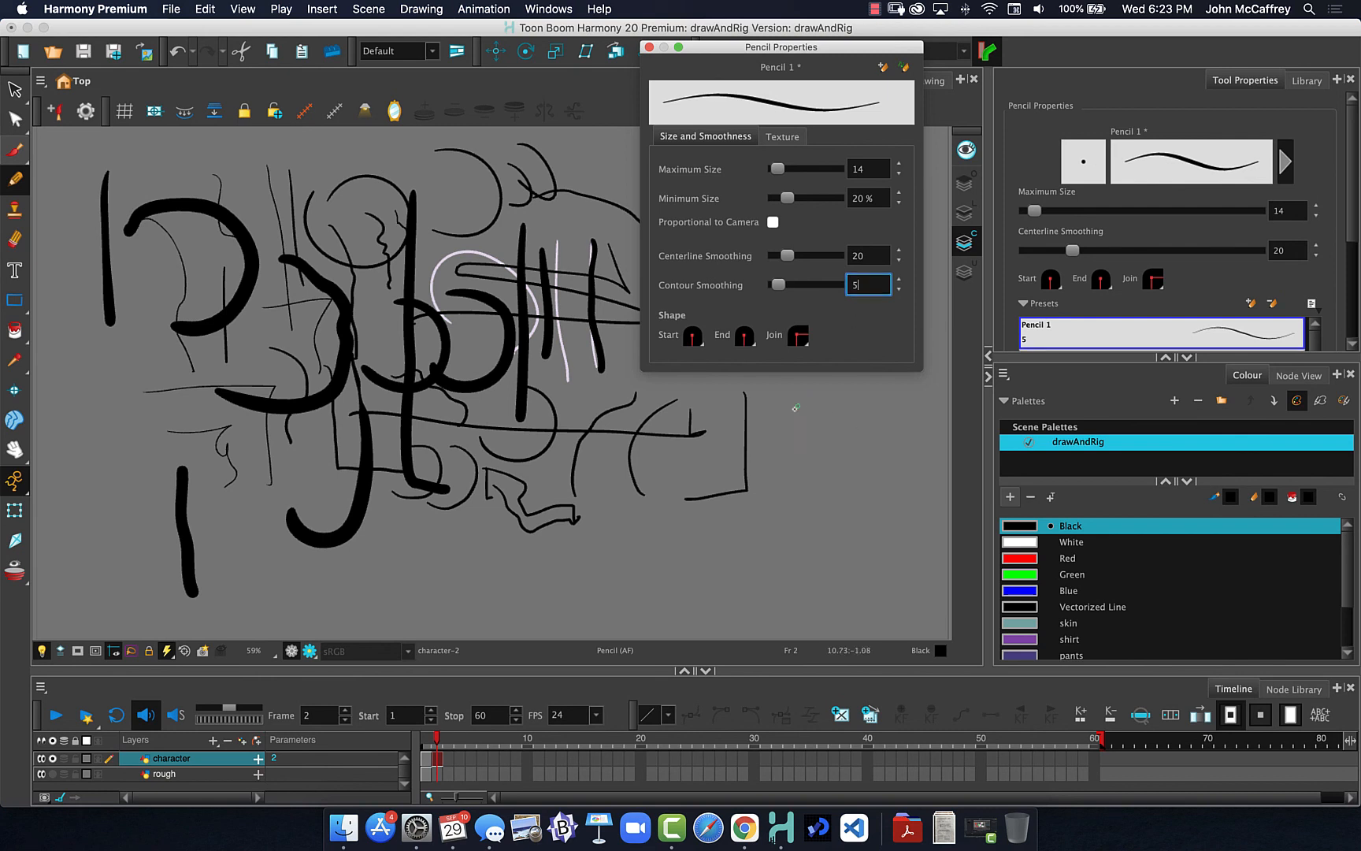
Step: Draw a stepped black Pencil stroke beside the corner-shaped one, and trace the neighbouring arc in Green
{"action": "mouse_move", "coordinate": [784, 399]}
{"action": "left_mouse_down"}
{"action": "mouse_move", "coordinate": [783, 447]}
{"action": "mouse_move", "coordinate": [830, 449]}
{"action": "mouse_move", "coordinate": [832, 502]}
{"action": "left_mouse_up"}
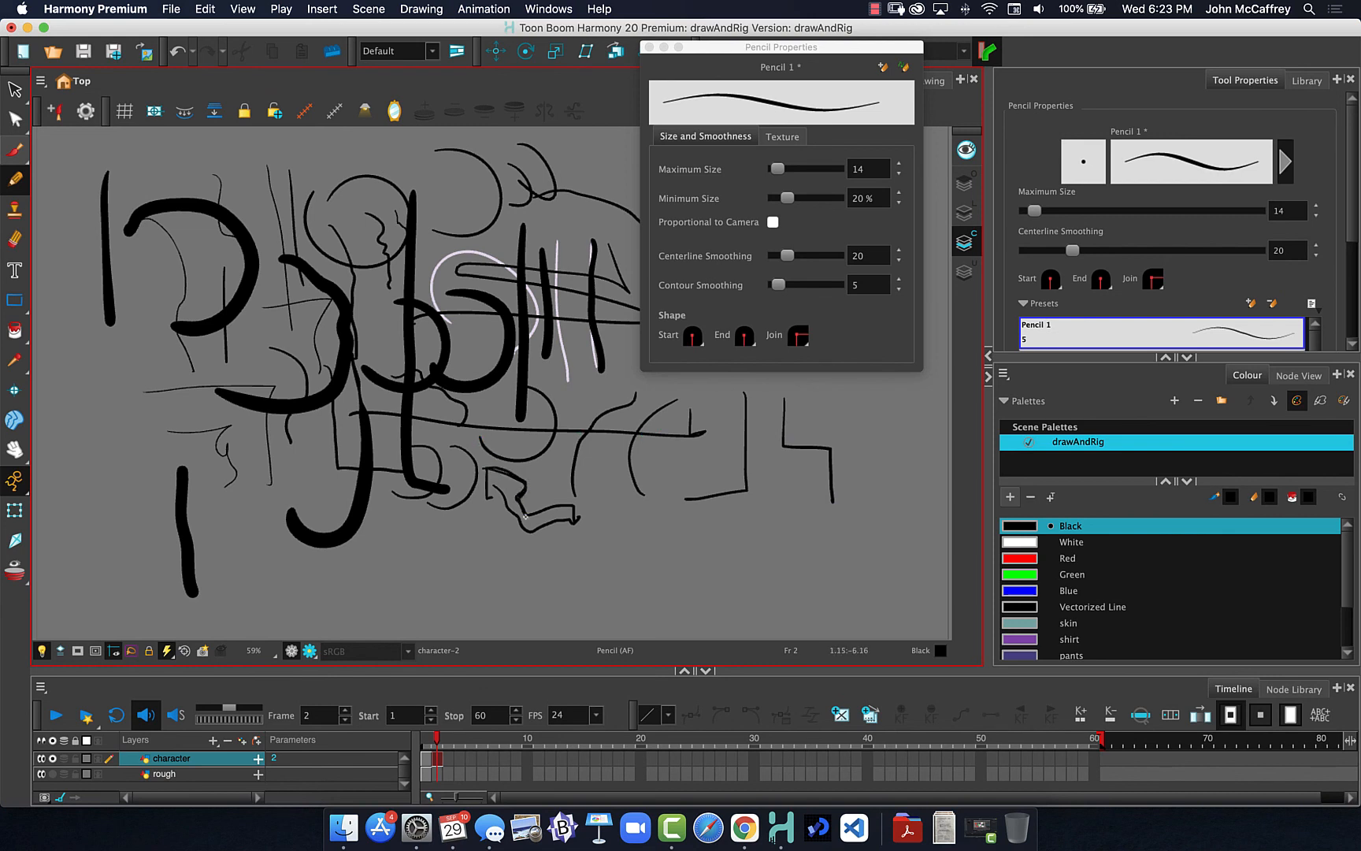
{"action": "left_click_drag", "start_coordinate": [572, 508], "coordinate": [580, 517]}
{"action": "left_click", "coordinate": [1024, 574]}
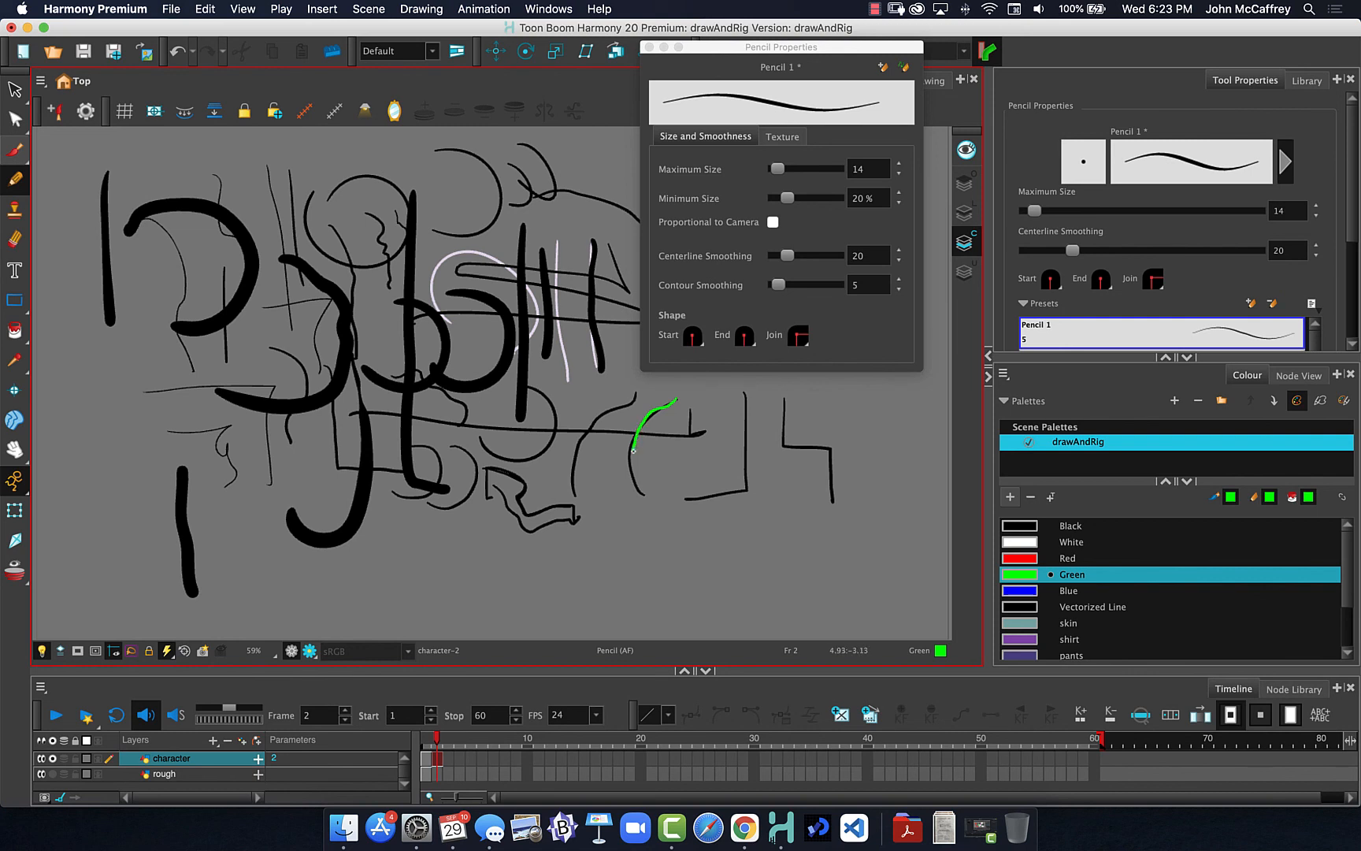
{"action": "left_click_drag", "start_coordinate": [645, 497], "coordinate": [645, 497]}
Step: Set the Pencil's Centerline Smoothing to 0 and trace the corner-shaped stroke in Green
{"action": "left_click_drag", "start_coordinate": [784, 255], "coordinate": [737, 260]}
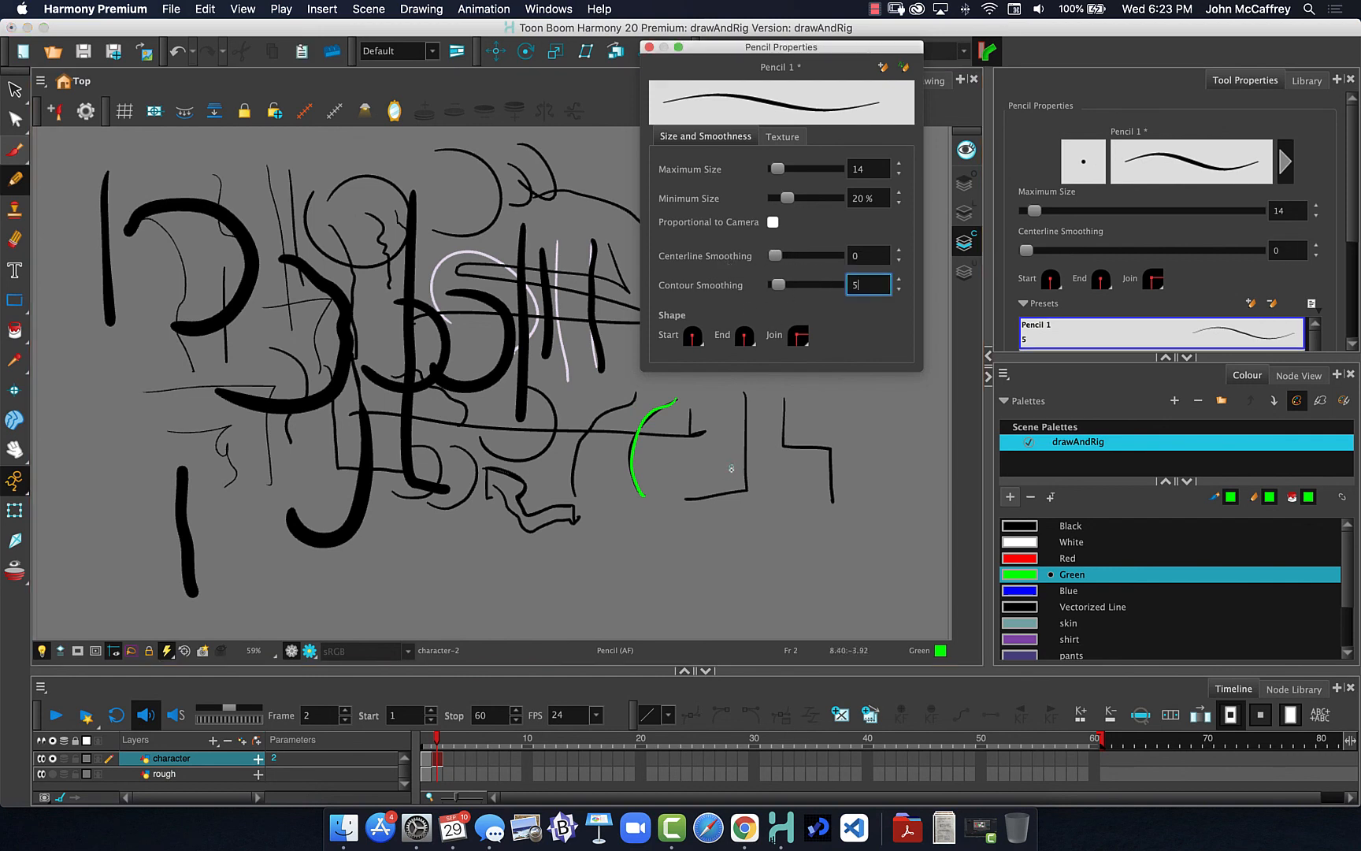
{"action": "left_click", "coordinate": [746, 393]}
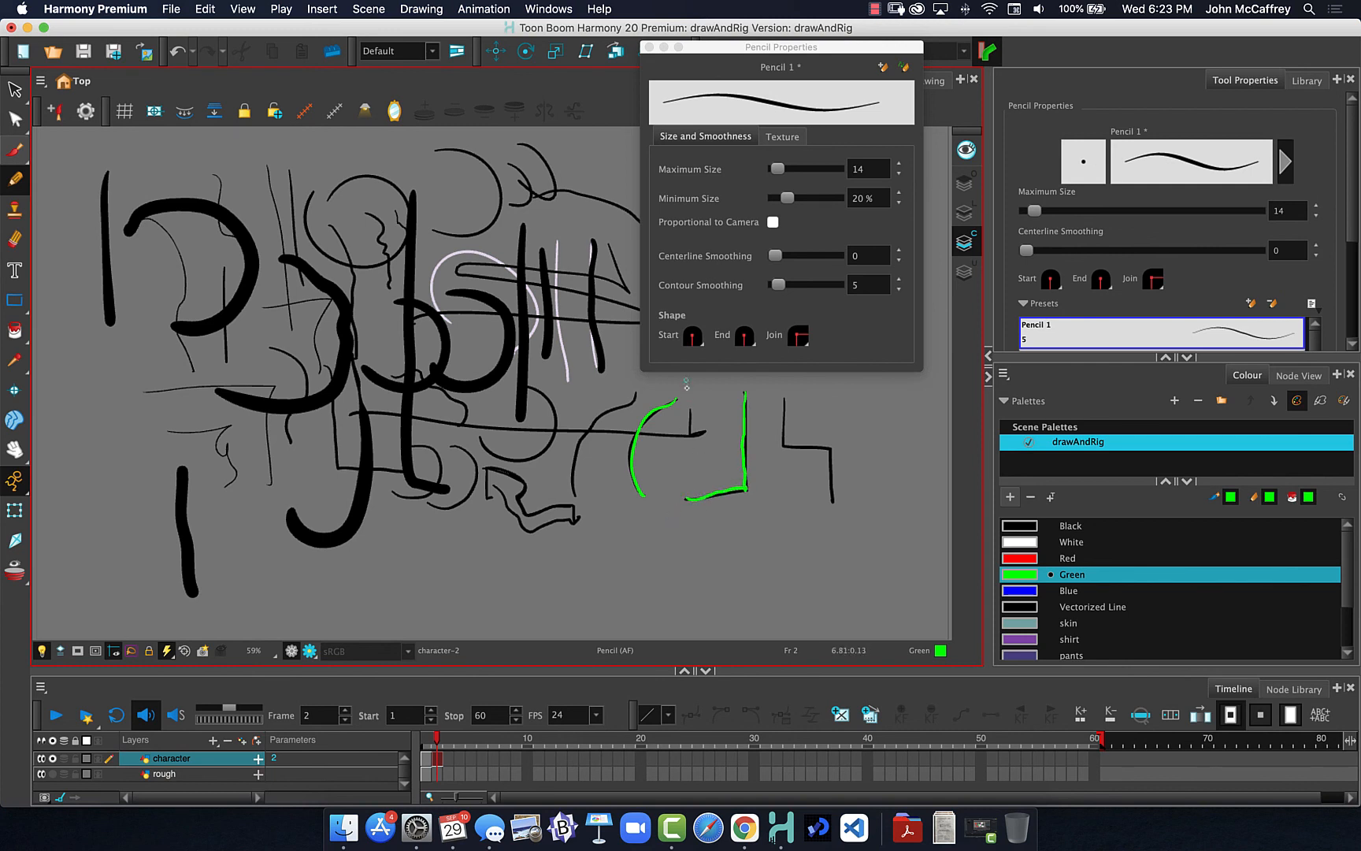
Step: Set the Pencil's Centerline Smoothing to 20 and draw green marks along the thin vertical brush line and inside the circle
{"action": "left_click", "coordinate": [851, 254]}
{"action": "type", "text": "2"}
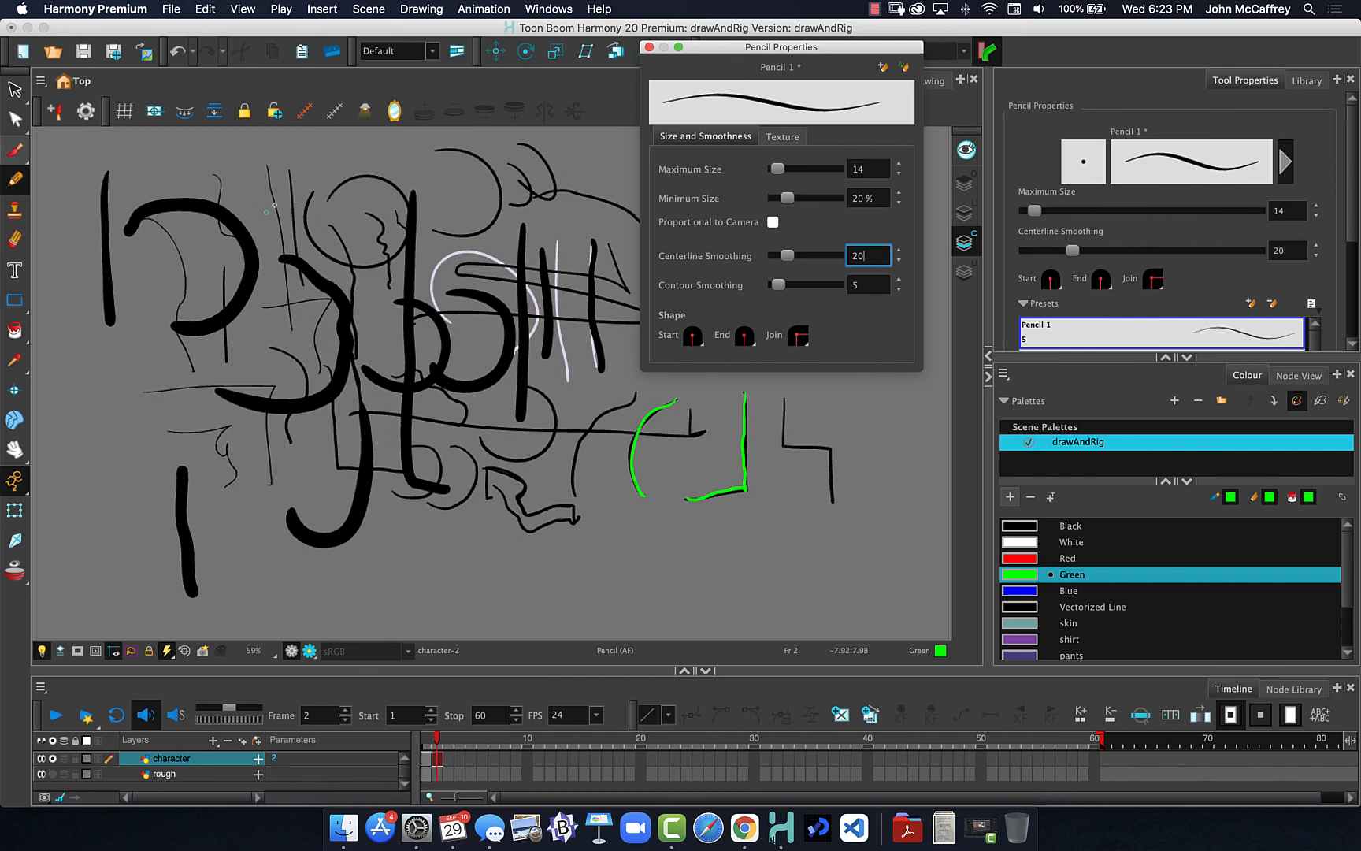
{"action": "left_click", "coordinate": [270, 170]}
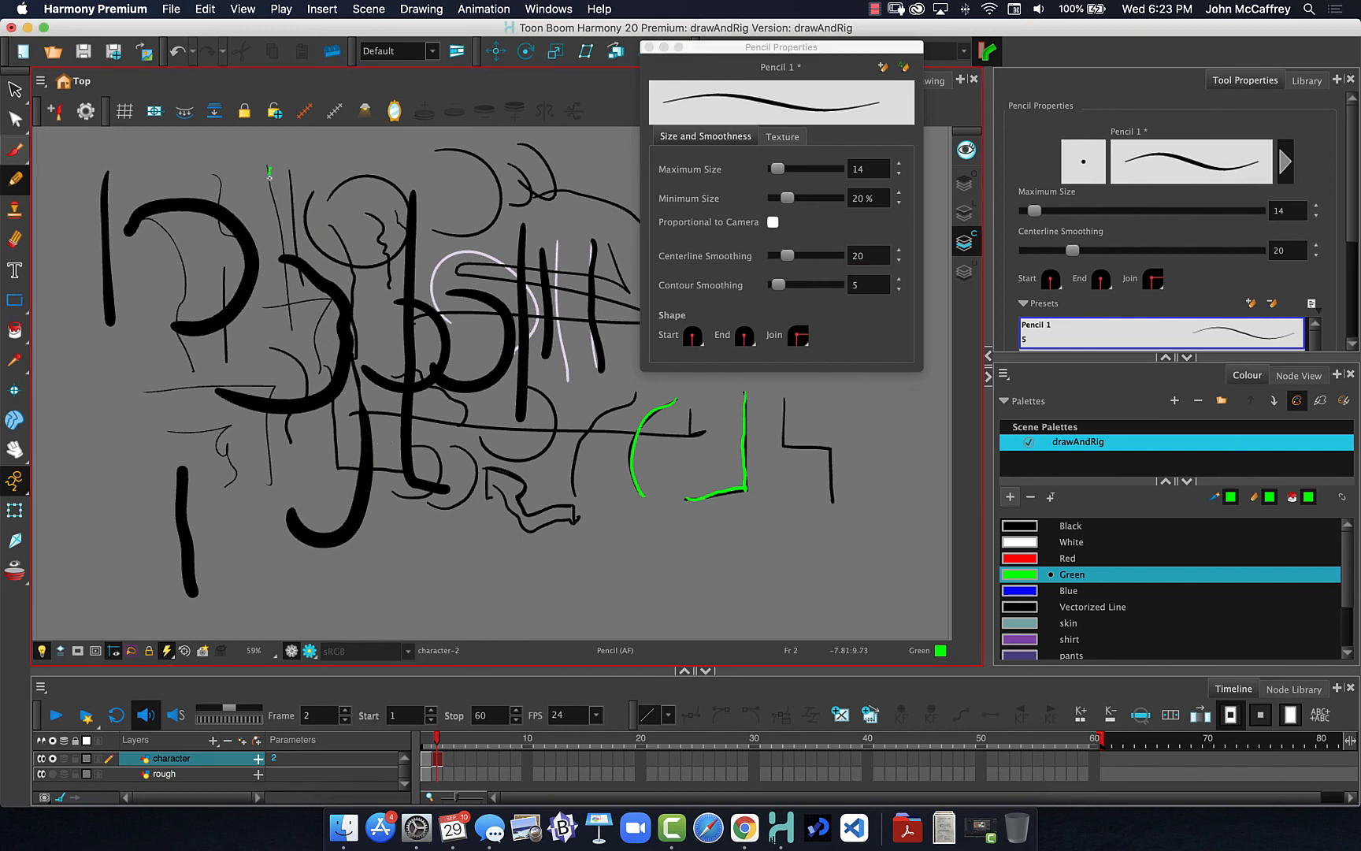
{"action": "left_click_drag", "start_coordinate": [277, 202], "coordinate": [286, 260]}
{"action": "left_click", "coordinate": [532, 715]}
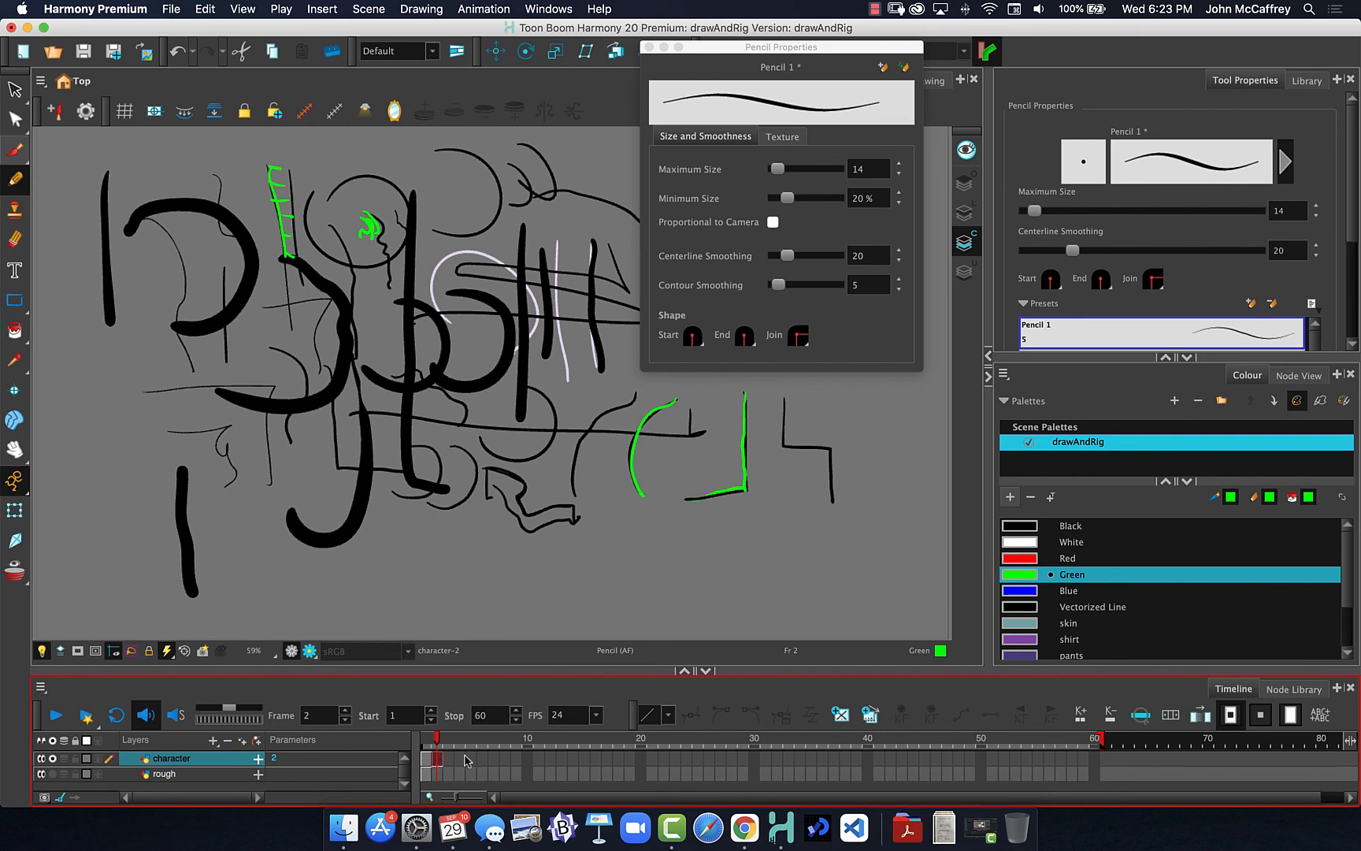